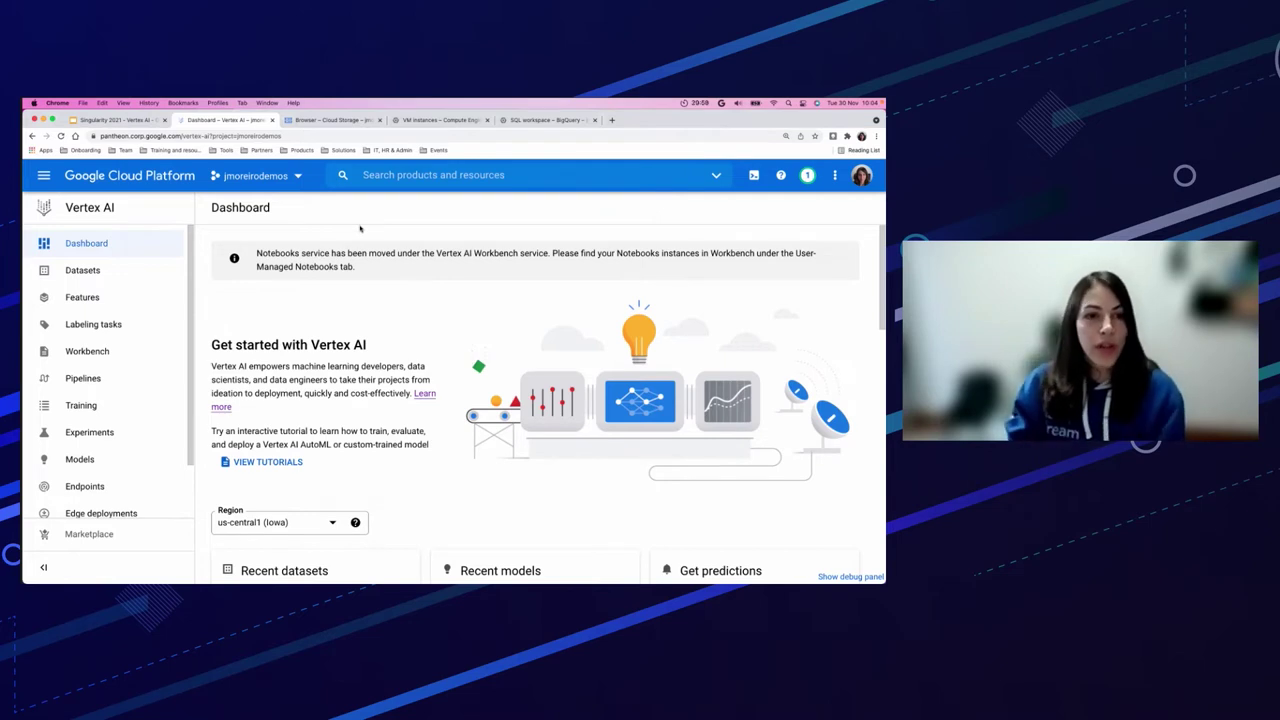
Start creating a new dataset from the dataset list and review the objectives offered for image data.
left_click(129, 268)
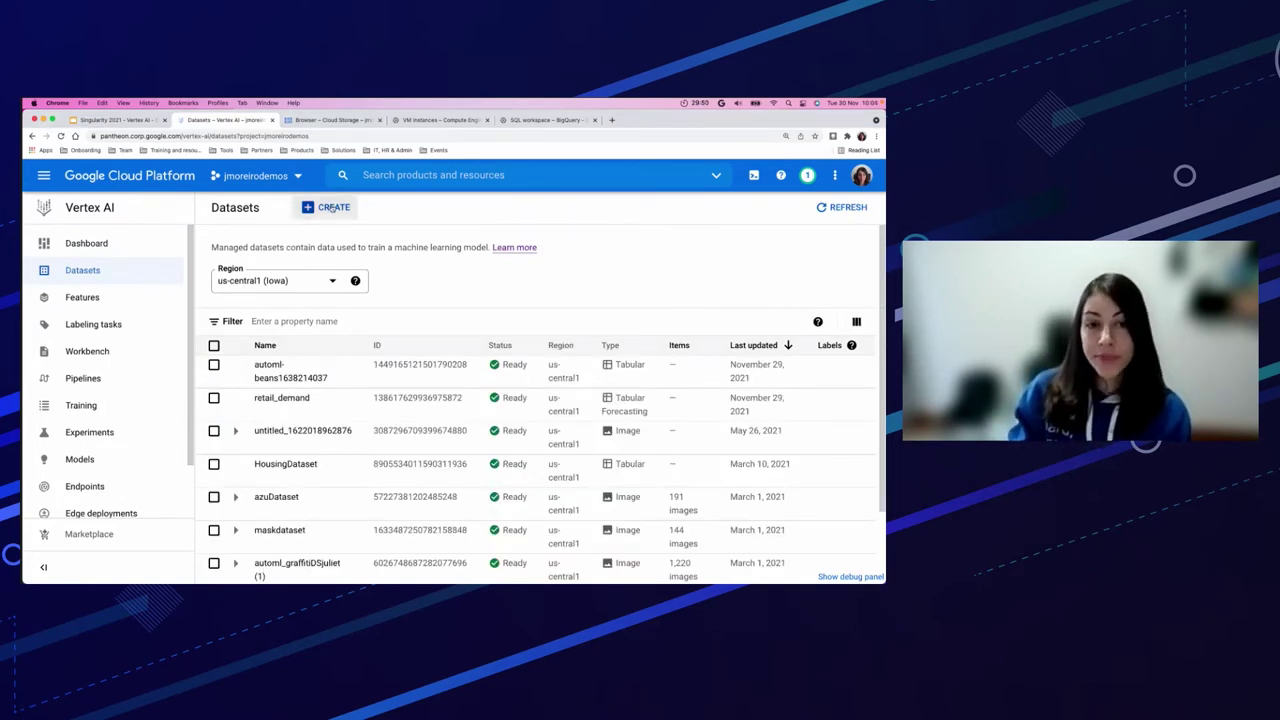
left_click(332, 208)
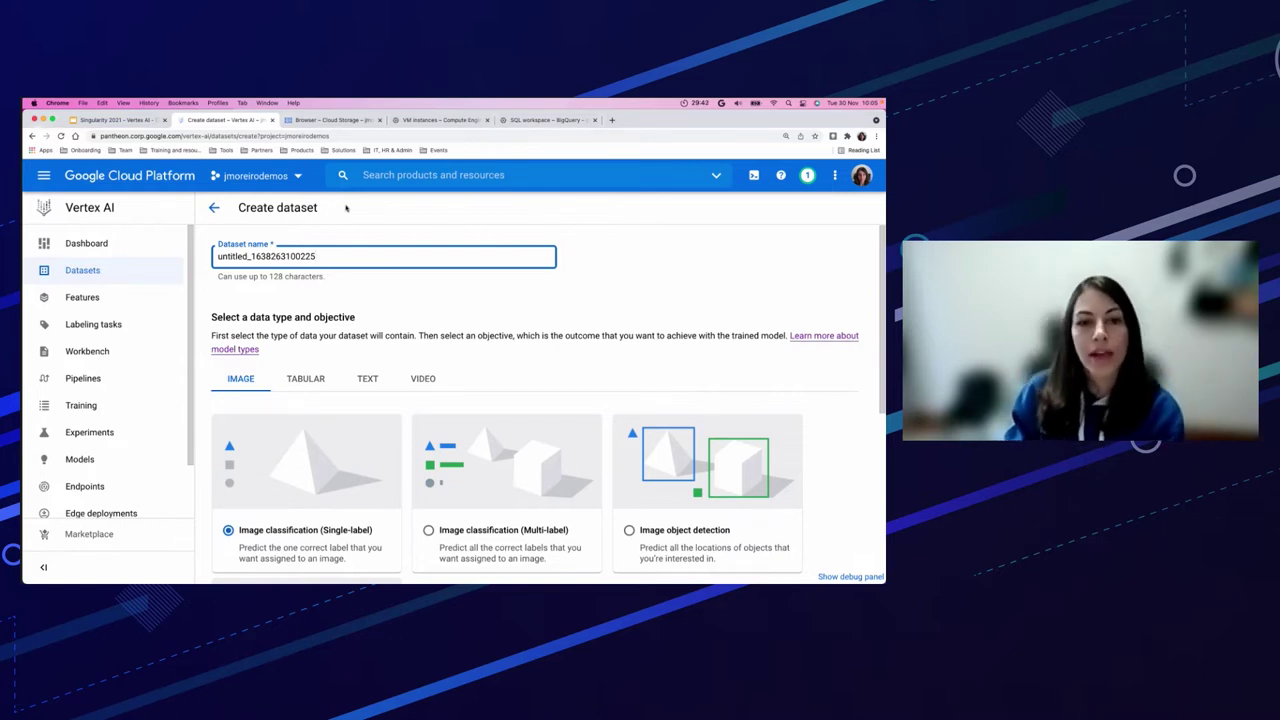
scroll(296, 389, "down", 1)
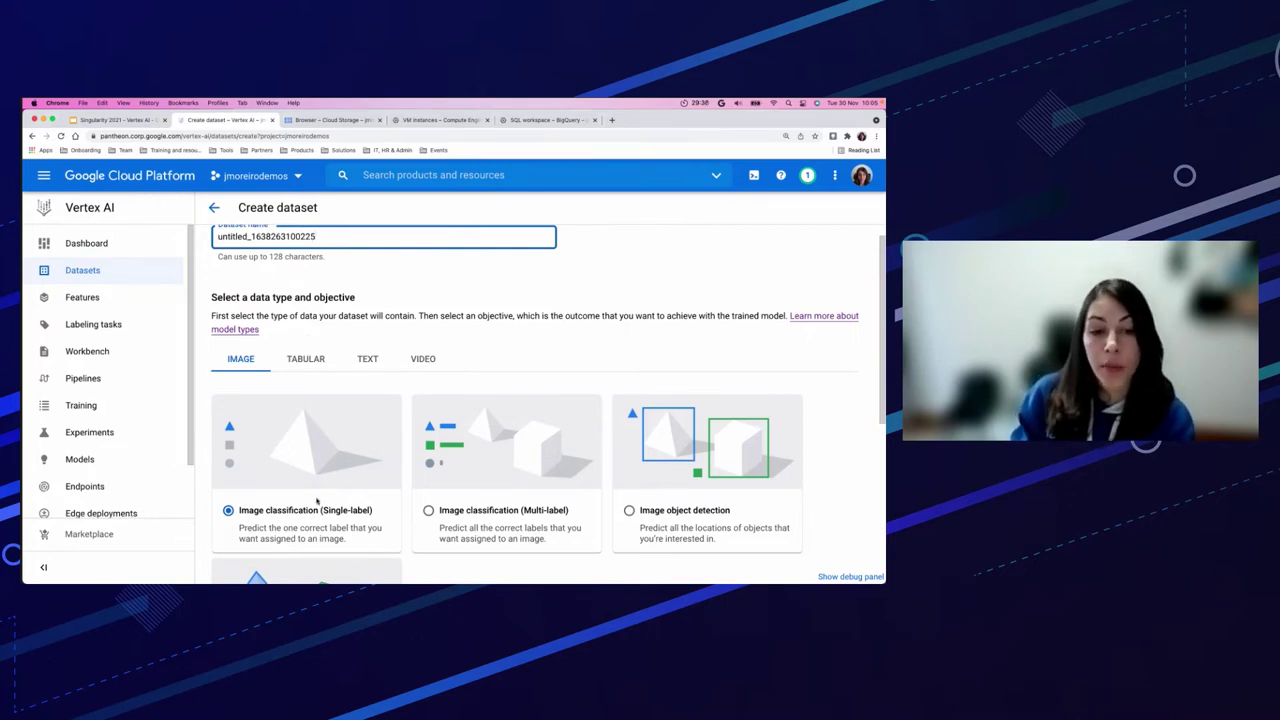
scroll(320, 498, "down", 3)
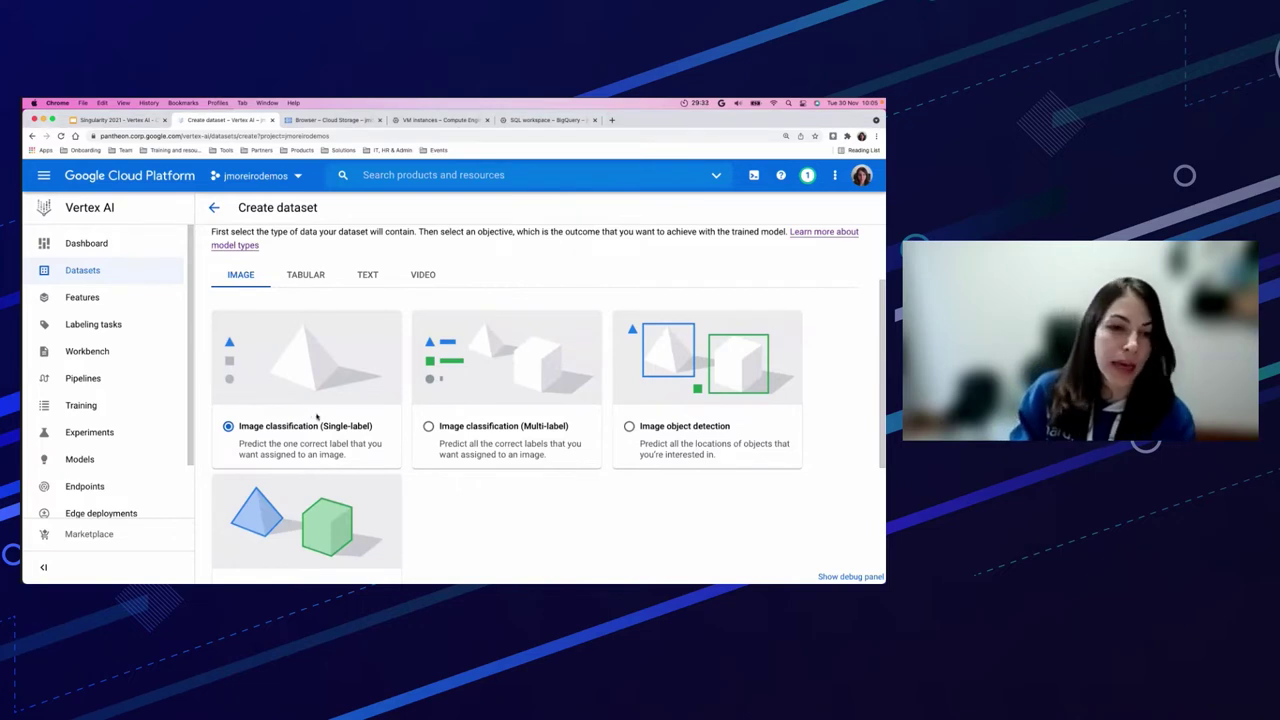
Go through the image objectives, selecting multi-label classification, object detection and finally image segmentation.
left_click(450, 427)
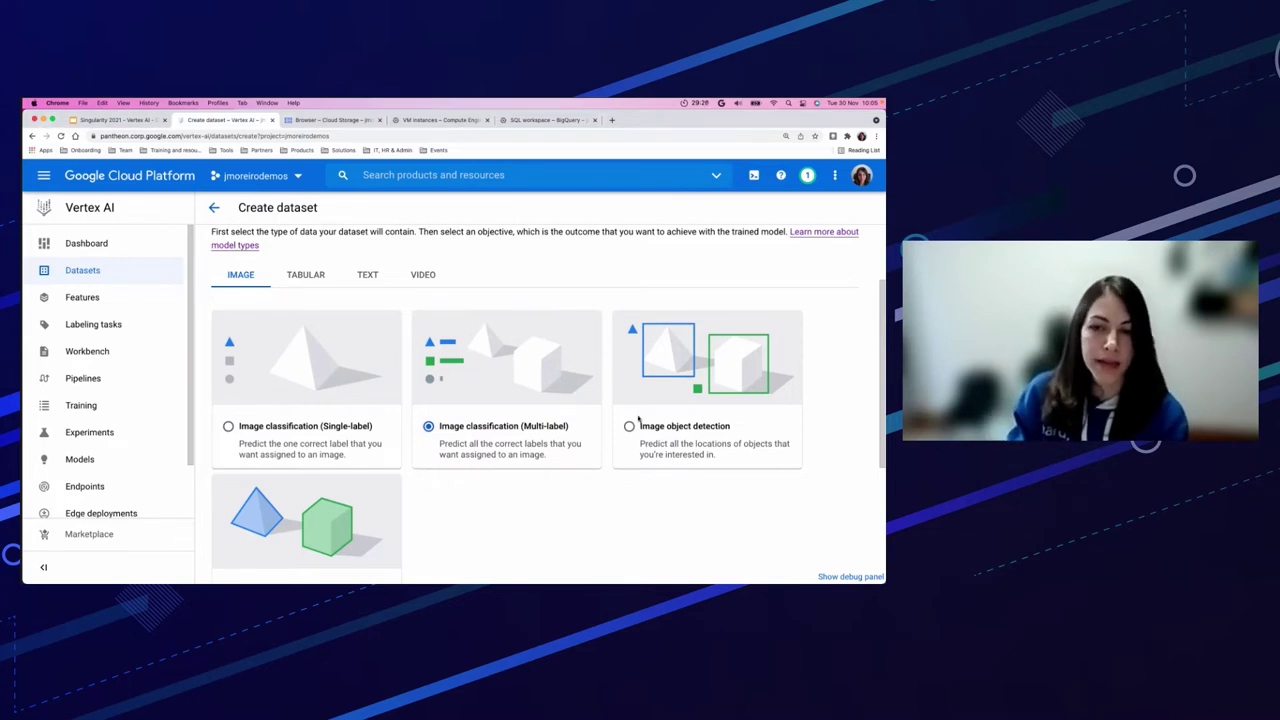
left_click(720, 434)
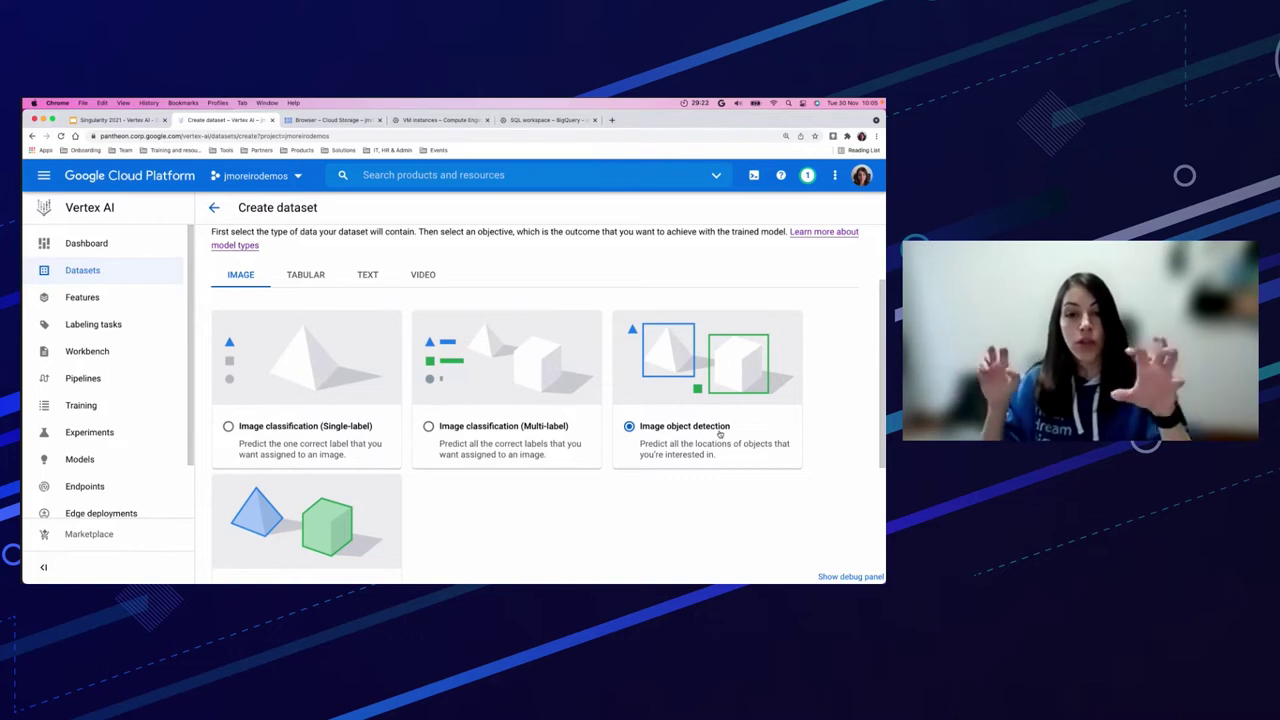
scroll(566, 534, "down", 2)
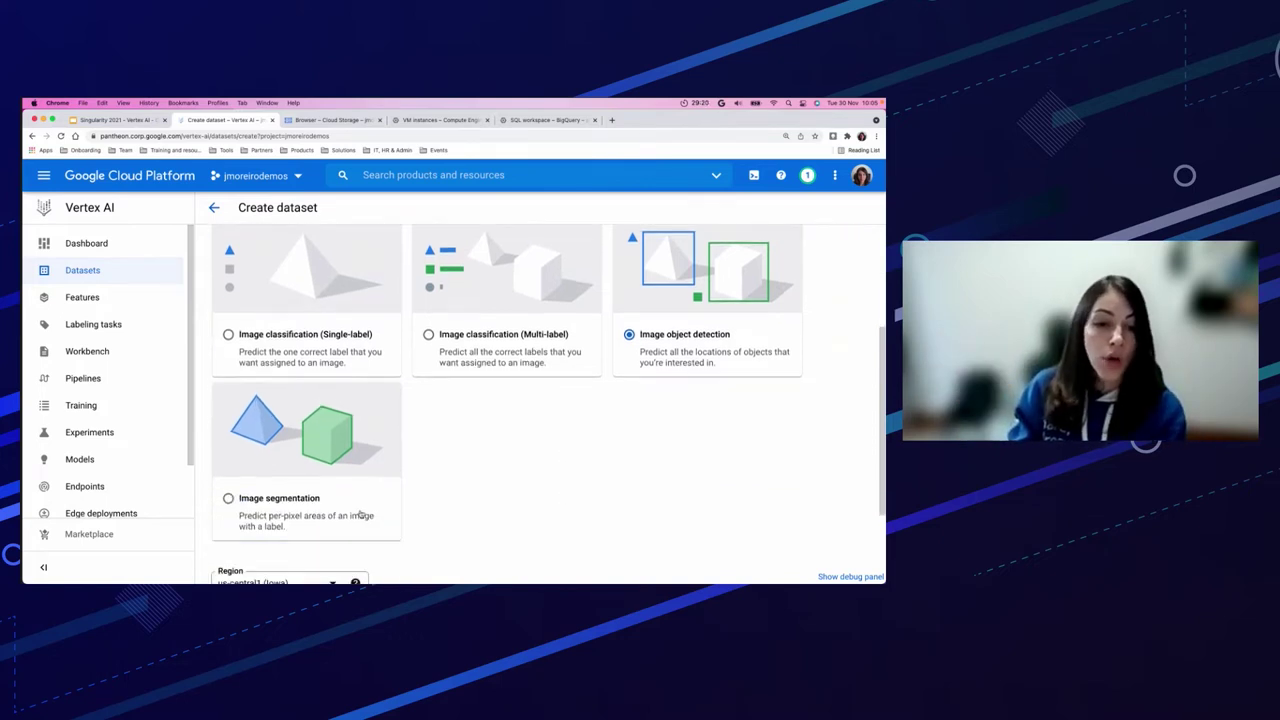
left_click(284, 497)
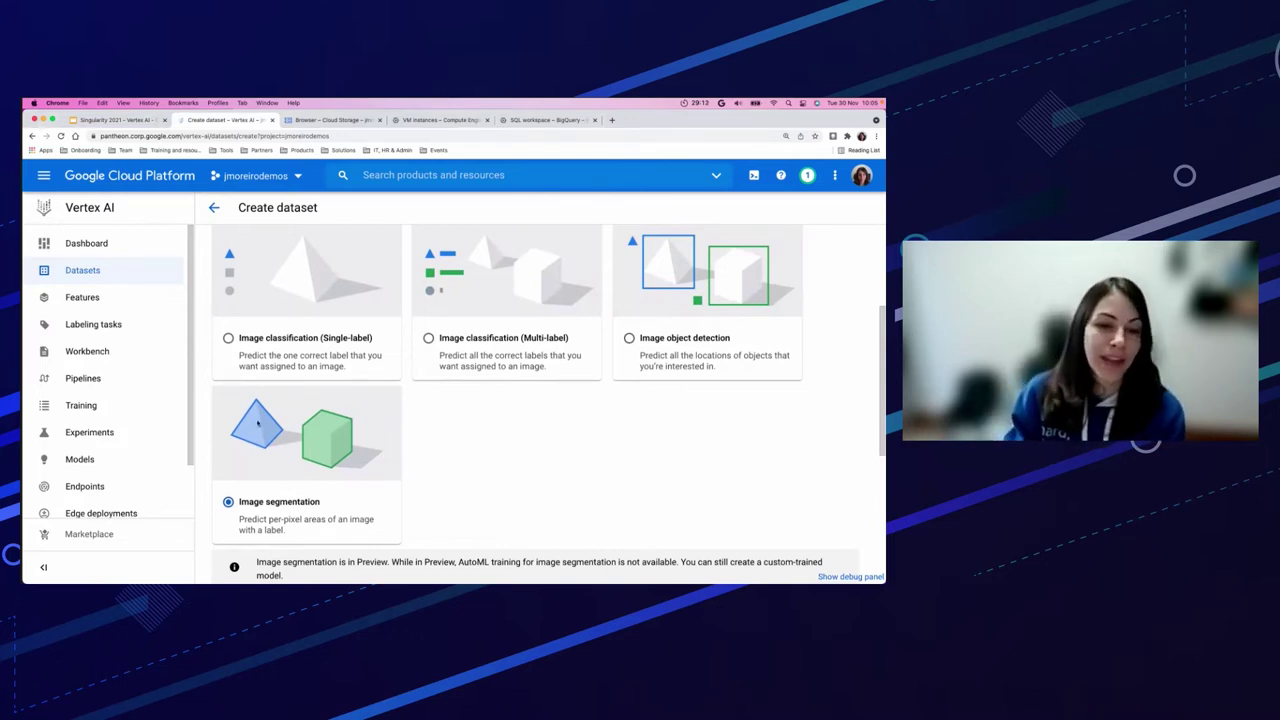
scroll(427, 467, "up", 5)
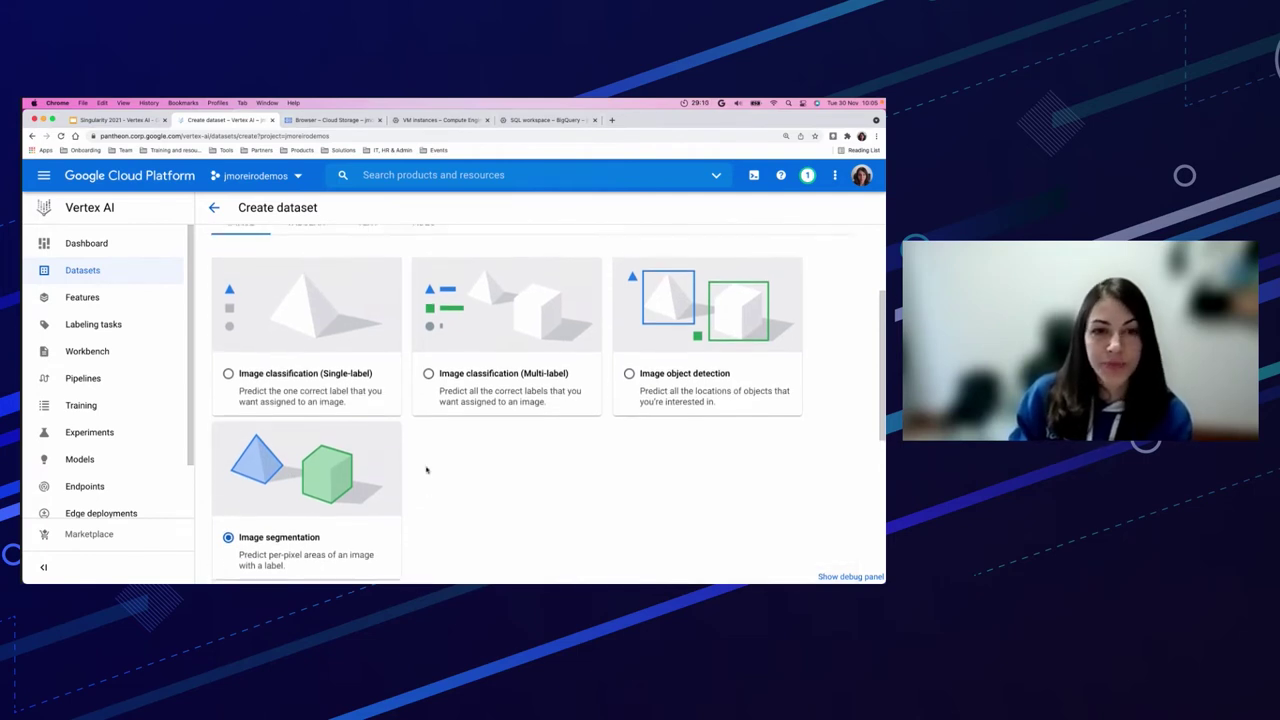
scroll(444, 427, "down", 3)
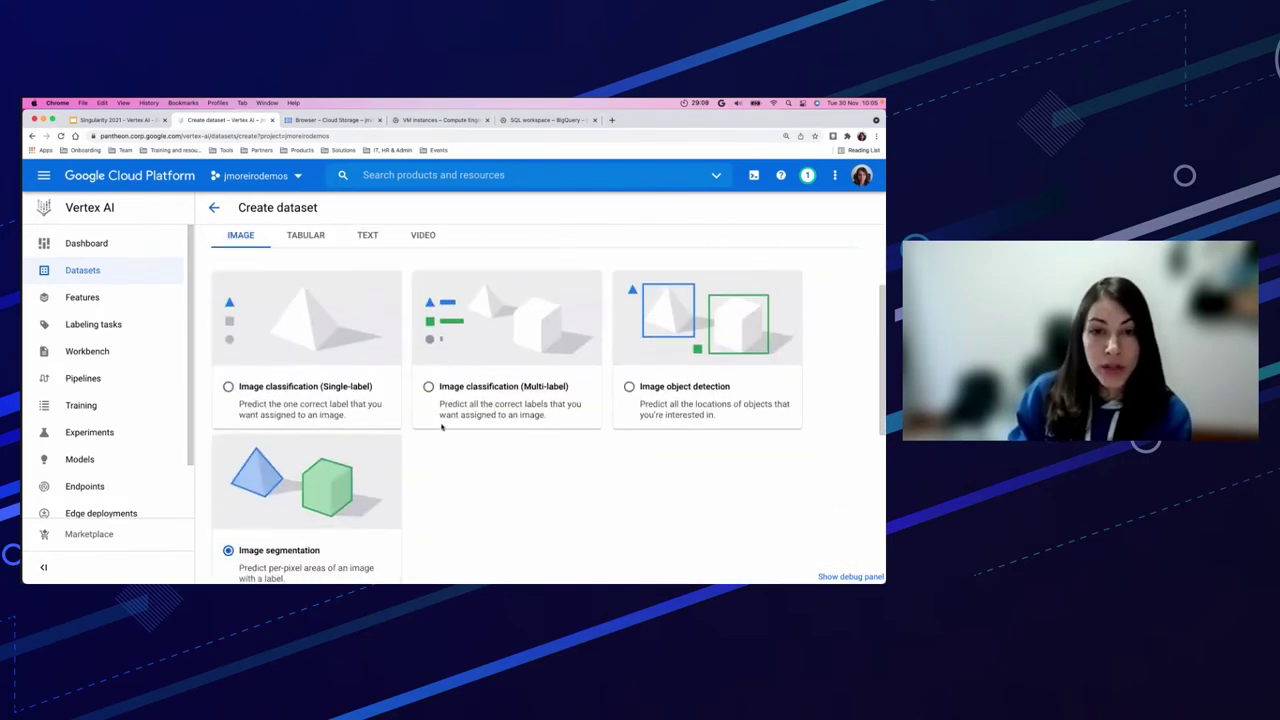
scroll(410, 362, "up", 2)
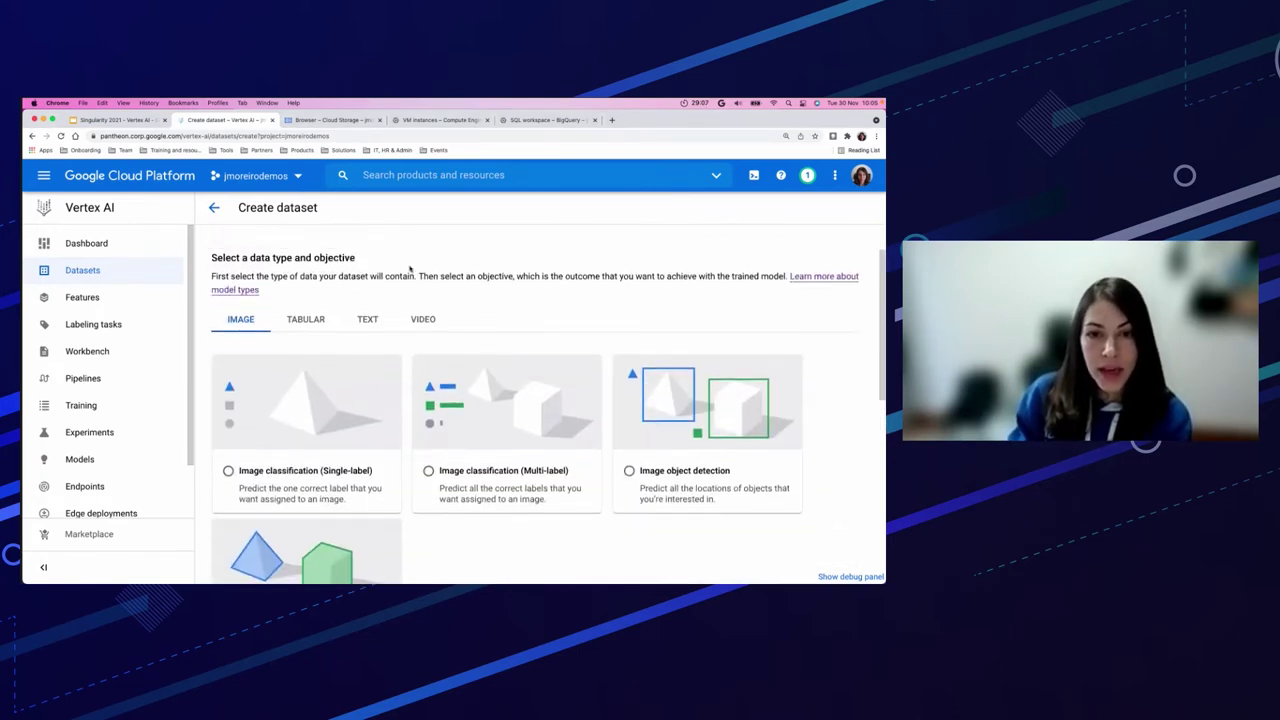
Review the objectives offered for video data and for text data in the new dataset form.
left_click(418, 319)
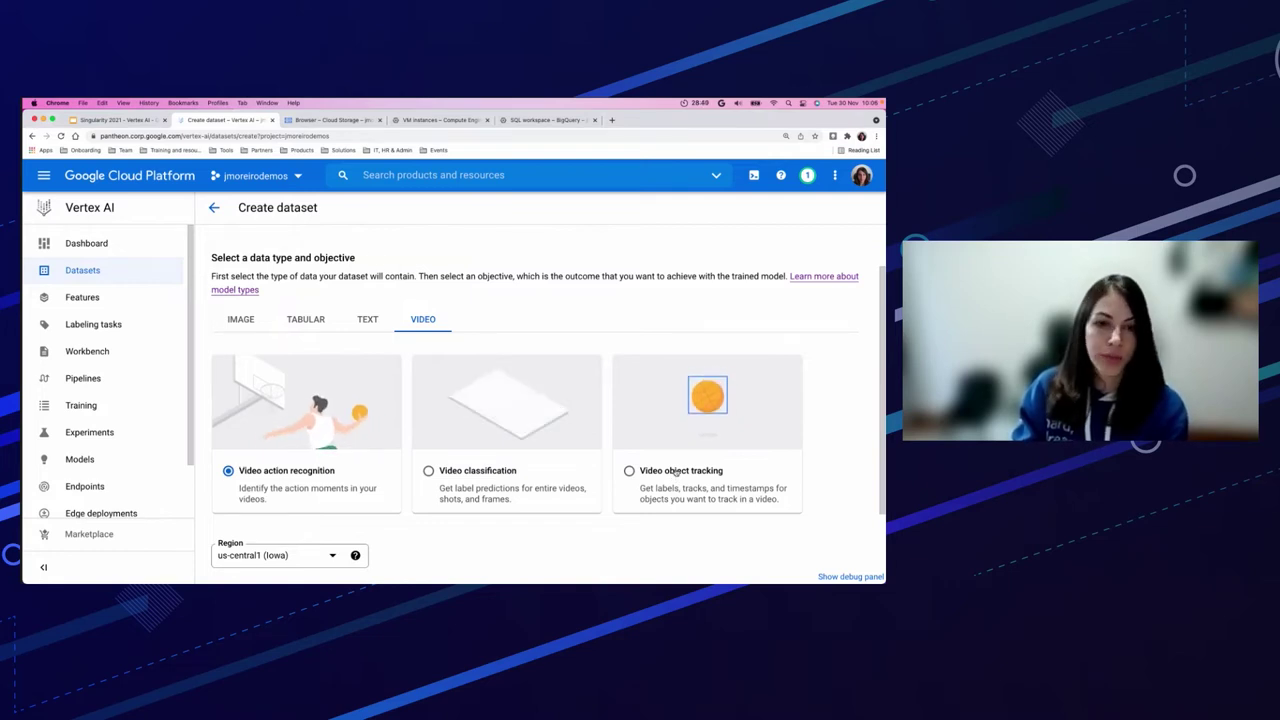
left_click(362, 320)
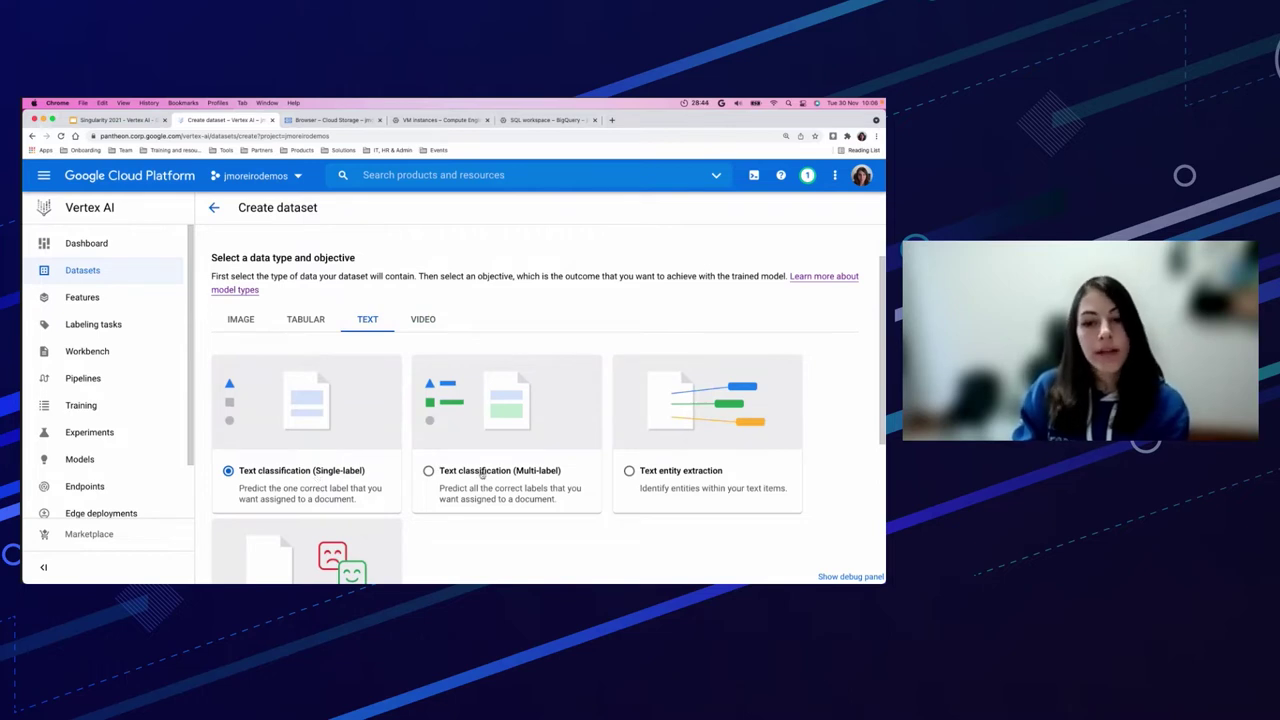
scroll(495, 483, "down", 1)
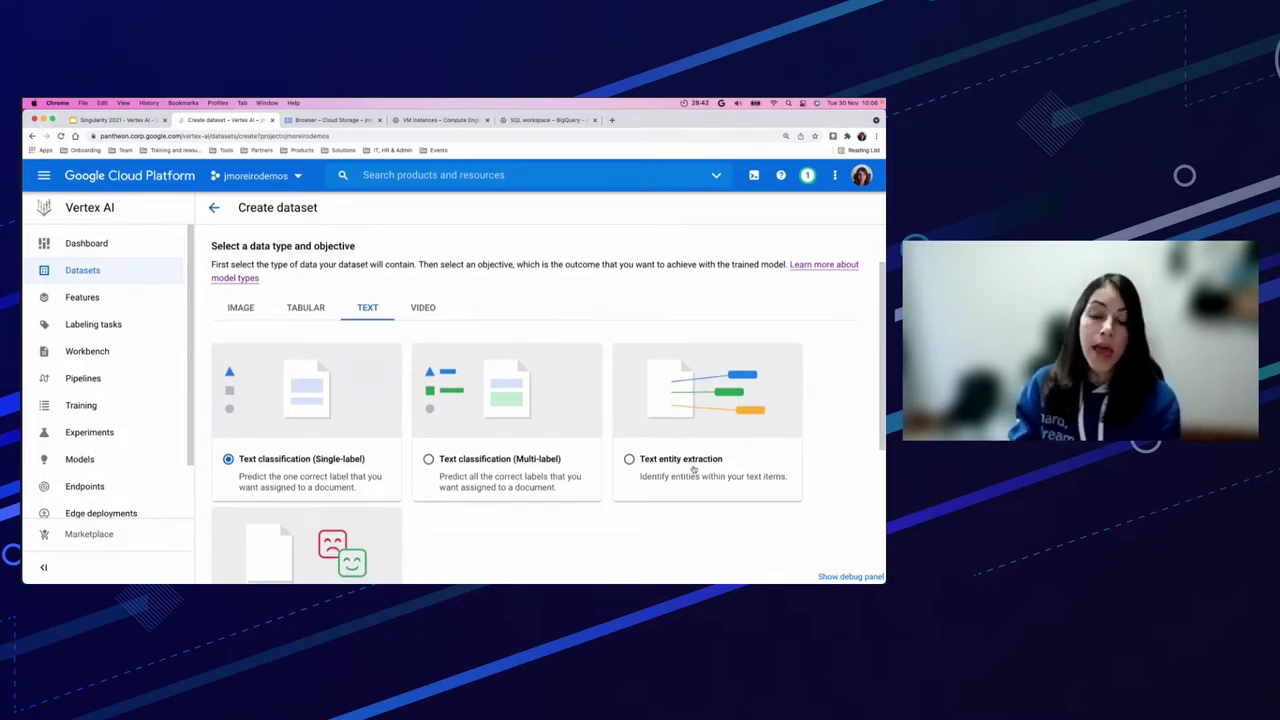
scroll(690, 470, "down", 2)
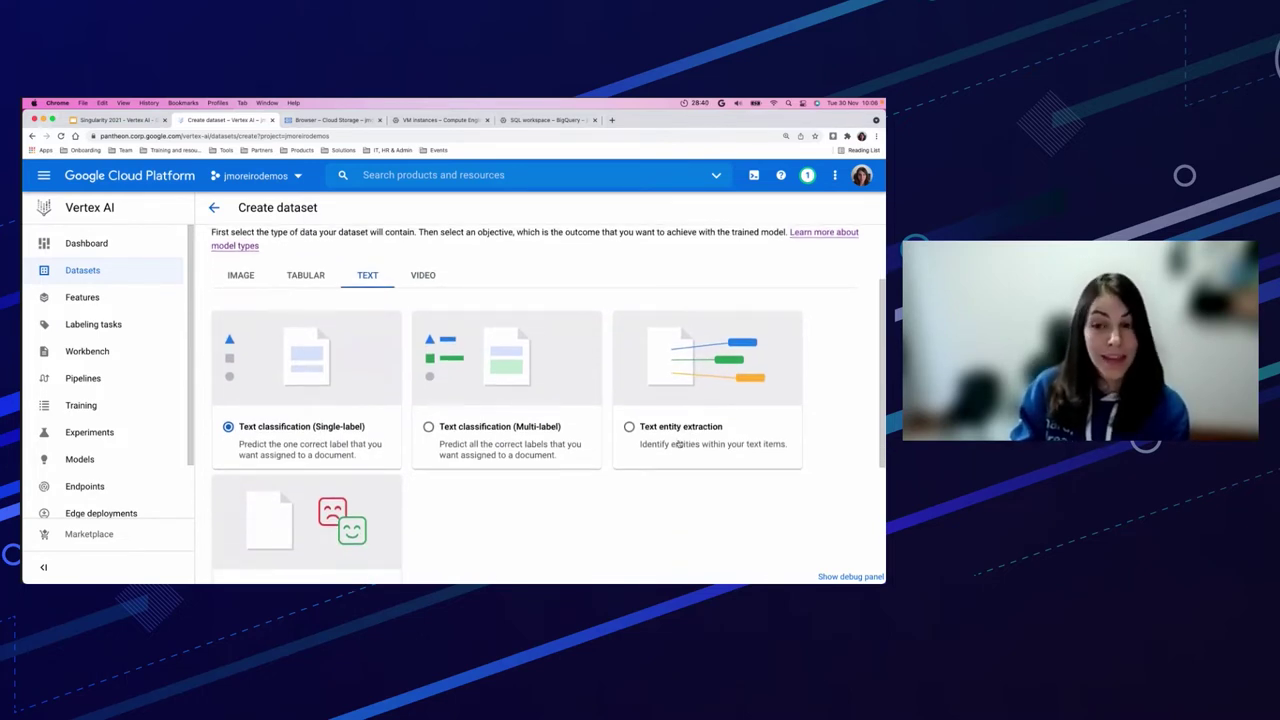
scroll(677, 435, "down", 5)
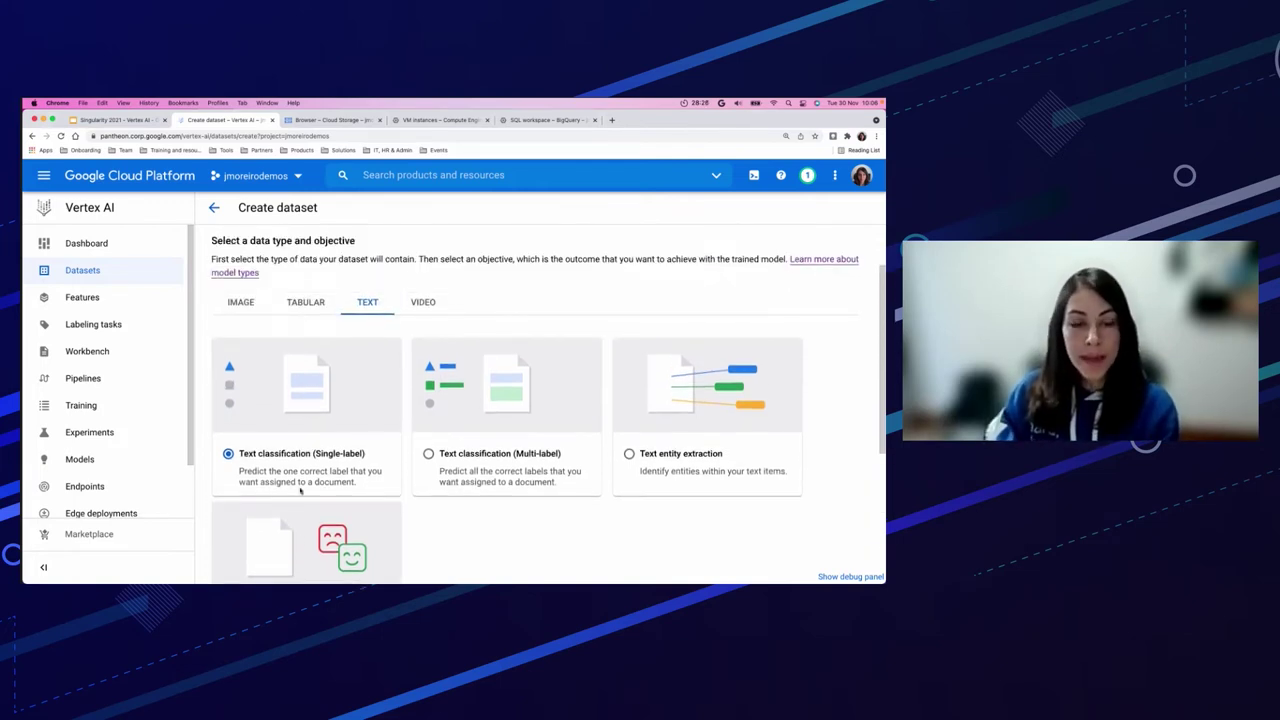
Review the tabular objectives, select Forecasting, and return to the dataset list without creating a dataset.
left_click(306, 303)
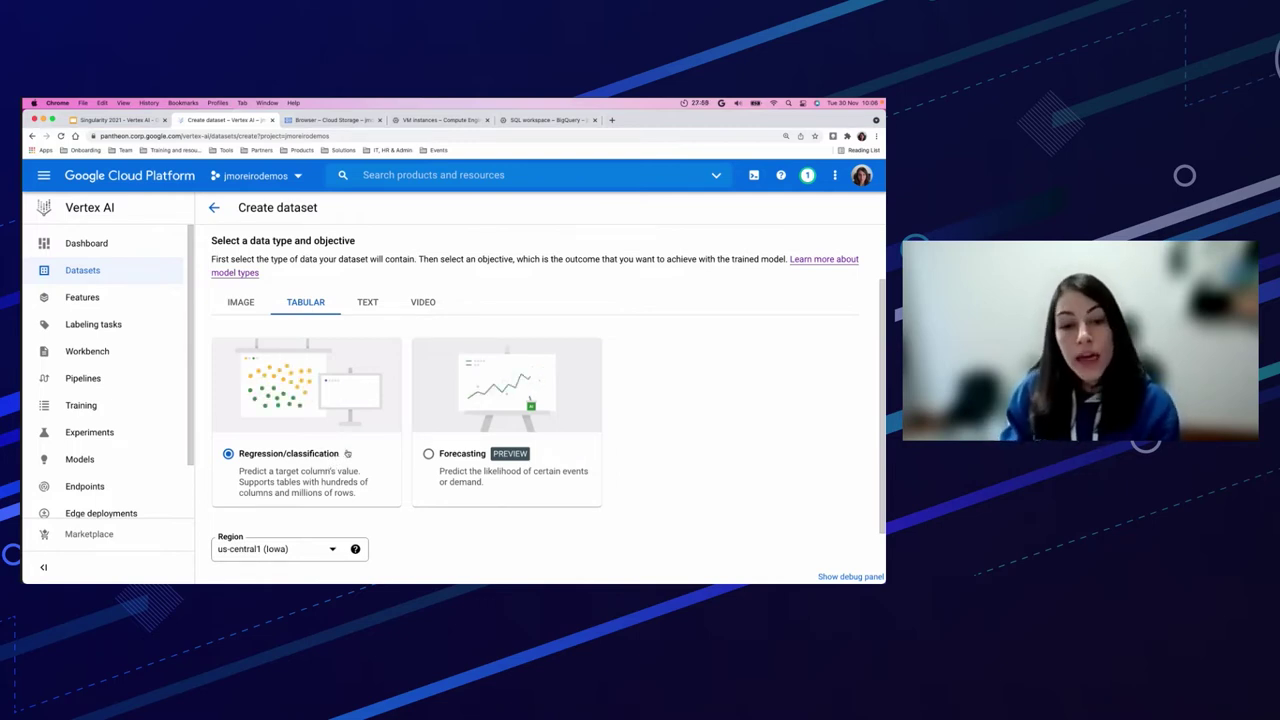
left_click(430, 455)
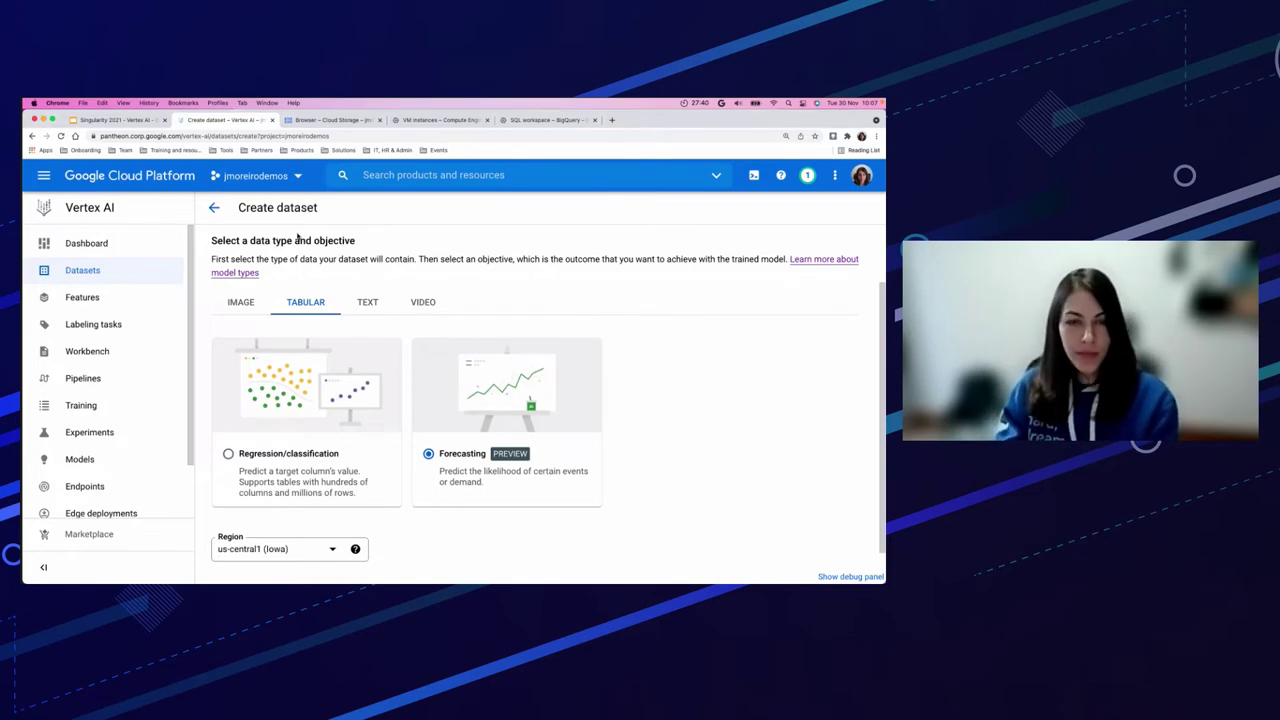
left_click(214, 207)
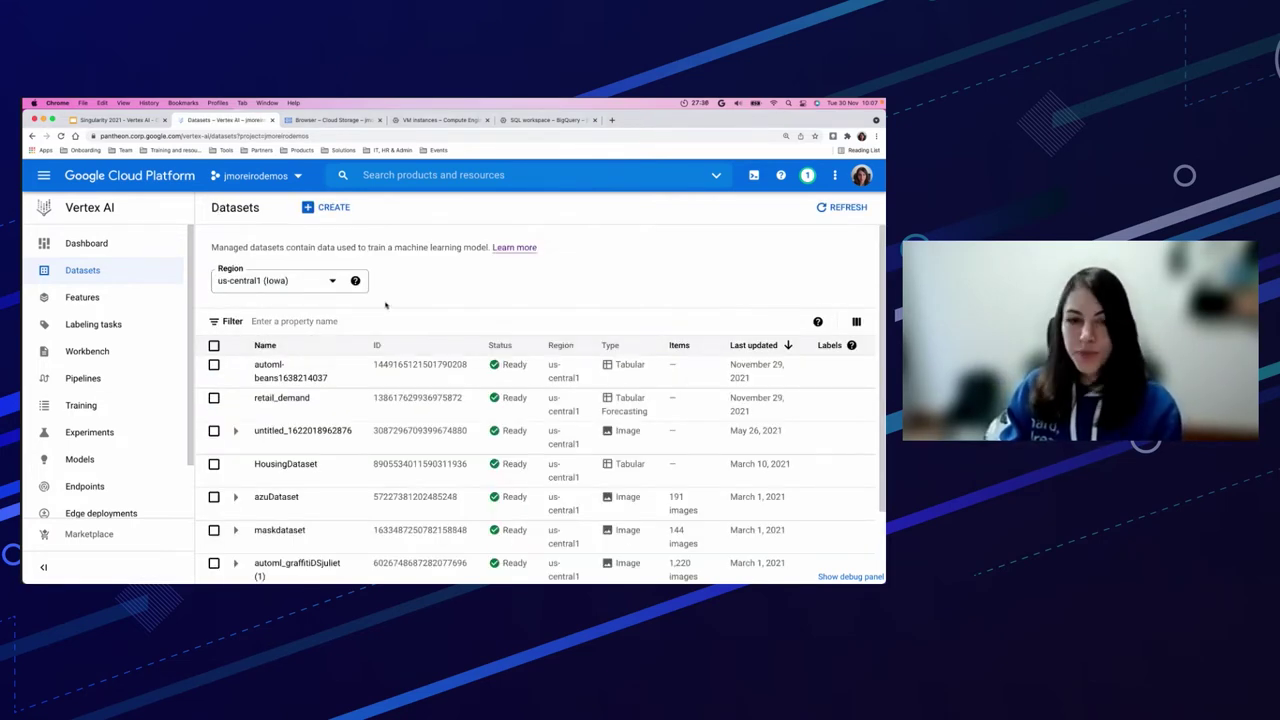
Open the automl_graffitiDSjuliet (1) image dataset and look through its labeled images.
scroll(363, 500, "down", 1)
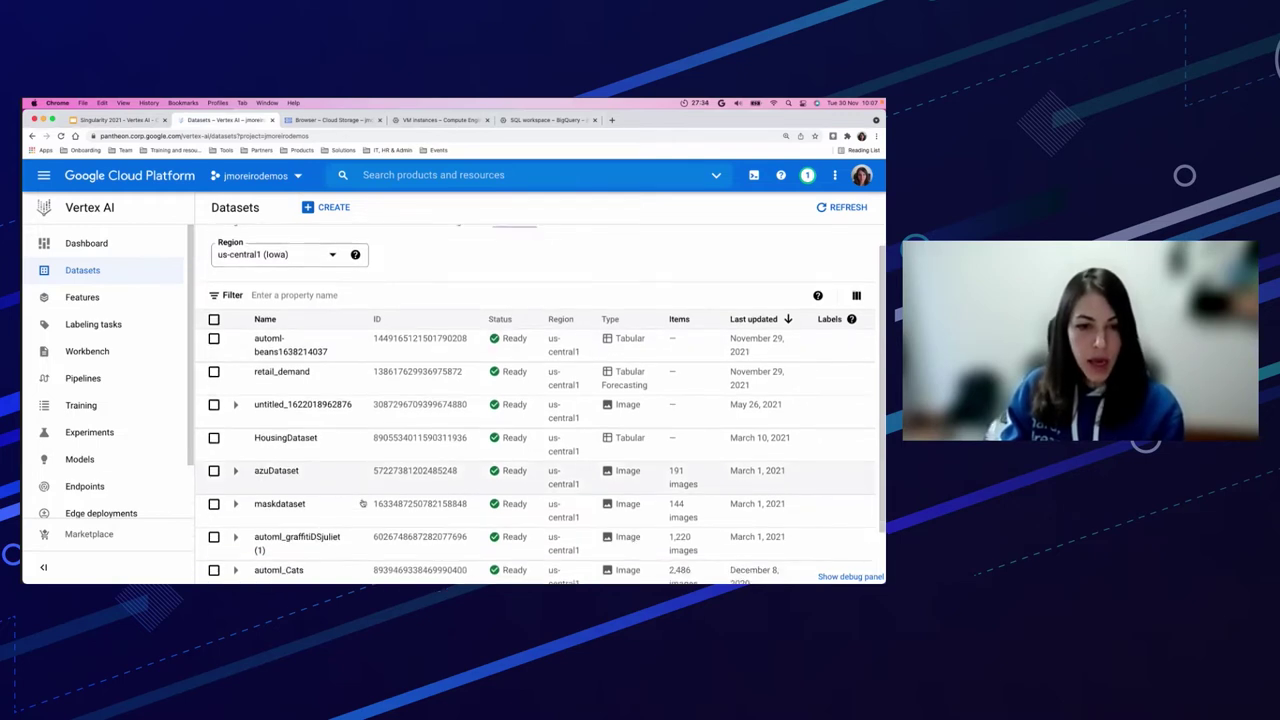
scroll(363, 503, "down", 1)
left_click(319, 519)
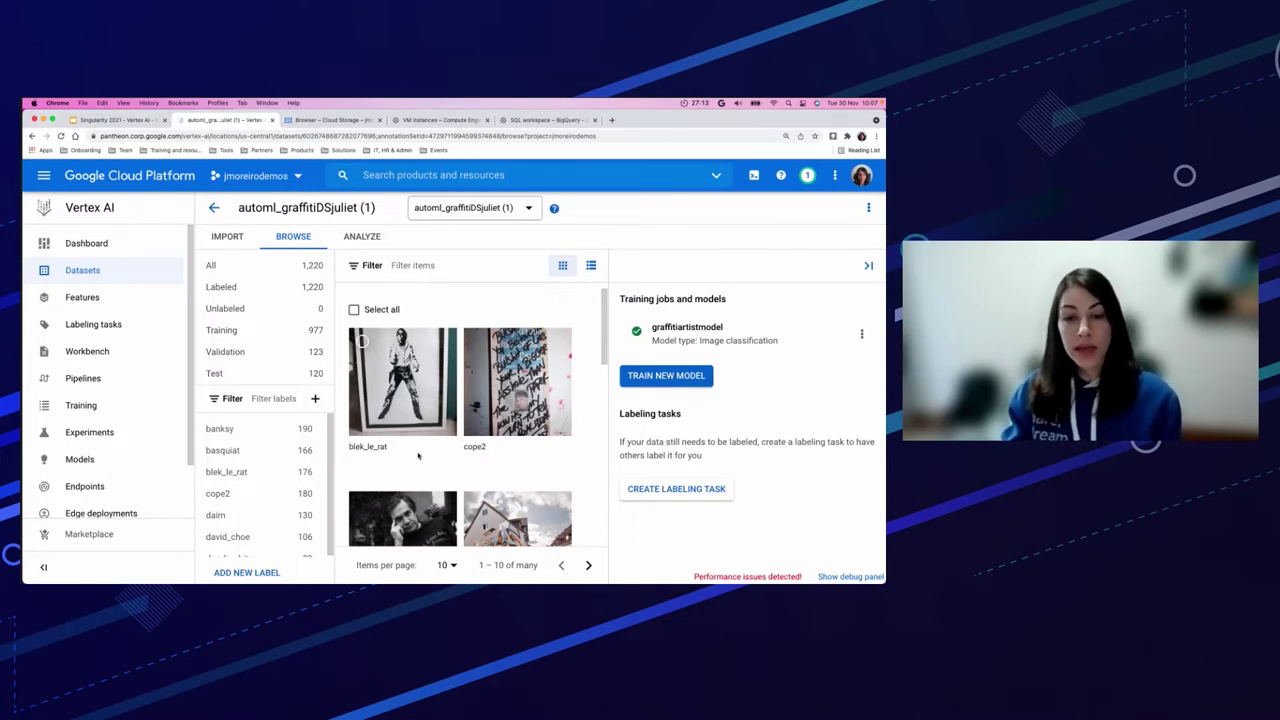
scroll(418, 456, "down", 3)
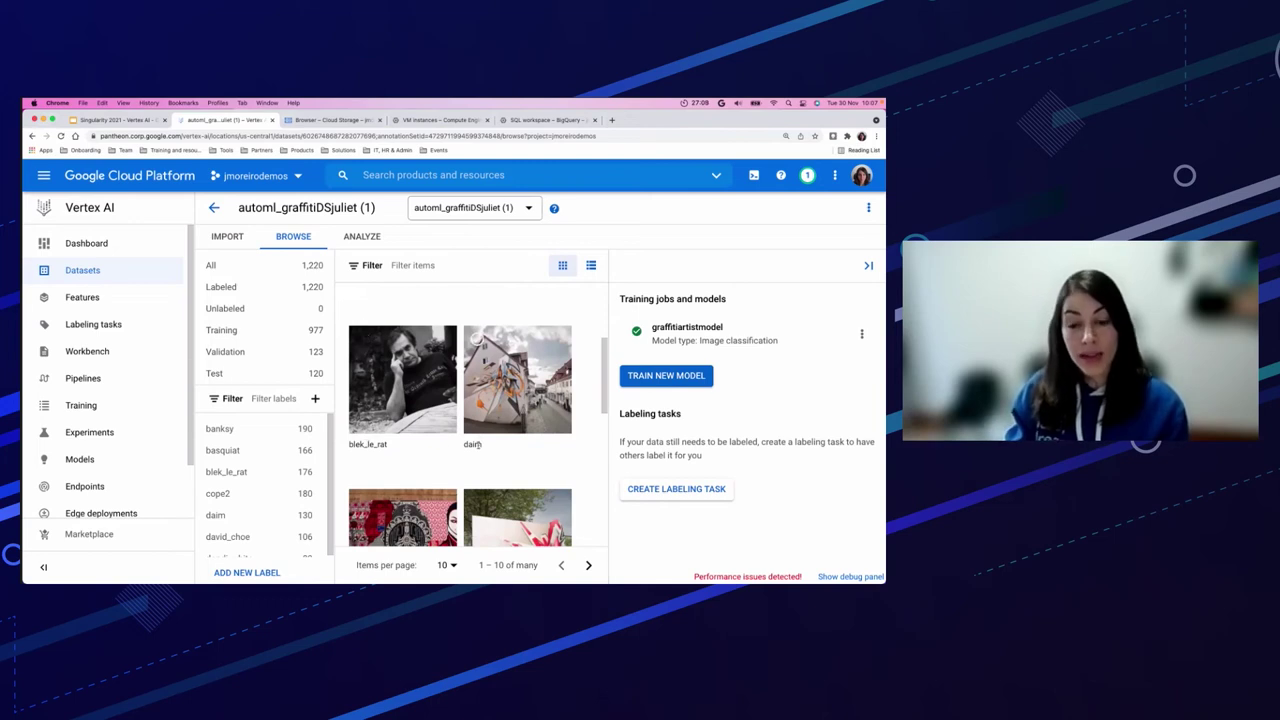
scroll(476, 446, "down", 3)
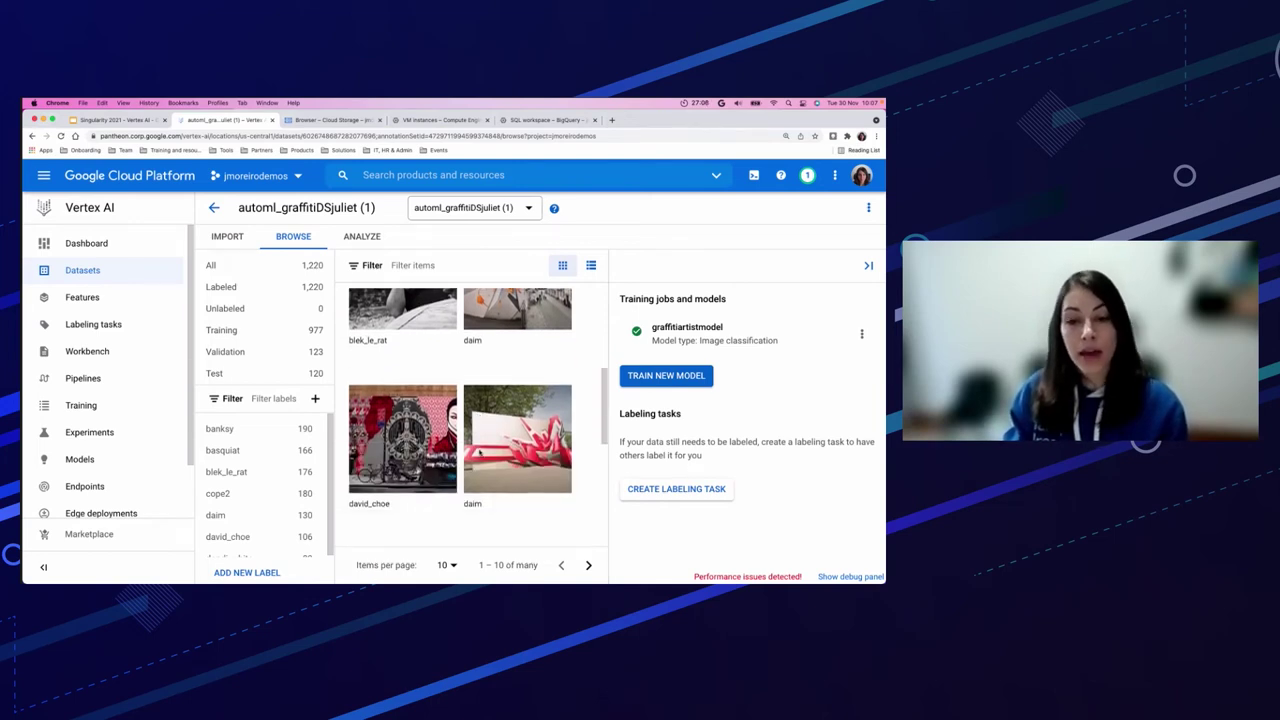
scroll(476, 450, "up", 5)
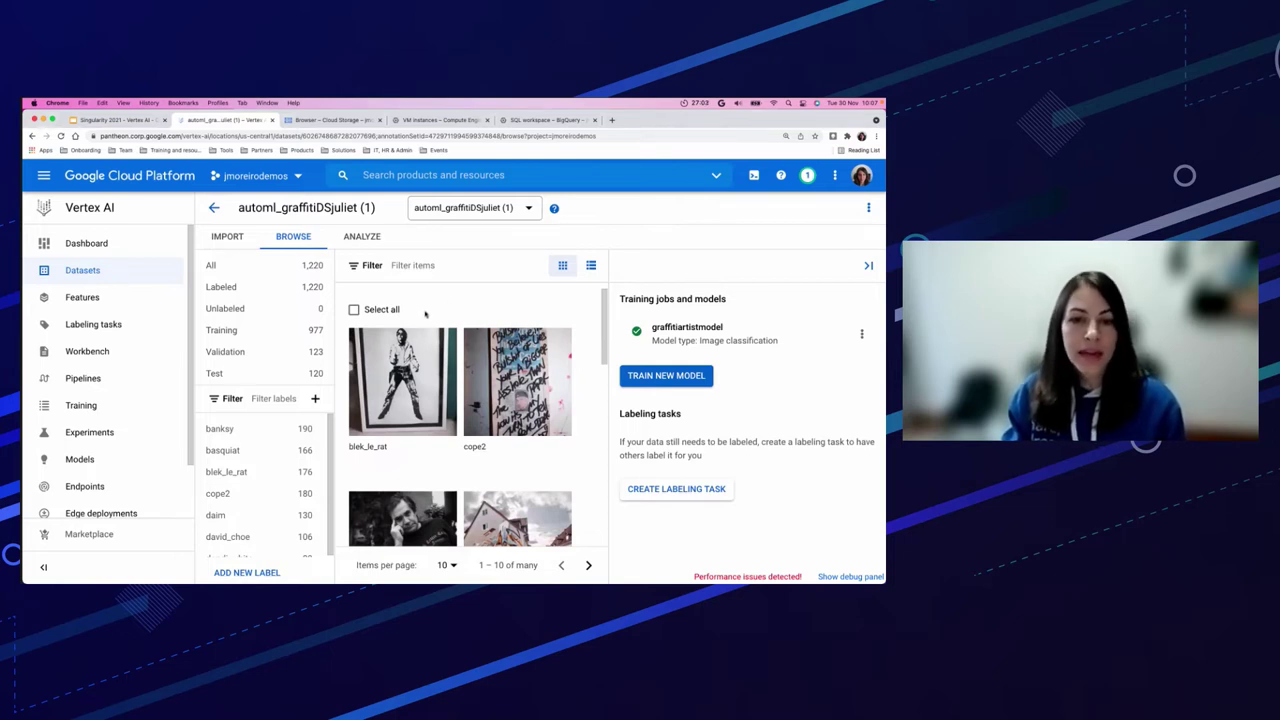
Select the first blek_le_rat and cope2 images, view the assignable labels without saving, and check the labeling task option.
left_click(362, 342)
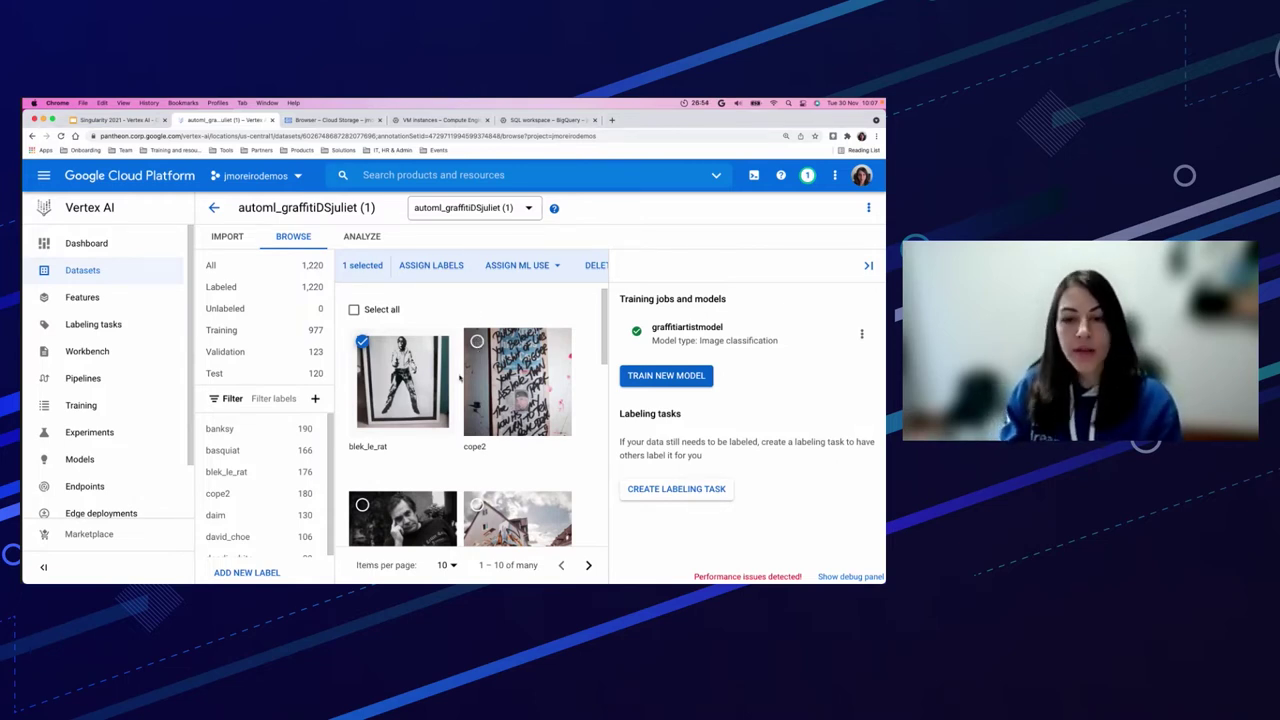
left_click(477, 342)
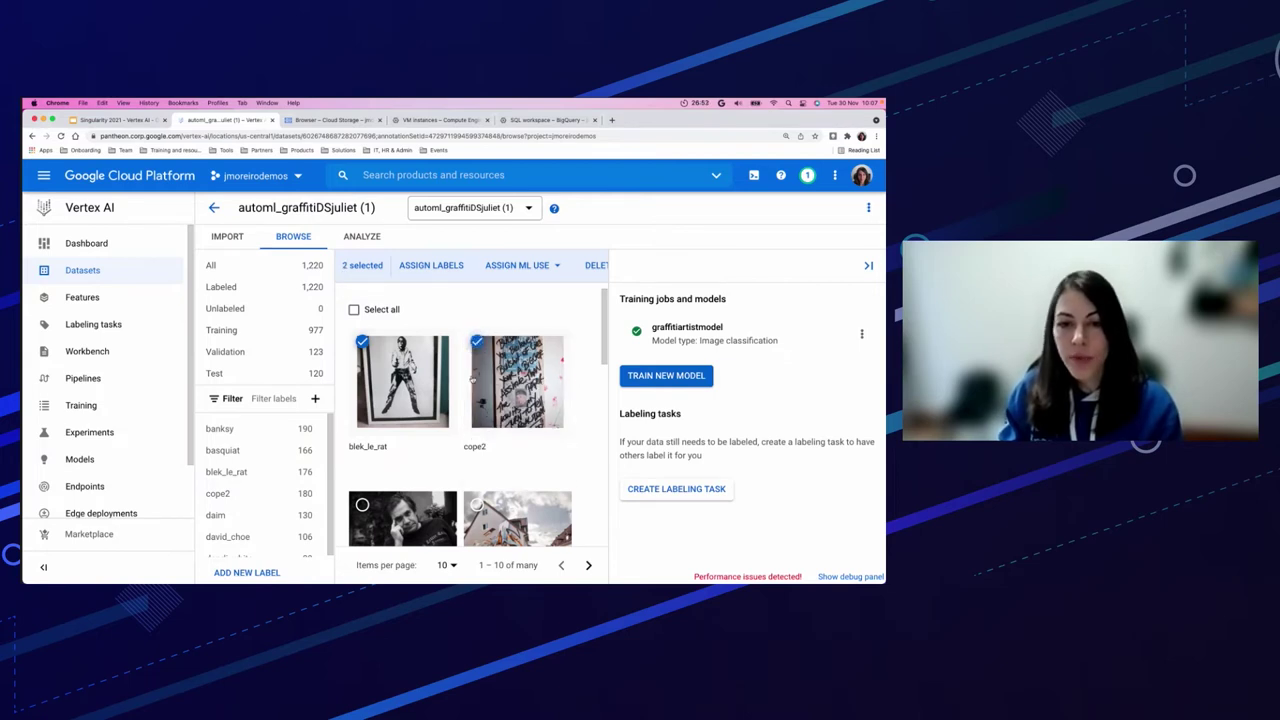
left_click(431, 265)
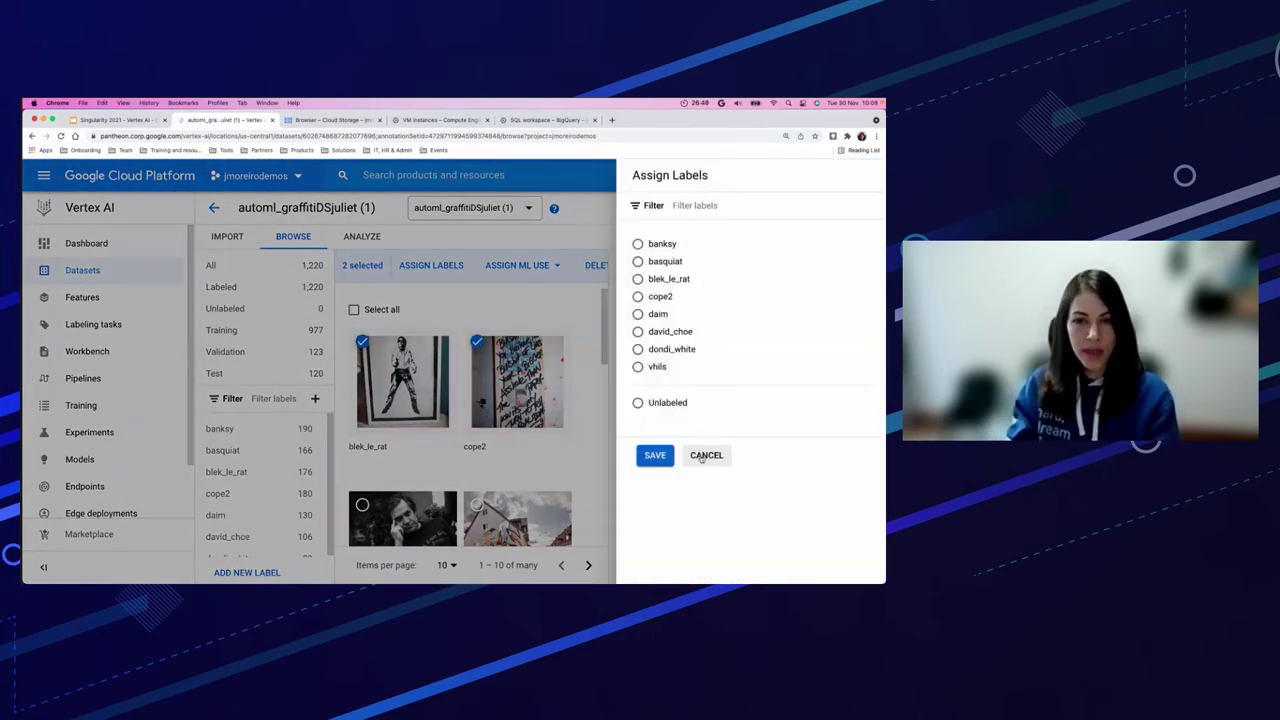
left_click(751, 455)
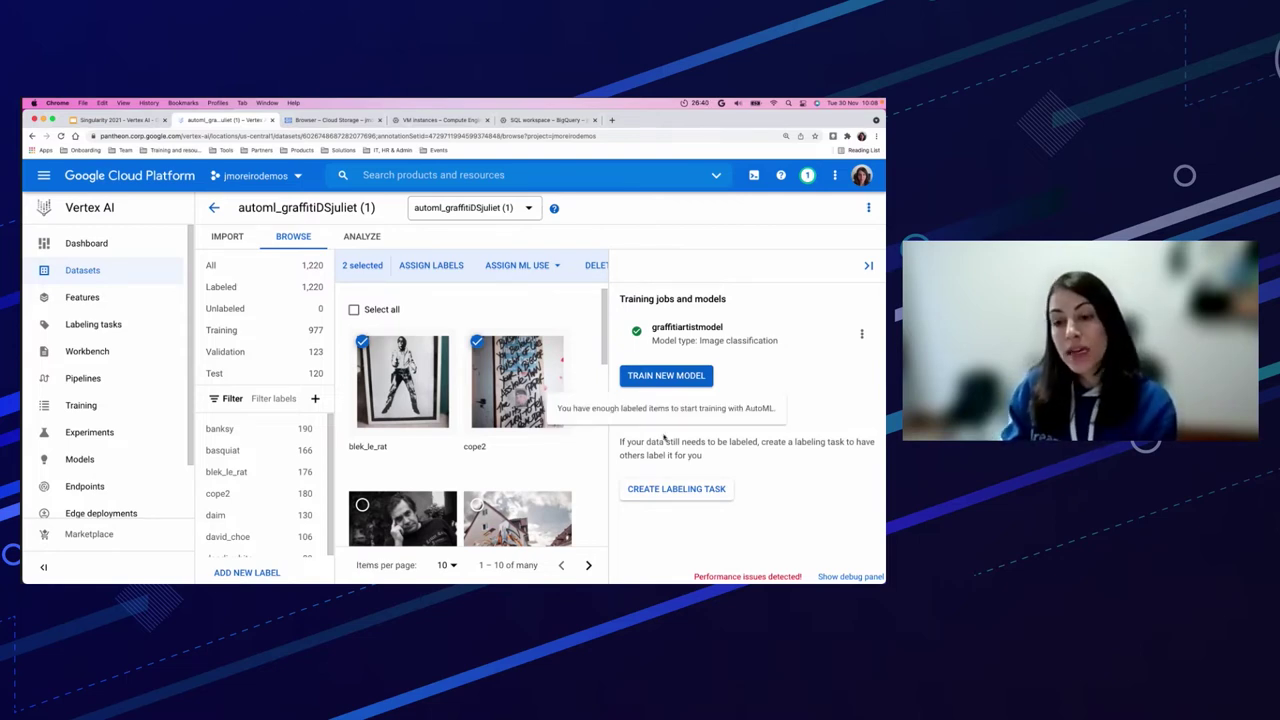
mouse_move(668, 490)
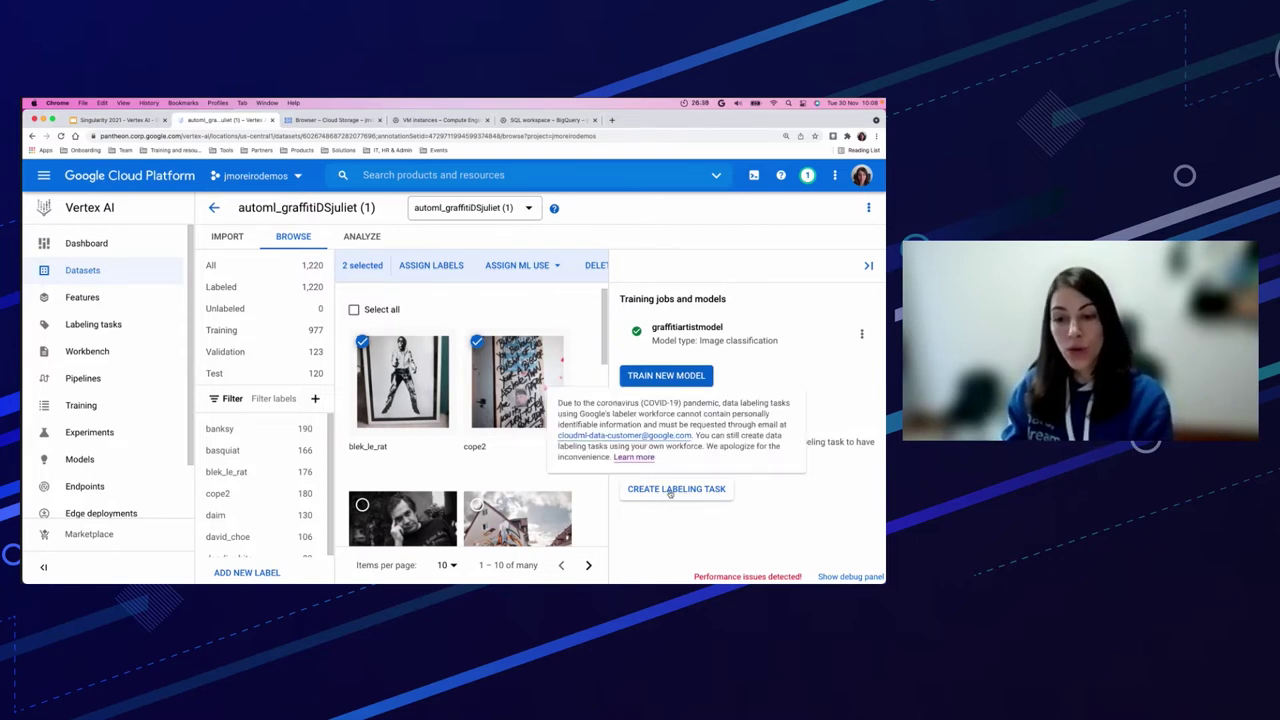
left_click(670, 490)
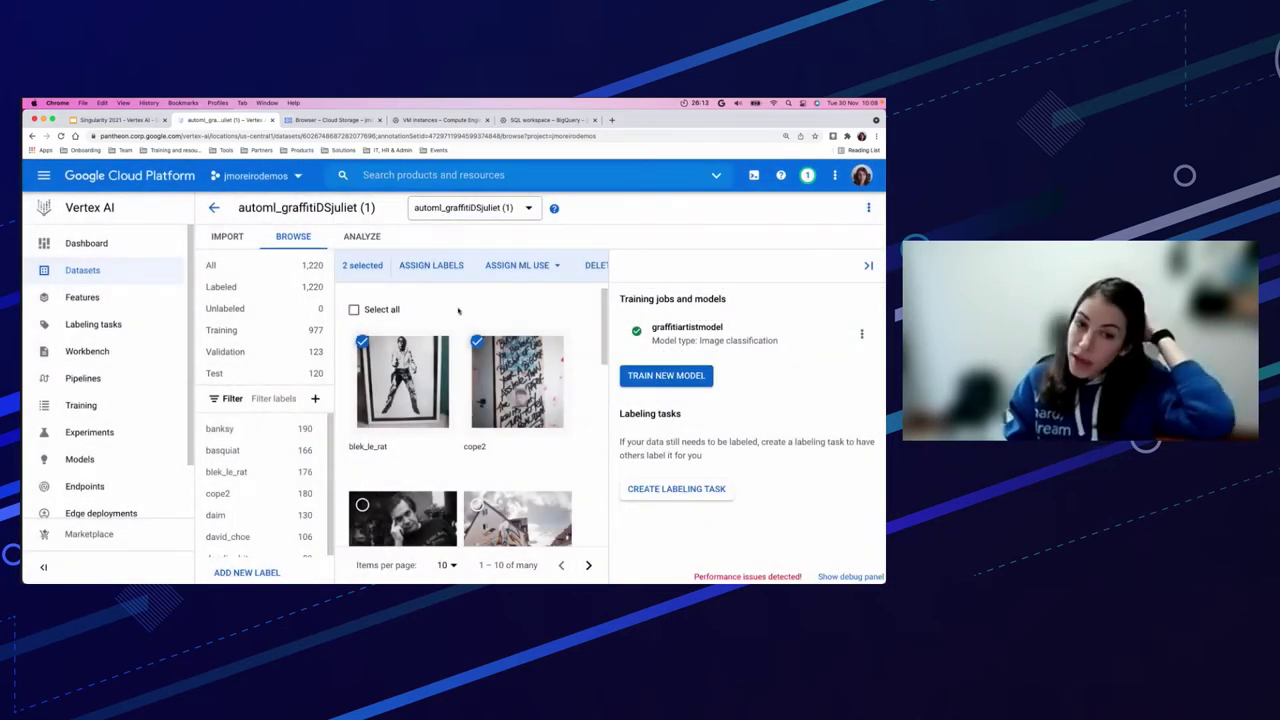
View the ML use options for the two selected images, and deselect both images without assigning one.
left_click(530, 272)
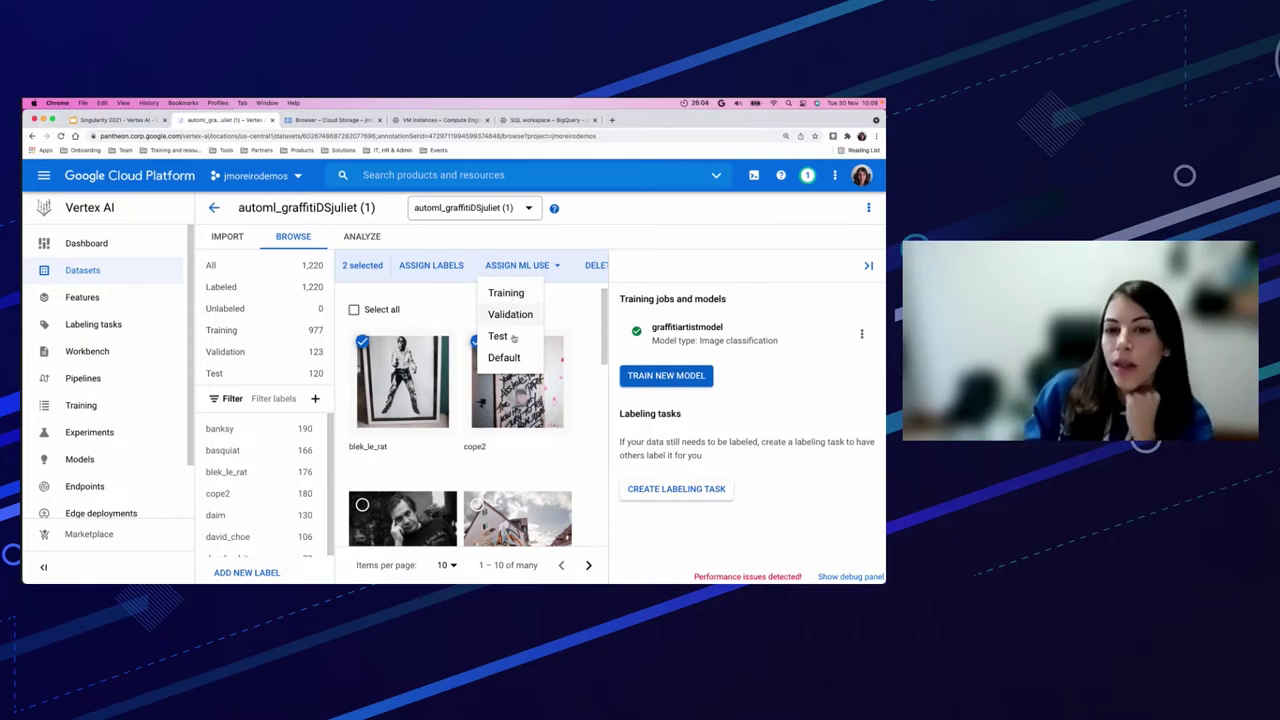
left_click(434, 322)
left_click(474, 342)
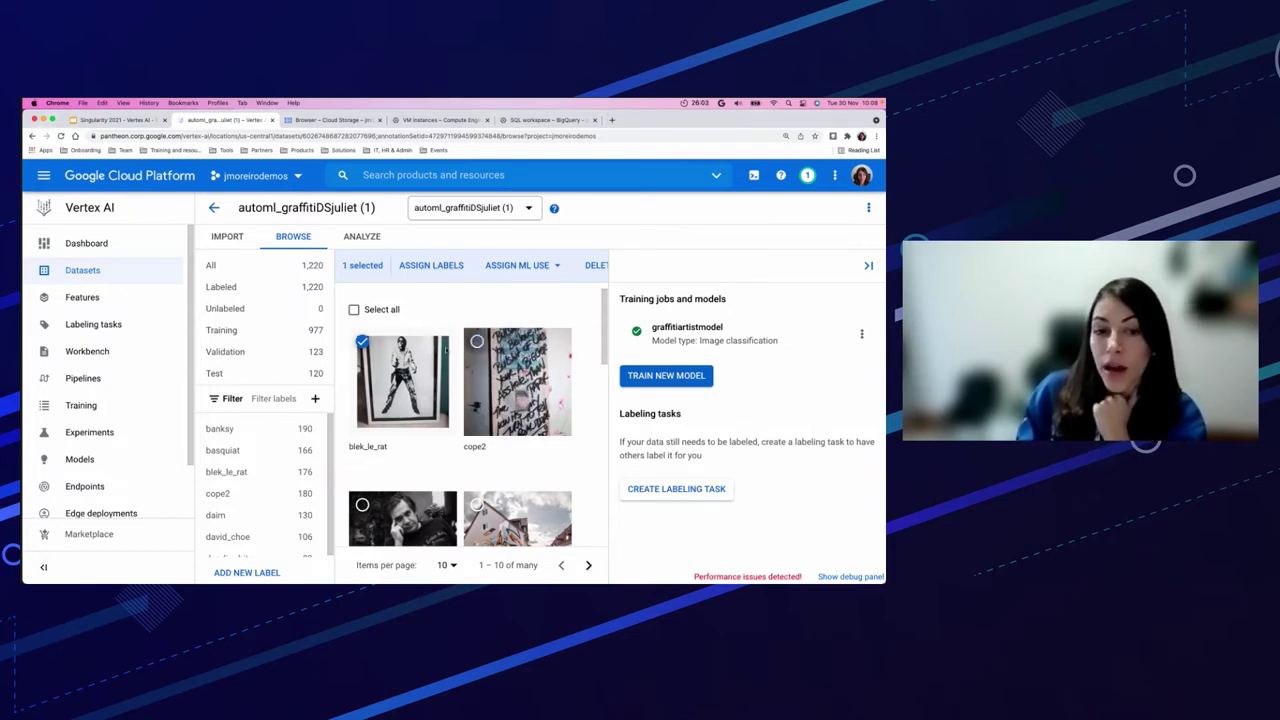
left_click(362, 342)
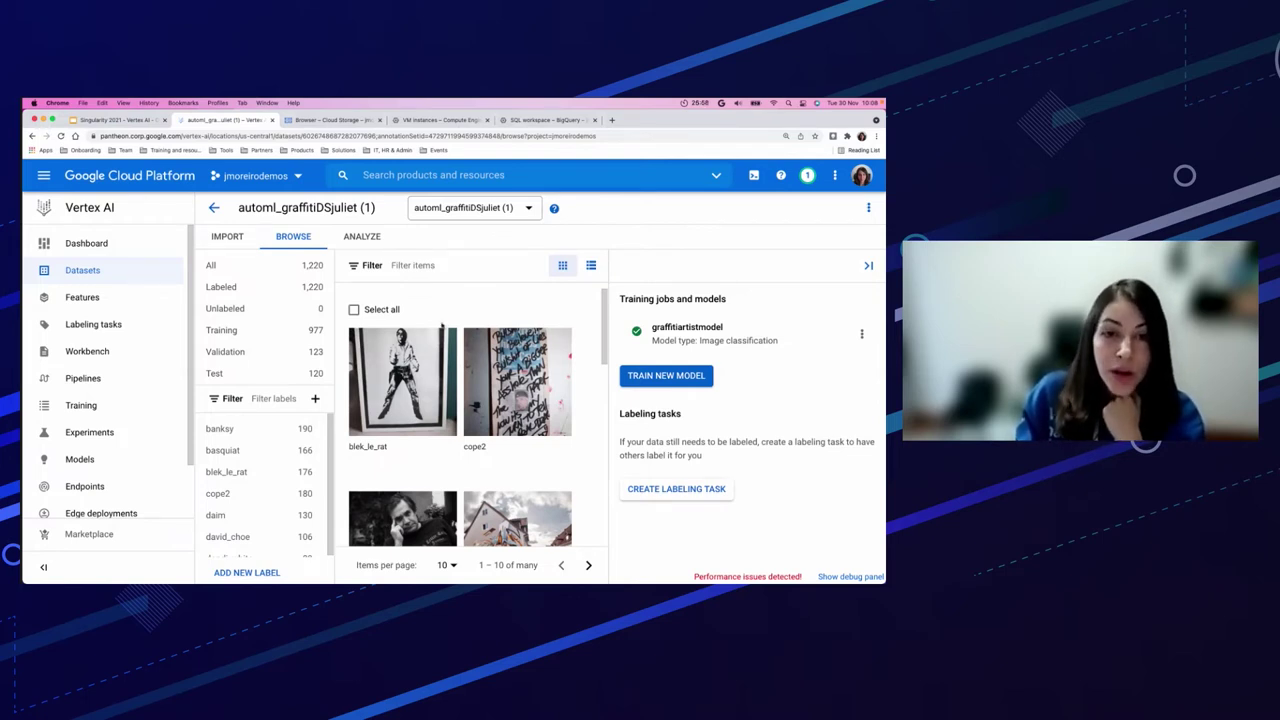
Open the dataset's label analysis and examine the number of images per label.
left_click(359, 244)
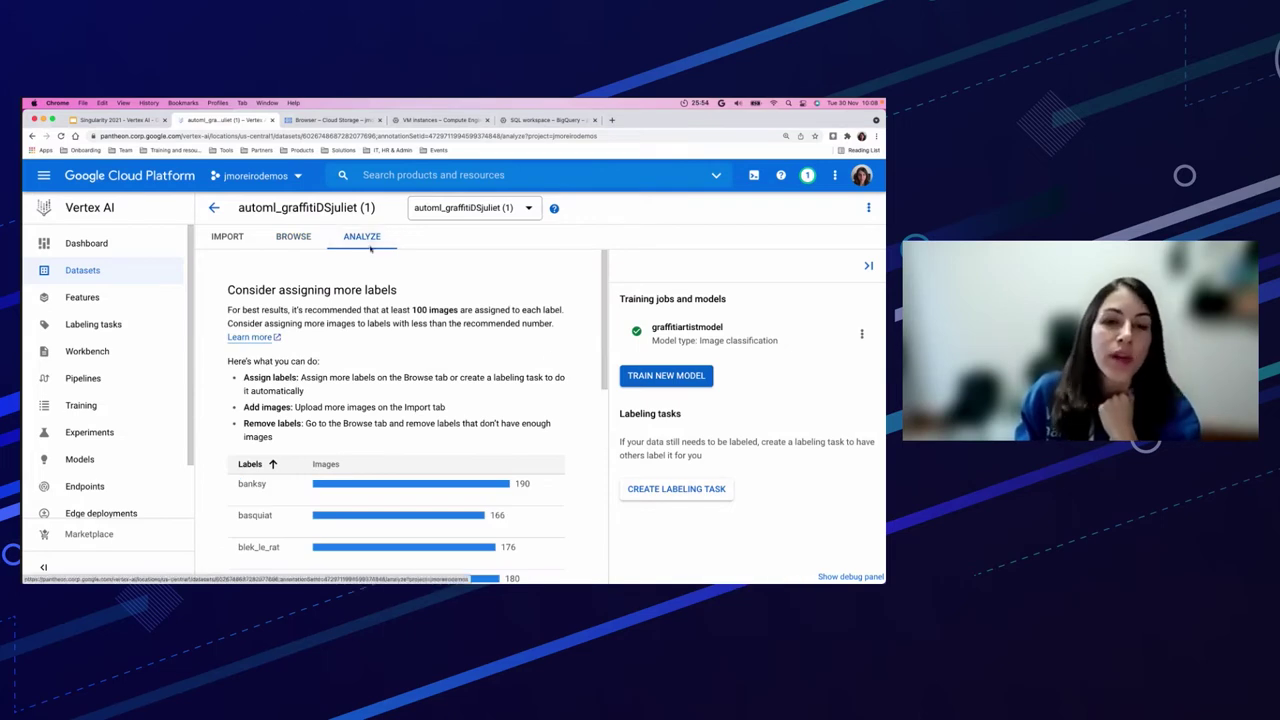
scroll(487, 384, "down", 3)
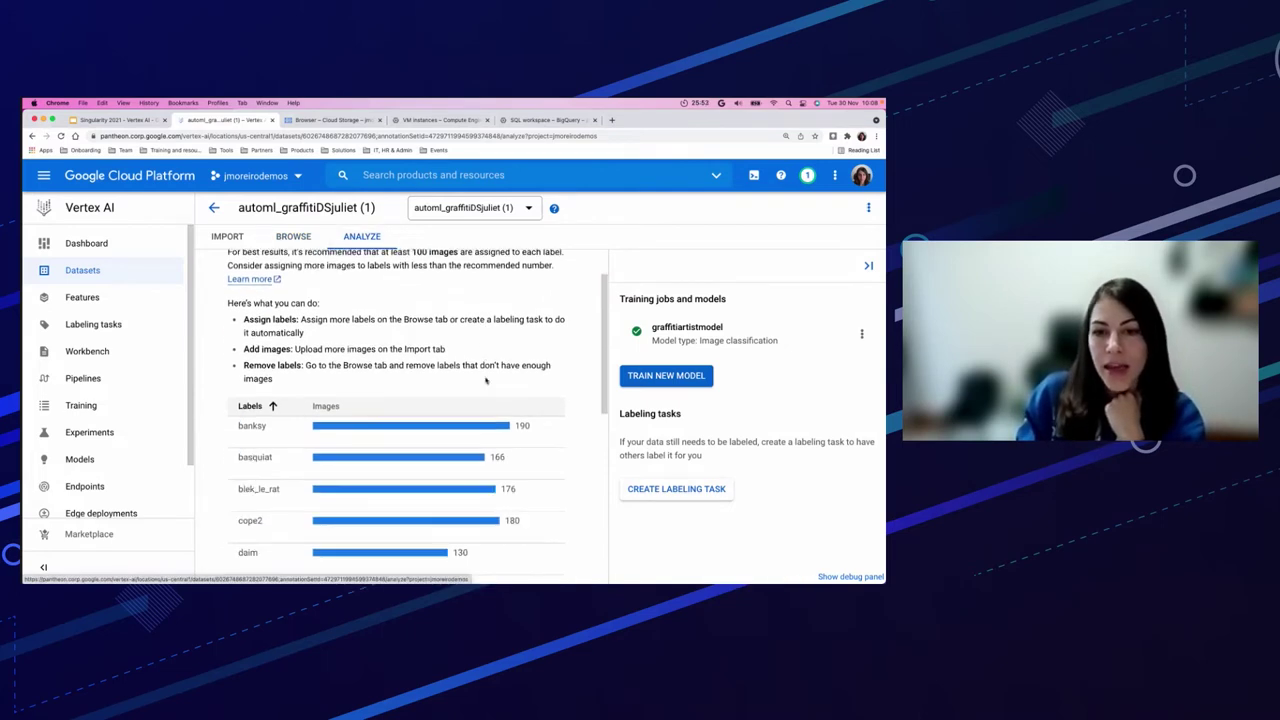
Examine the image counts per label and the dataset properties, turning on custom data split to view each label's split.
scroll(487, 379, "down", 1)
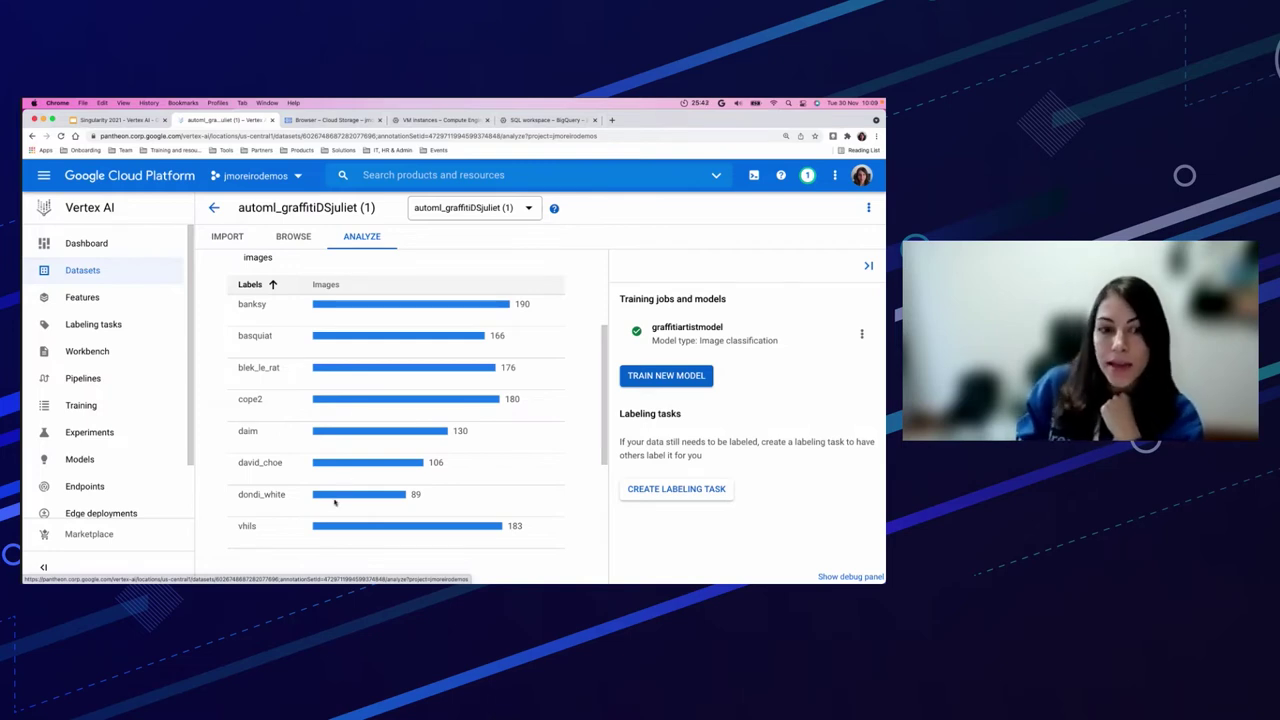
scroll(382, 505, "up", 3)
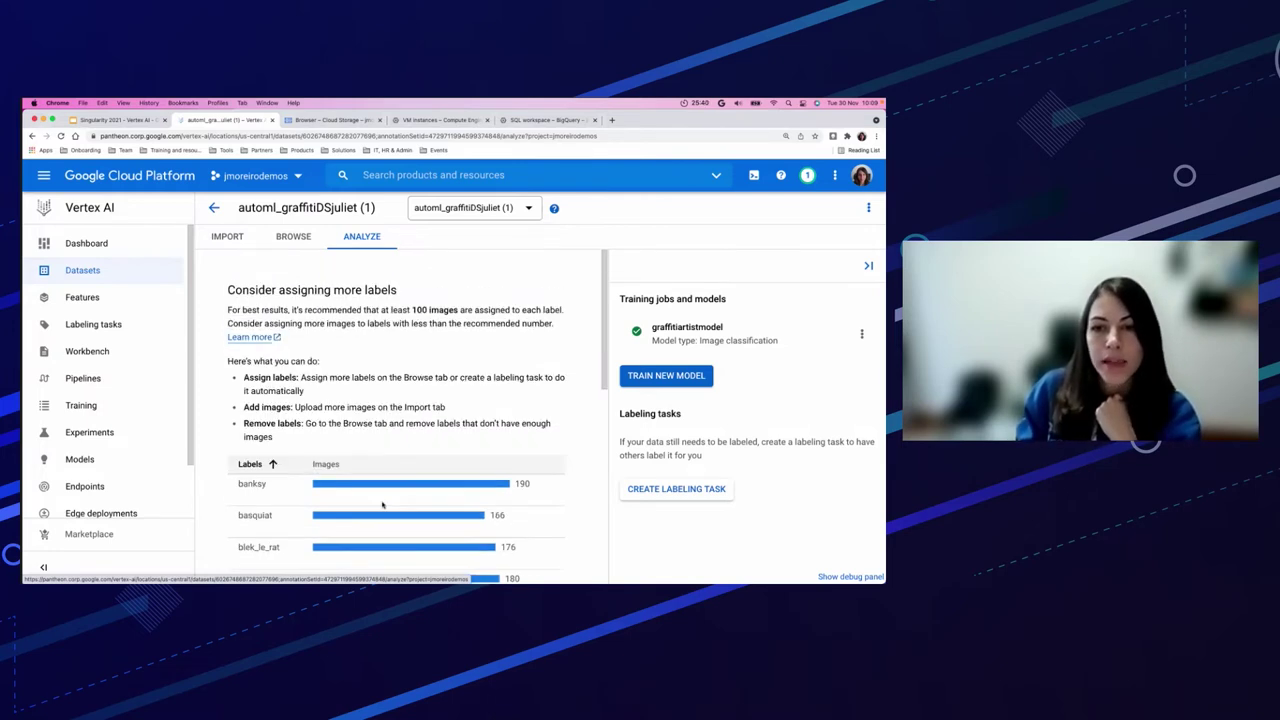
scroll(382, 505, "down", 5)
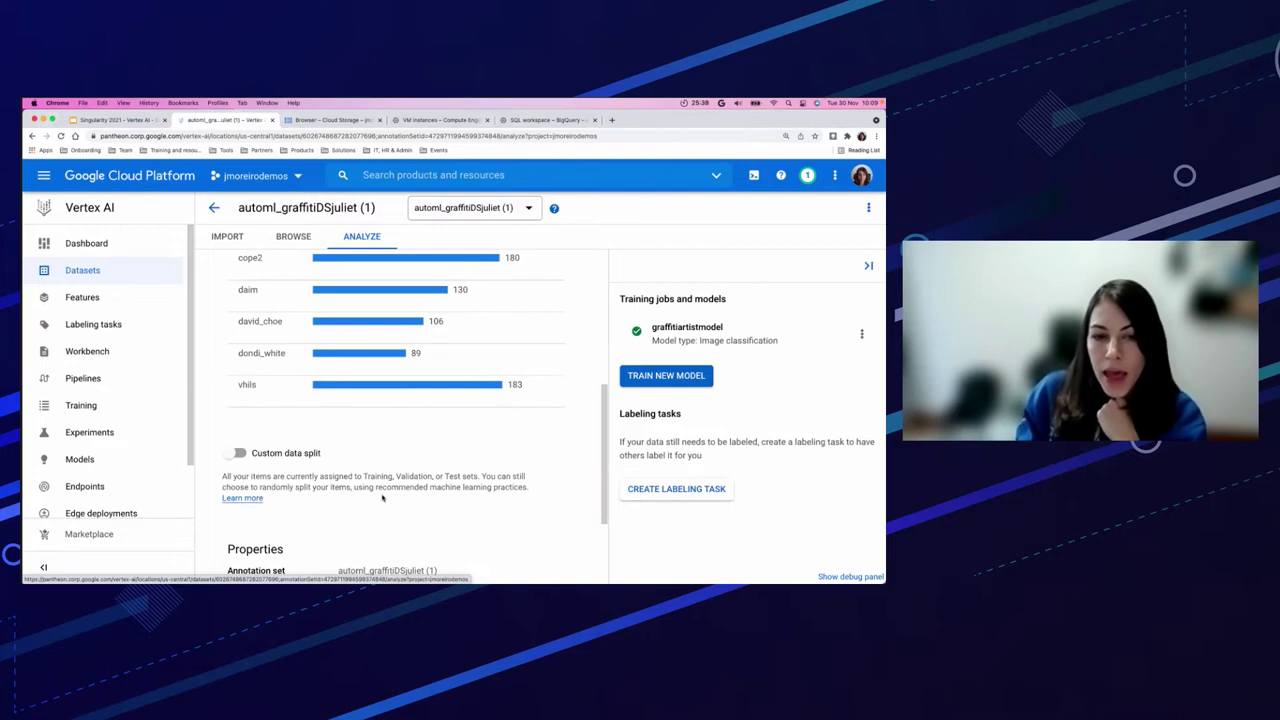
scroll(382, 497, "down", 2)
left_click(235, 372)
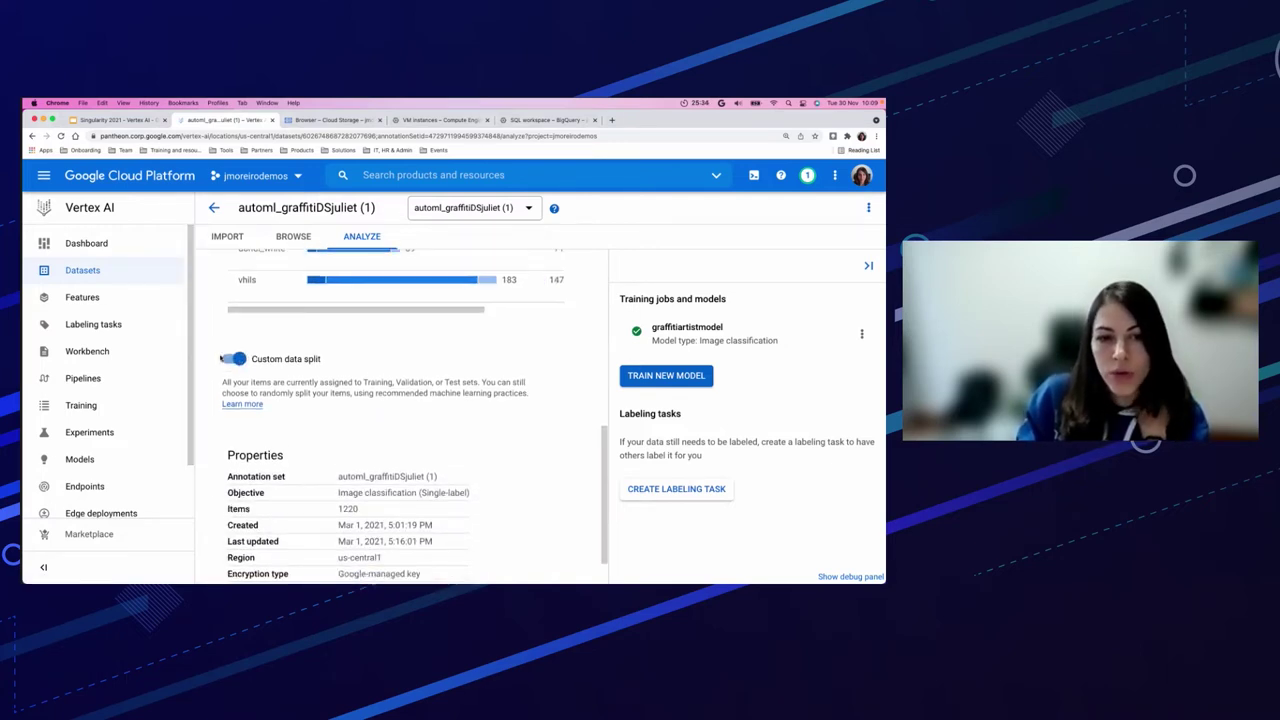
scroll(305, 406, "up", 3)
scroll(308, 420, "up", 1)
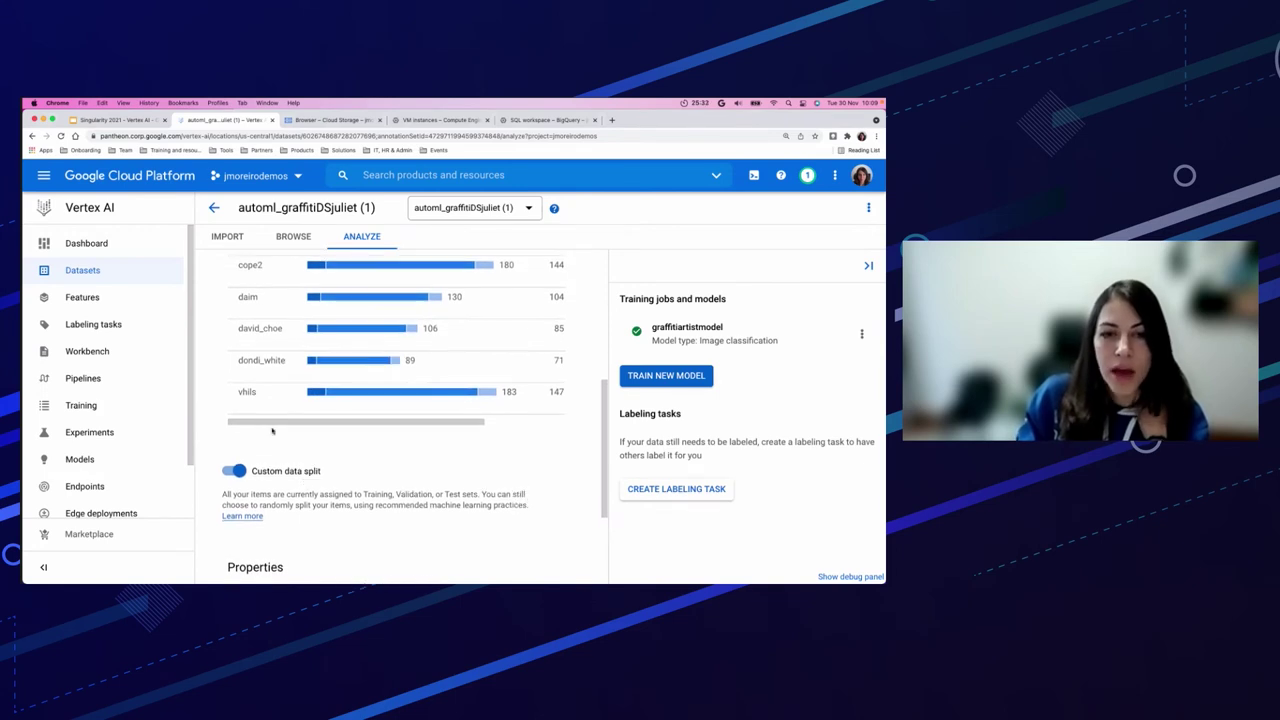
Turn off custom data split and return to browsing the dataset's images.
left_click(235, 471)
scroll(392, 468, "up", 5)
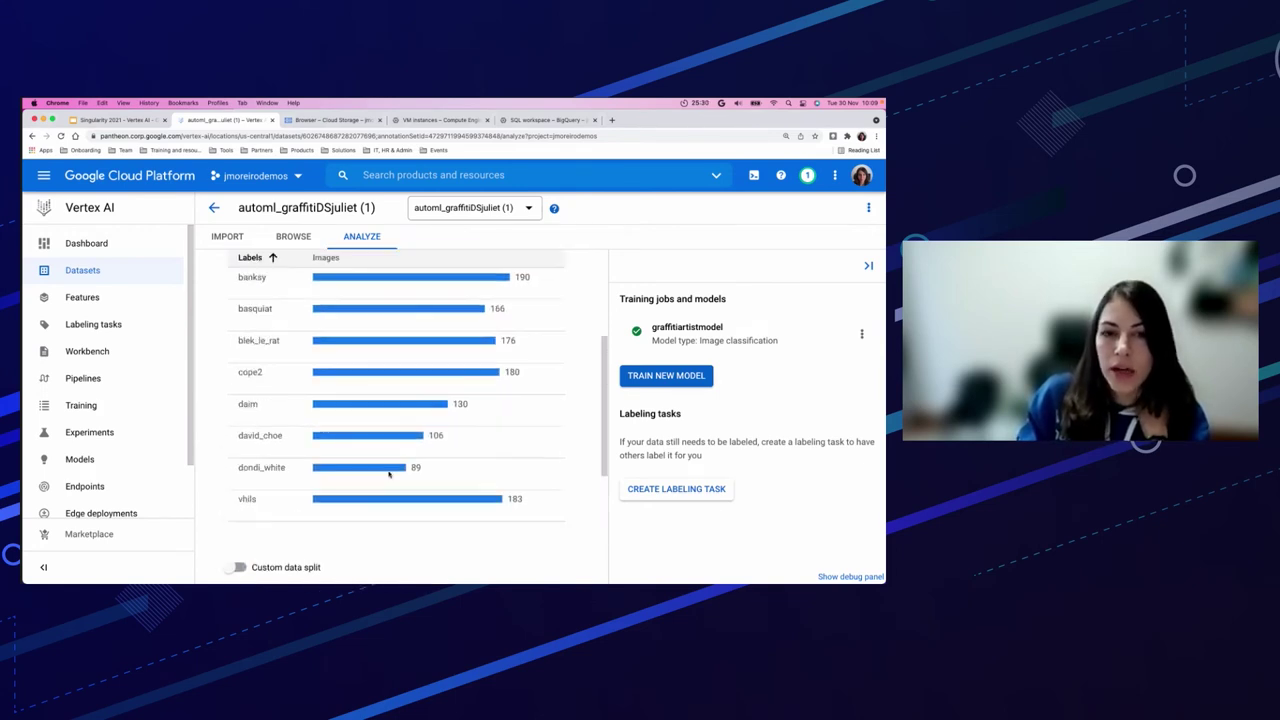
scroll(389, 474, "up", 3)
left_click(293, 237)
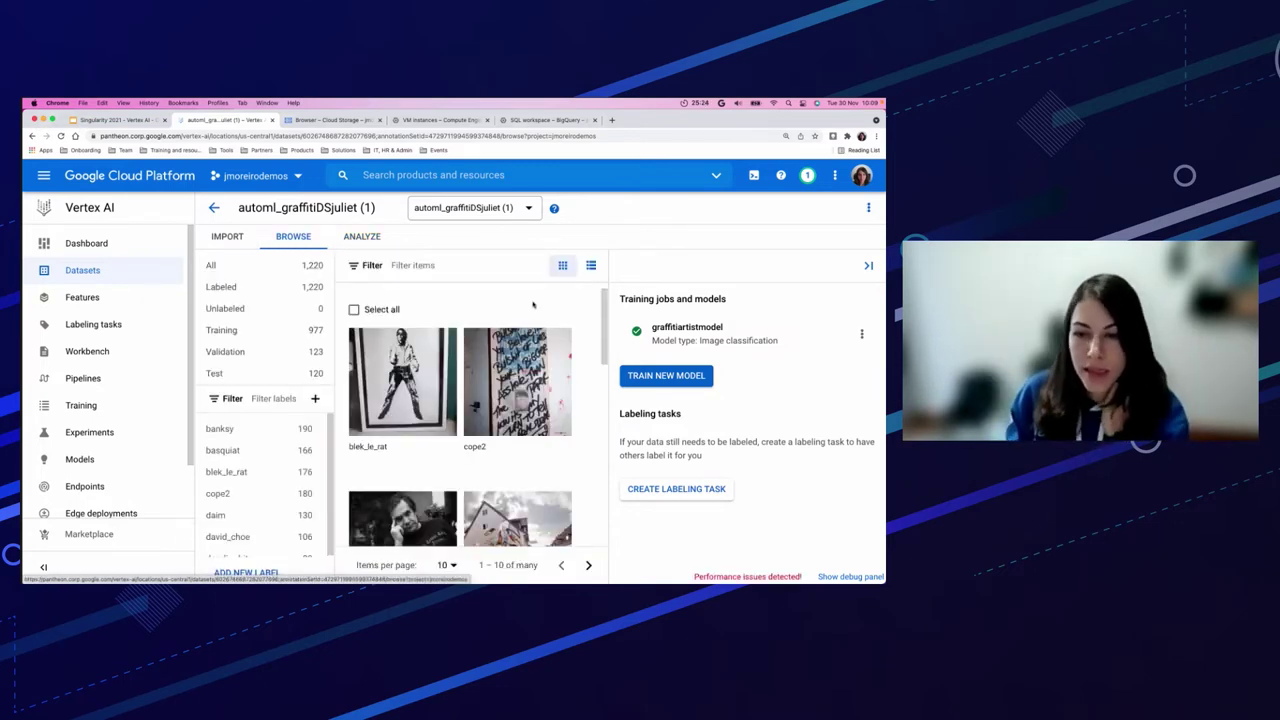
Start a new AutoML model on the dataset, with the default name and a random 80/10/10 training, validation and test split.
left_click(668, 375)
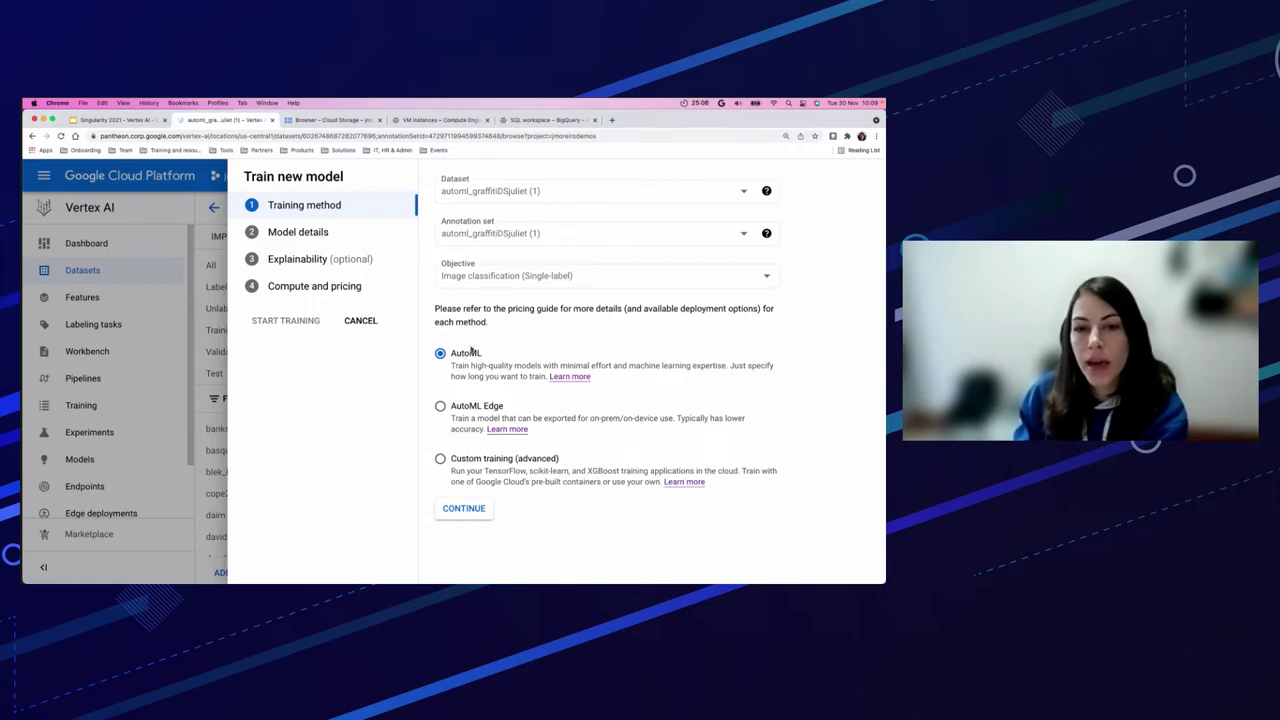
left_click(468, 509)
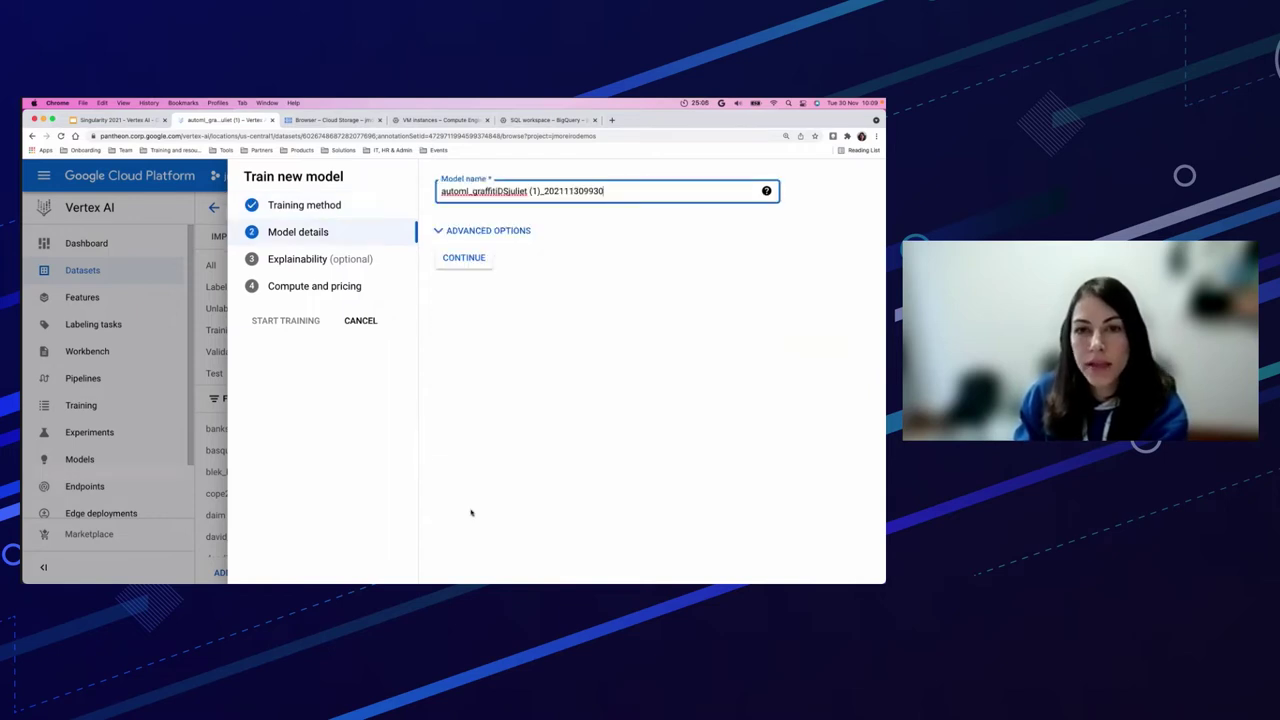
left_click(487, 231)
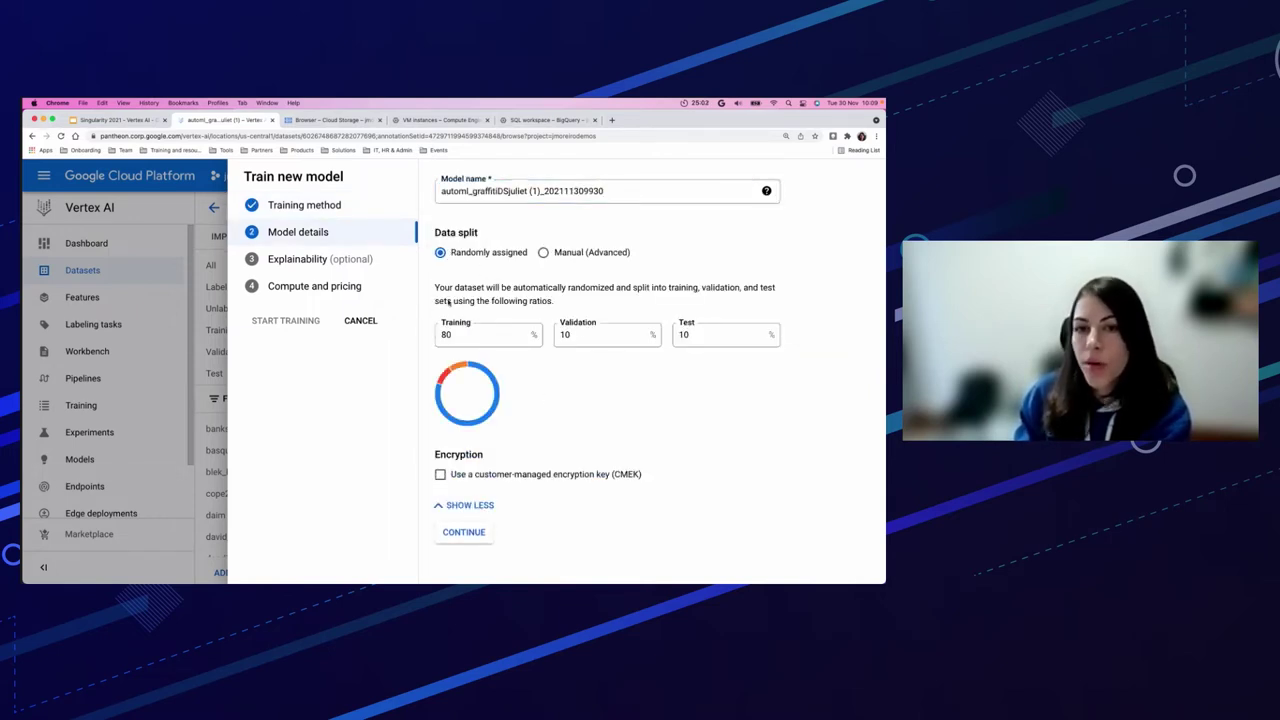
left_click(464, 533)
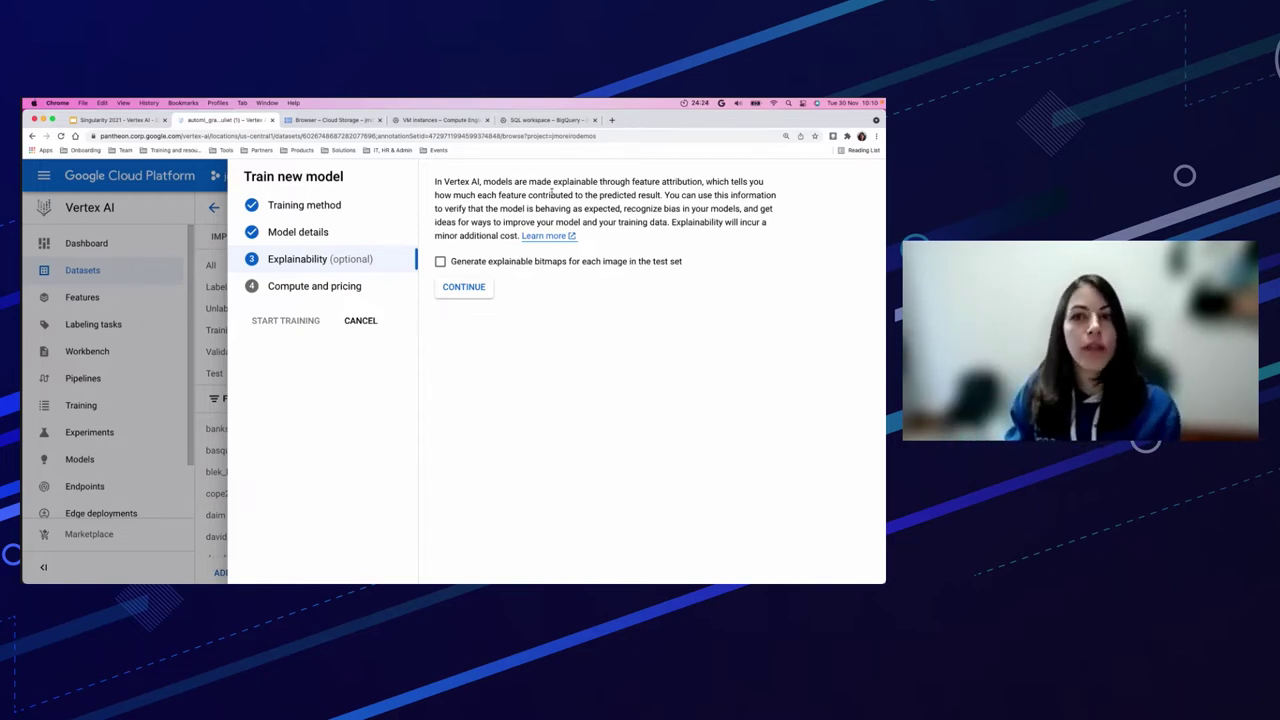
Proceed without explainable bitmaps, set the training budget to 8 maximum node hours, and highlight the estimated completion date.
left_click(466, 287)
left_click(511, 253)
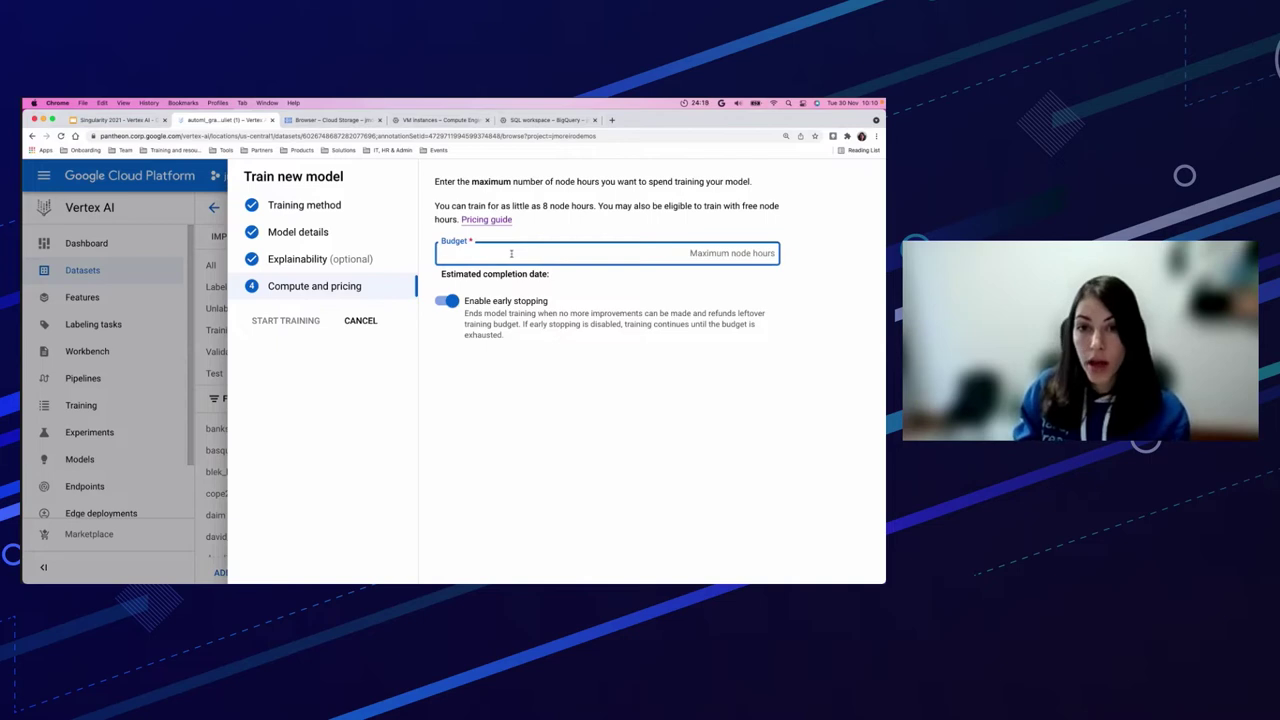
type("8")
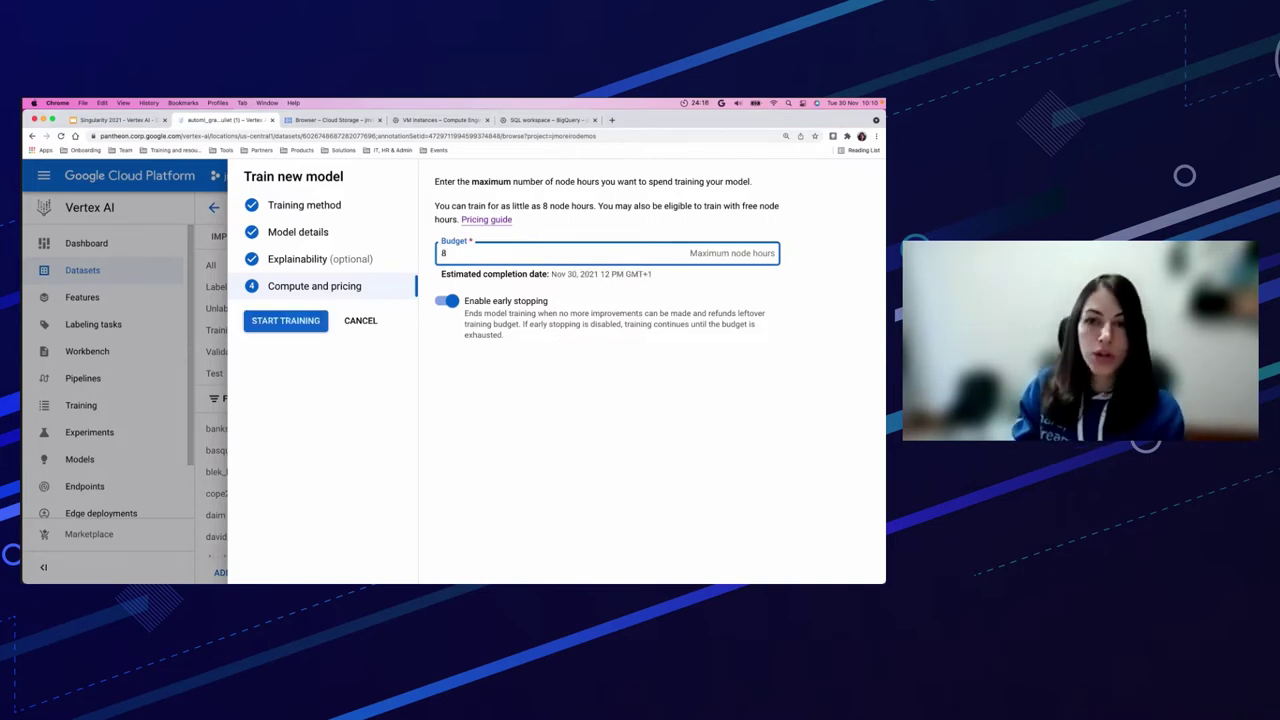
left_click_drag(551, 273, 656, 277)
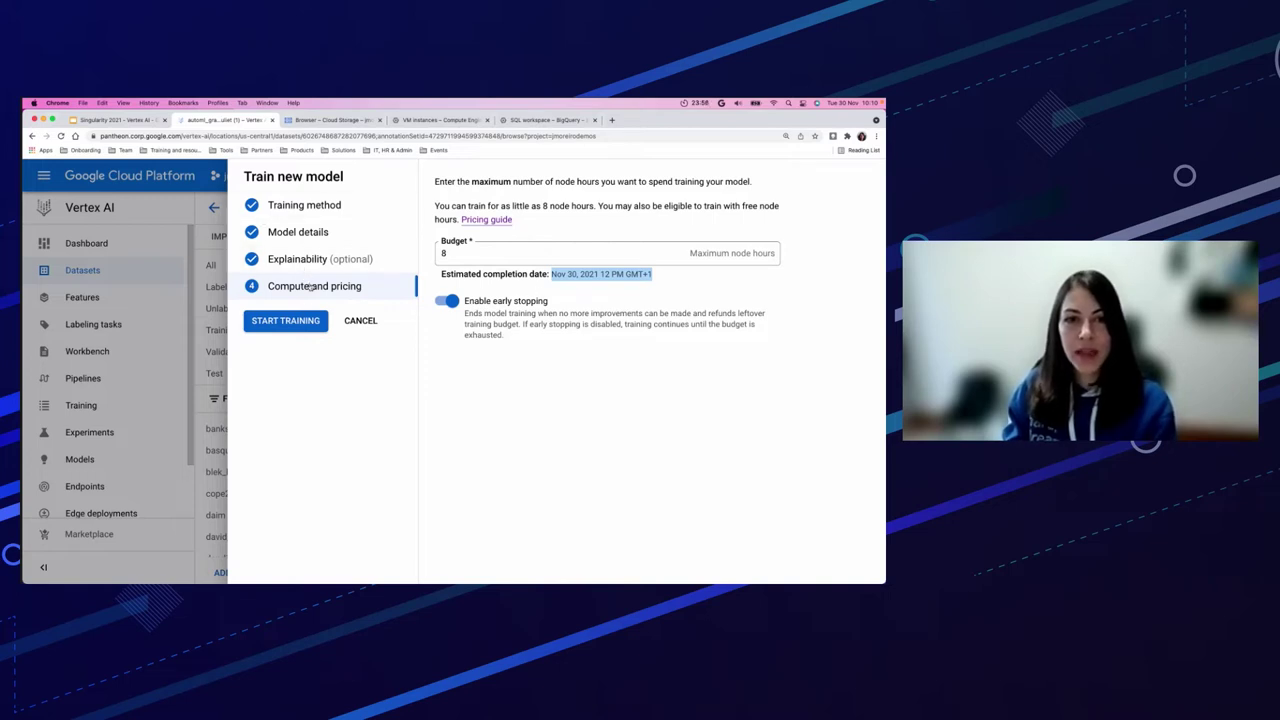
Change the training method to AutoML Edge and advance through model details and explainability to the training options.
left_click(305, 213)
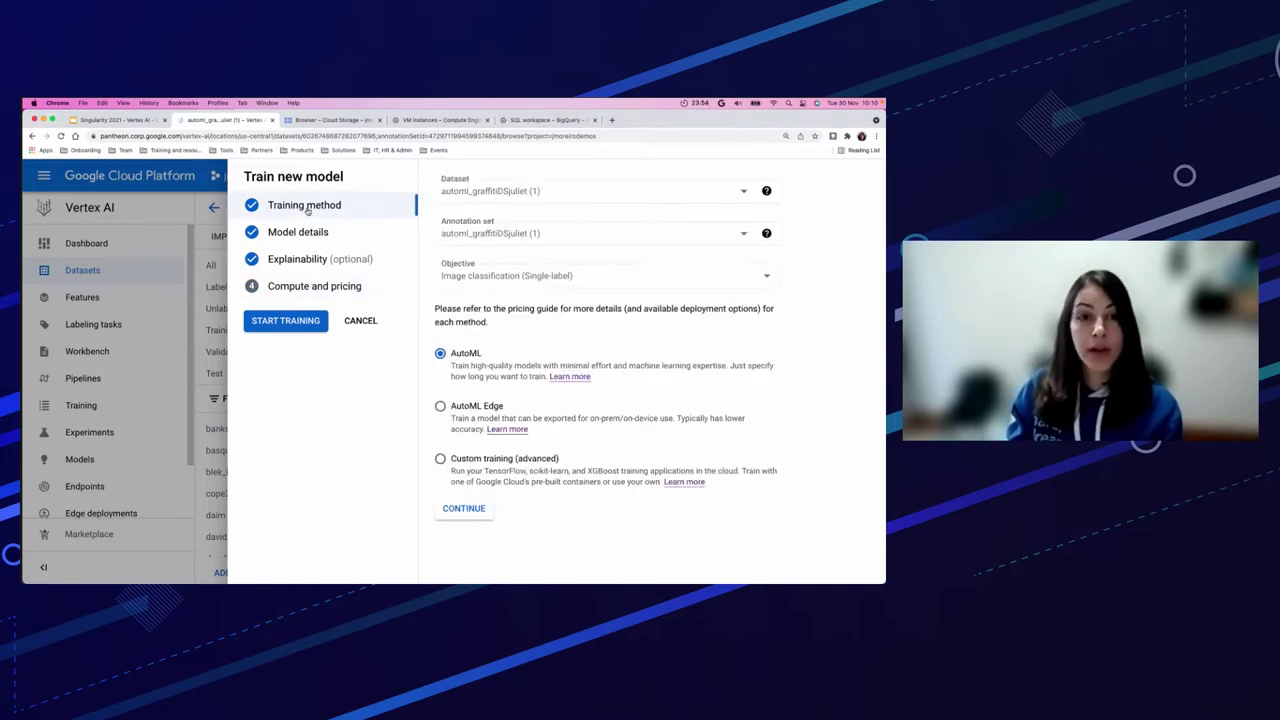
left_click(476, 405)
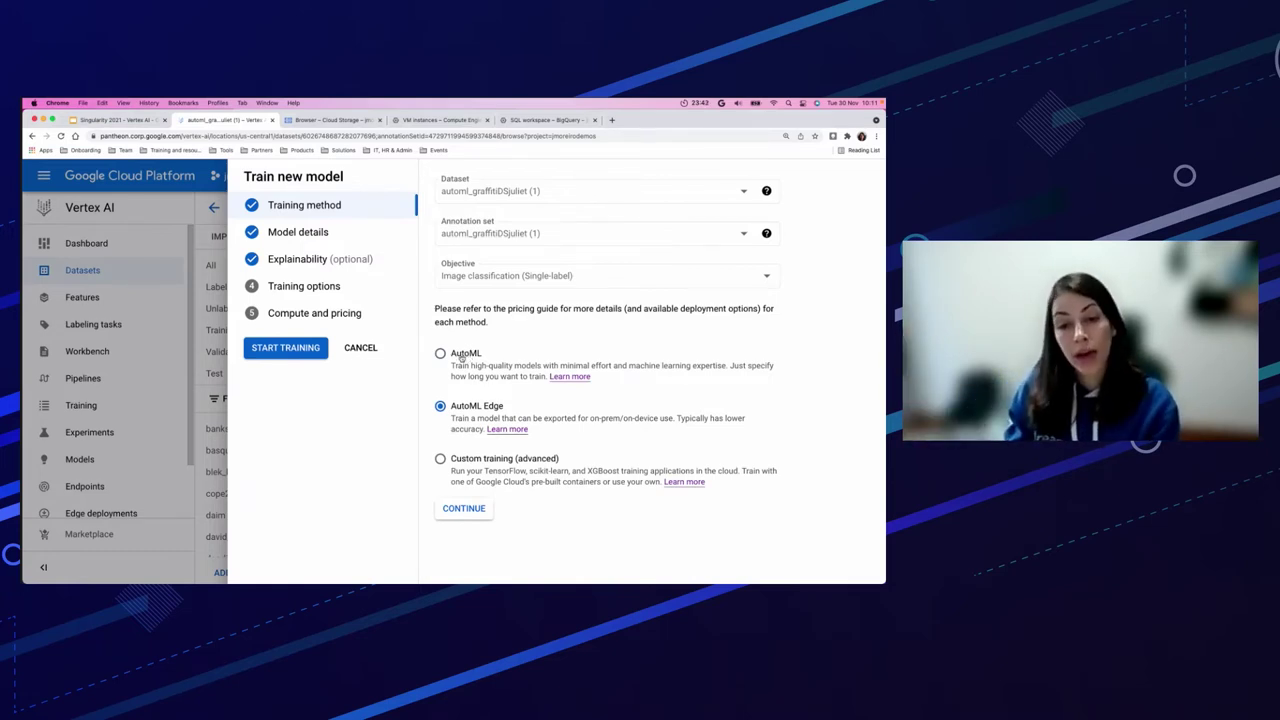
left_click(460, 508)
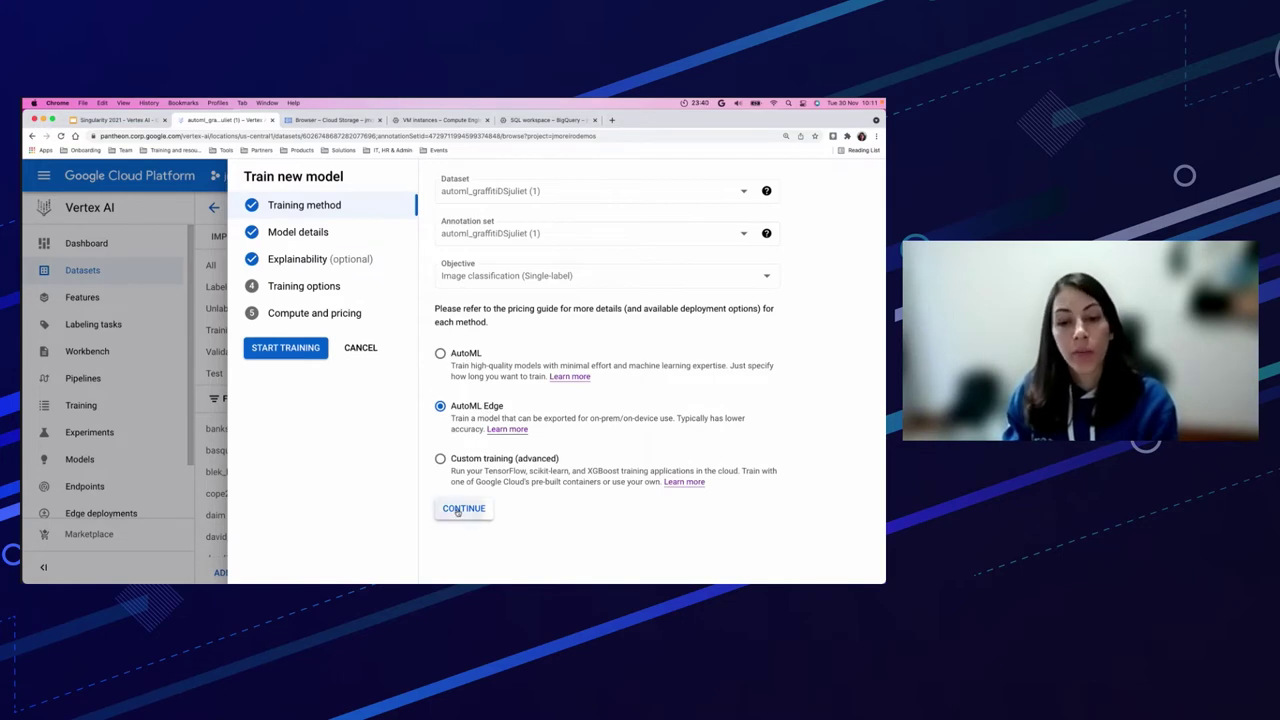
left_click(466, 531)
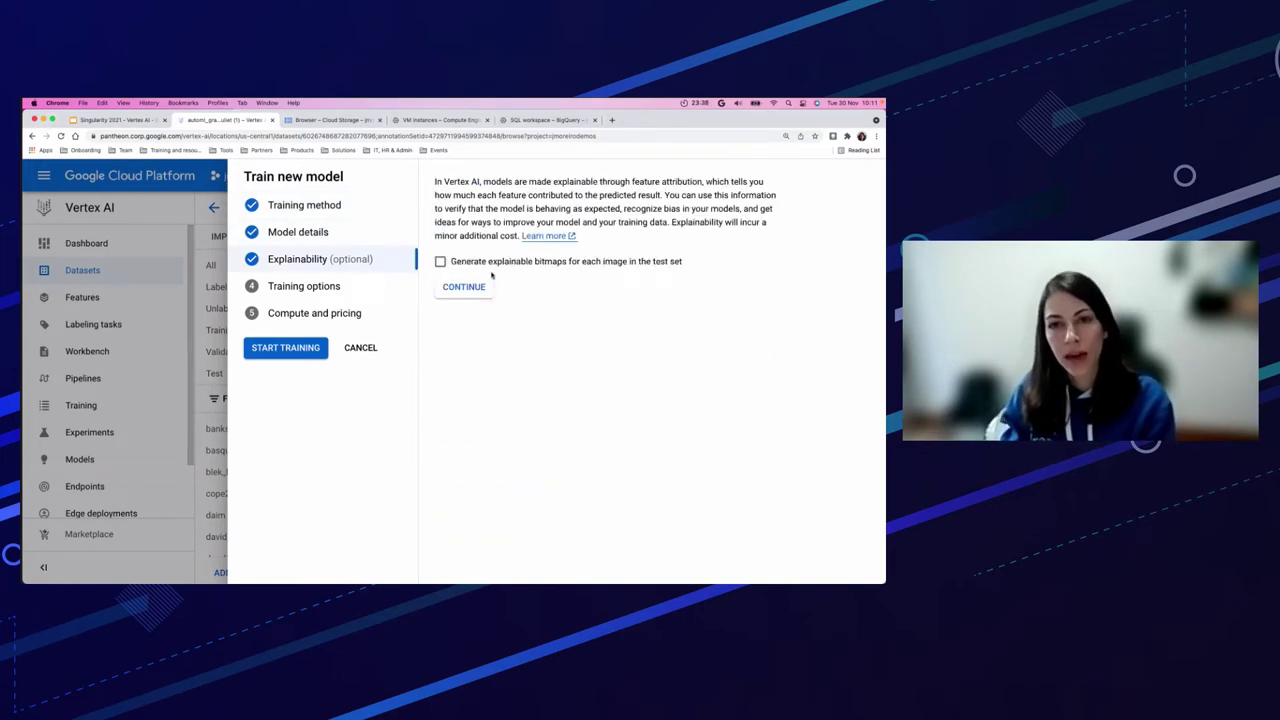
left_click(480, 292)
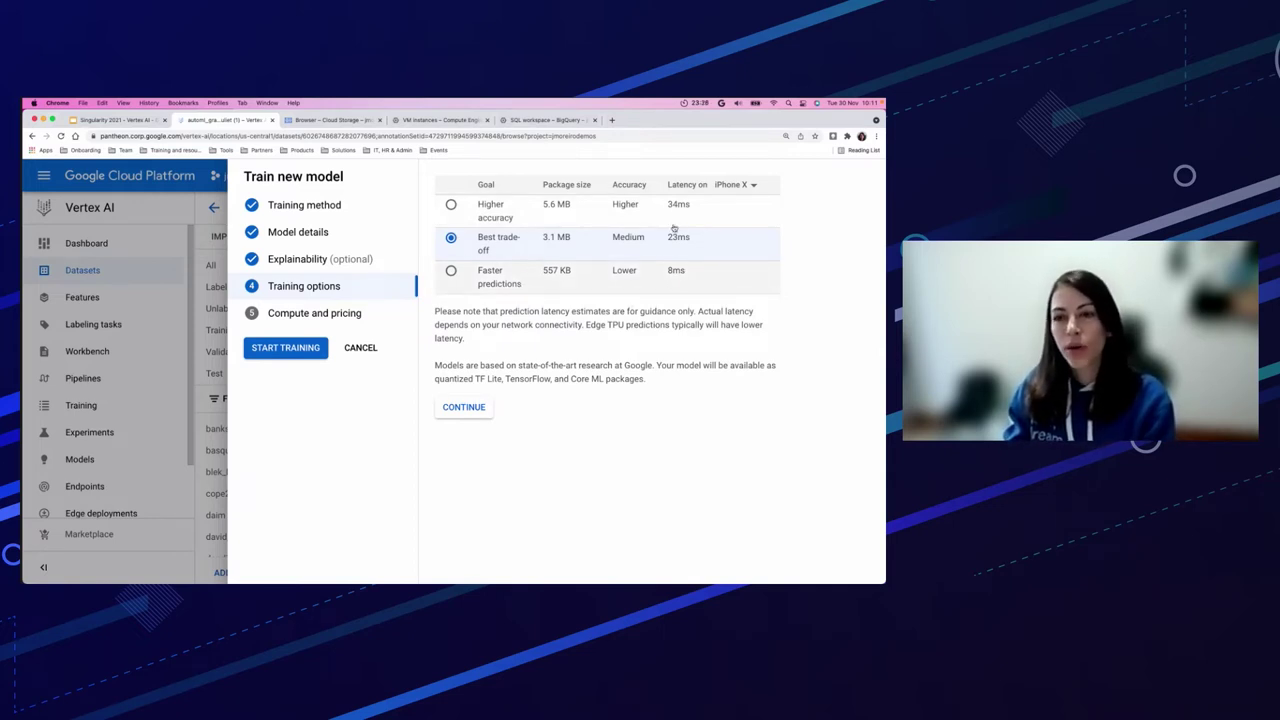
Compare the Edge model goals by selecting Faster predictions and Higher accuracy, and pick Edge TPU as the latency device.
left_click(453, 272)
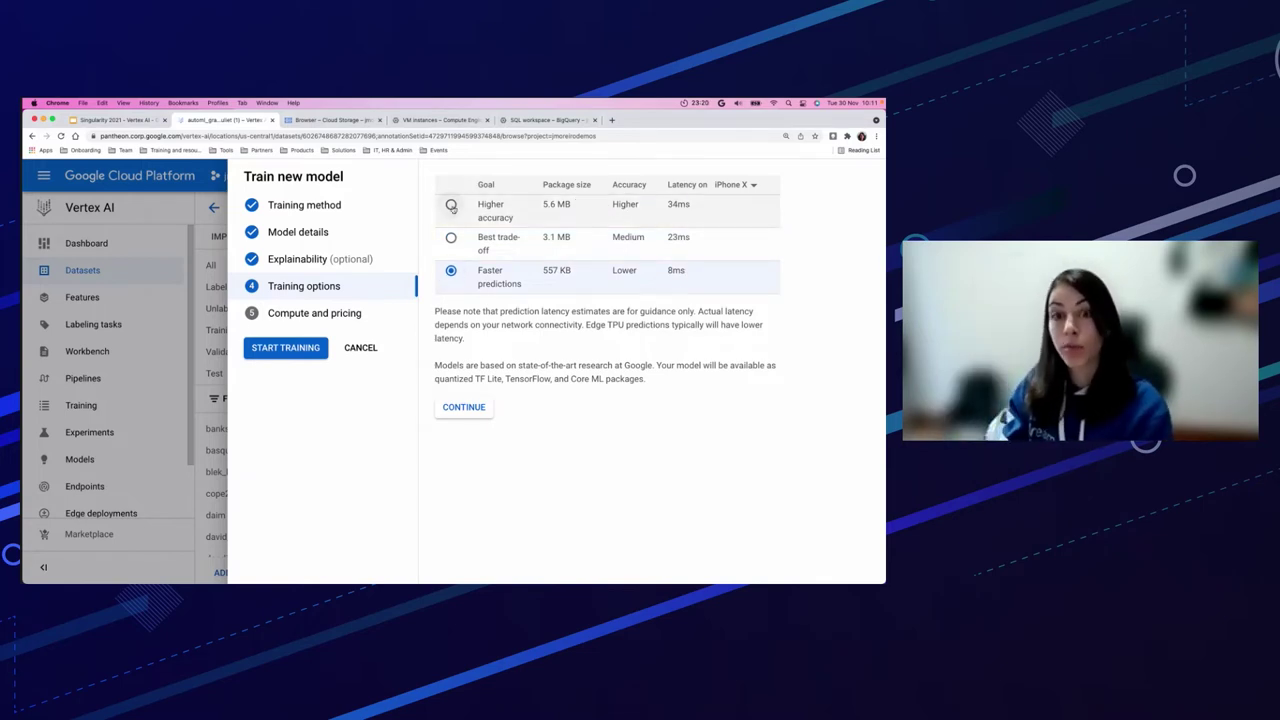
left_click(451, 204)
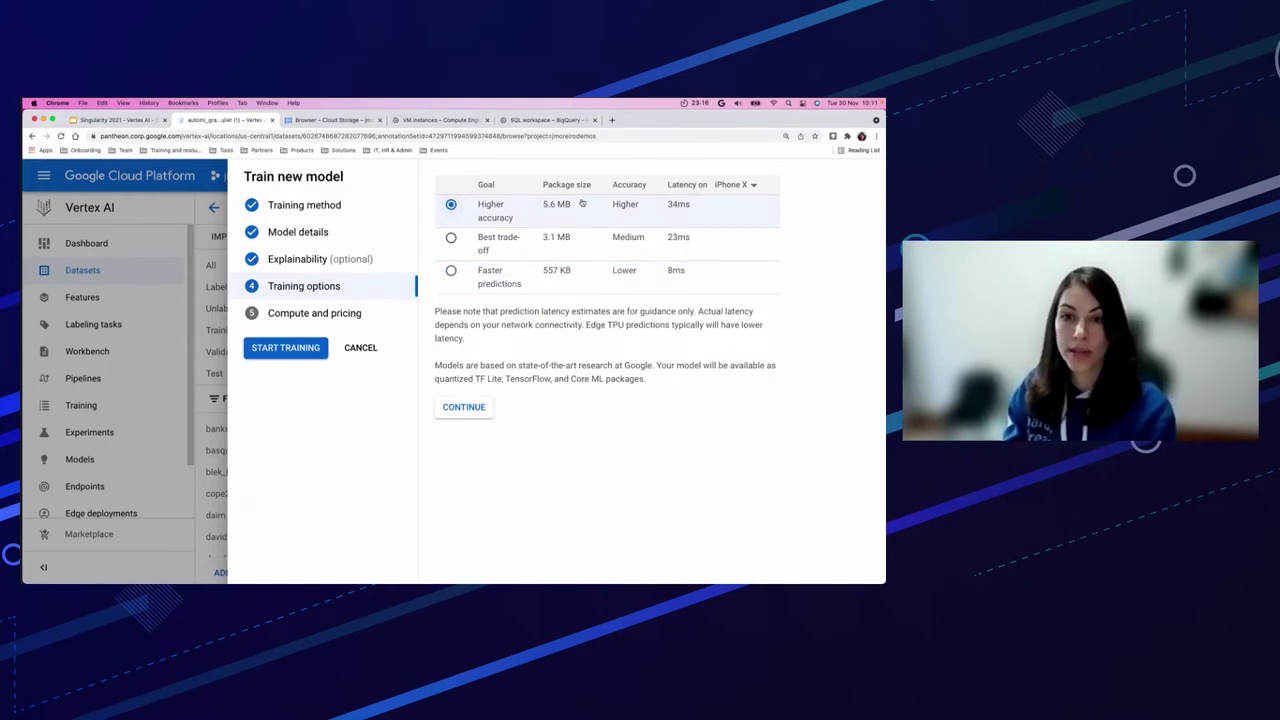
left_click(746, 186)
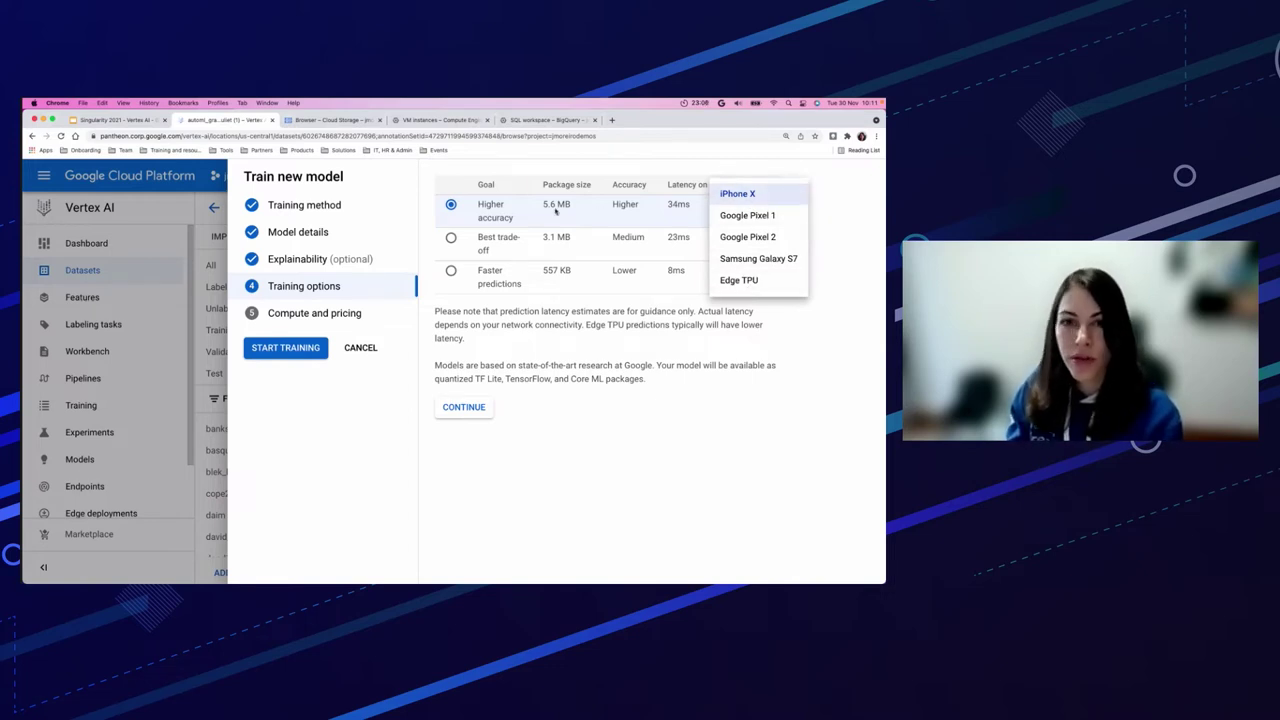
left_click(772, 285)
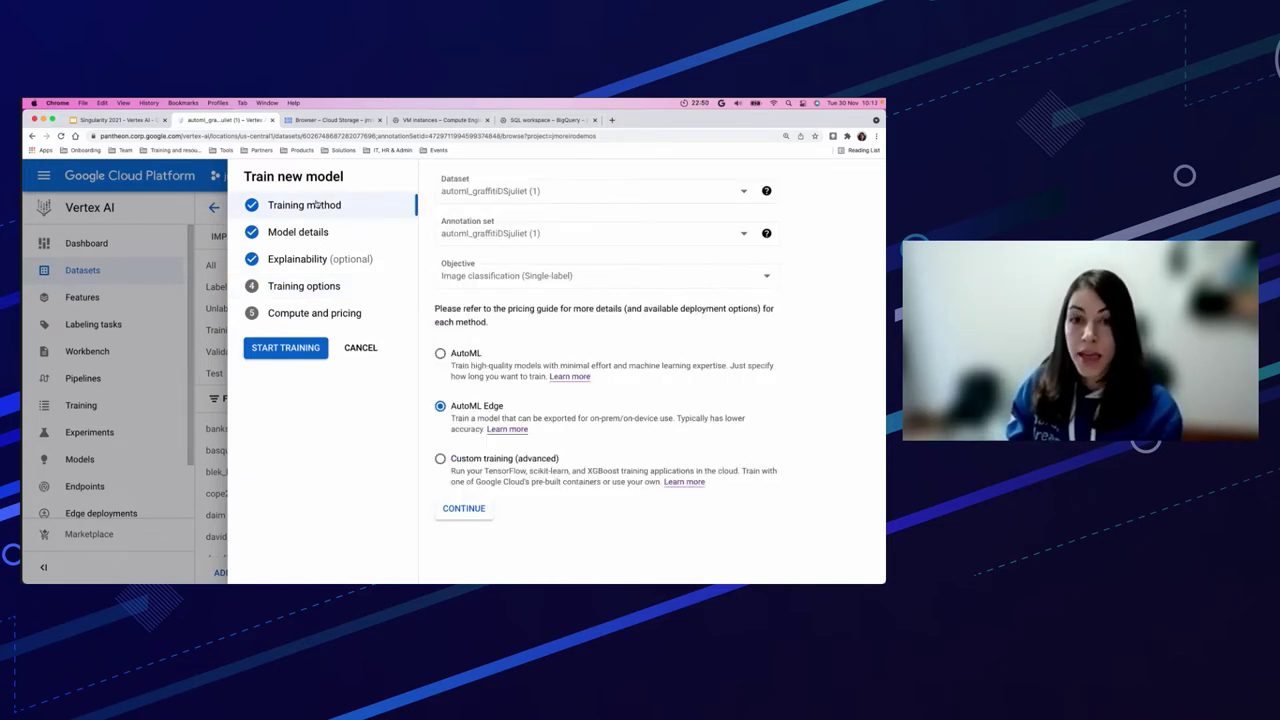
Change the training method to Custom training (advanced) and advance through model details and explainability to the training container settings.
left_click(472, 460)
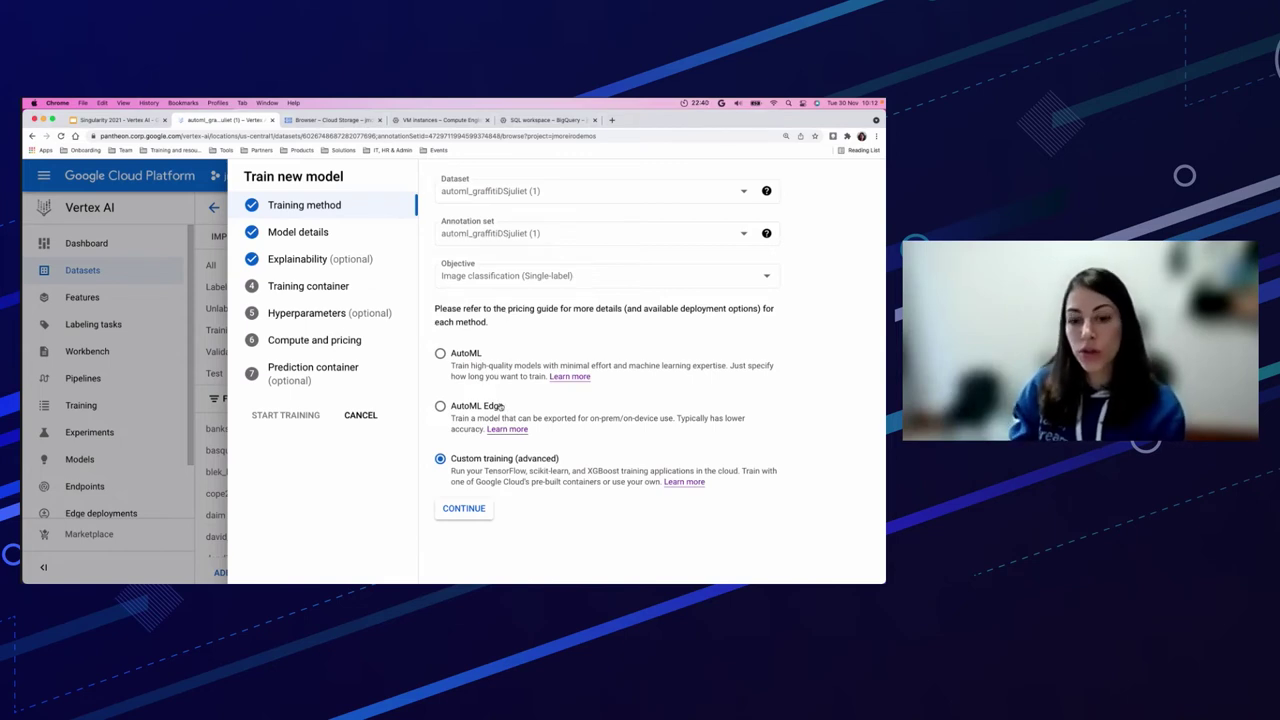
left_click(478, 514)
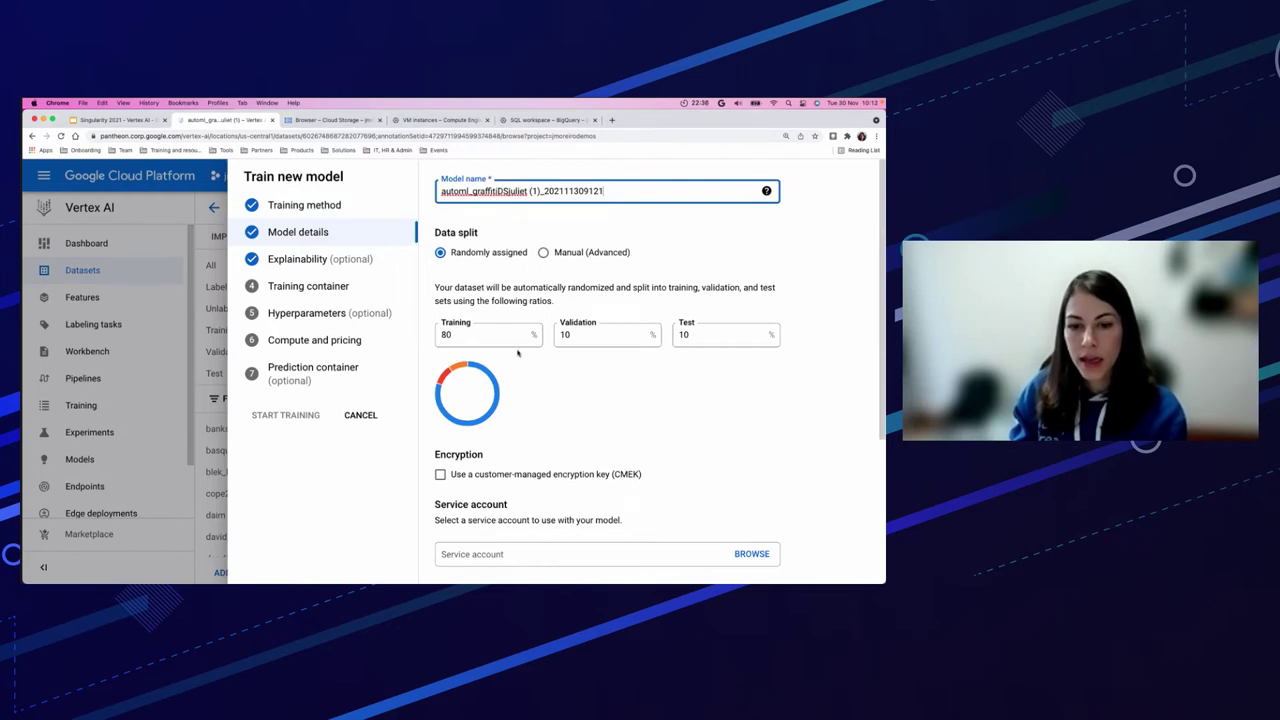
scroll(519, 353, "down", 5)
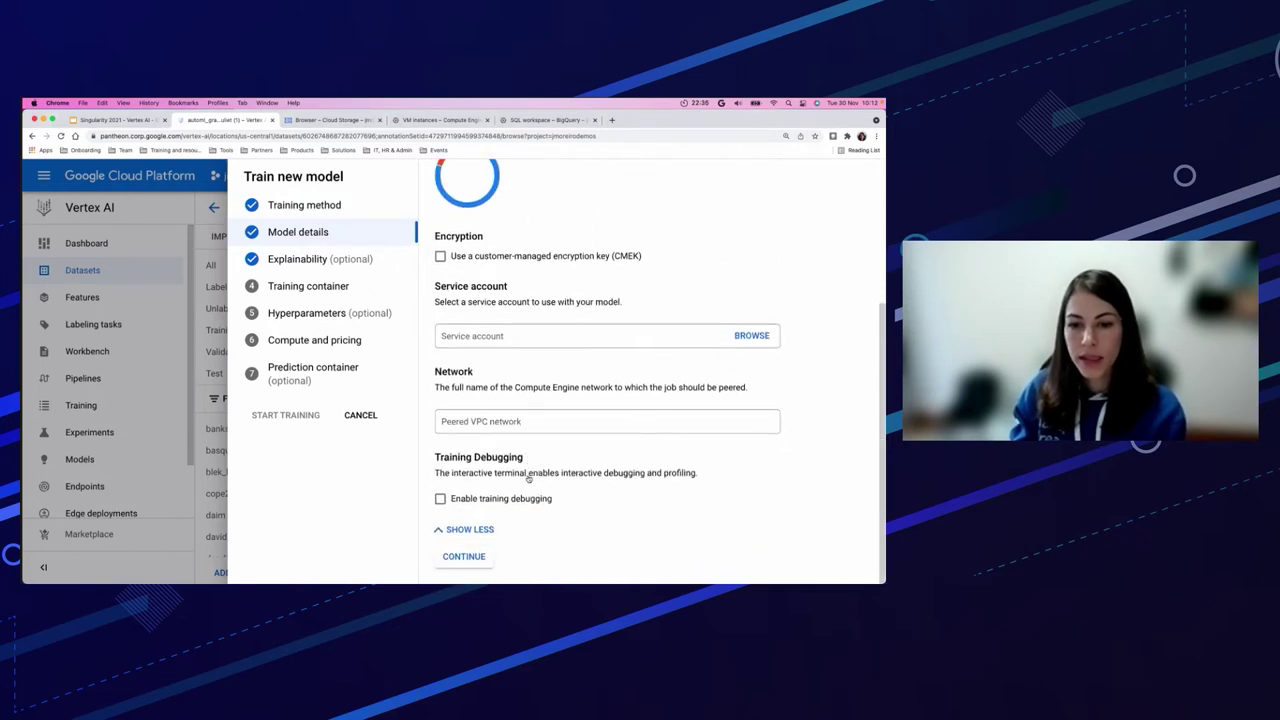
left_click(468, 555)
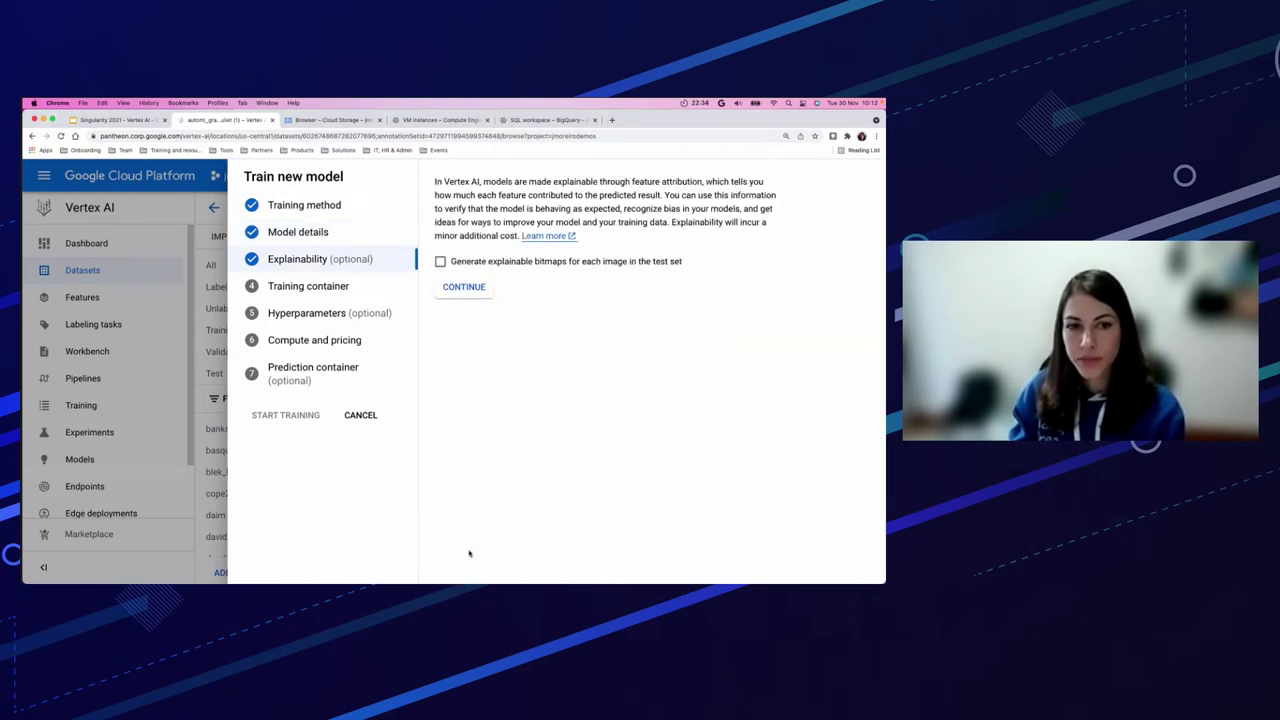
left_click(470, 291)
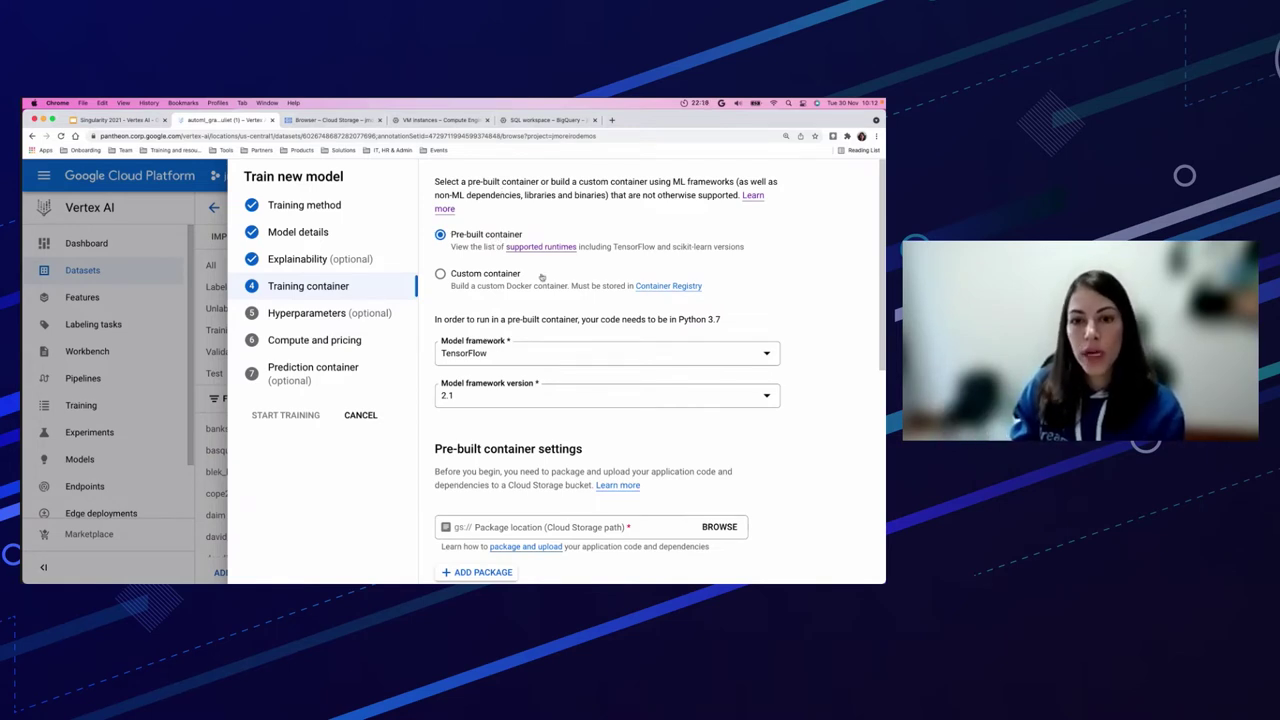
Examine the available model frameworks and TensorFlow versions for the pre-built container, leaving TensorFlow 2.1 selected.
left_click(540, 354)
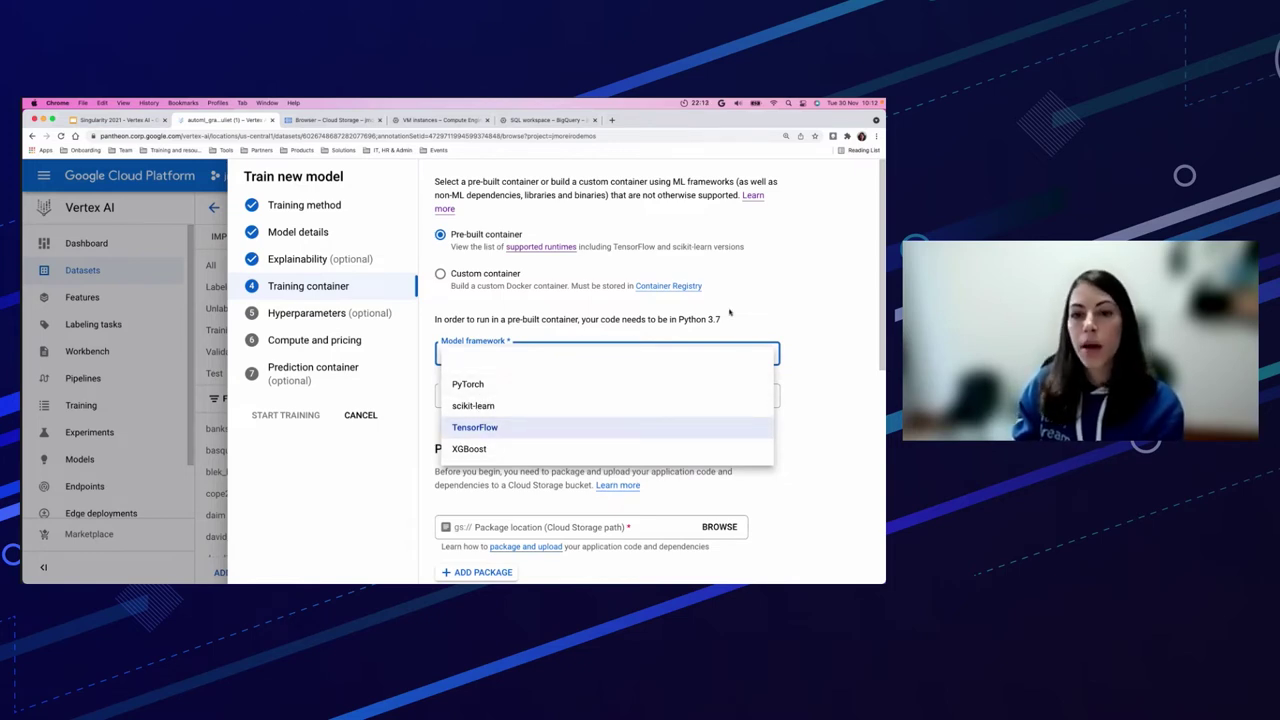
left_click(495, 427)
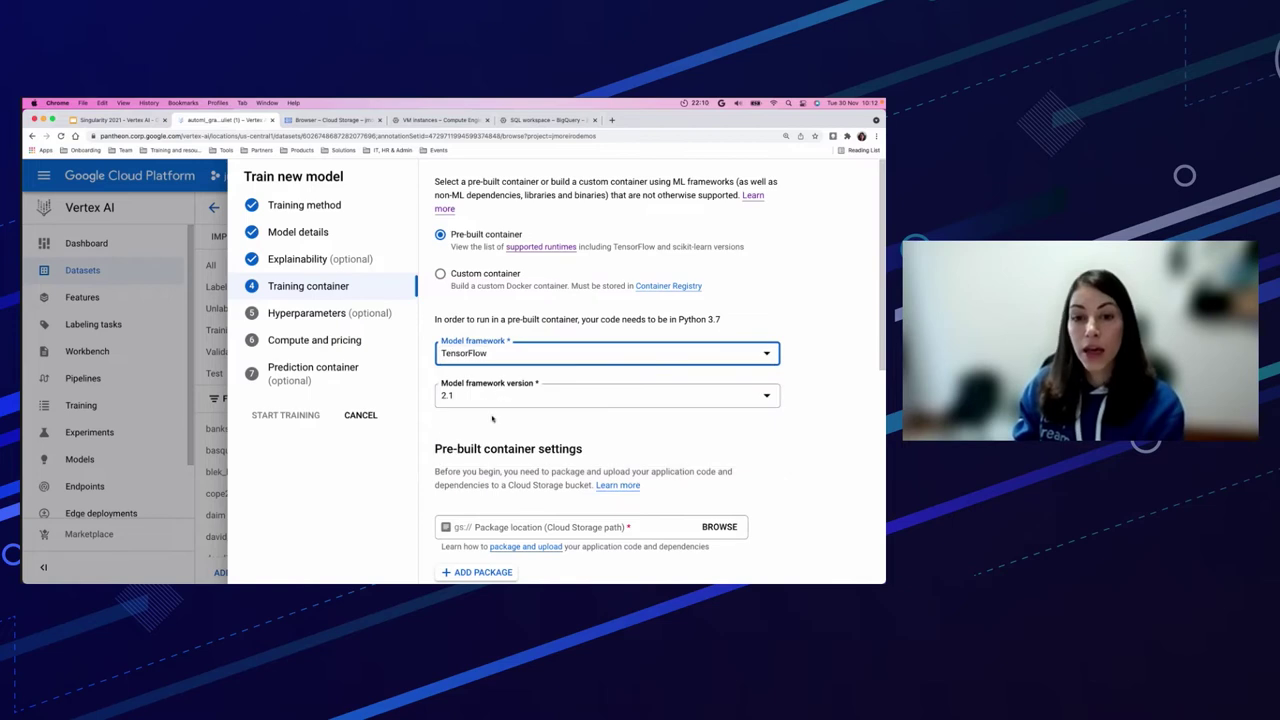
left_click(505, 398)
scroll(556, 500, "down", 1)
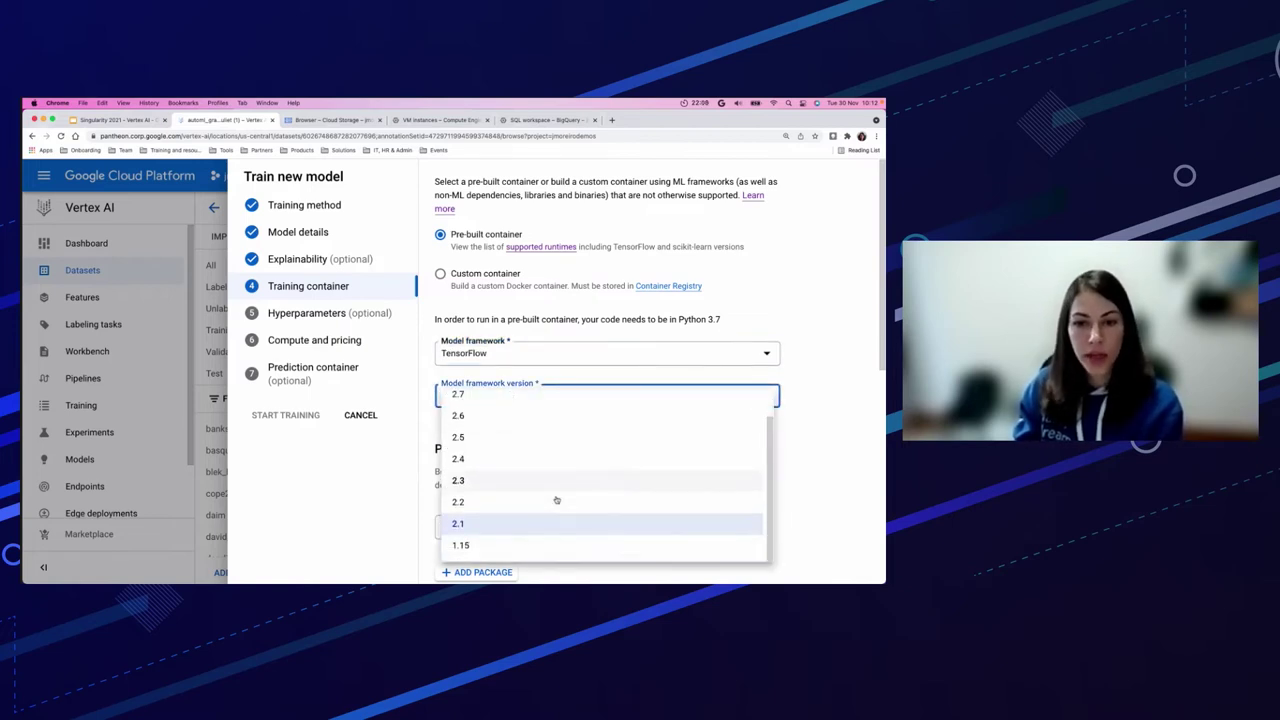
scroll(550, 490, "up", 2)
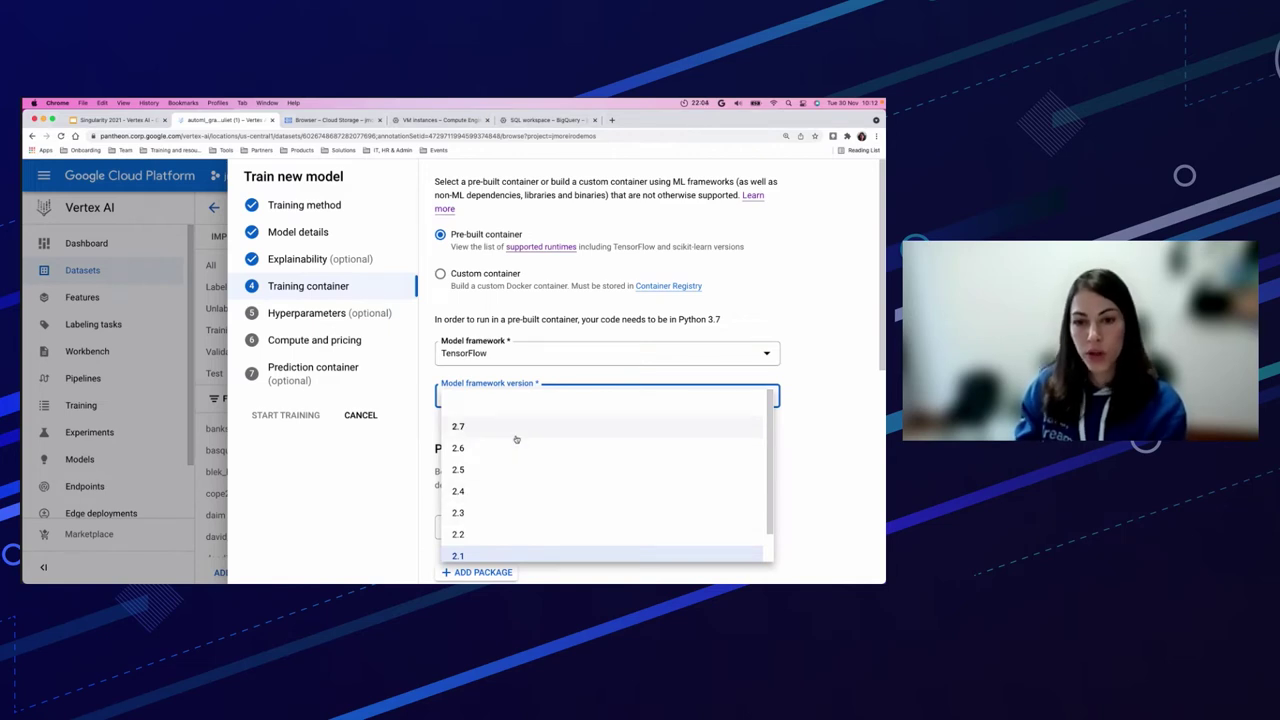
left_click(558, 380)
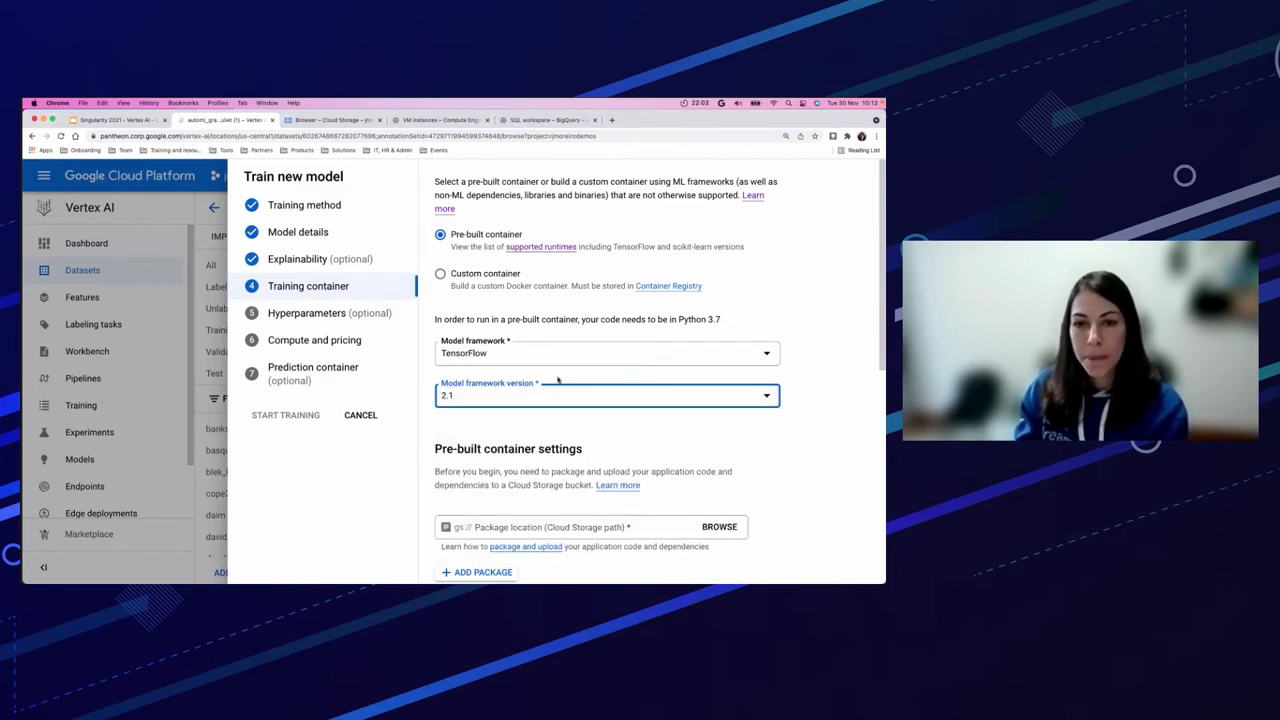
left_click(511, 358)
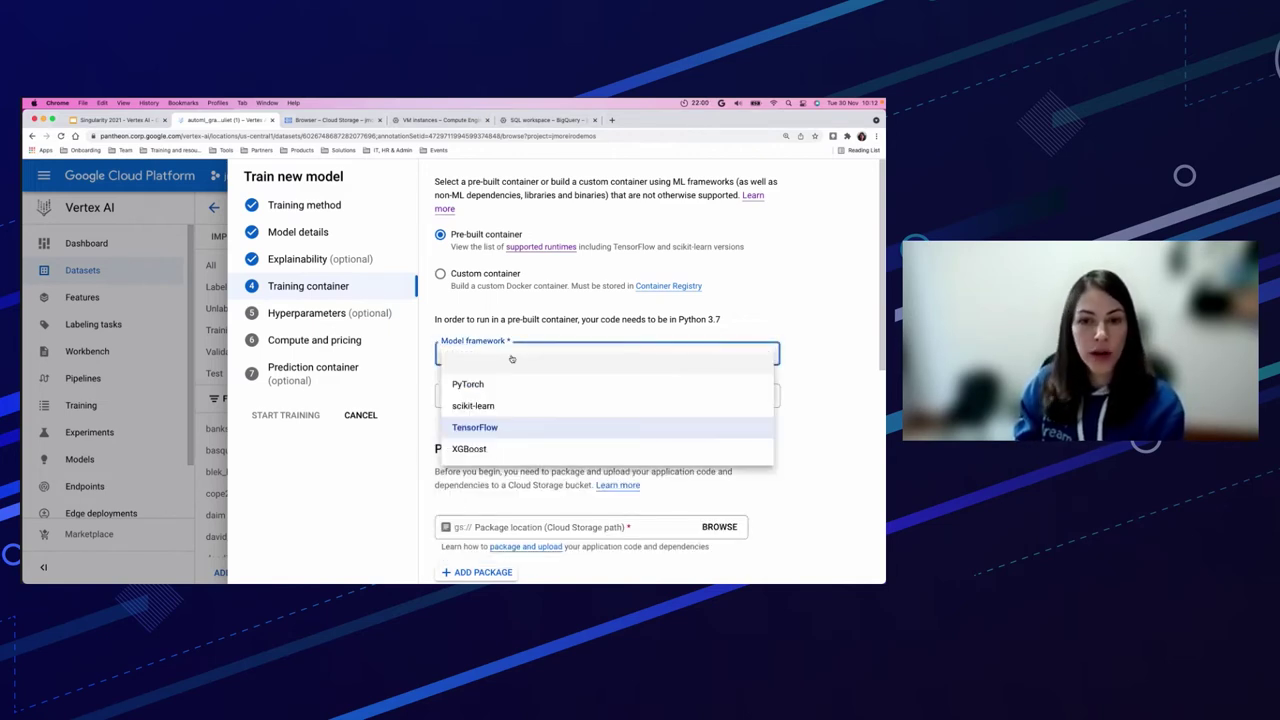
left_click(768, 325)
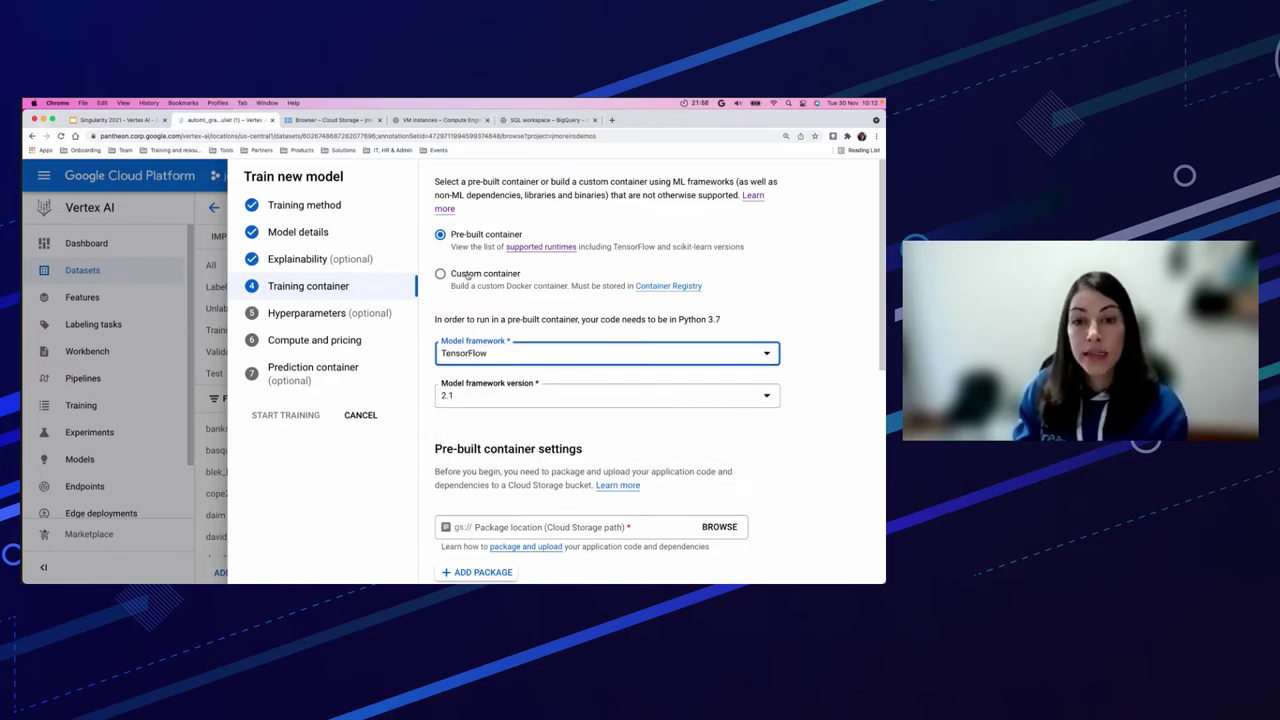
View the custom container settings for the training job, and return to the pre-built container option.
left_click(467, 276)
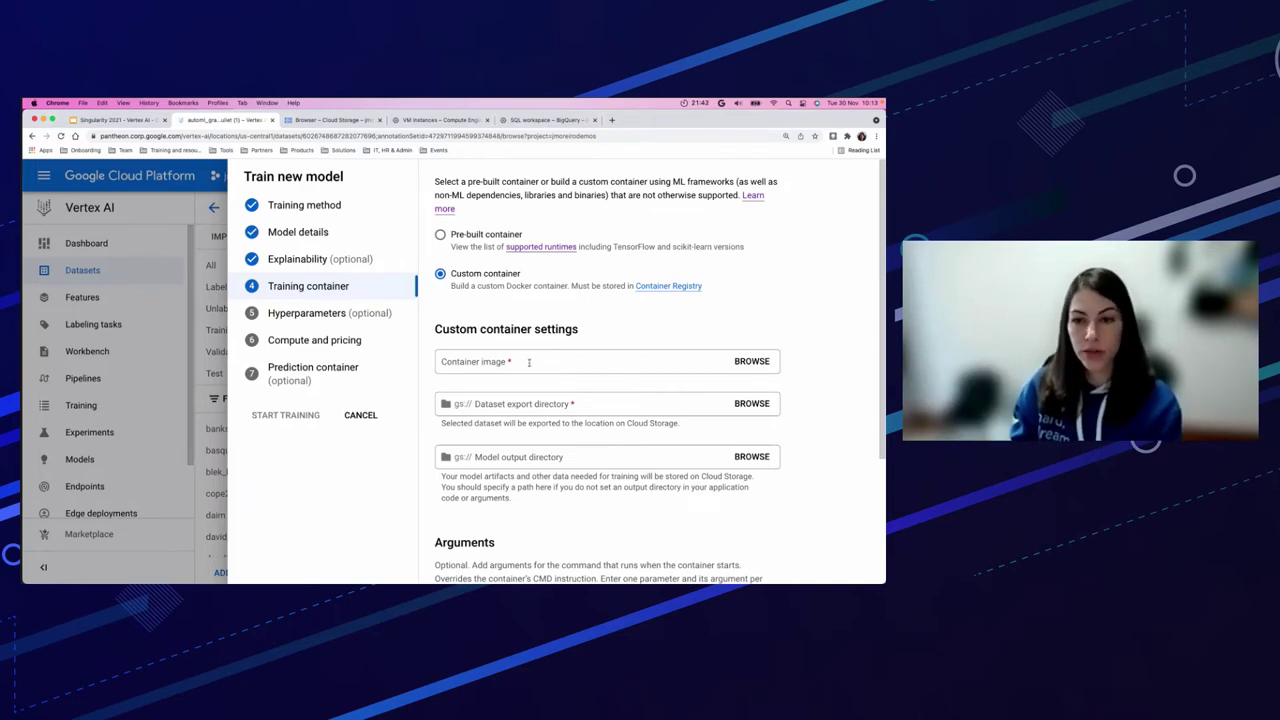
scroll(548, 473, "down", 2)
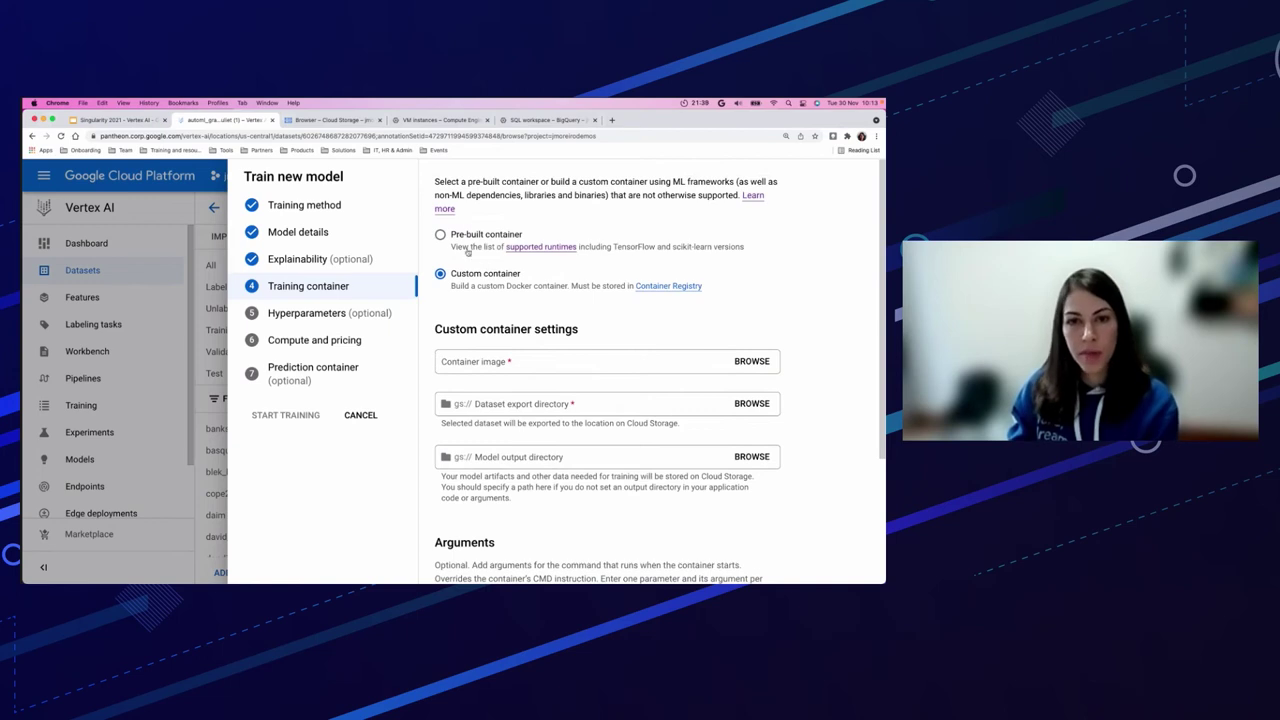
left_click(467, 238)
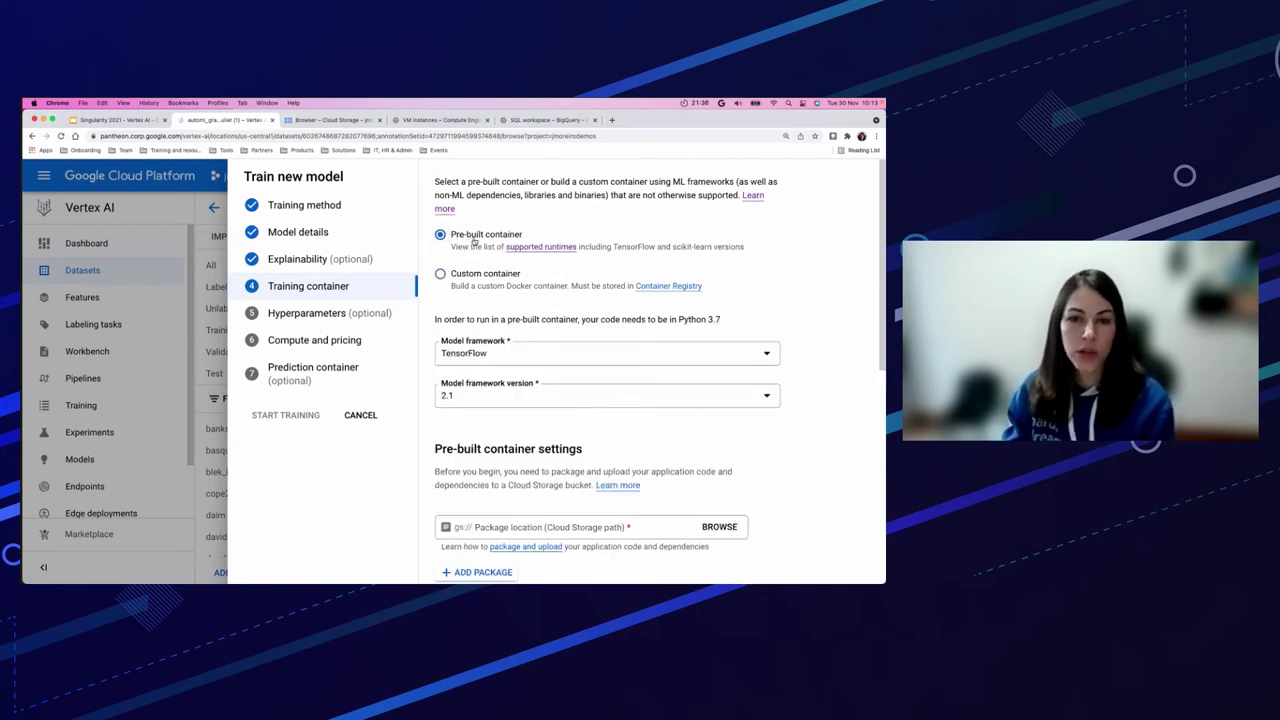
Review the pre-built container settings for package location, Python module, dataset export and model output directories, and arguments.
scroll(566, 502, "down", 3)
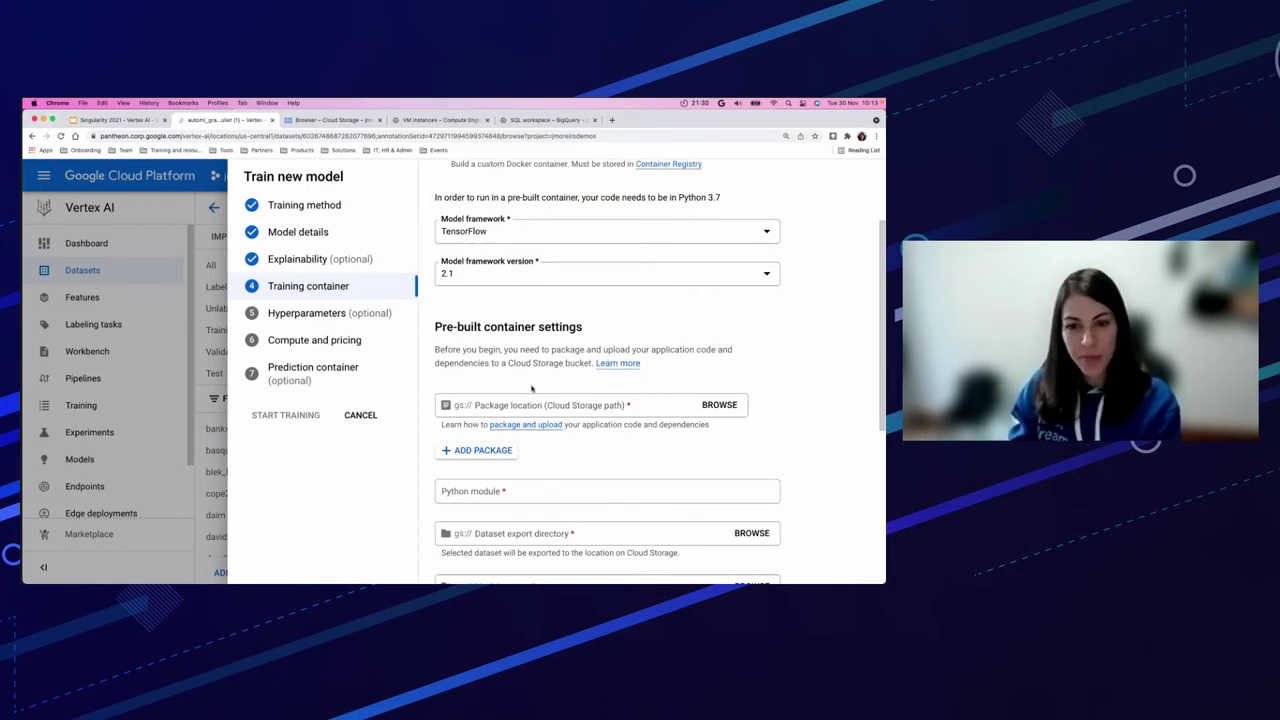
scroll(531, 385, "down", 4)
scroll(465, 458, "up", 2)
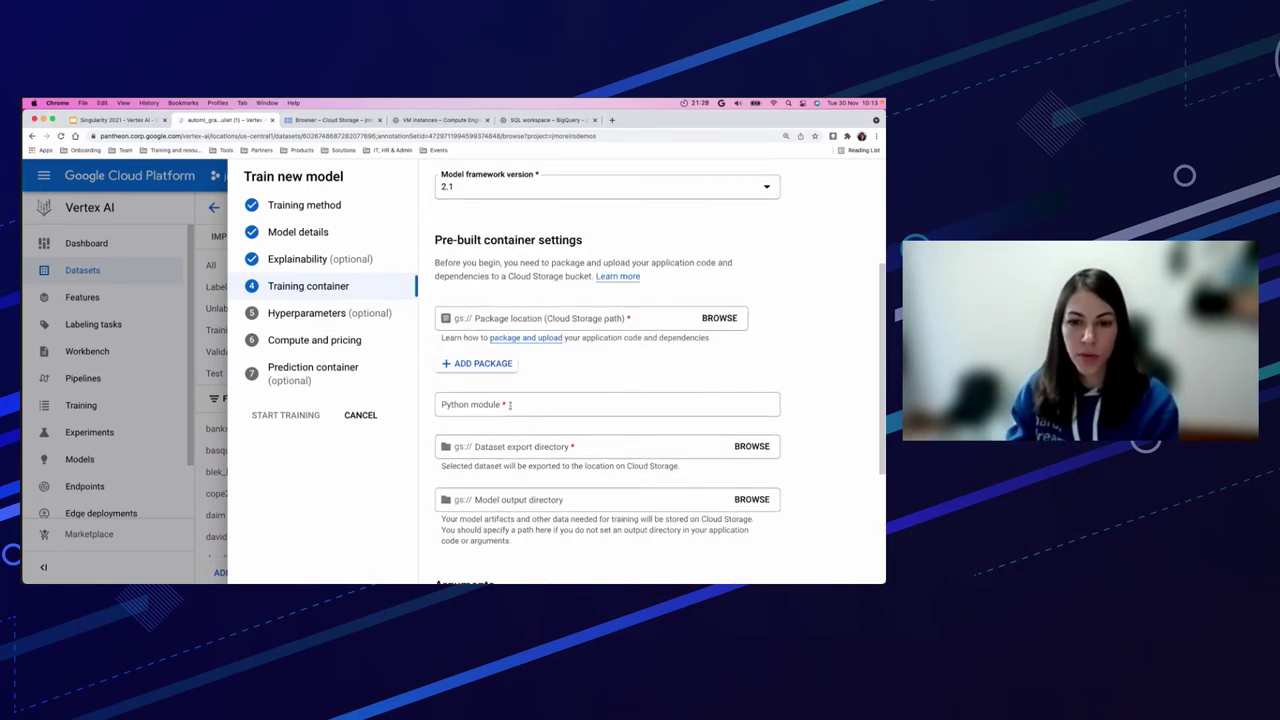
scroll(501, 404, "down", 4)
scroll(561, 517, "up", 8)
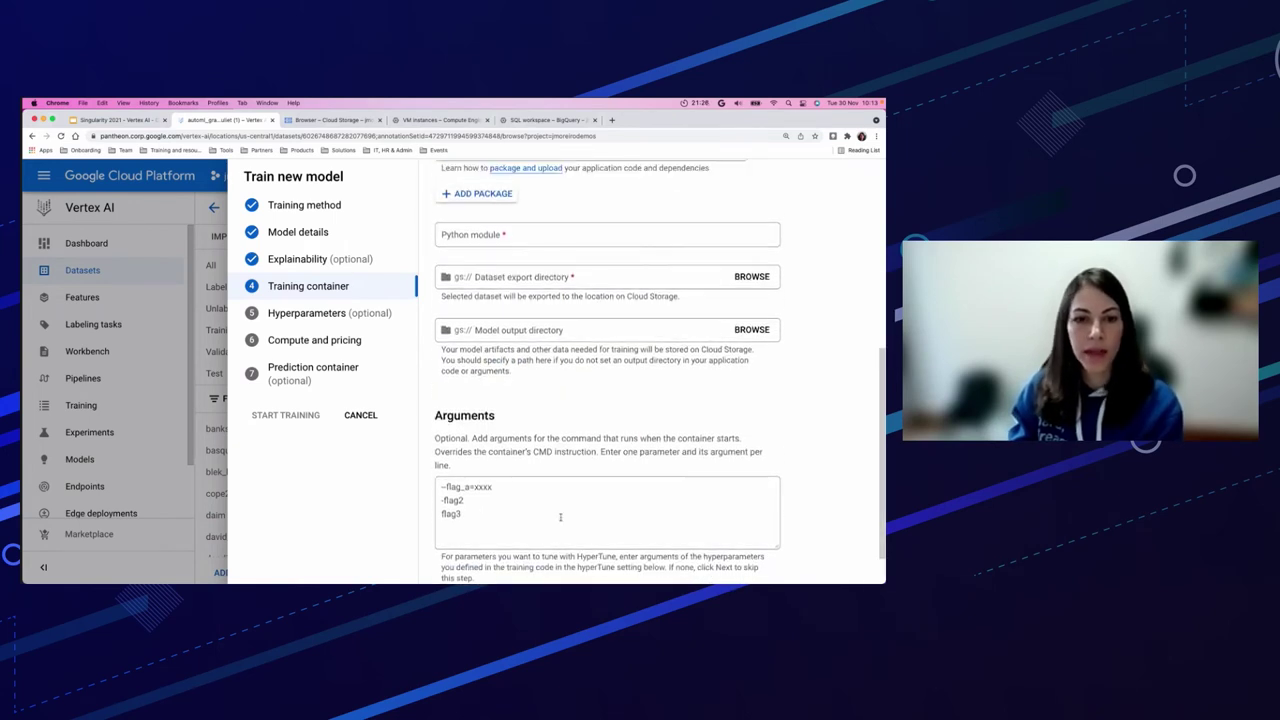
scroll(561, 517, "down", 5)
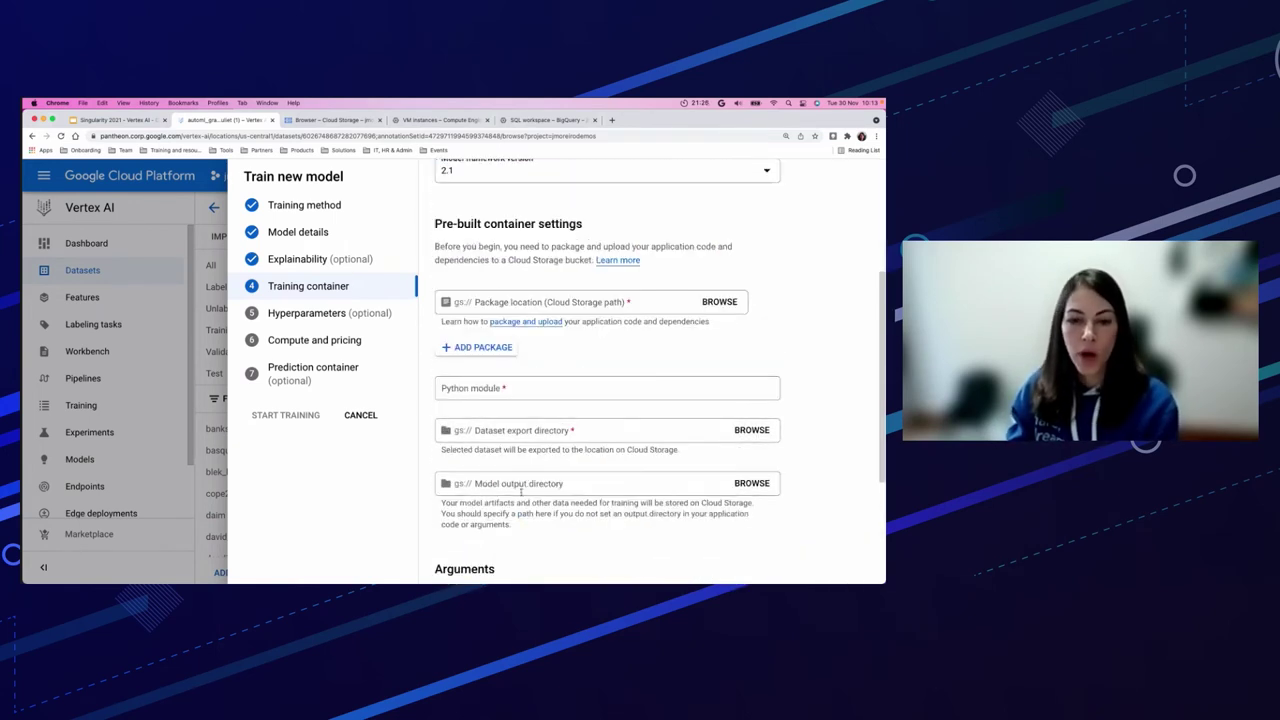
Try to continue past the training container settings, and highlight the remaining Hyperparameters, Compute and pricing, and Prediction container stages.
left_click(472, 554)
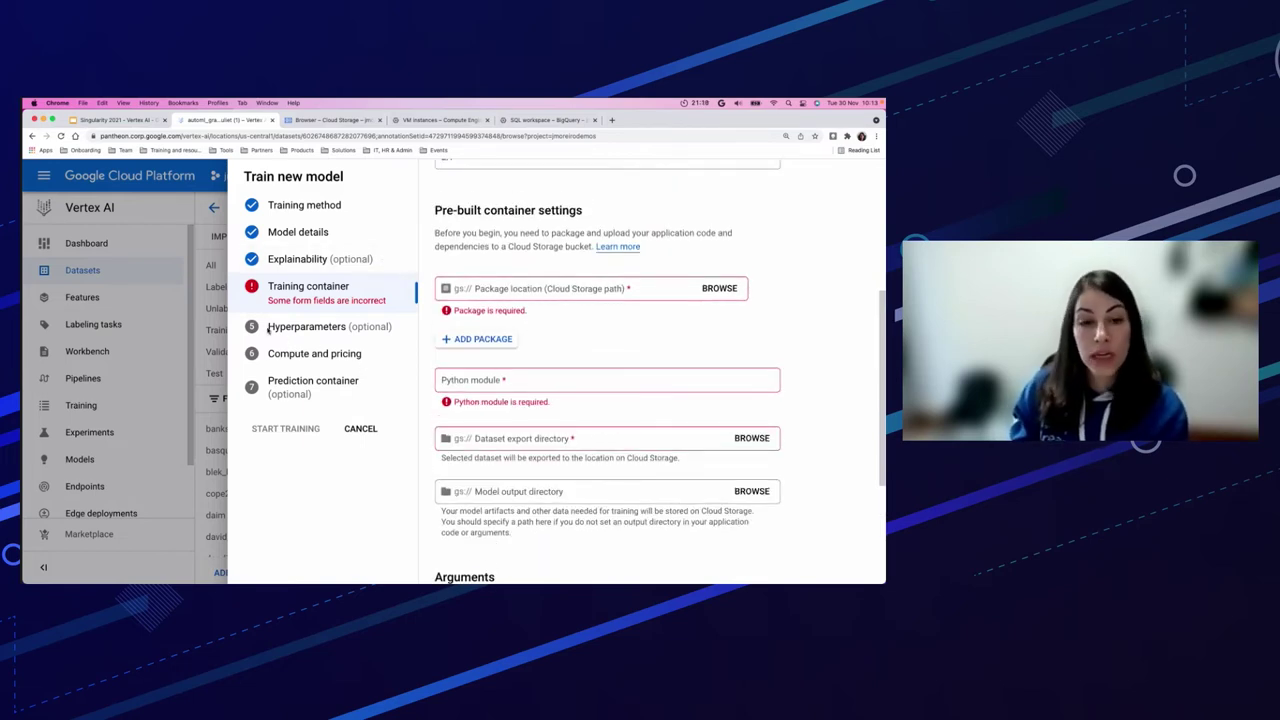
left_click_drag(268, 328, 346, 328)
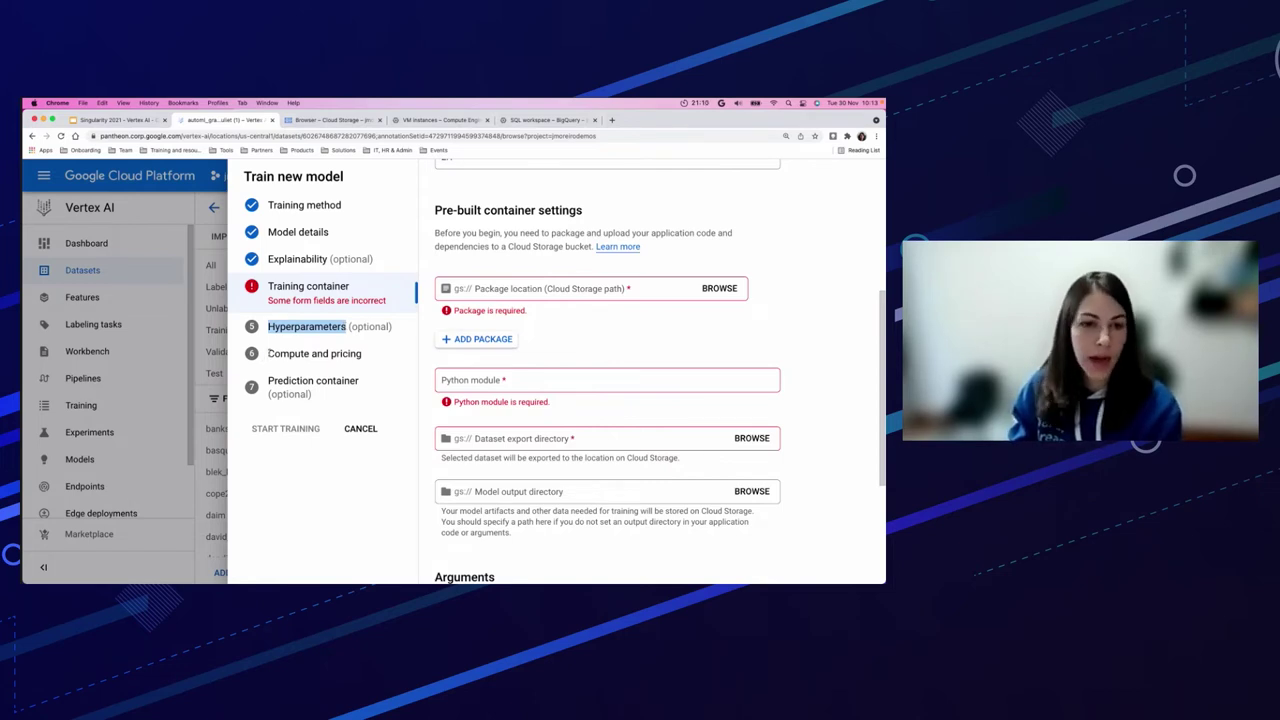
left_click_drag(268, 353, 357, 364)
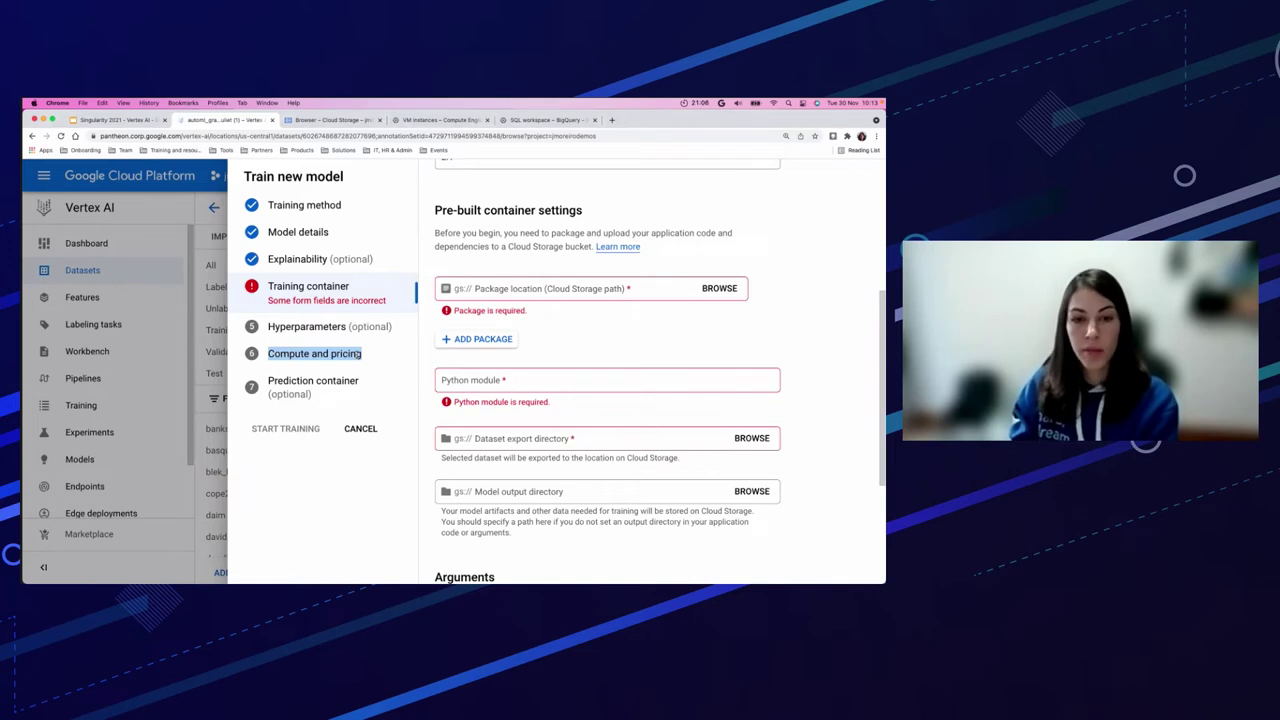
left_click_drag(269, 354, 365, 355)
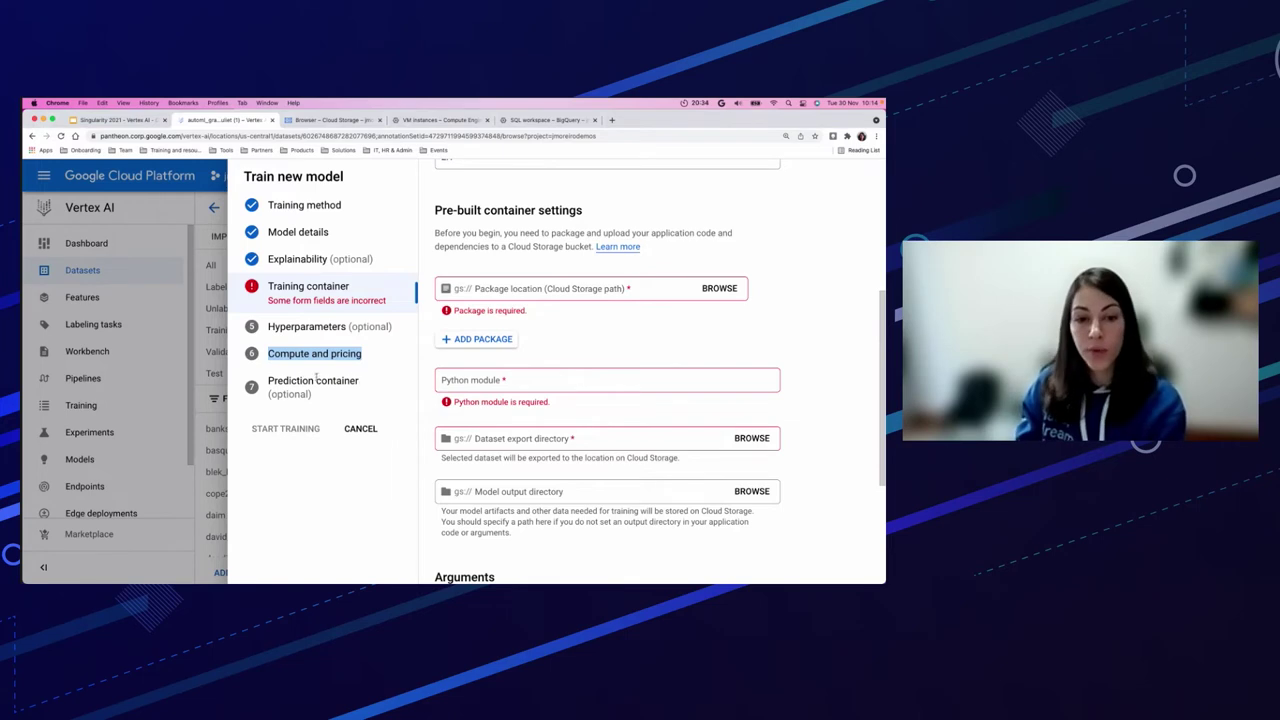
left_click_drag(269, 382, 373, 386)
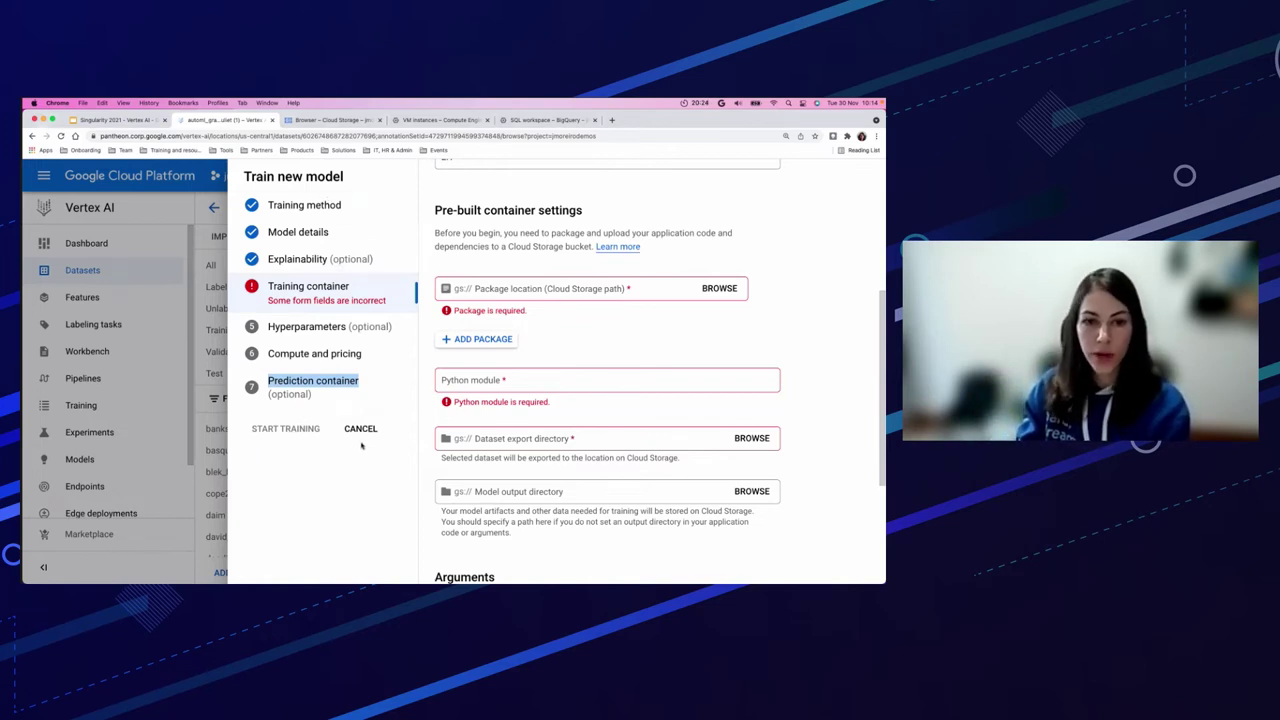
Leave the new model training setup and open the evaluation of the trained graffitiartistmodel.
left_click(300, 205)
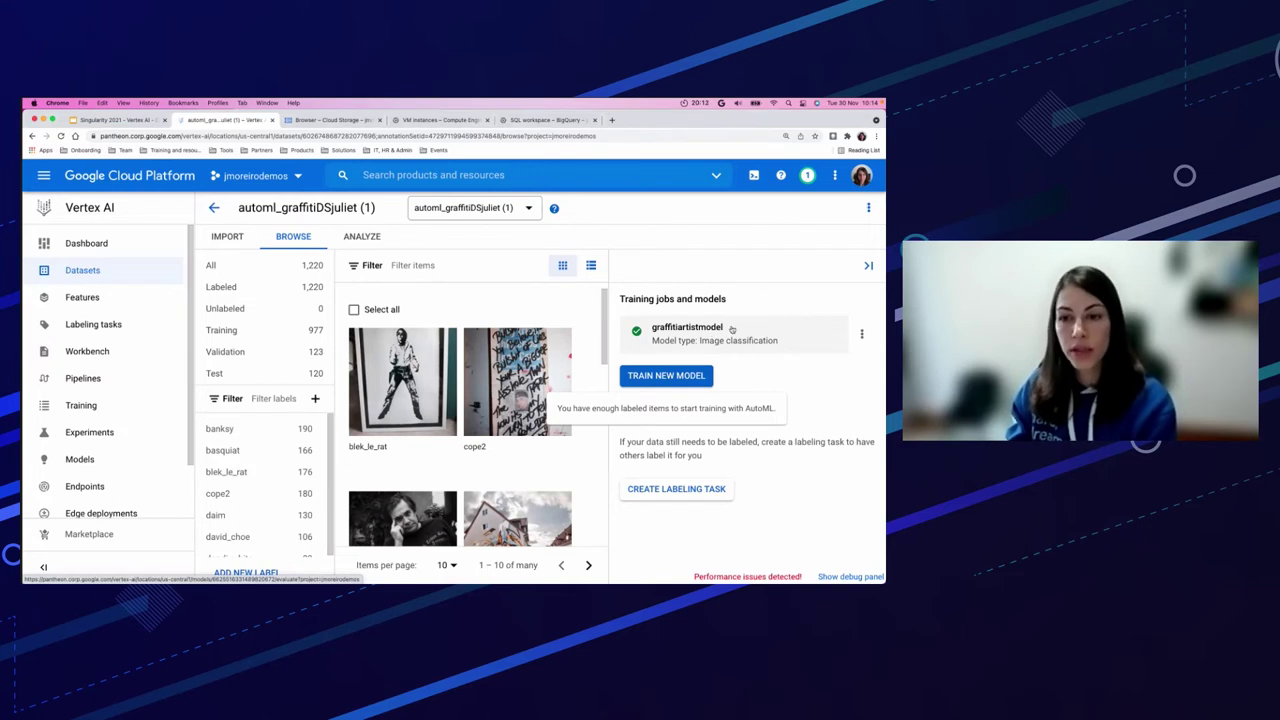
left_click(715, 330)
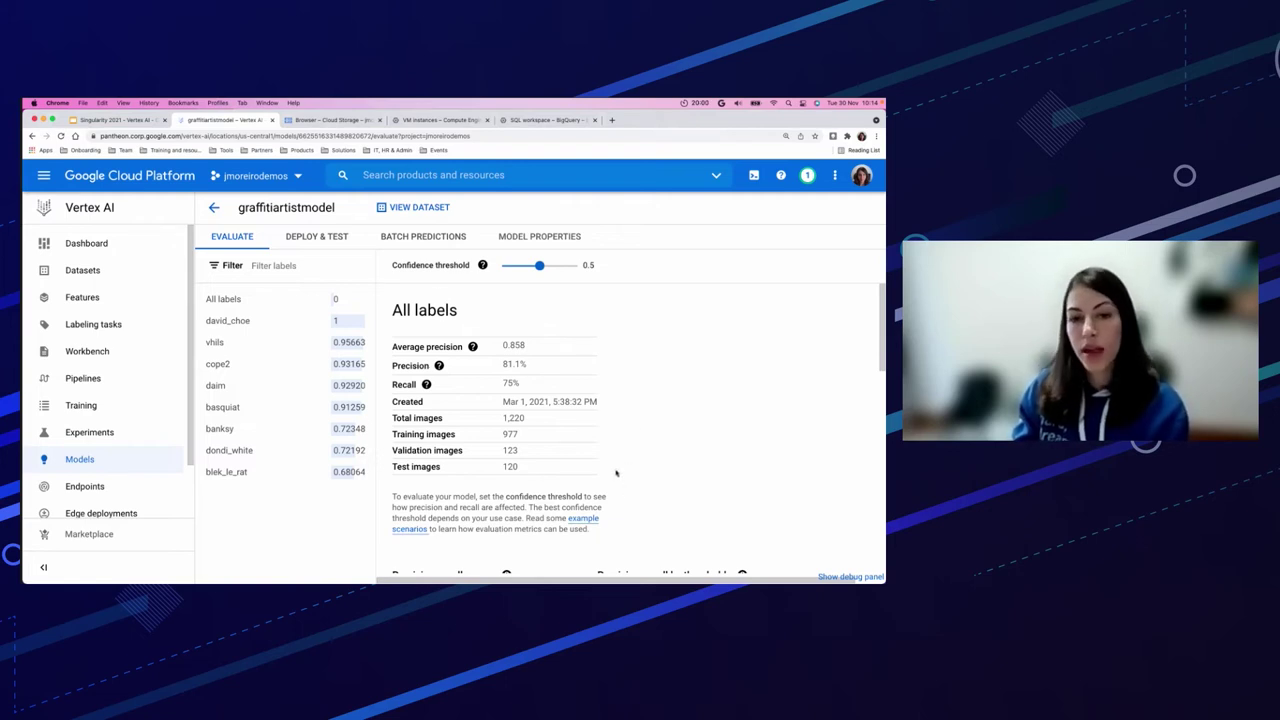
Review the all-labels metrics and precision-recall curves, and set the confidence threshold to 0.51.
scroll(616, 473, "down", 1)
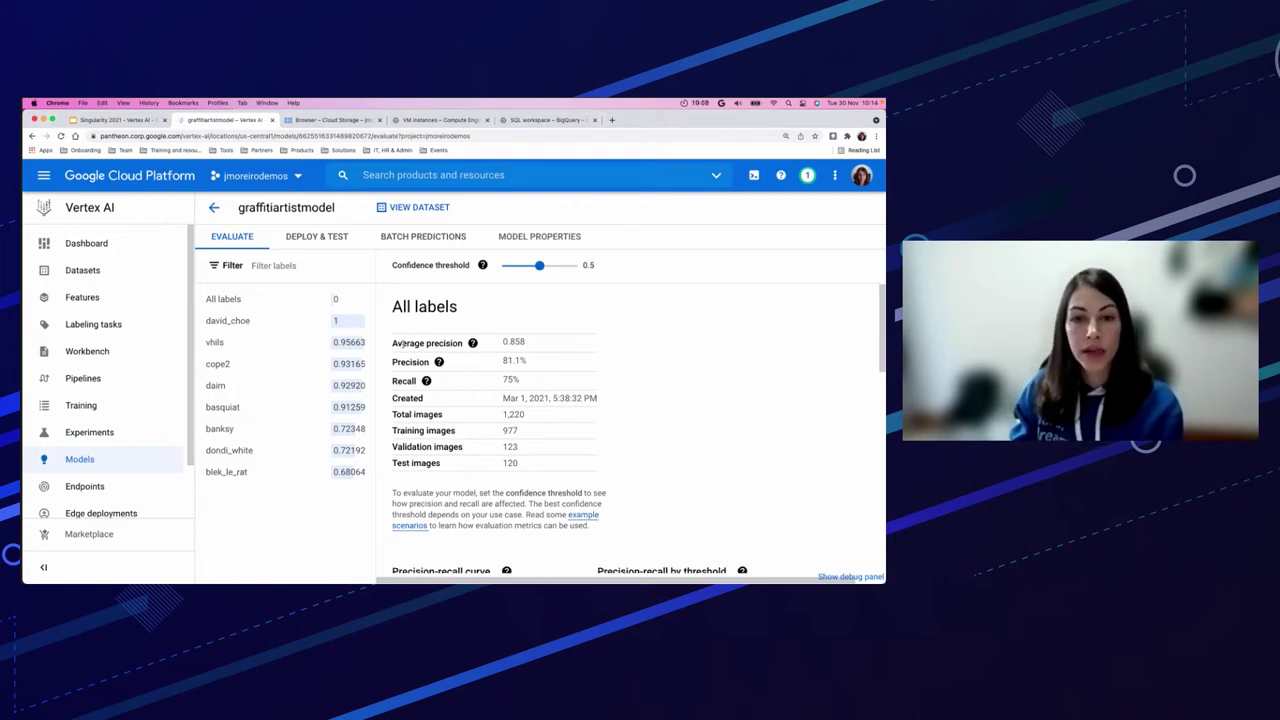
scroll(531, 451, "down", 5)
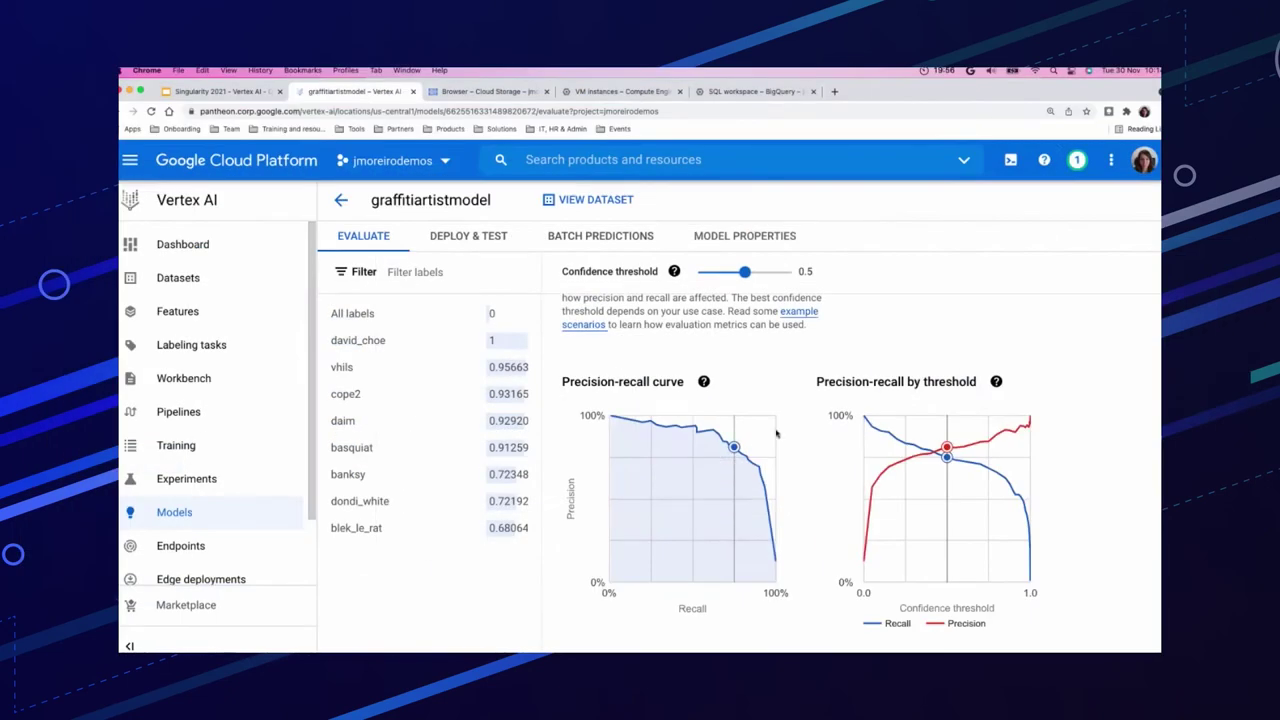
scroll(802, 559, "up", 4)
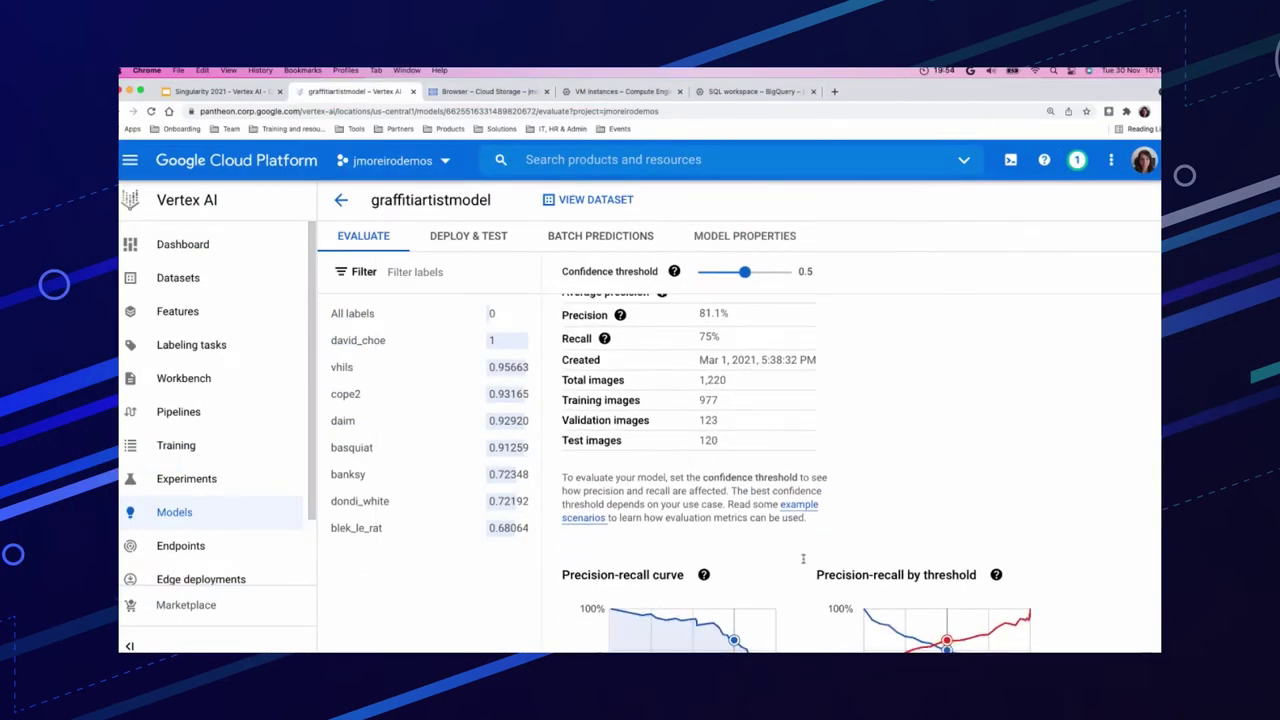
scroll(802, 559, "down", 3)
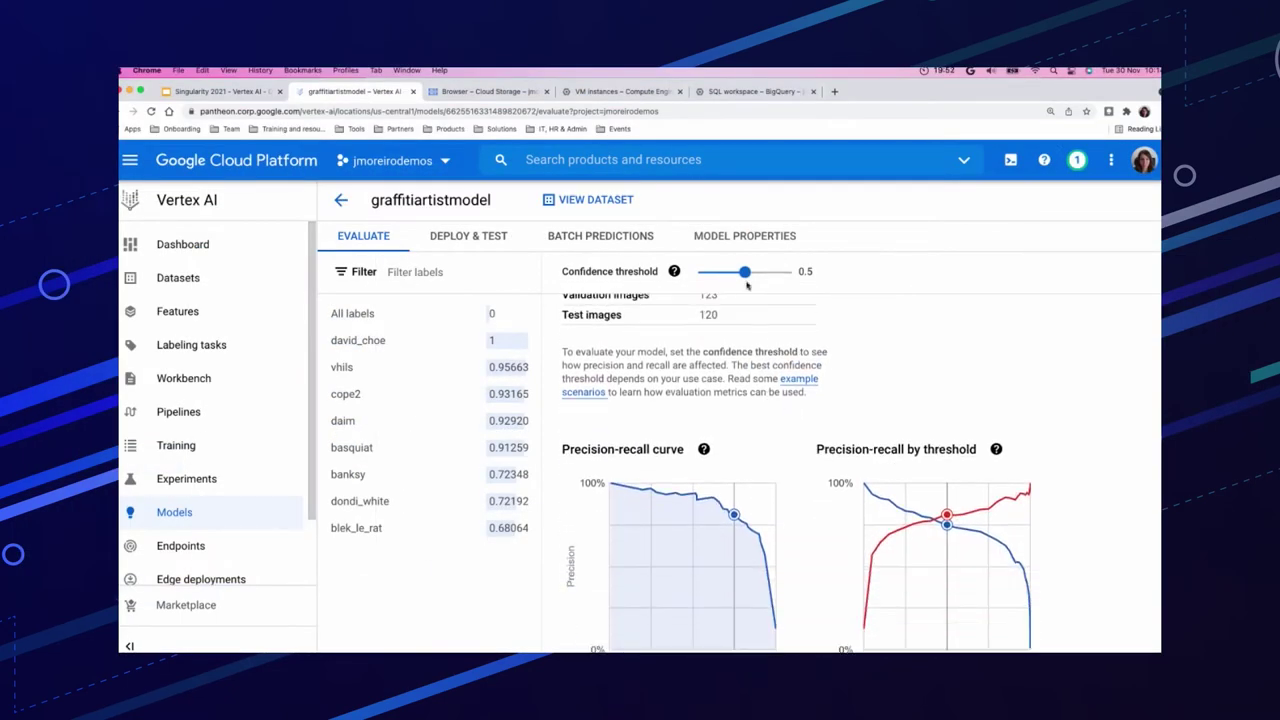
mouse_move(745, 273)
left_mouse_down()
mouse_move(766, 273)
mouse_move(721, 274)
mouse_move(746, 273)
left_mouse_up()
View the model's confusion matrix, switching it to item counts and back to percentages.
scroll(841, 401, "down", 5)
scroll(841, 401, "down", 5)
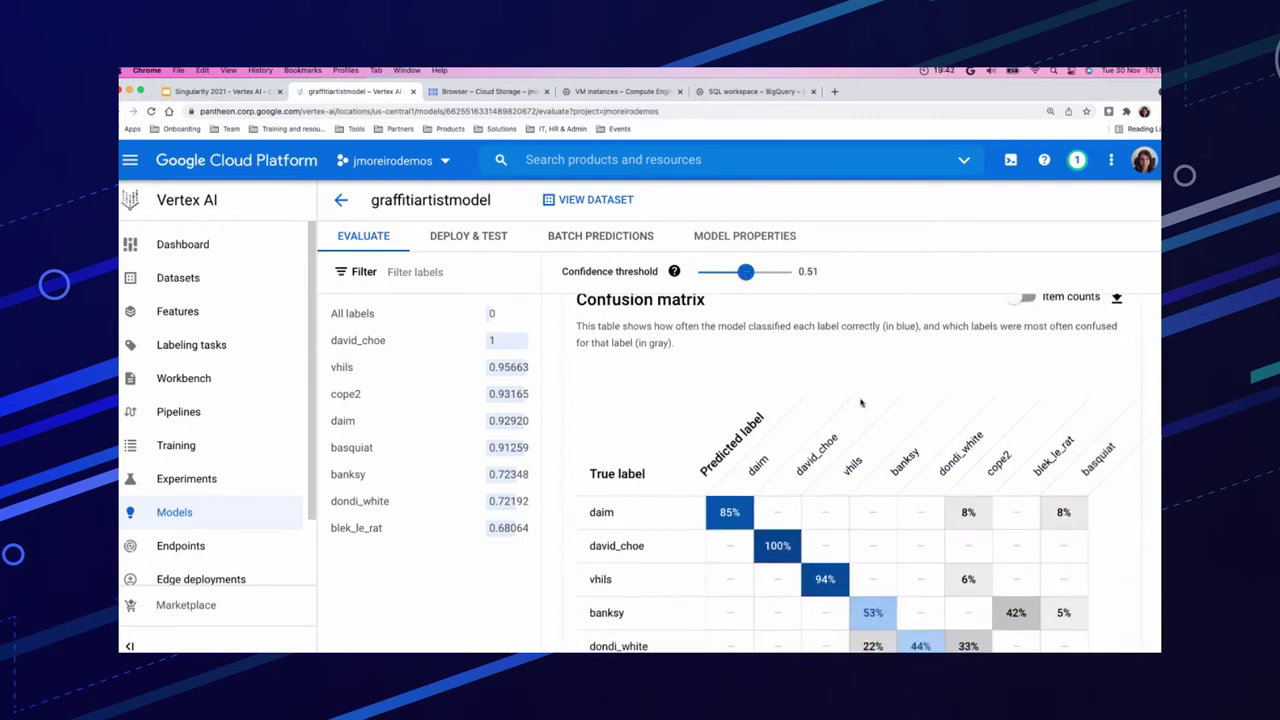
scroll(910, 405, "up", 1)
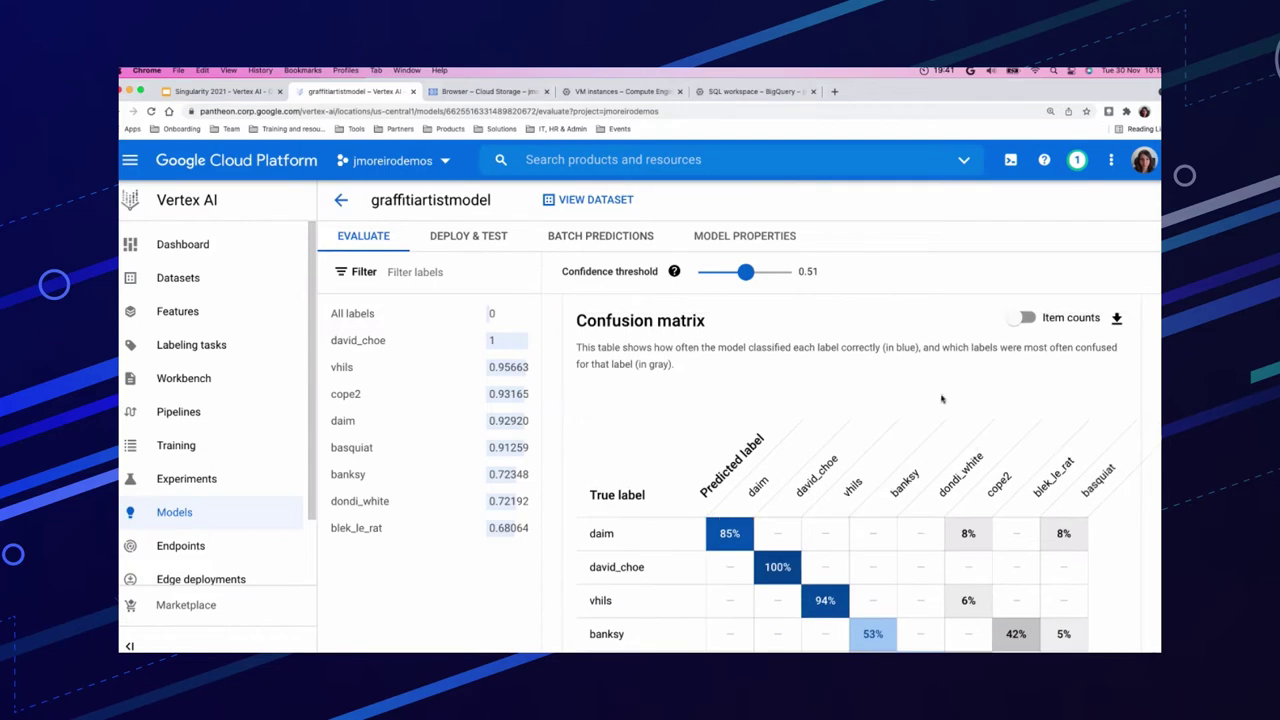
left_click(1022, 317)
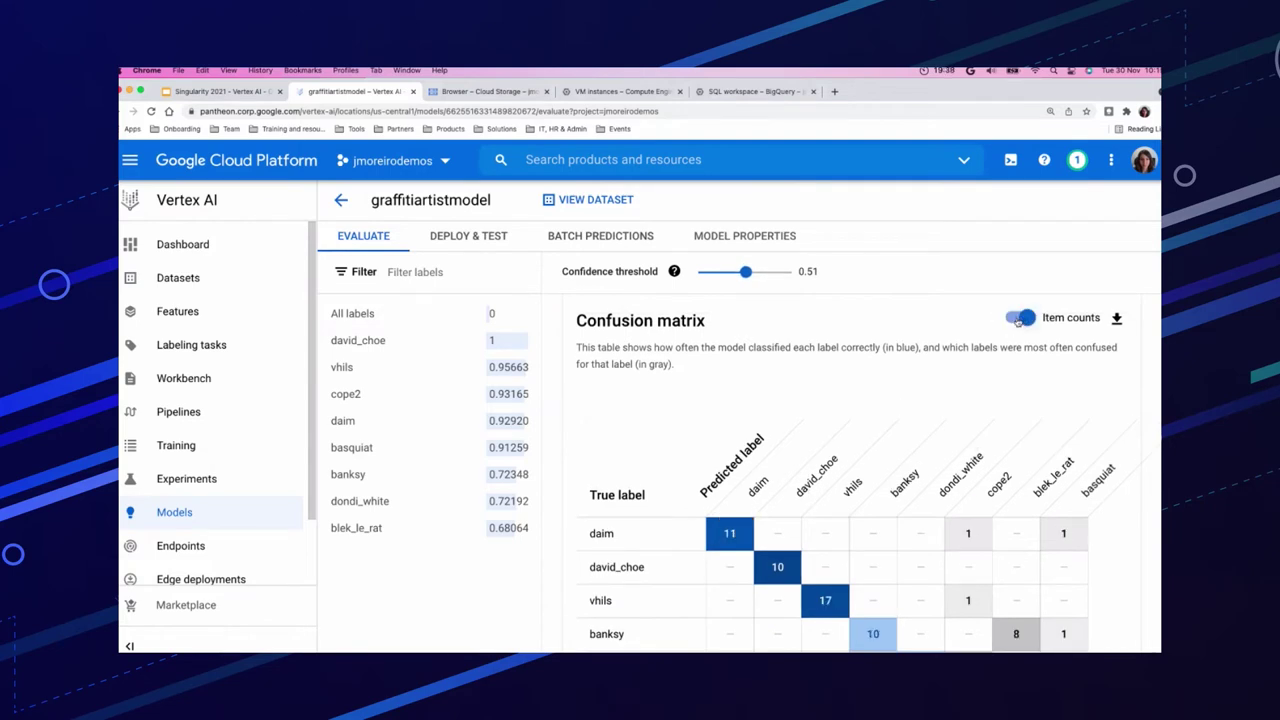
left_click(1020, 318)
Examine the banksy row of the confusion matrix, highlighting the share predicted as blek_le_rat.
scroll(950, 421, "down", 3)
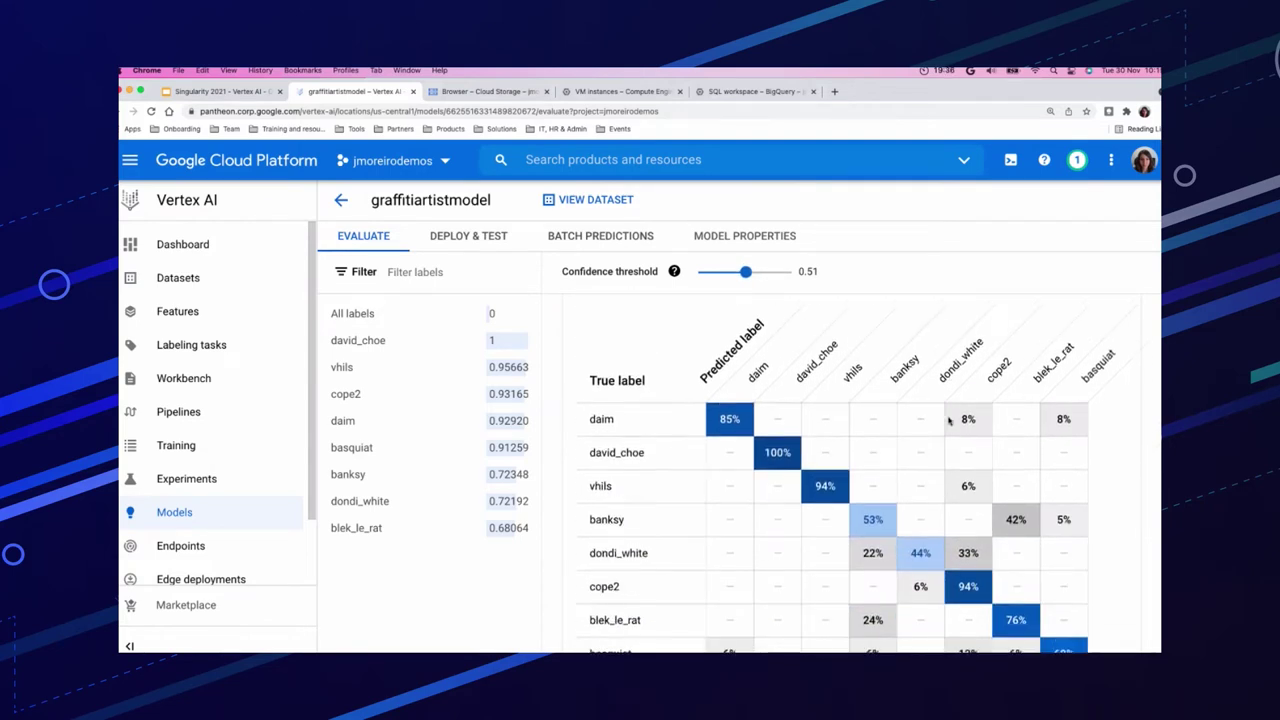
scroll(950, 421, "down", 1)
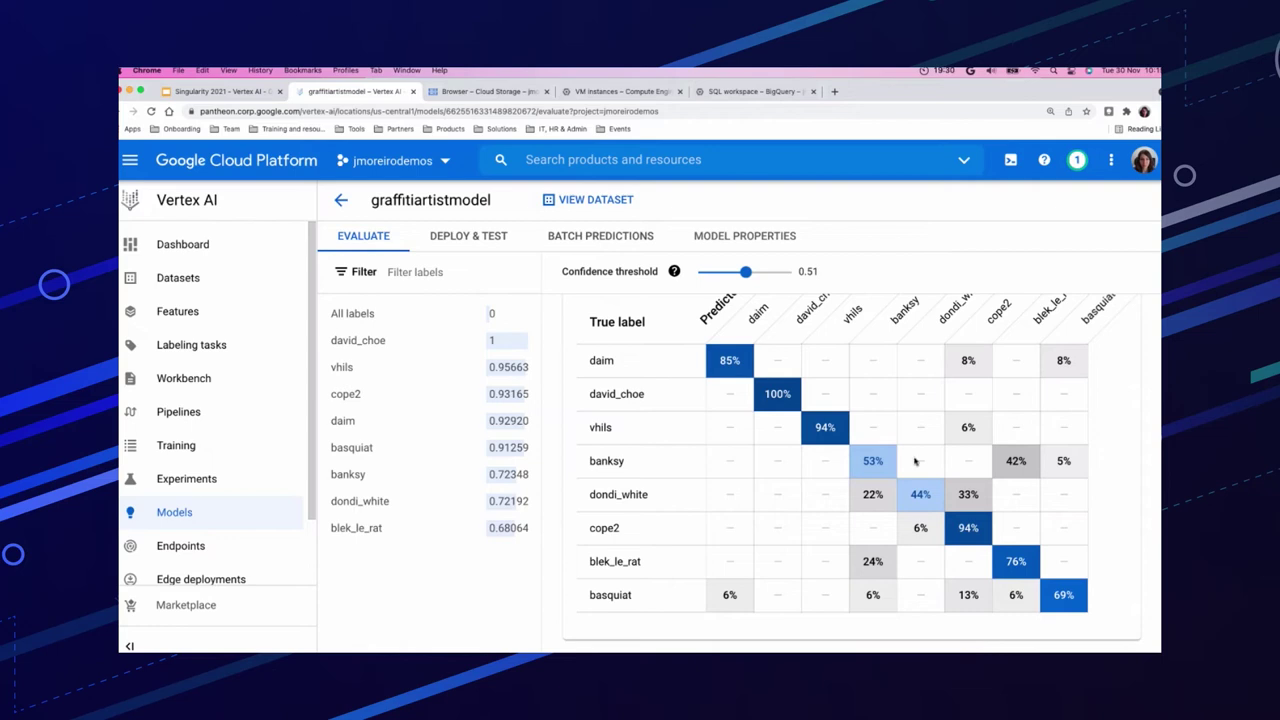
double_click(605, 459)
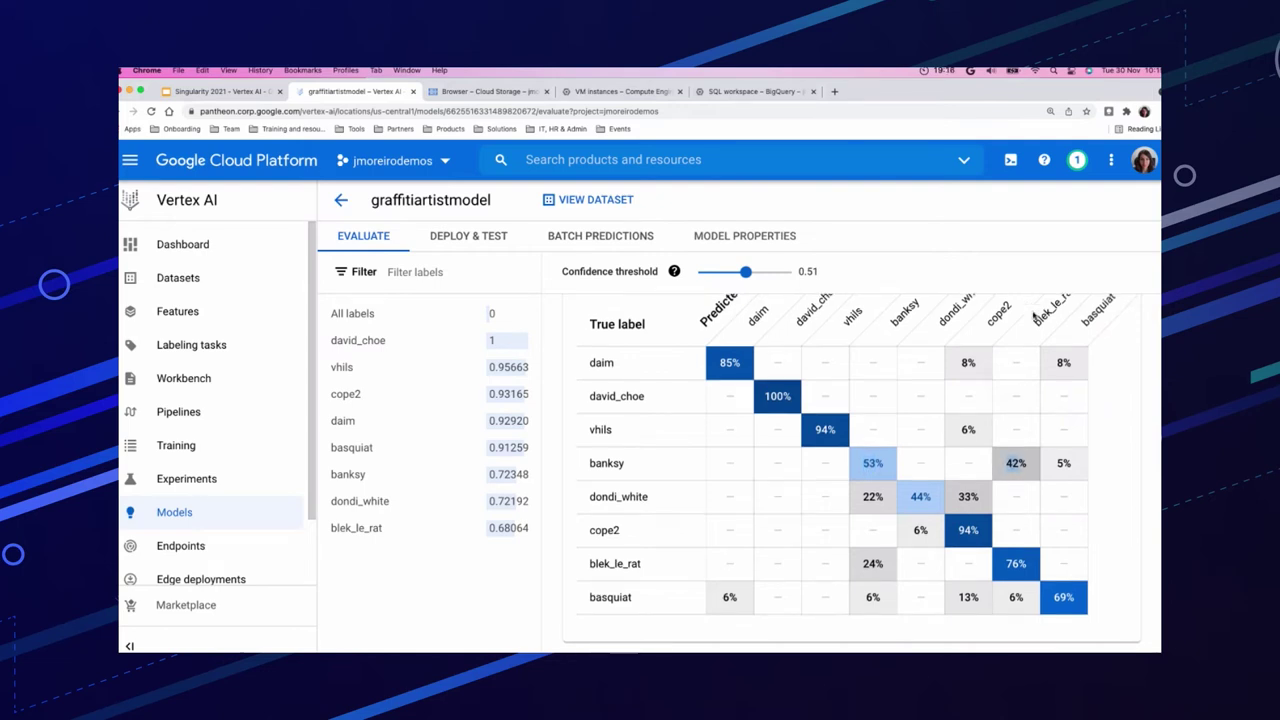
scroll(1045, 405, "up", 2)
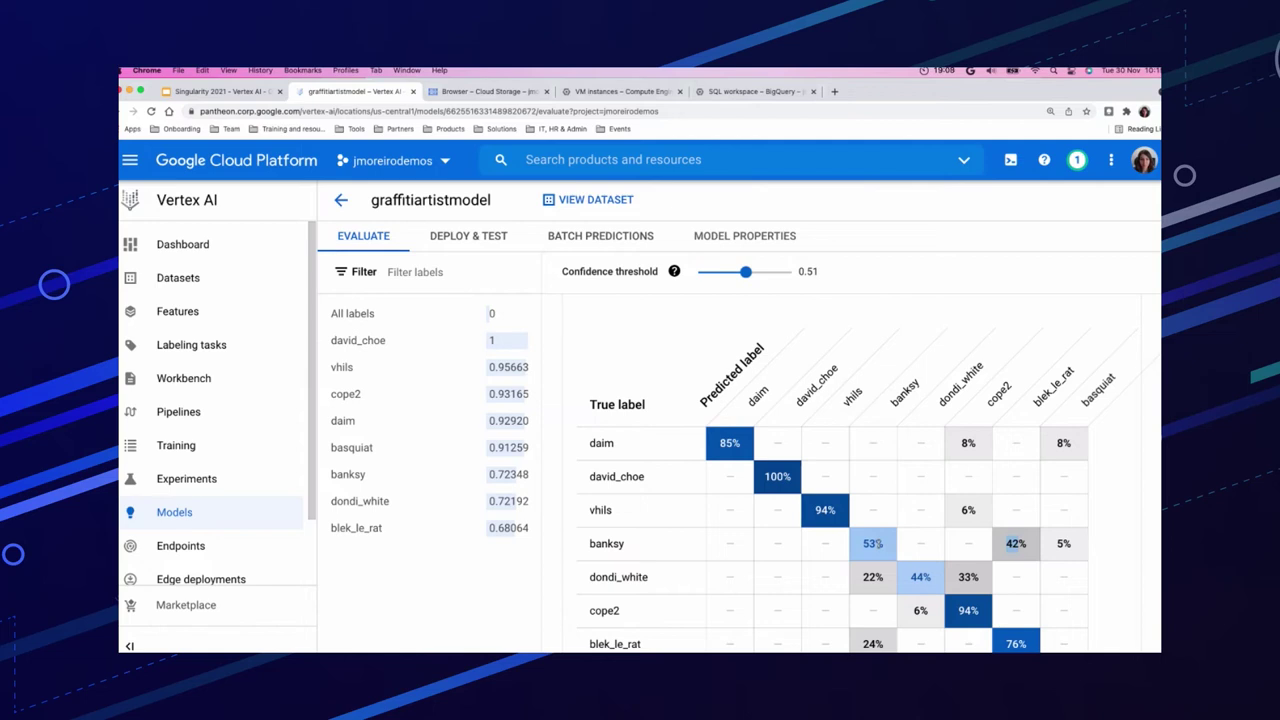
scroll(873, 544, "down", 1)
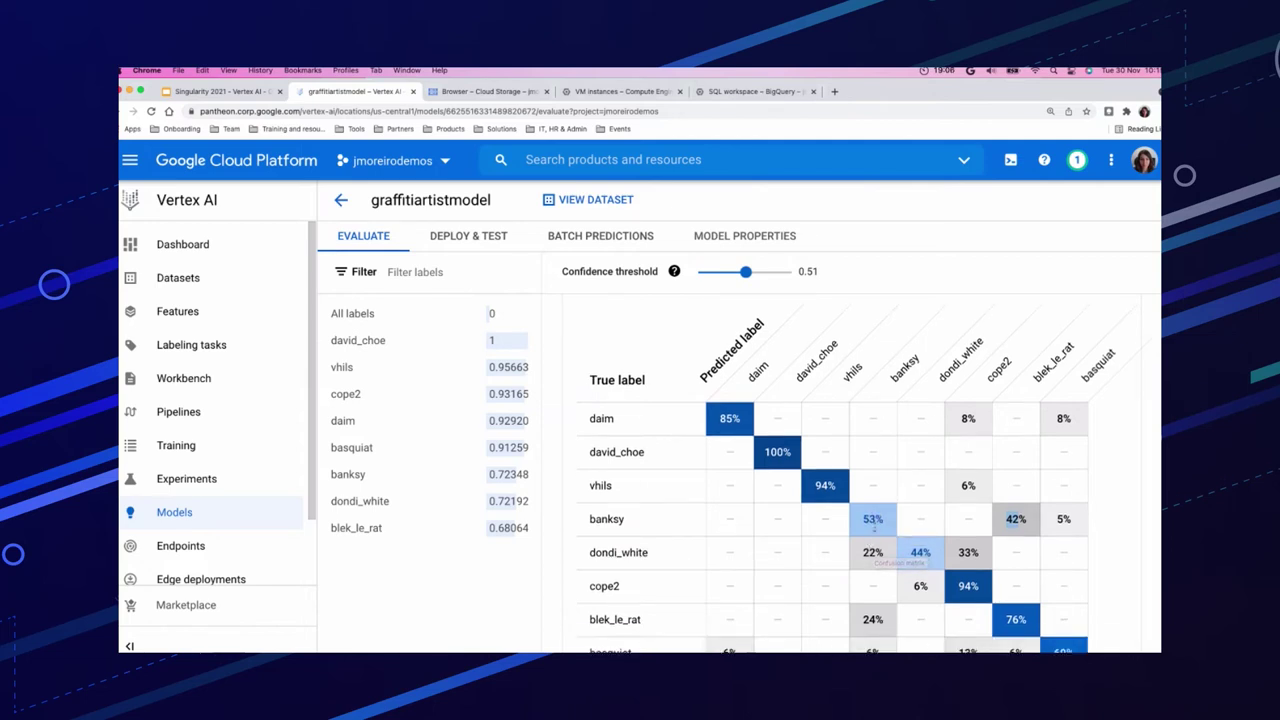
Open the blek_le_rat label's evaluation and examine its false negative and false positive images with their scores.
left_click(385, 531)
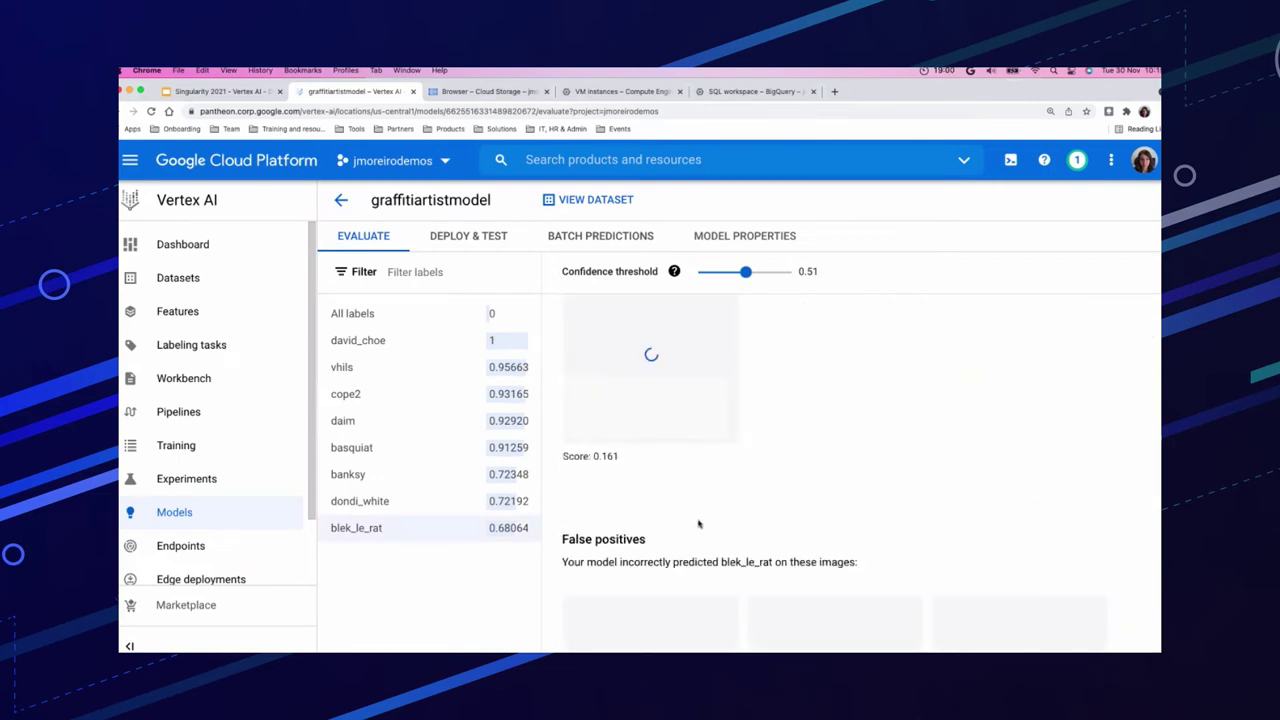
scroll(878, 580, "up", 2)
scroll(878, 580, "down", 4)
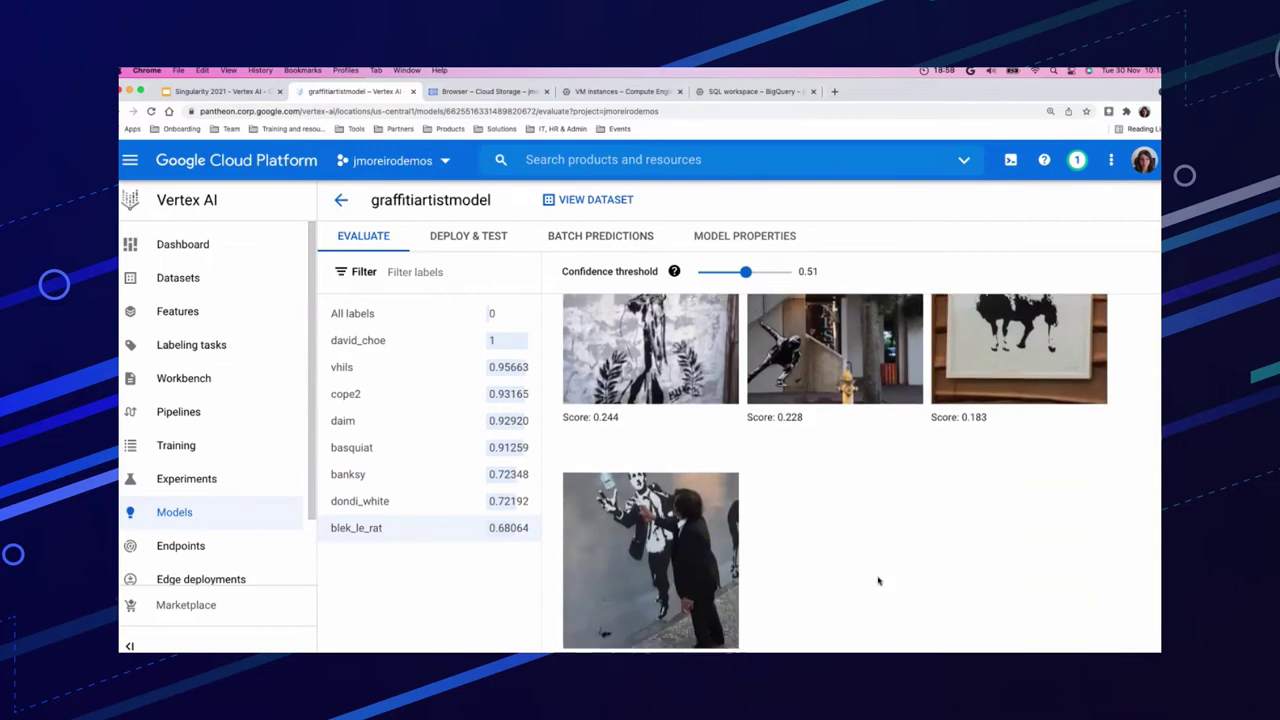
scroll(755, 530, "down", 2)
scroll(755, 530, "down", 1)
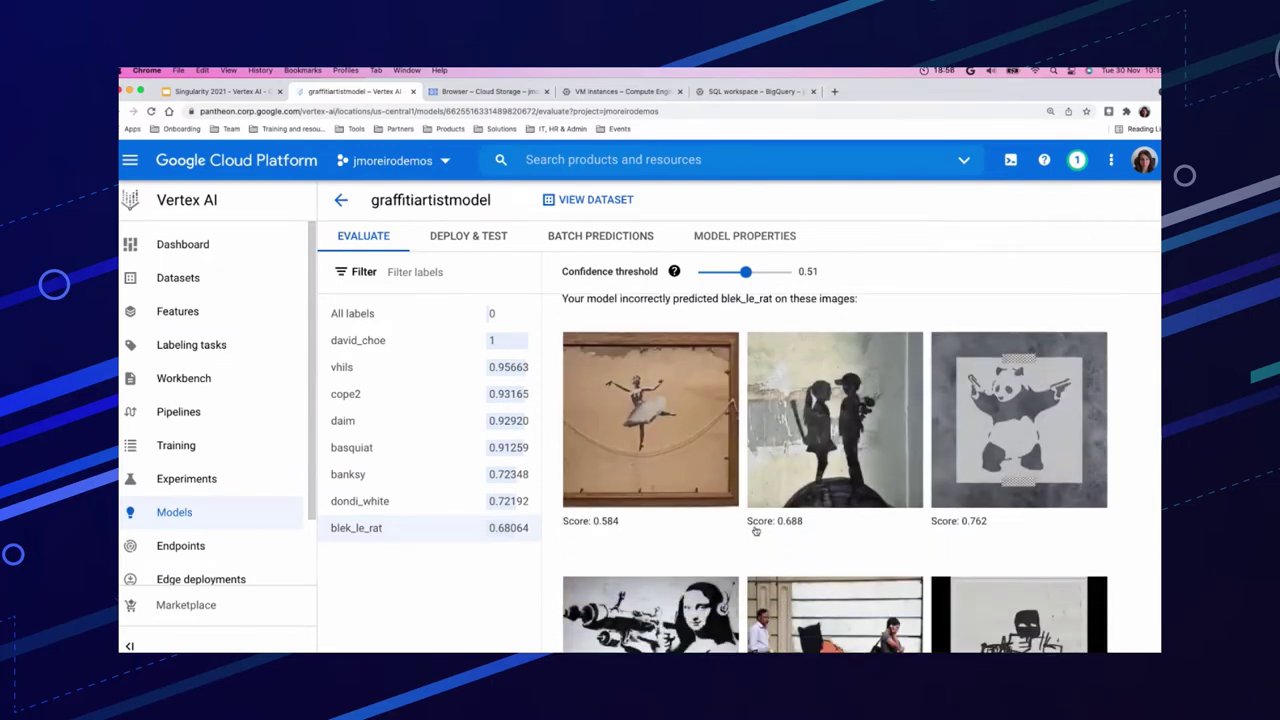
scroll(755, 530, "up", 2)
scroll(758, 534, "down", 2)
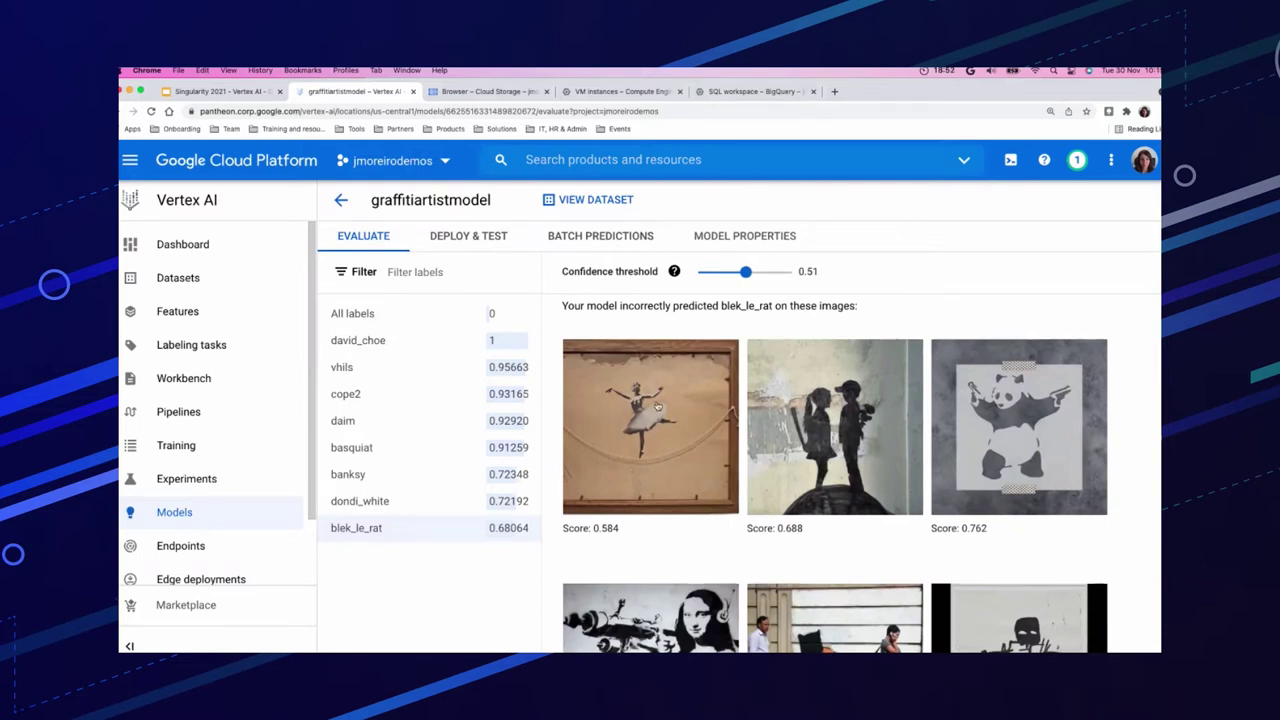
scroll(946, 458, "down", 2)
scroll(946, 461, "up", 1)
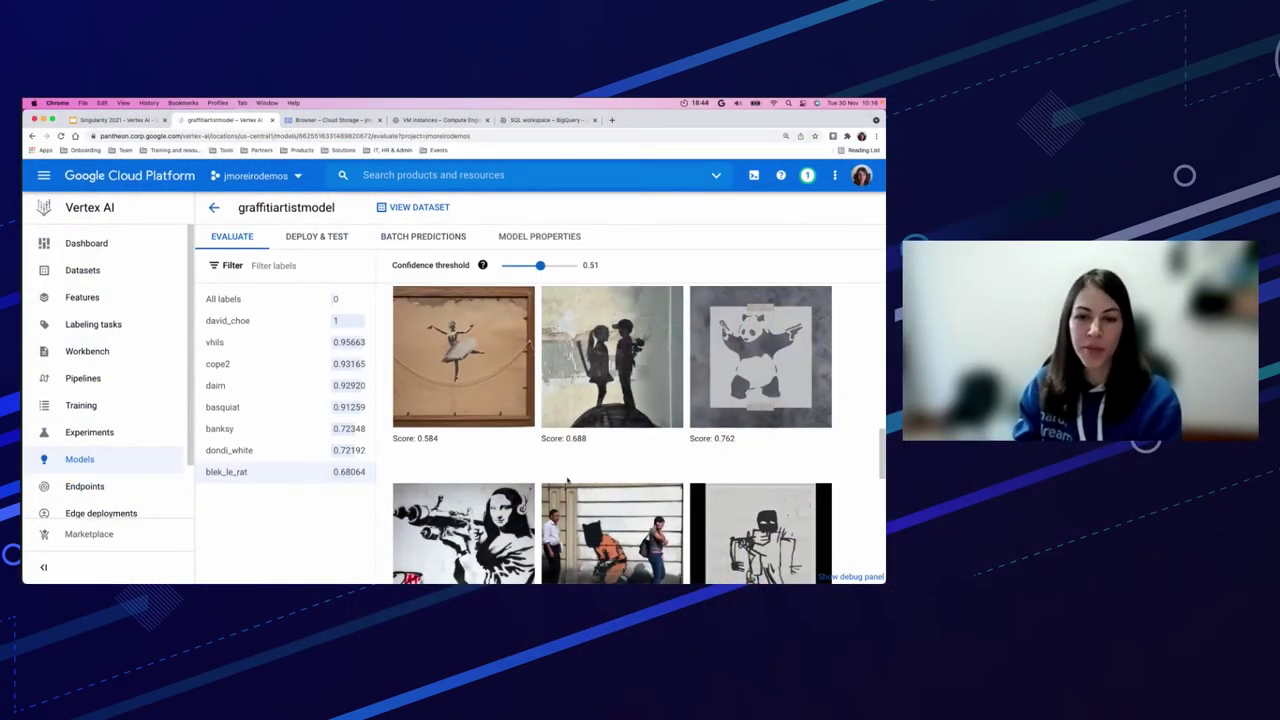
scroll(567, 481, "down", 3)
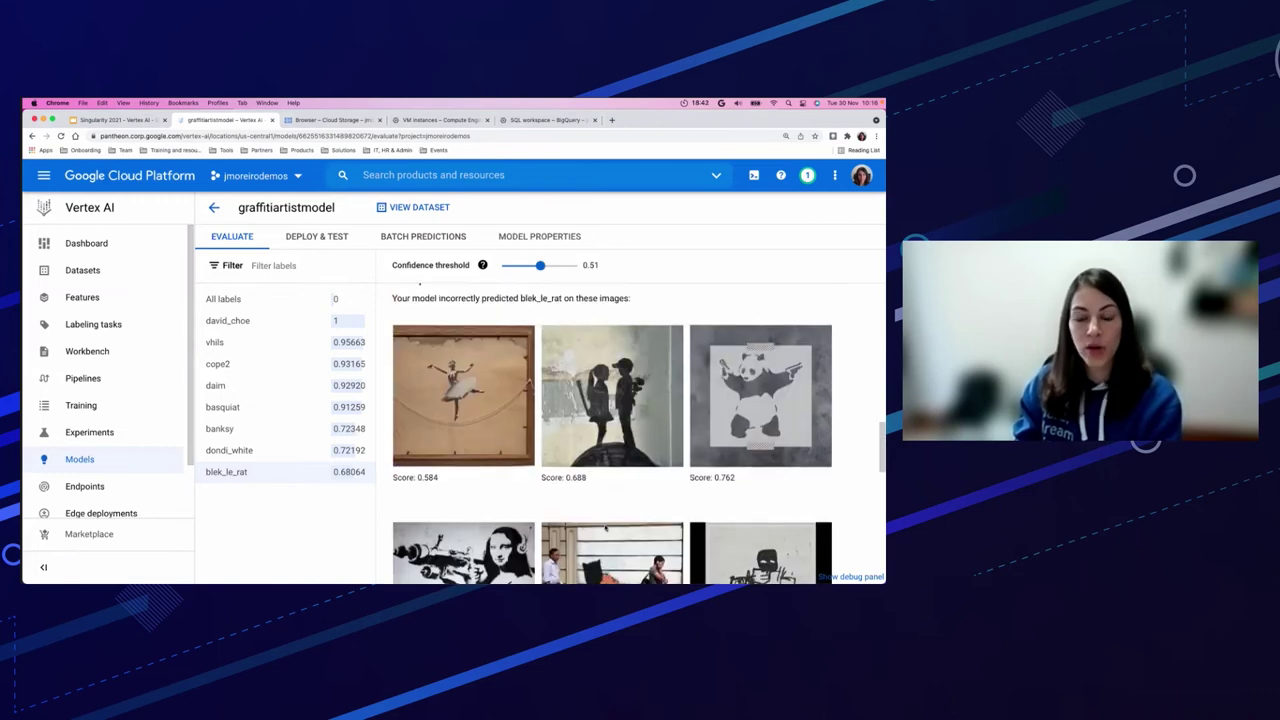
scroll(526, 441, "up", 3)
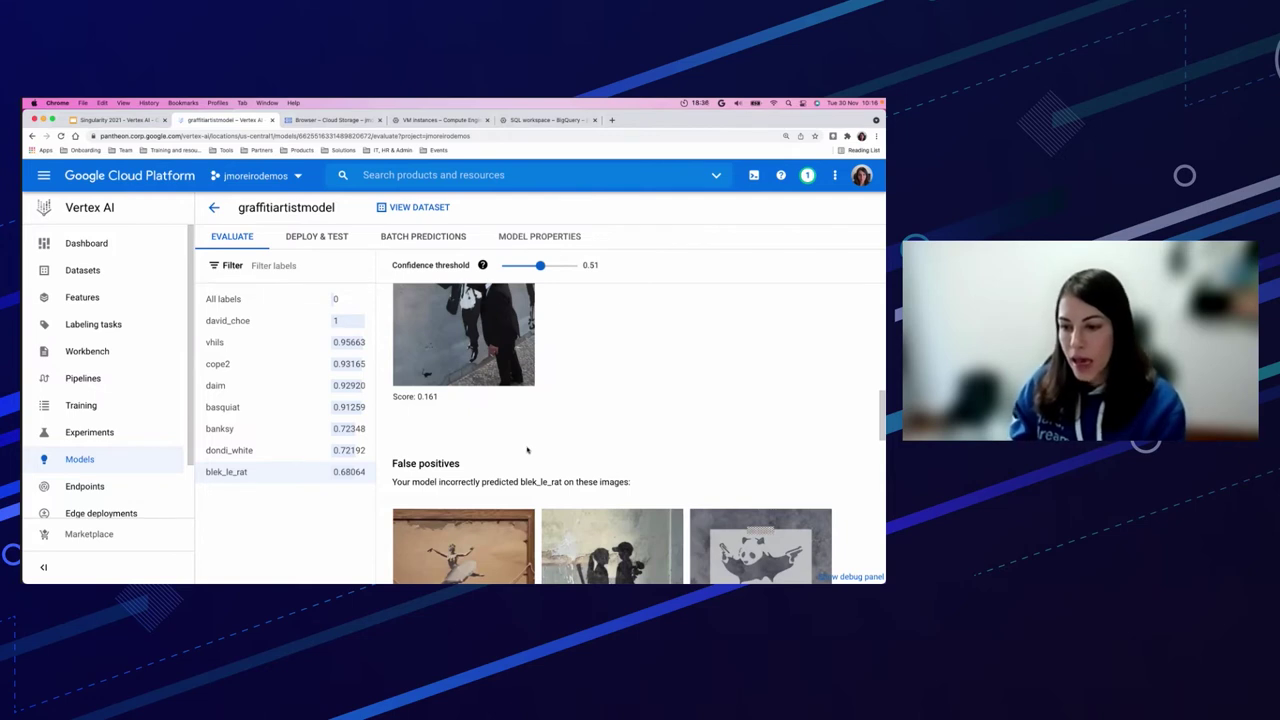
scroll(527, 450, "up", 10)
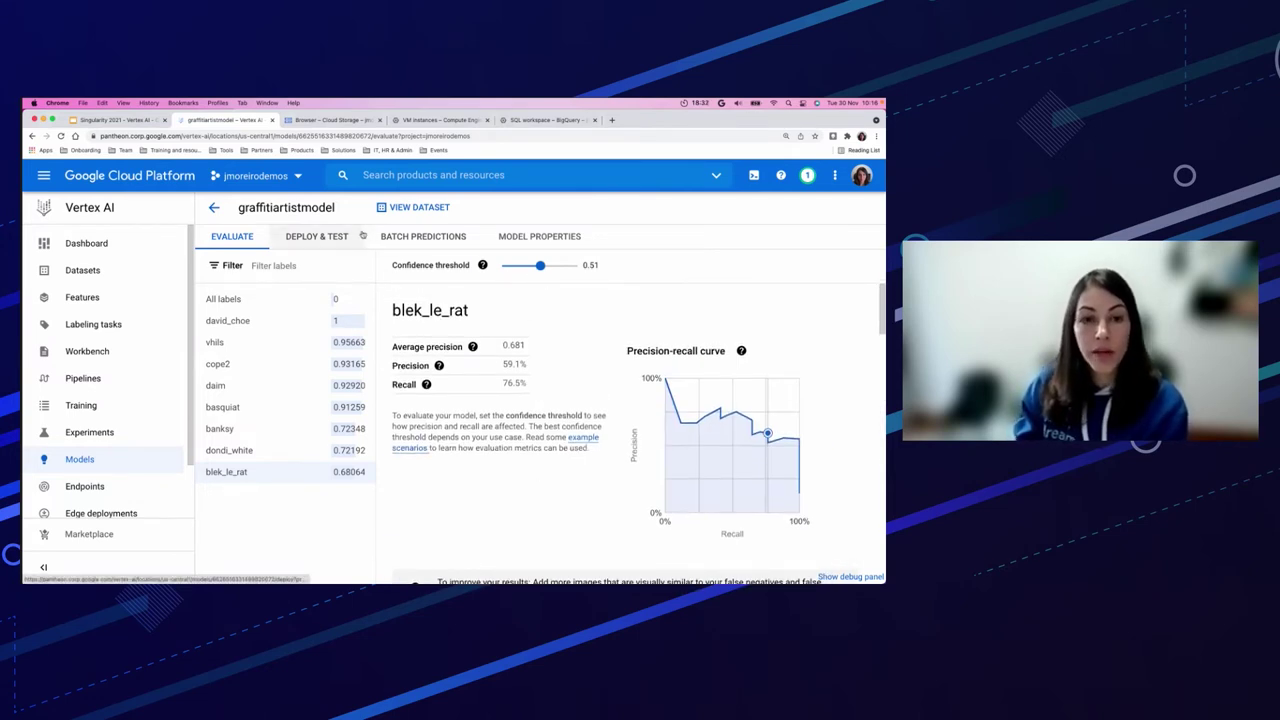
Open the deployment and testing options for graffitiartistmodel.
left_click(318, 237)
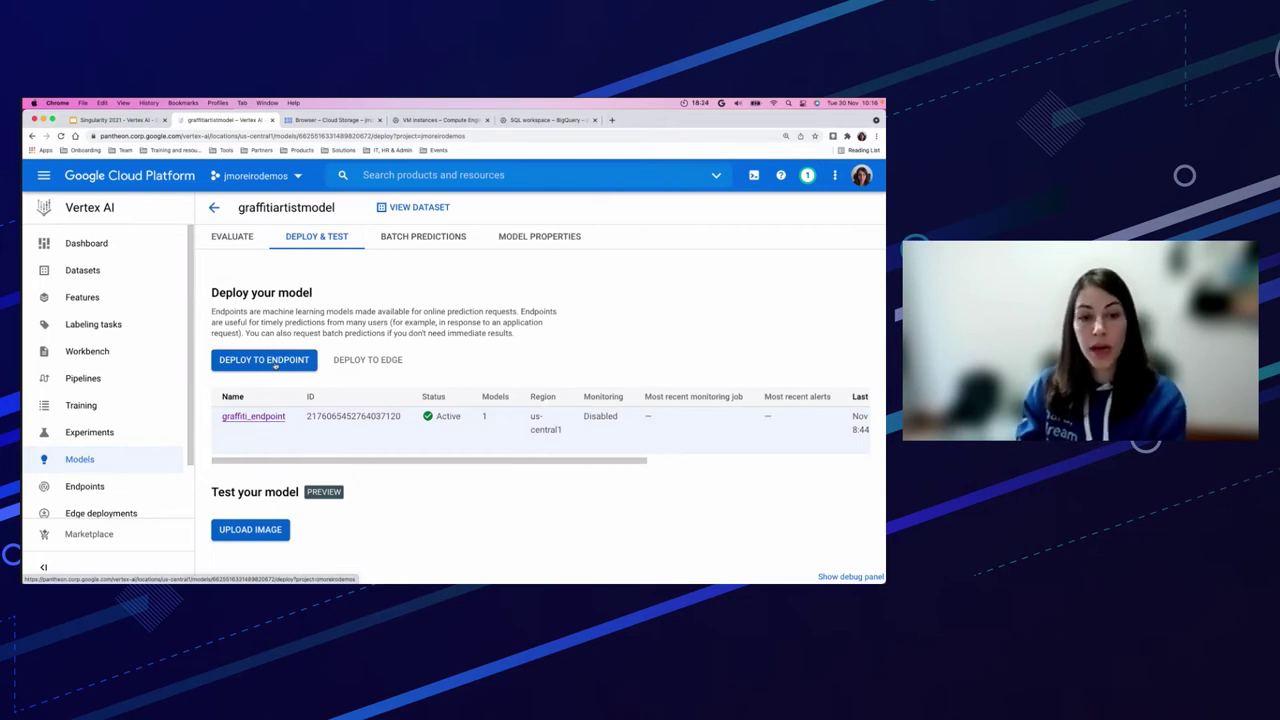
Start deploying graffitiartistmodel to a new endpoint named test and continue to its model settings.
left_click(275, 364)
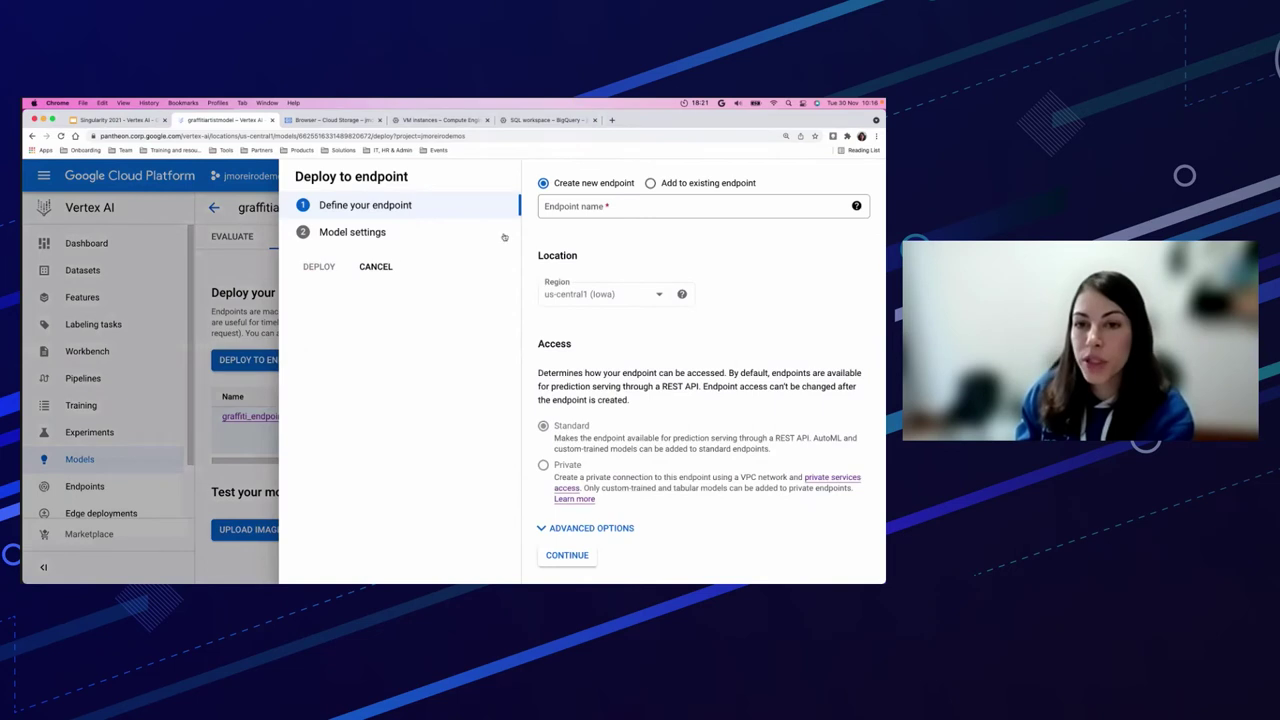
left_click(640, 206)
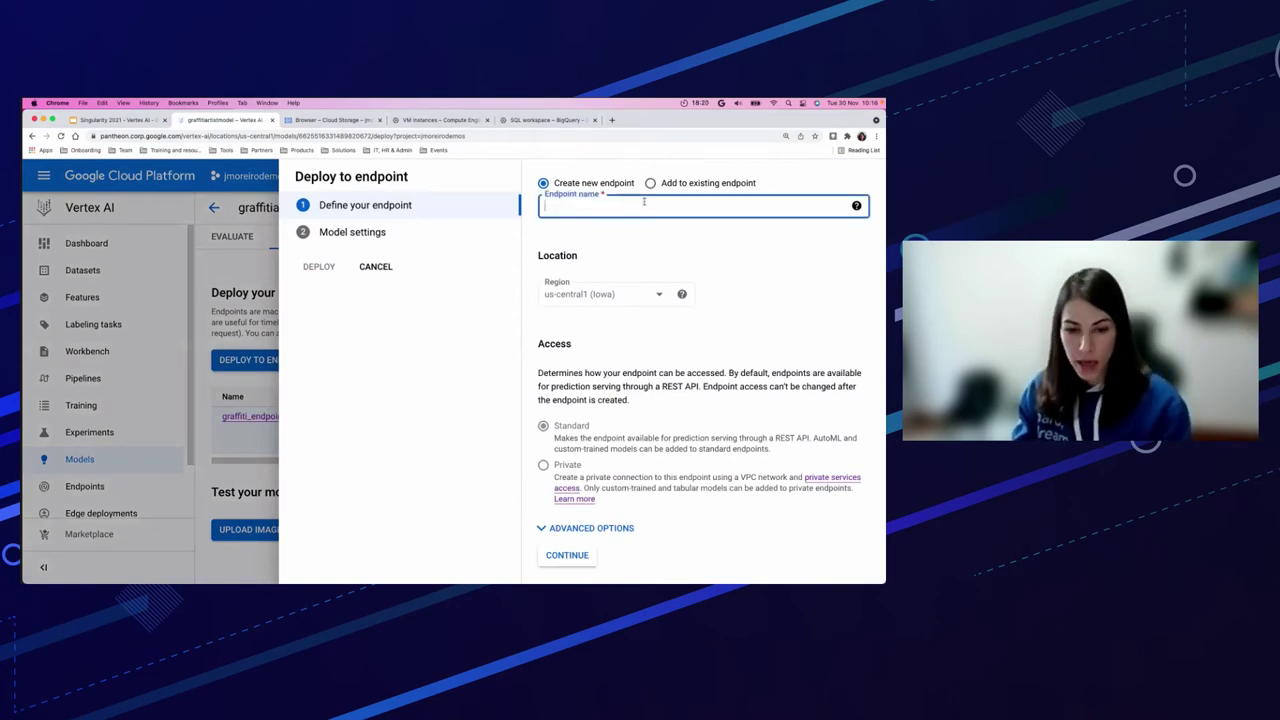
type("test")
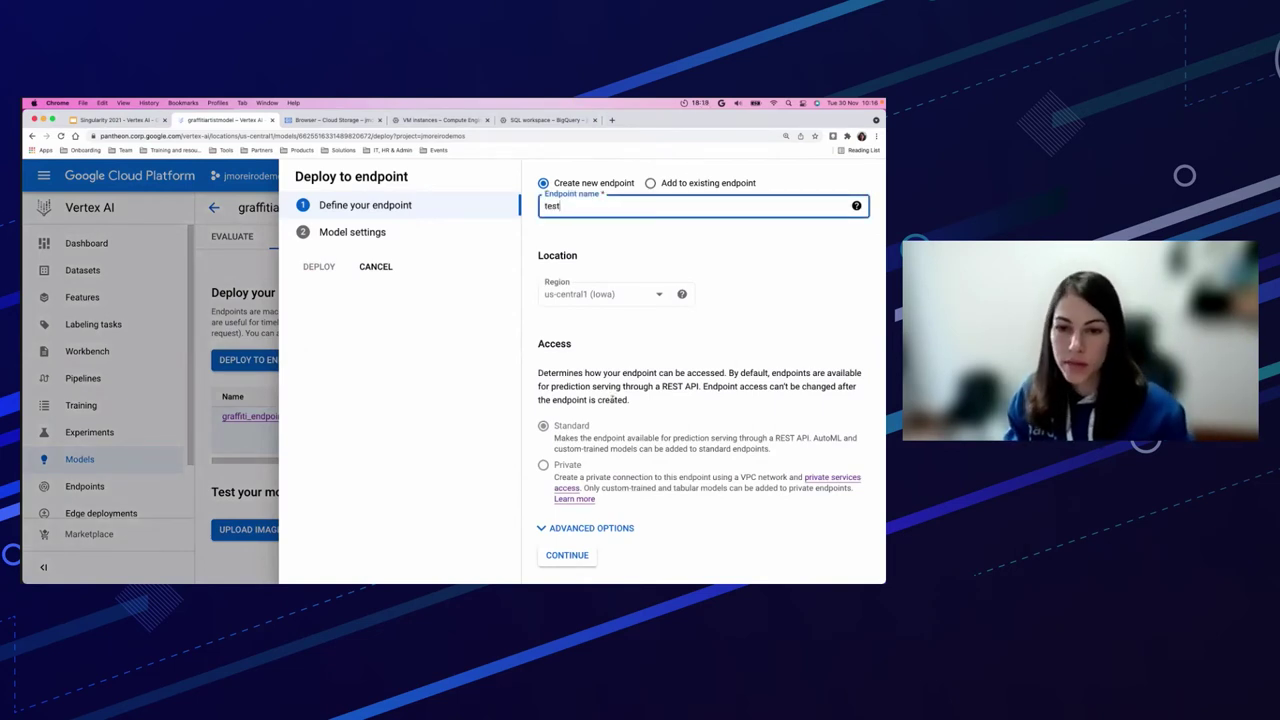
left_click(568, 556)
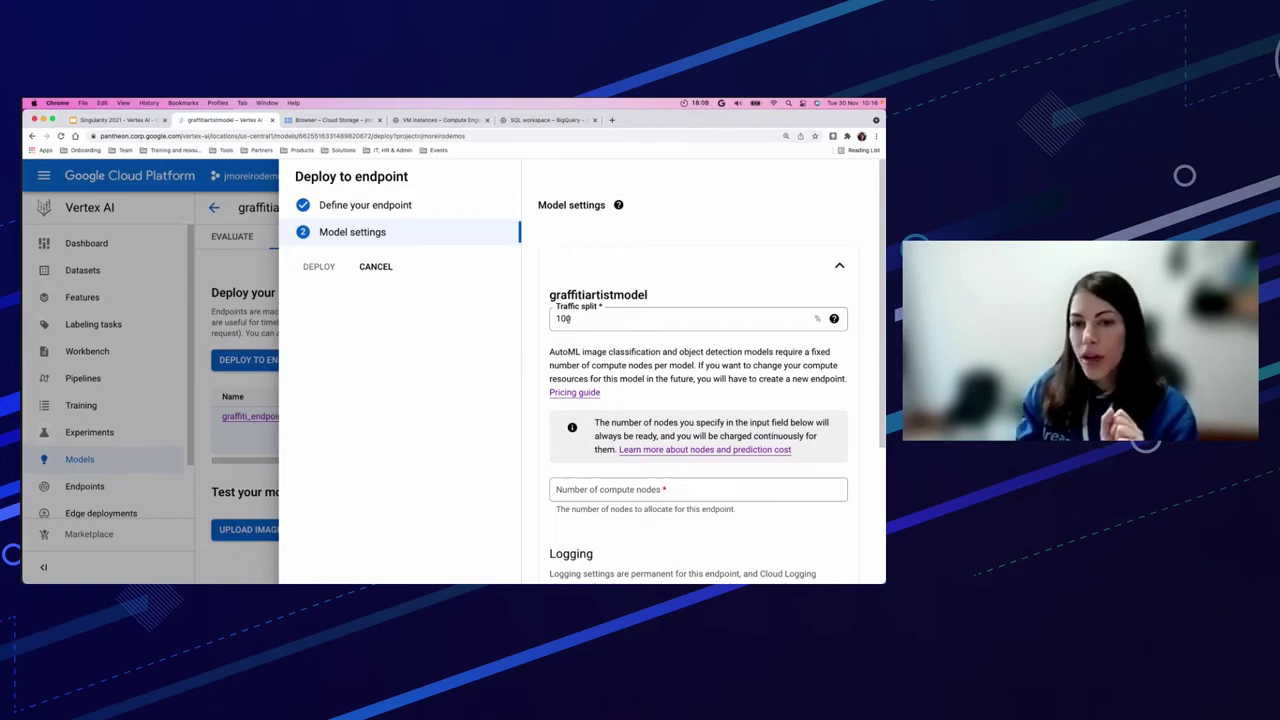
Try a traffic split of 50% for graffitiartistmodel and set it back to 100%.
left_click_drag(555, 318, 582, 317)
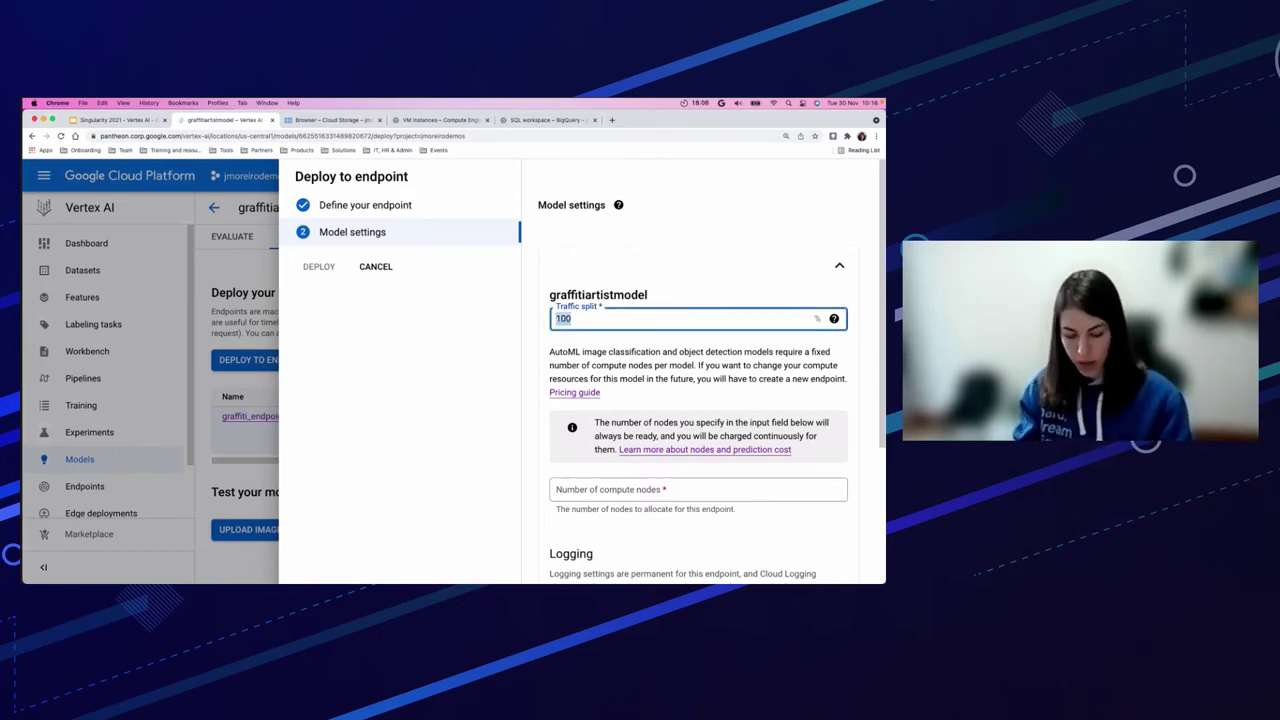
type("50")
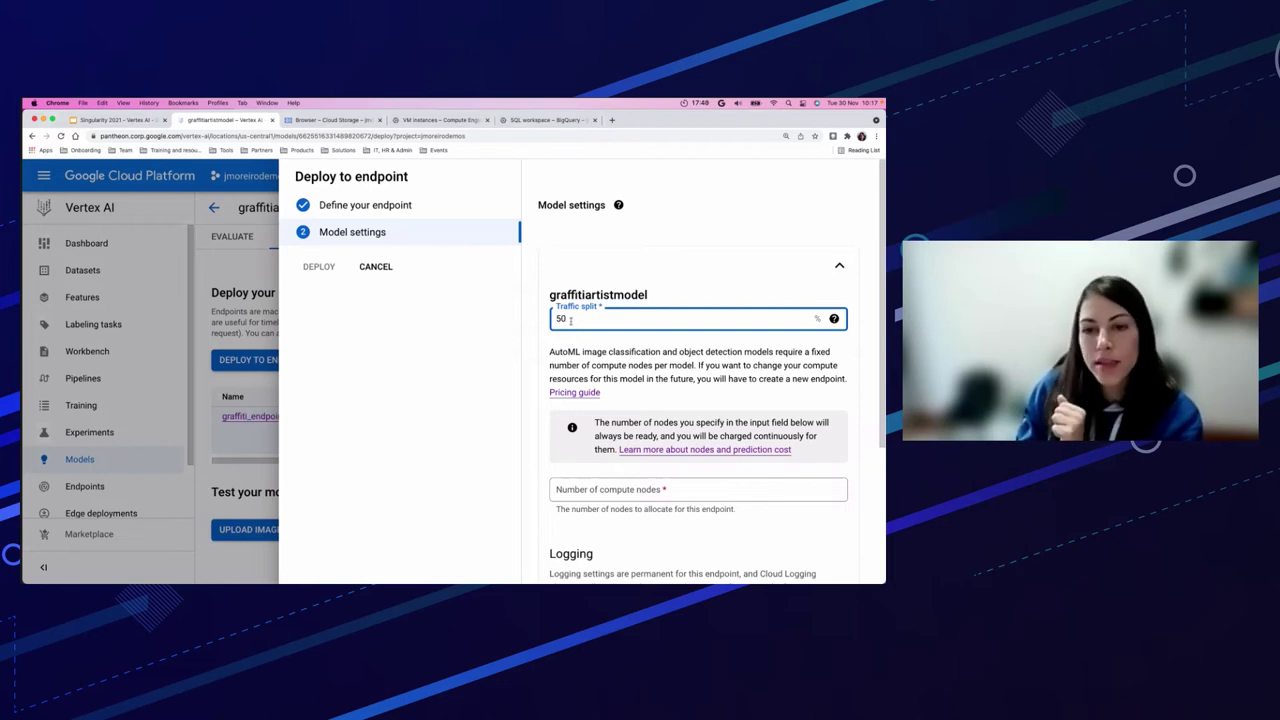
key("BackSpace")
key("BackSpace")
type("100")
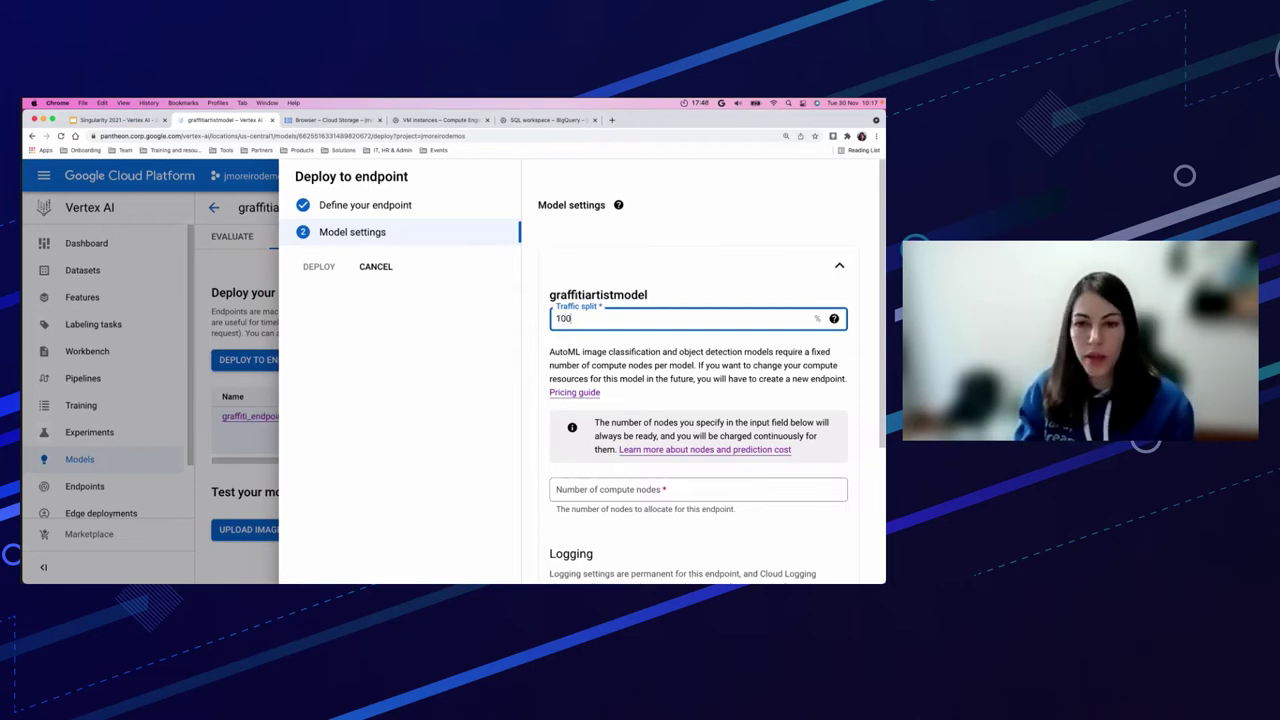
Review the compute node and logging settings, discard the model settings and cancel the endpoint deployment.
scroll(687, 345, "down", 4)
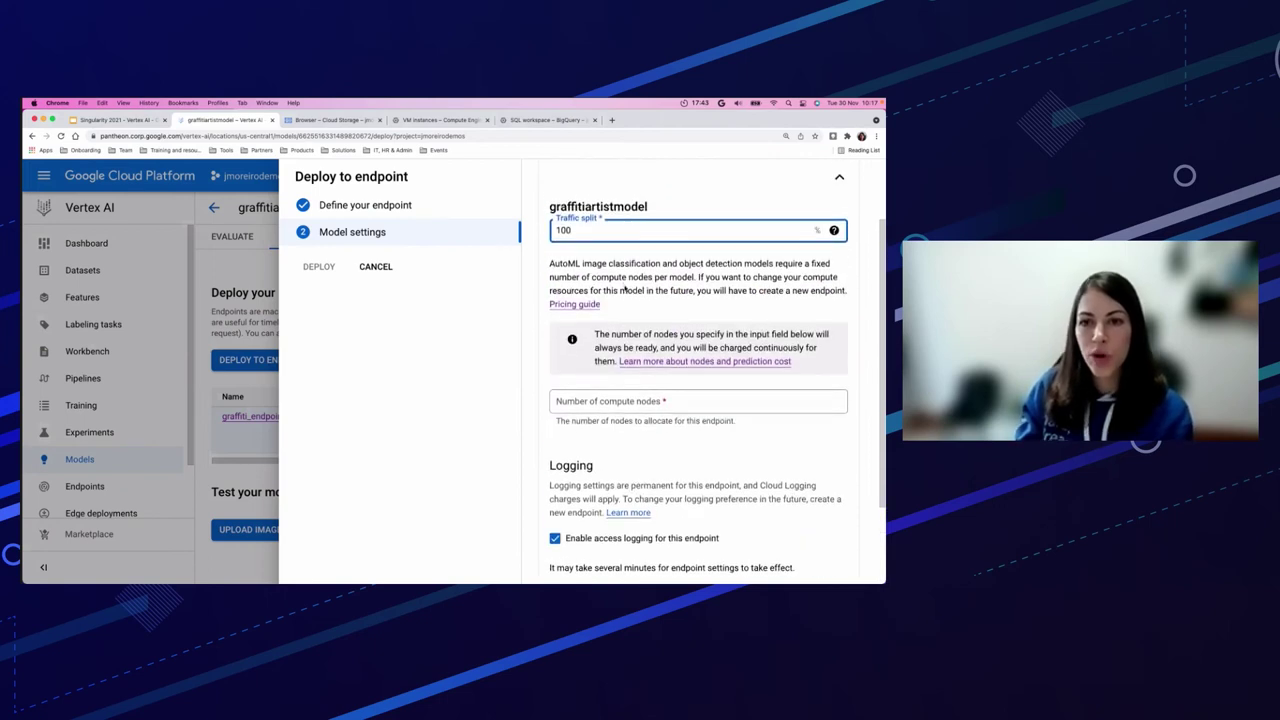
scroll(624, 288, "down", 2)
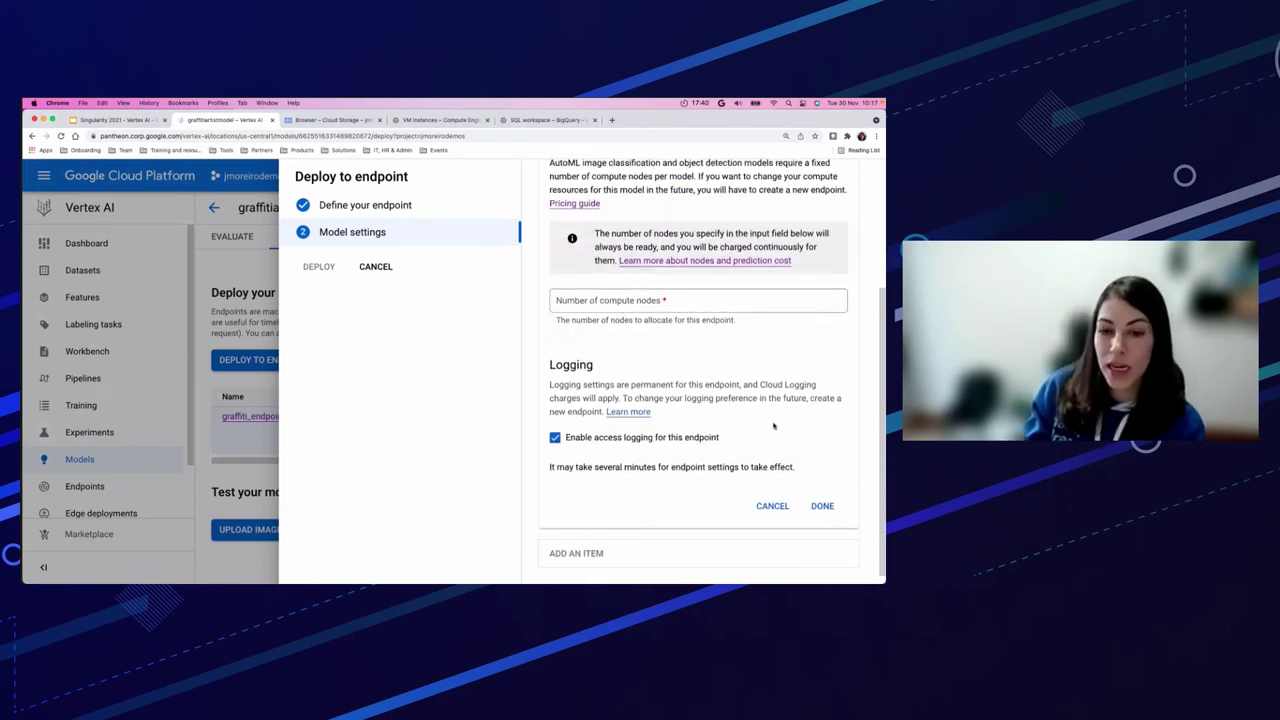
left_click(770, 506)
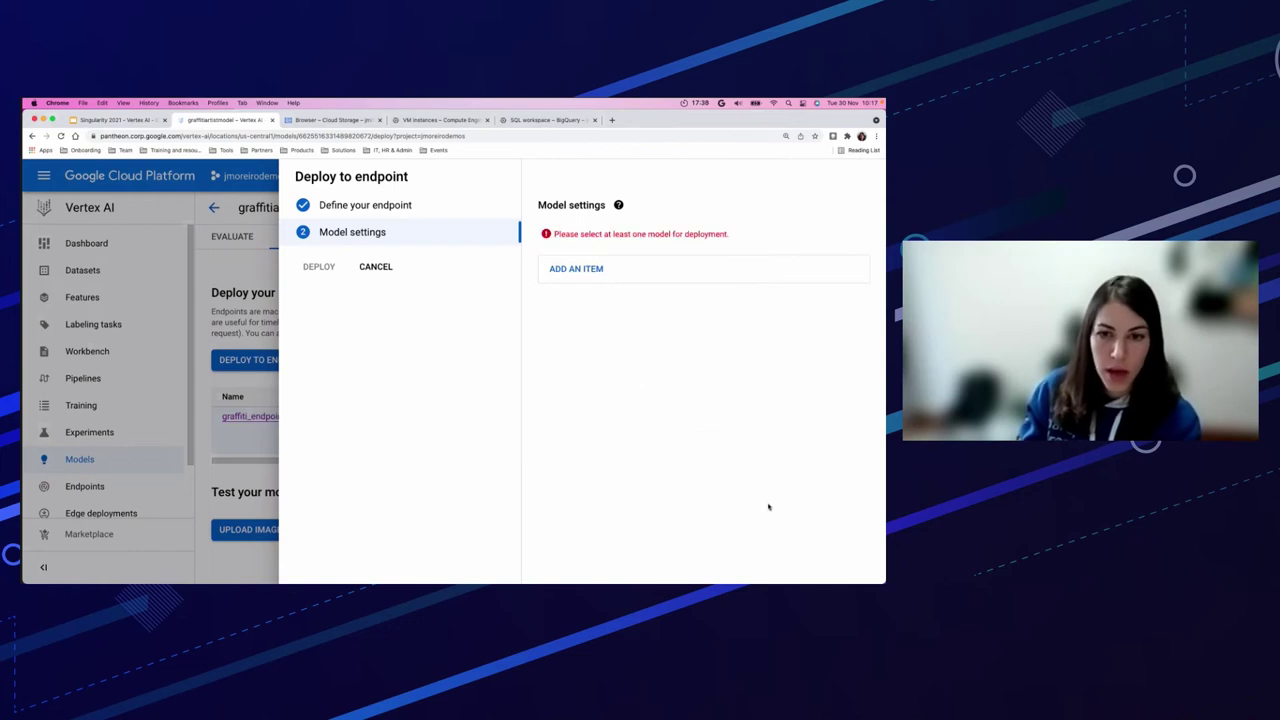
left_click(373, 267)
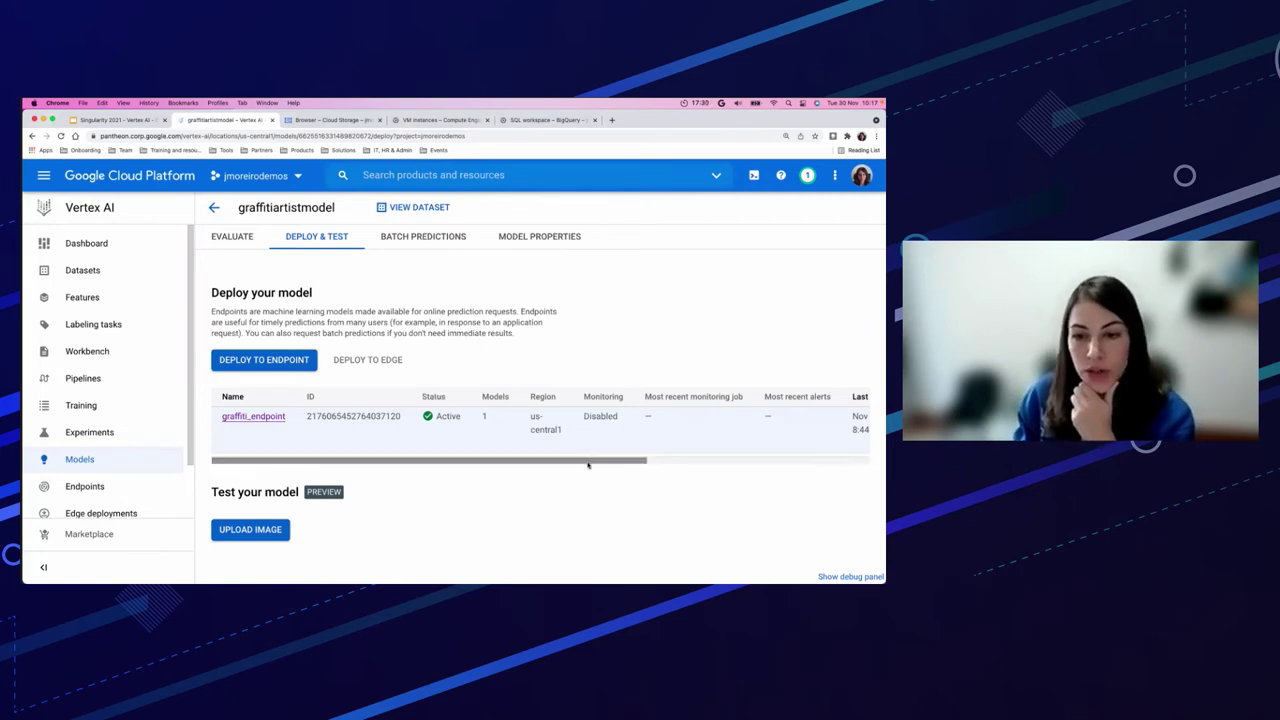
View the REST sample request for graffiti_endpoint, including its JSON object and environment variables, and close it.
scroll(588, 464, "right", 5)
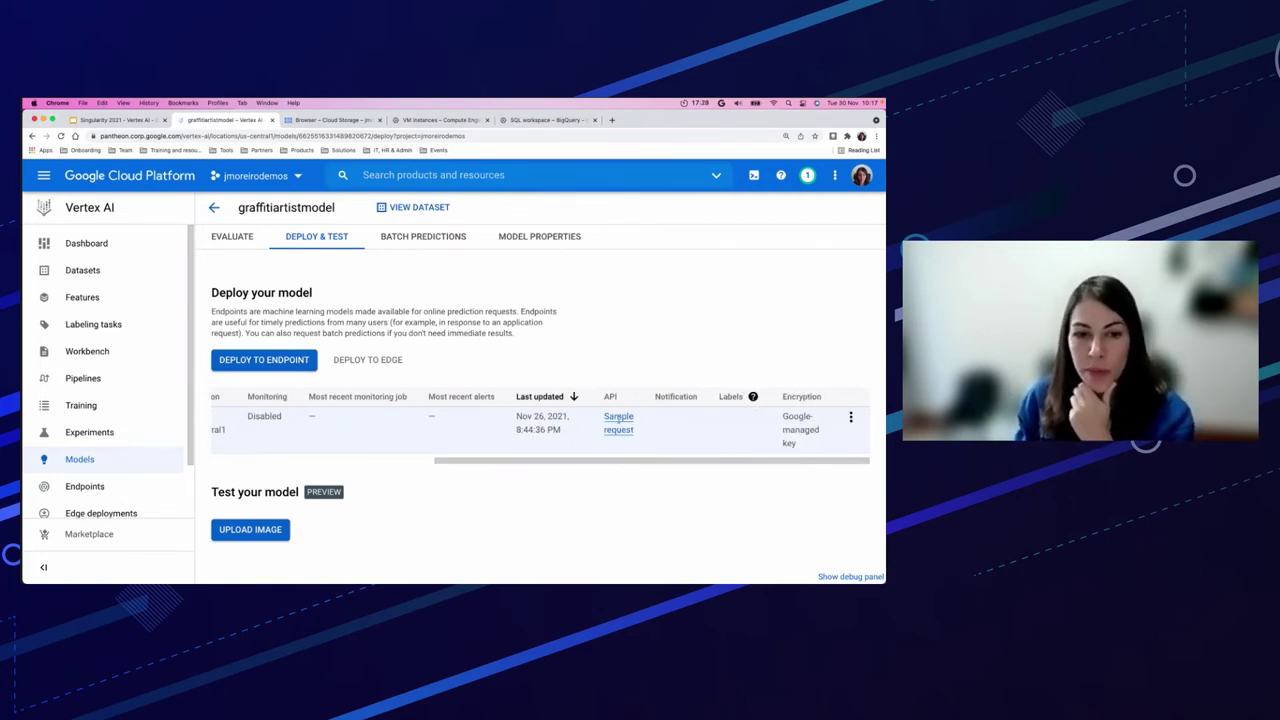
left_click(618, 418)
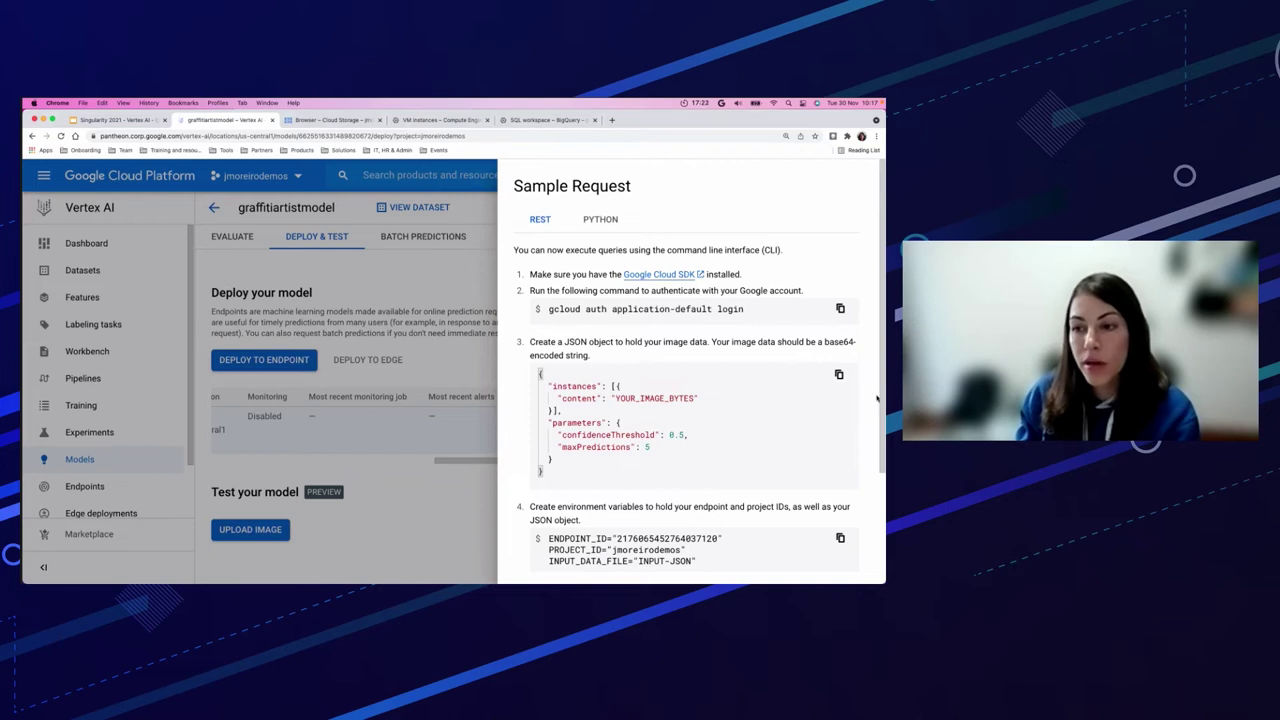
scroll(860, 400, "down", 4)
scroll(810, 380, "up", 4)
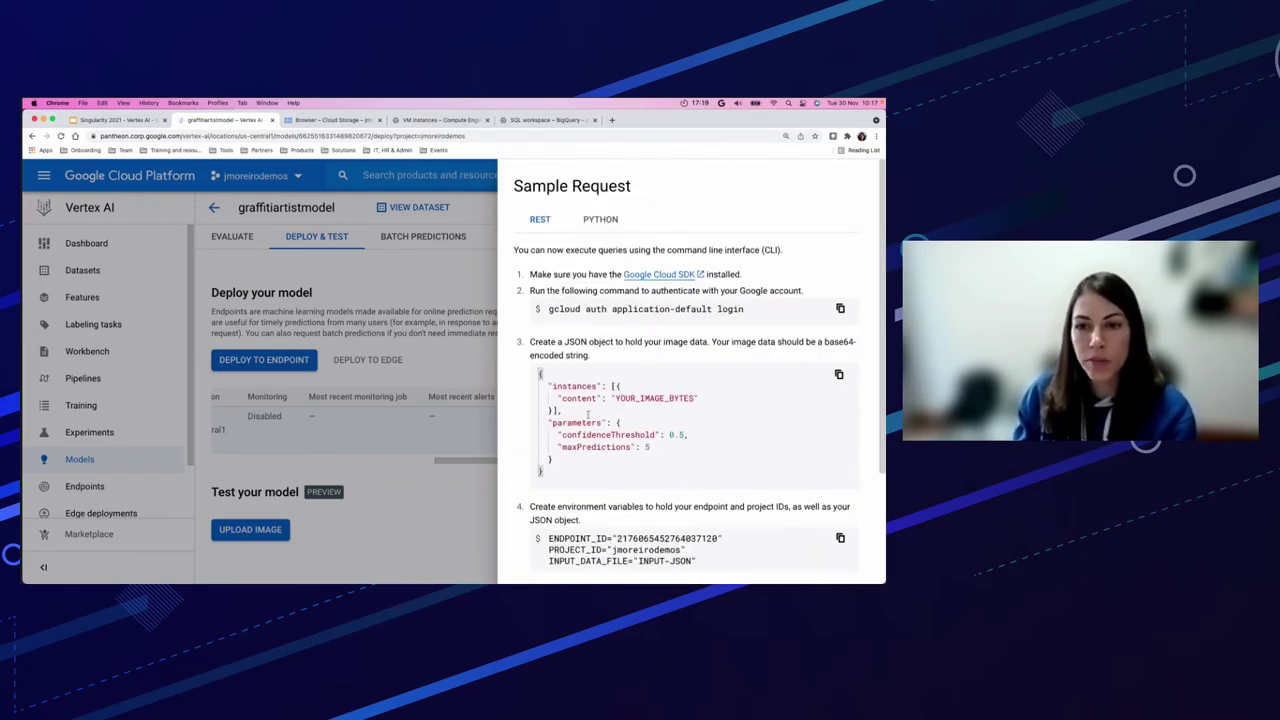
left_click(437, 502)
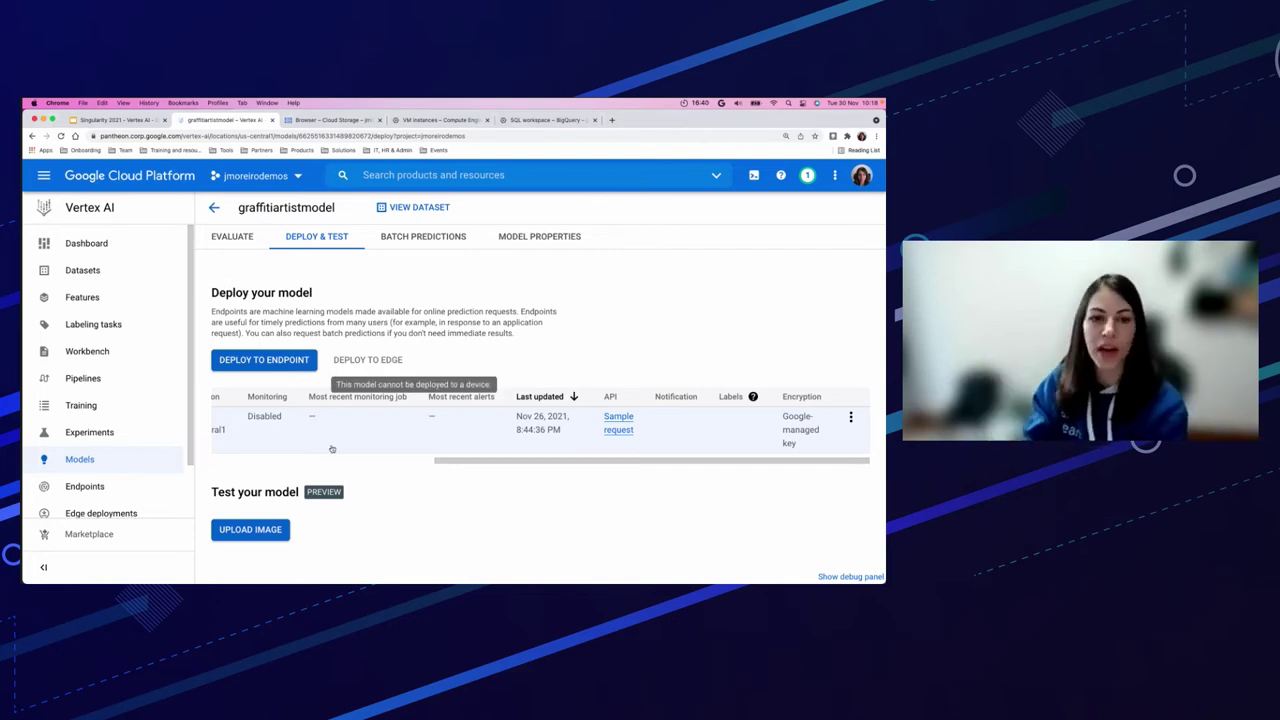
Test the model with the image 00000023.jpg from the banksy folder and review the prediction score of each artist label.
left_click(267, 533)
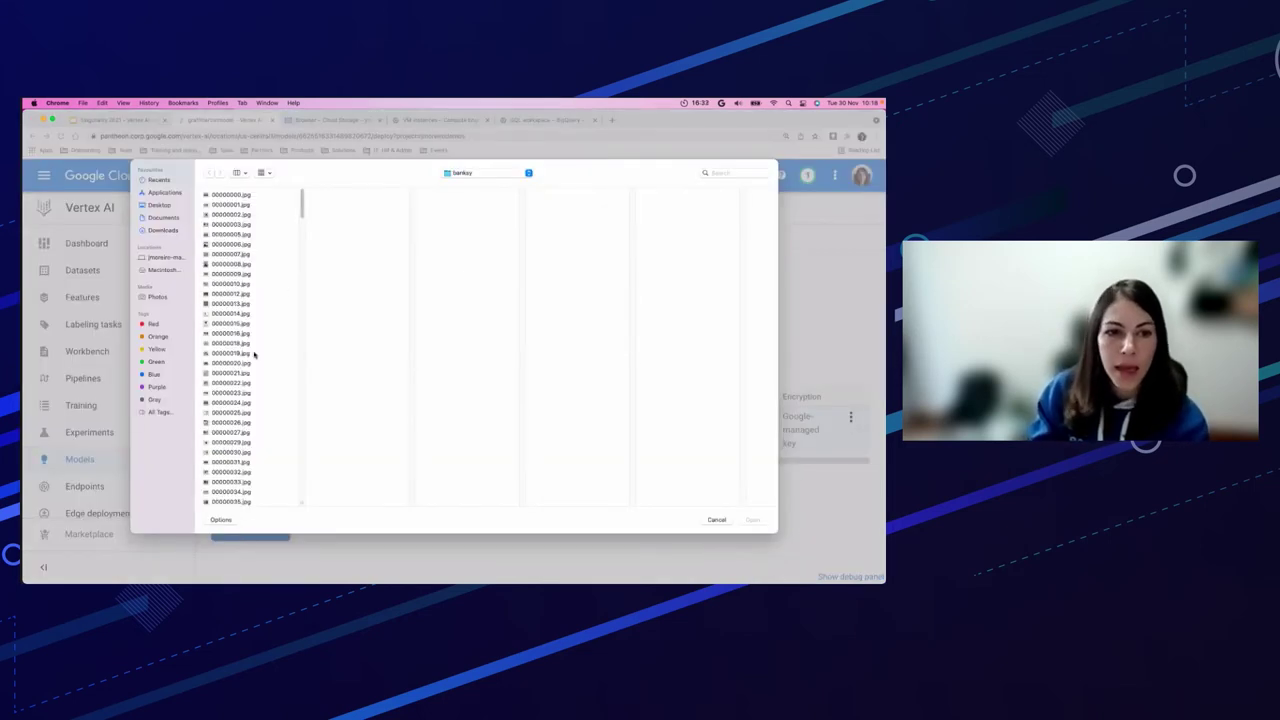
left_click(250, 314)
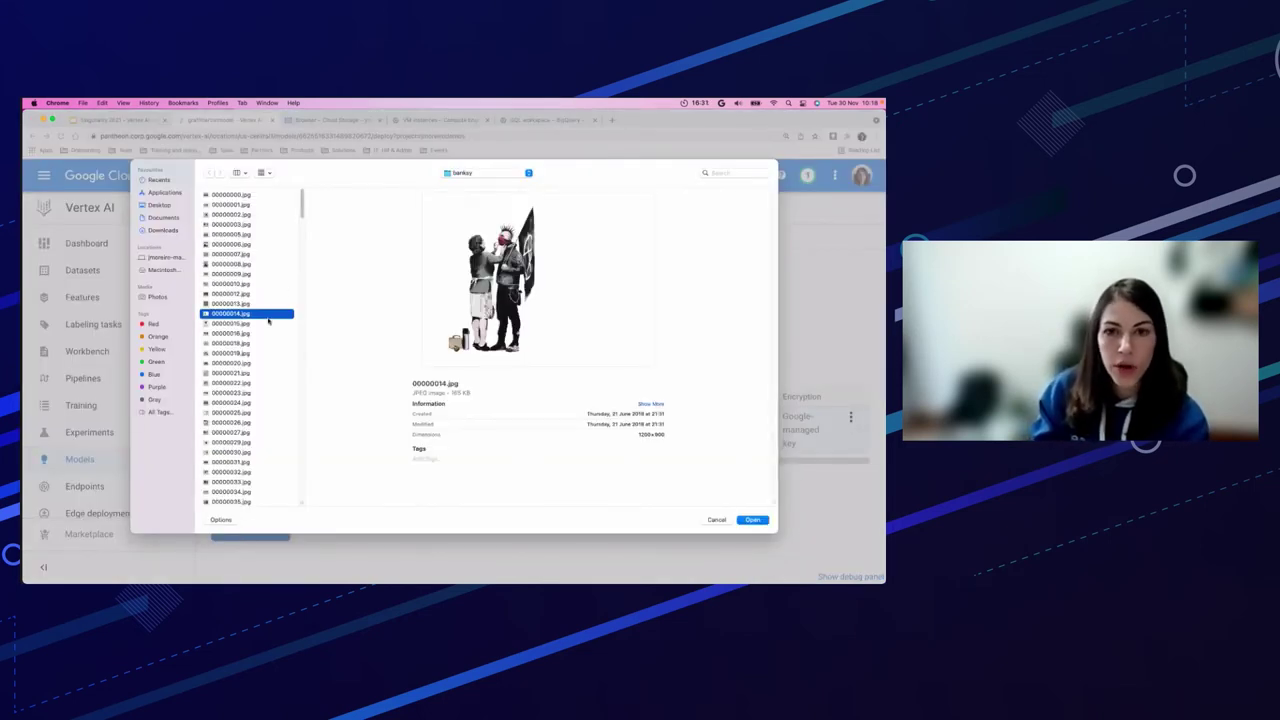
left_click(235, 393)
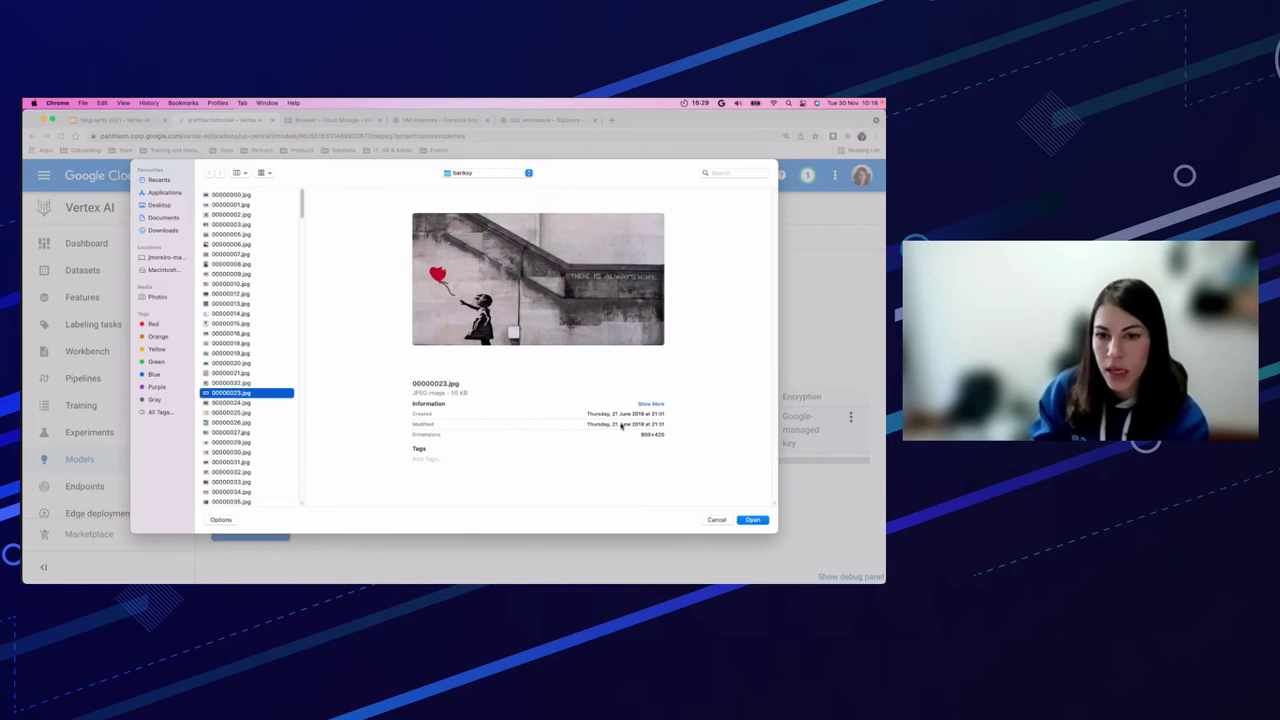
left_click(753, 520)
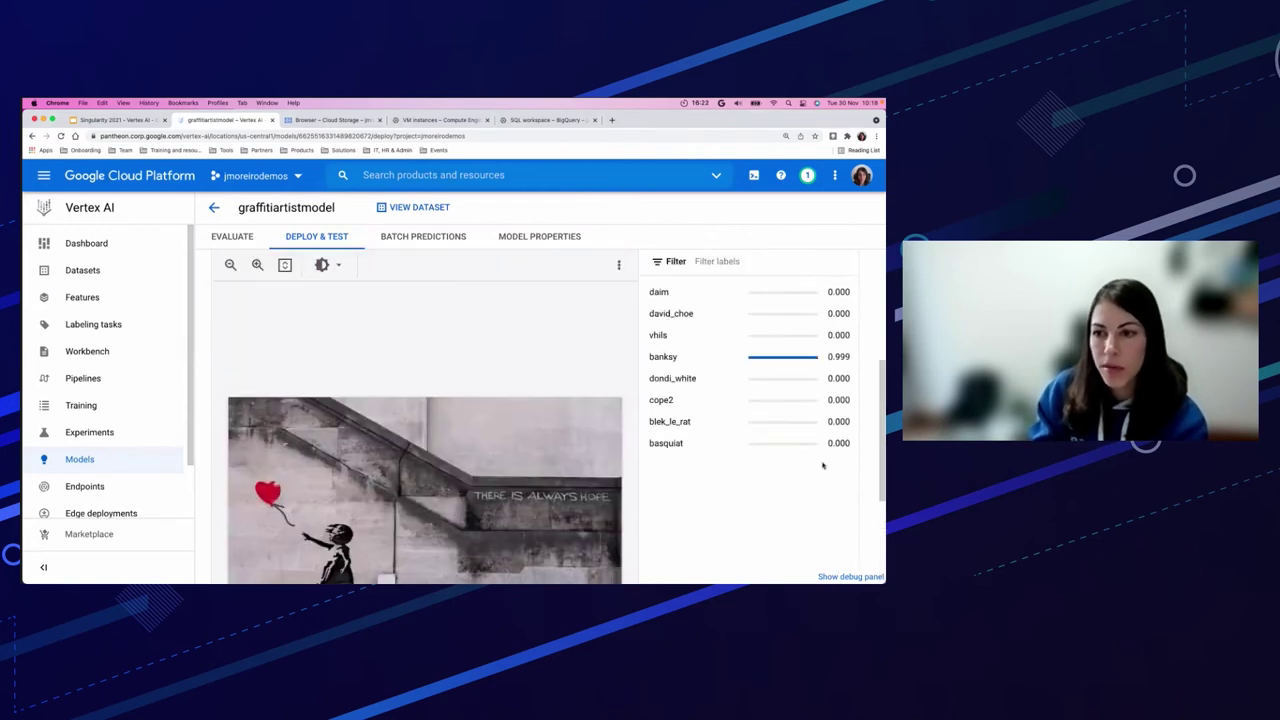
scroll(777, 500, "up", 3)
scroll(777, 500, "down", 1)
scroll(777, 501, "down", 3)
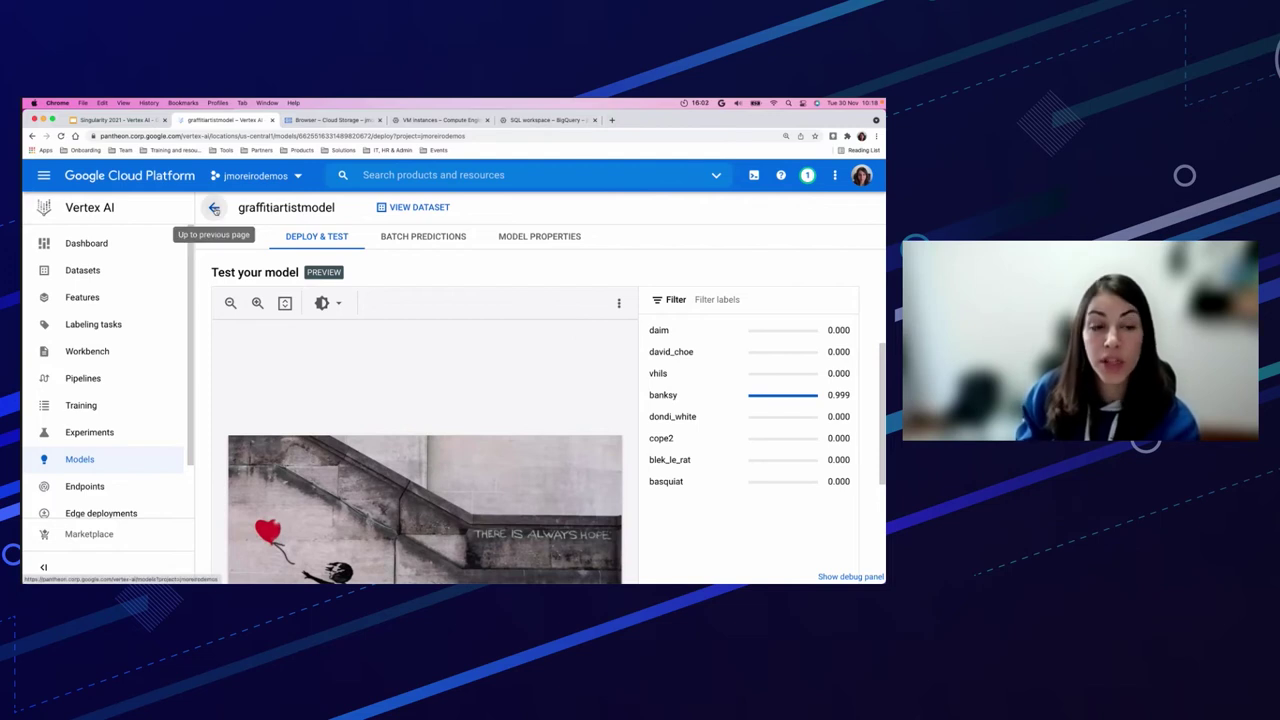
left_click(214, 207)
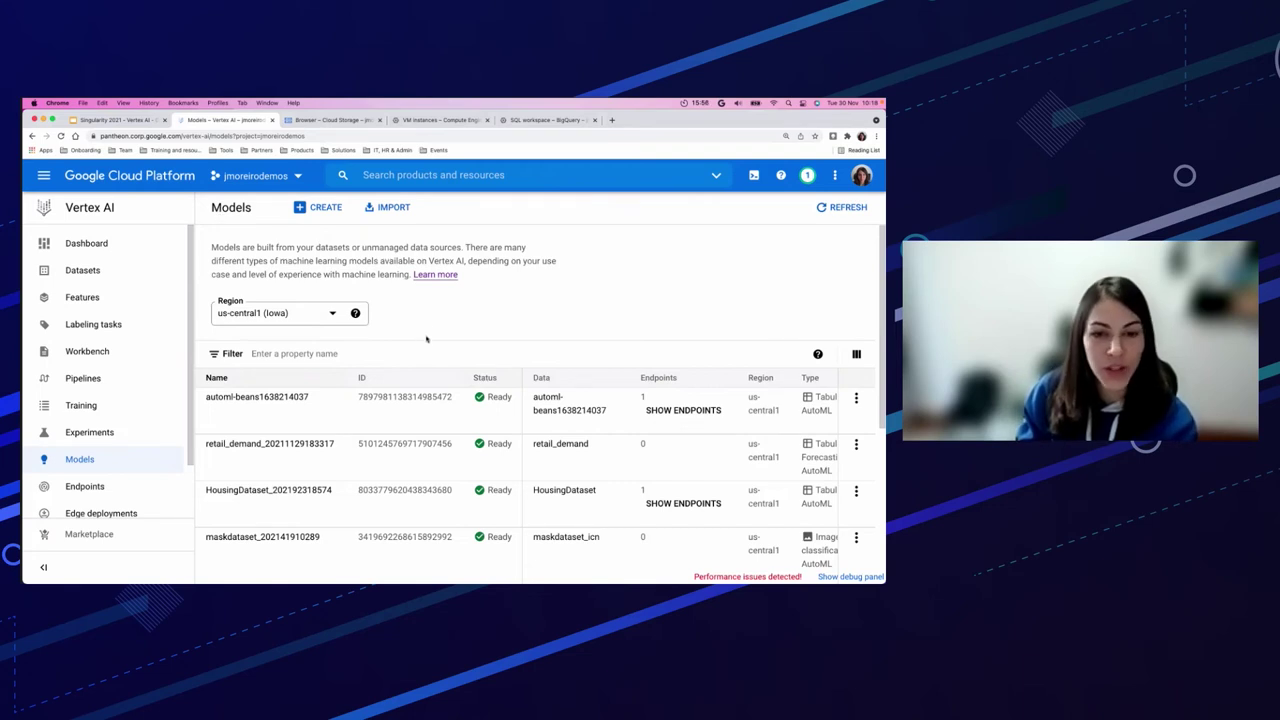
scroll(470, 450, "down", 3)
scroll(487, 490, "down", 2)
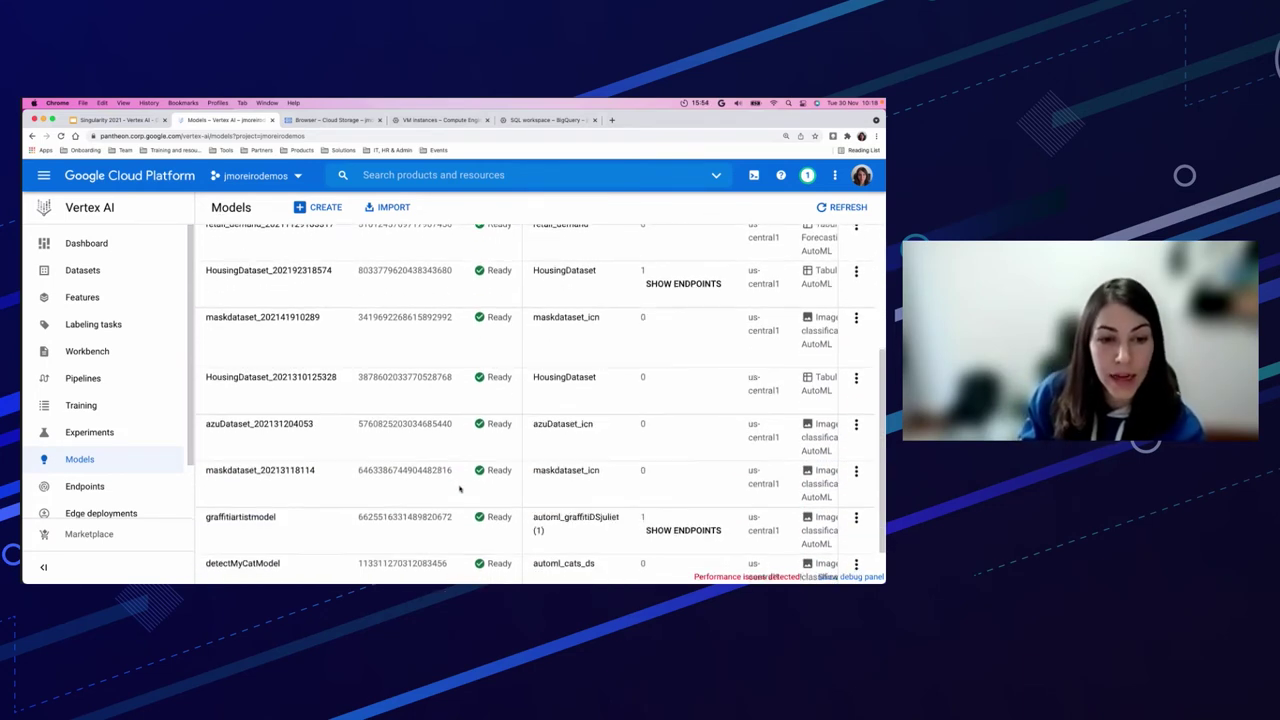
left_click(263, 422)
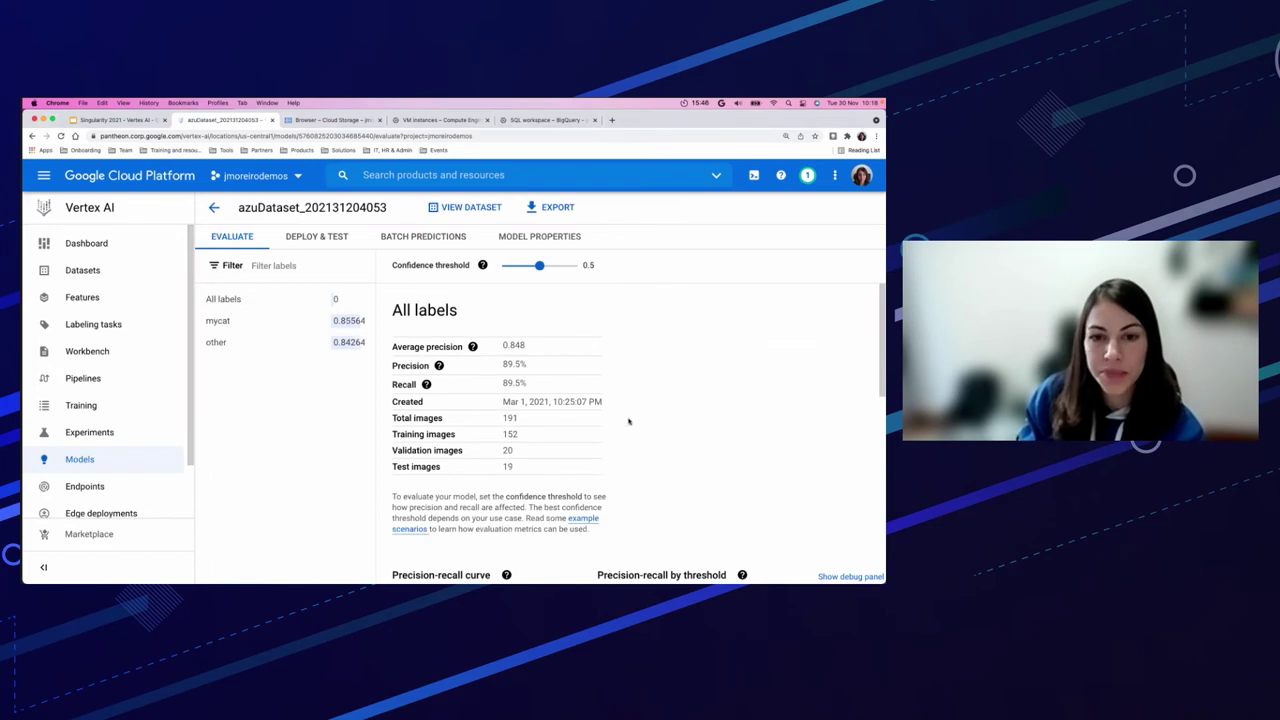
scroll(630, 422, "down", 10)
scroll(632, 447, "up", 10)
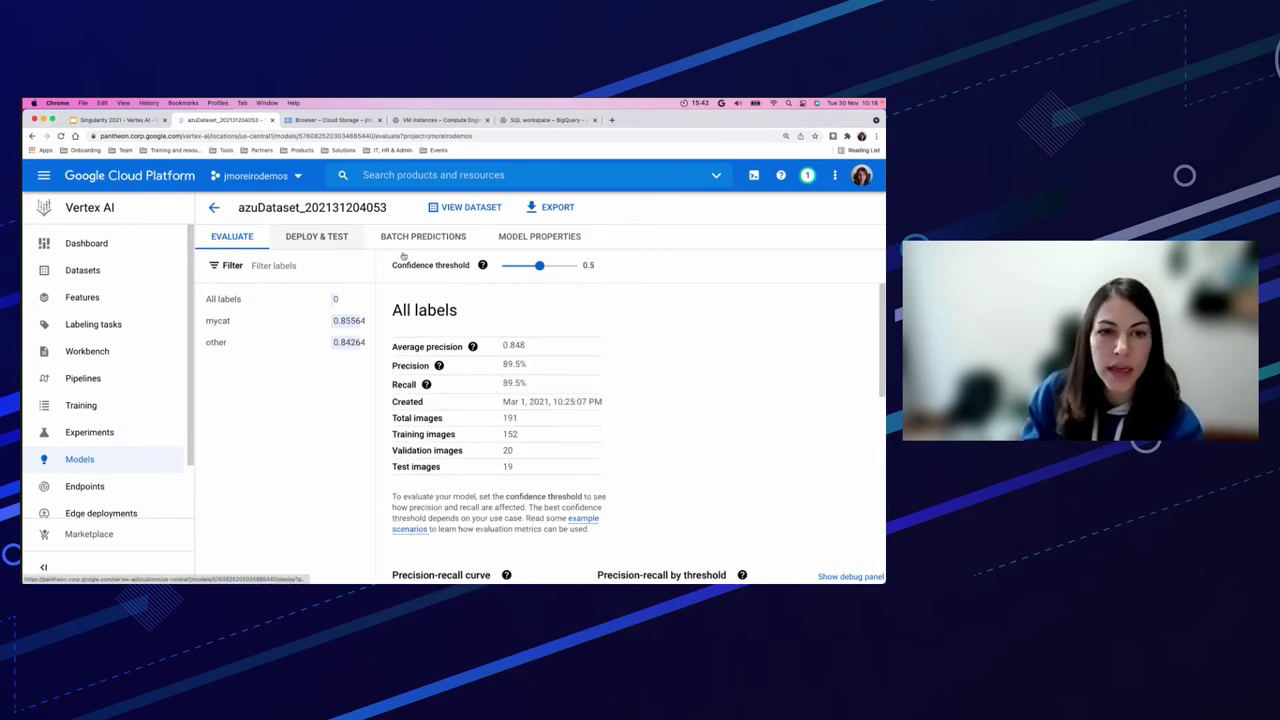
Open the model's deployment and testing options and look through the edge-optimized export formats from TF Lite to TensorFlow.js.
left_click(316, 236)
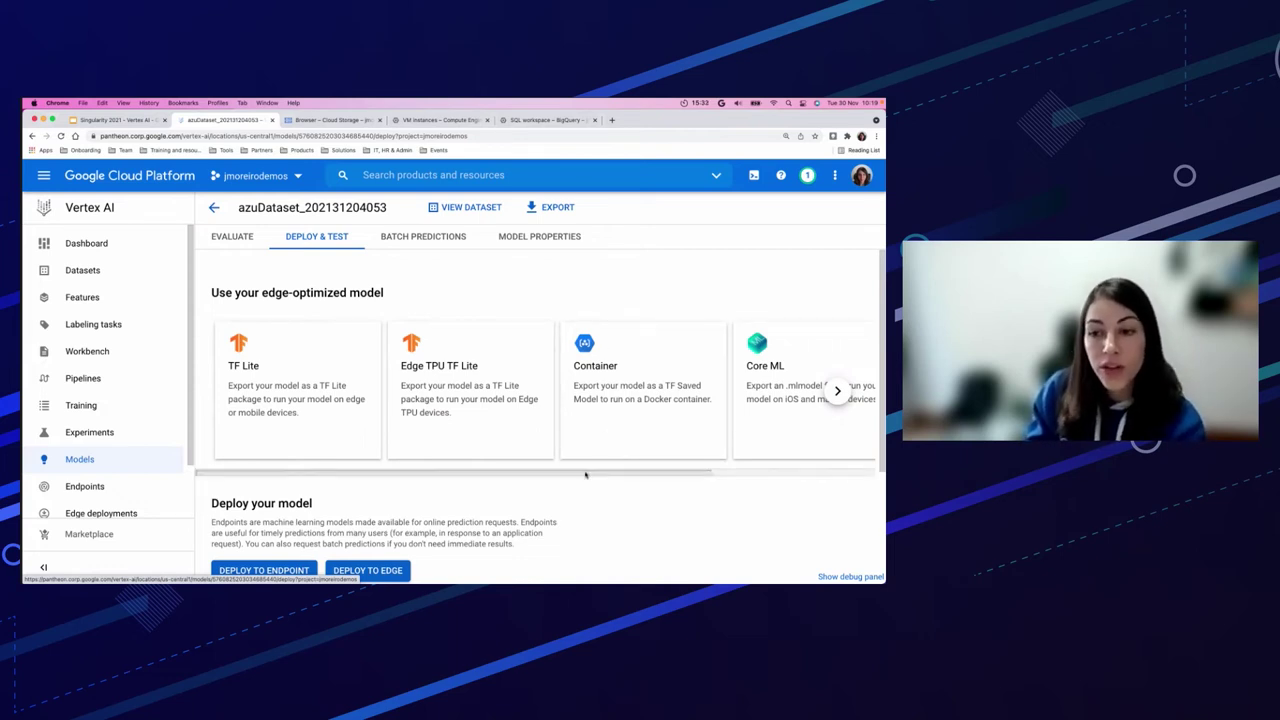
scroll(620, 478, "right", 3)
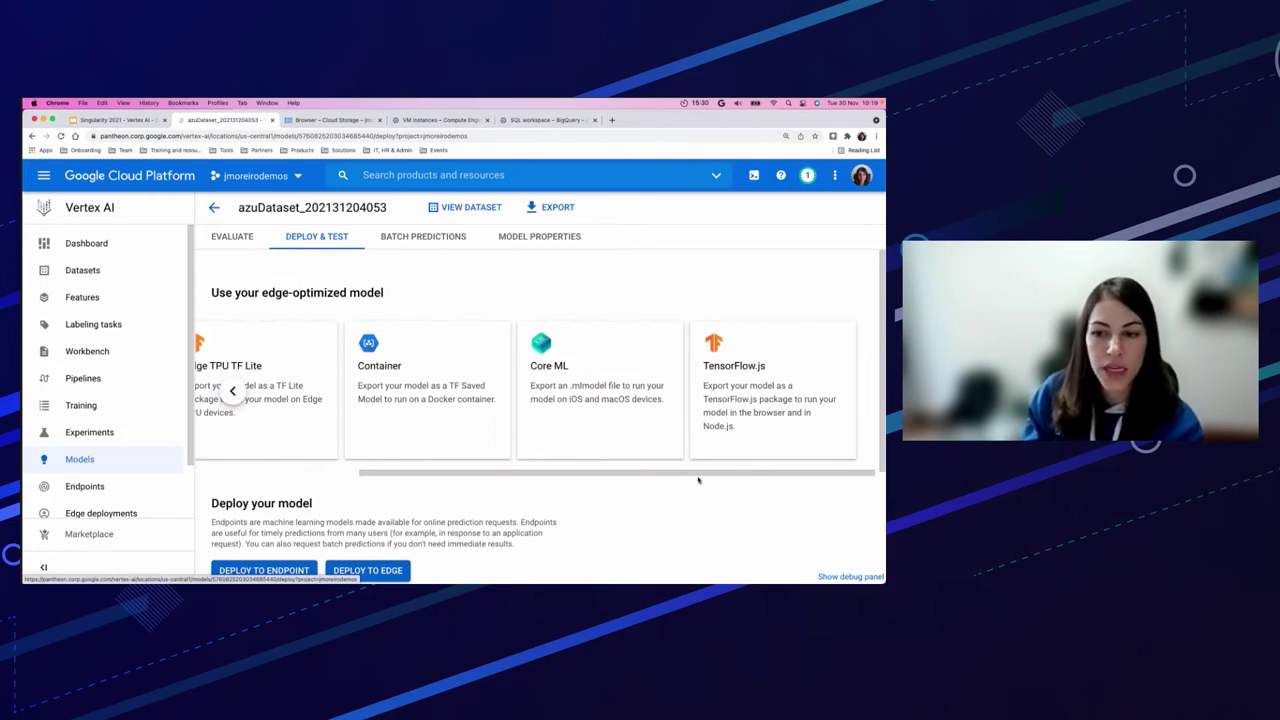
scroll(697, 478, "left", 5)
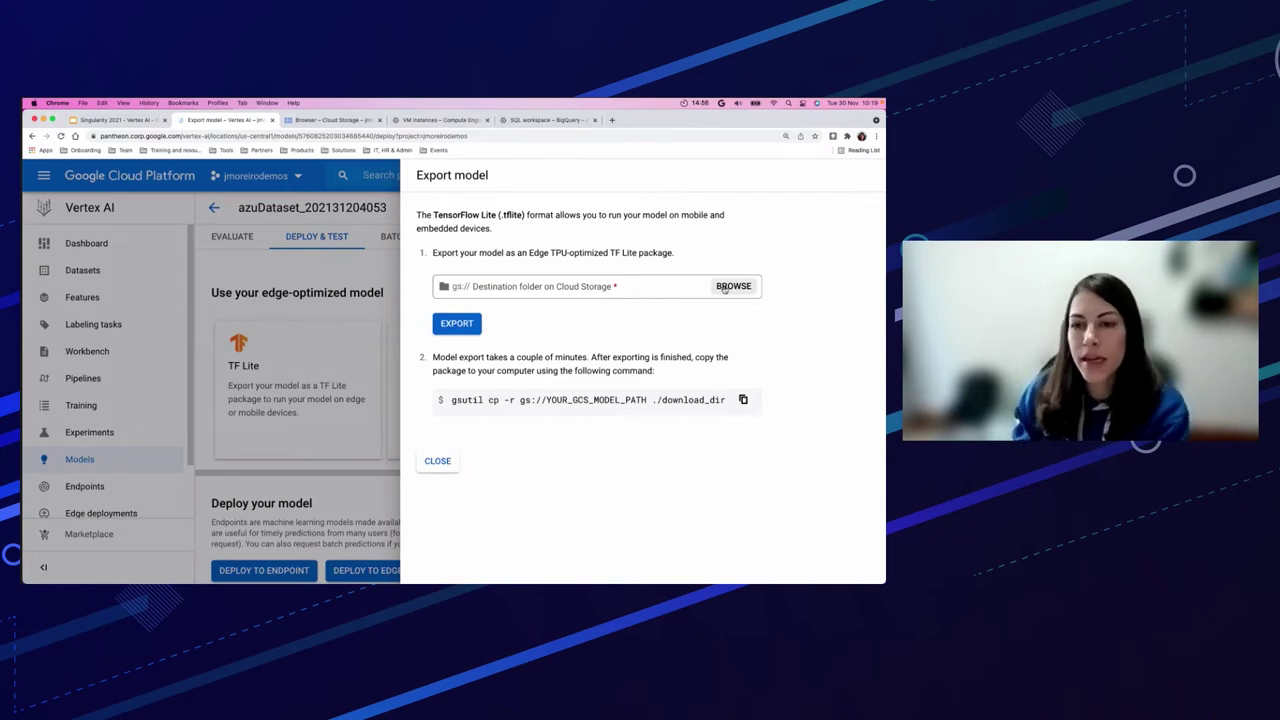
Export the model as an Edge TPU-optimized TF Lite package to the edgemodelsjuliet Cloud Storage bucket.
left_click(727, 287)
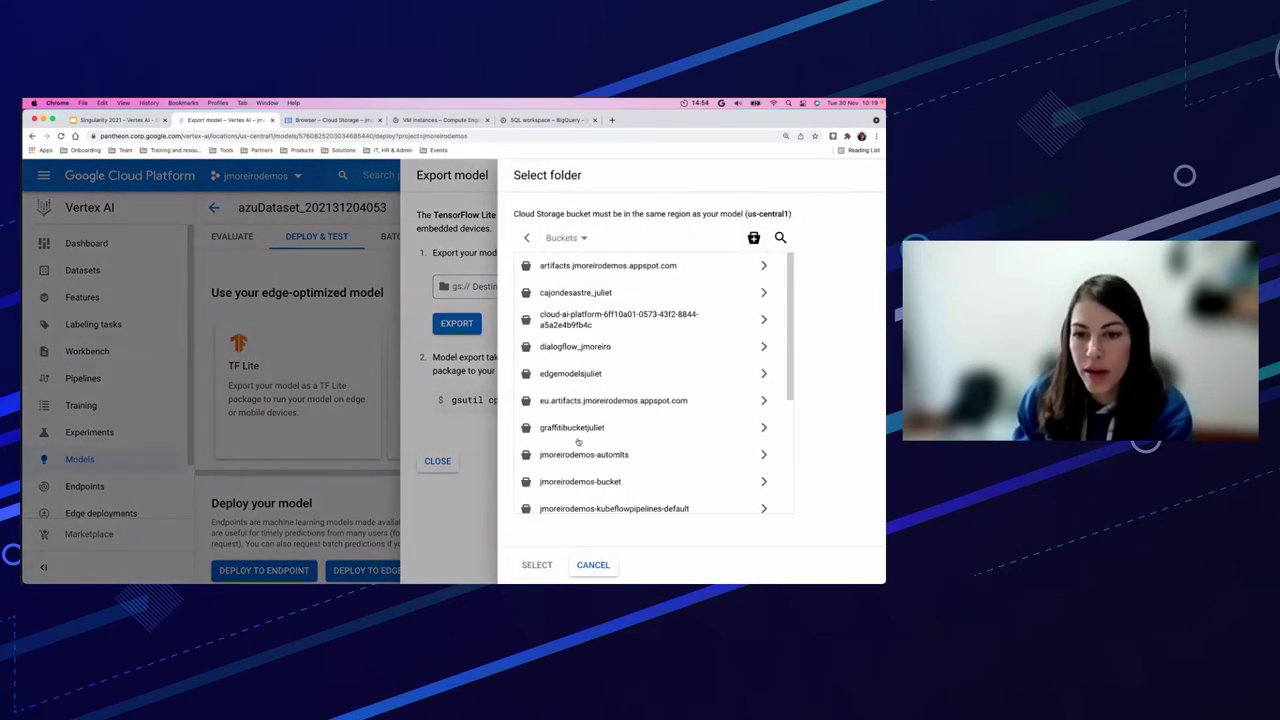
left_click(570, 377)
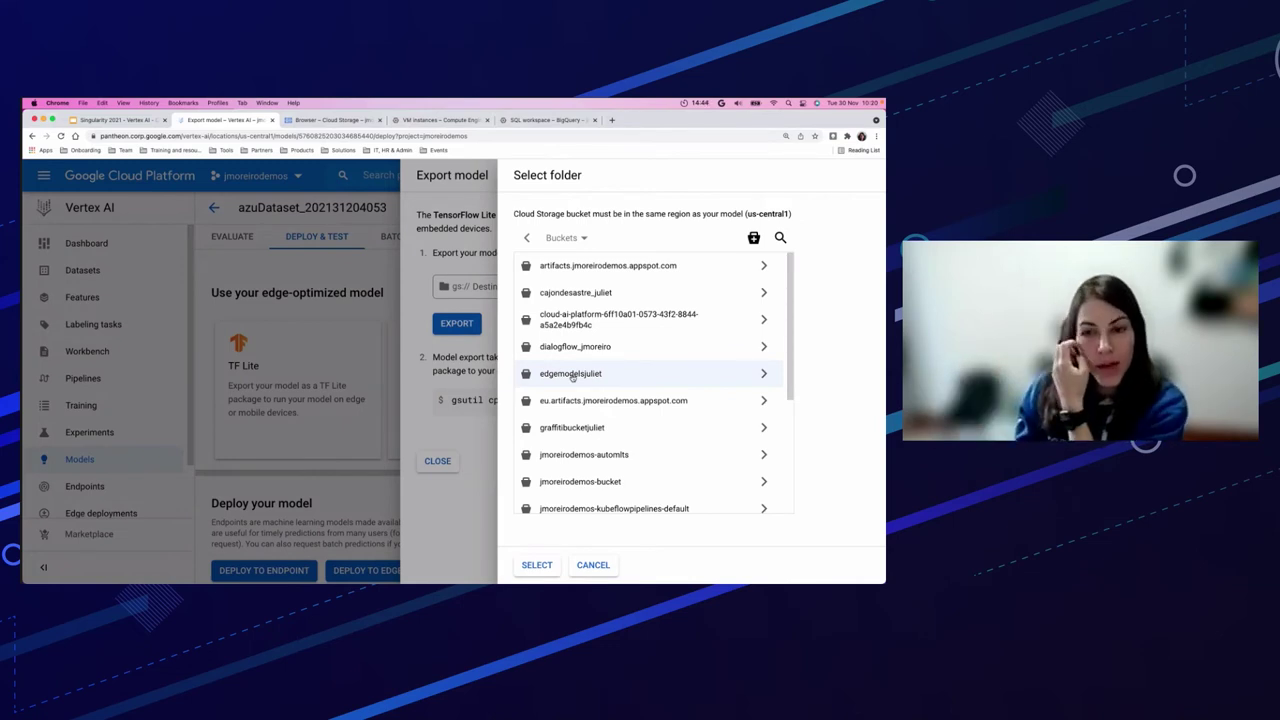
left_click(534, 567)
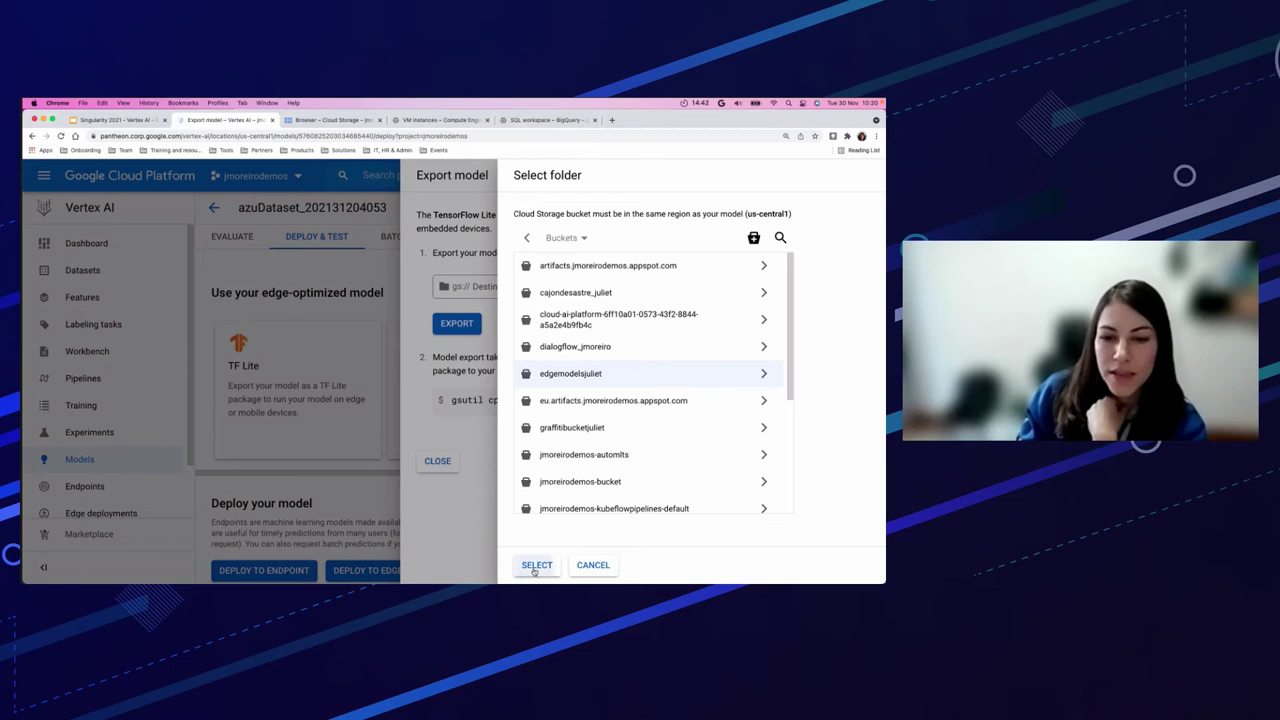
left_click(460, 324)
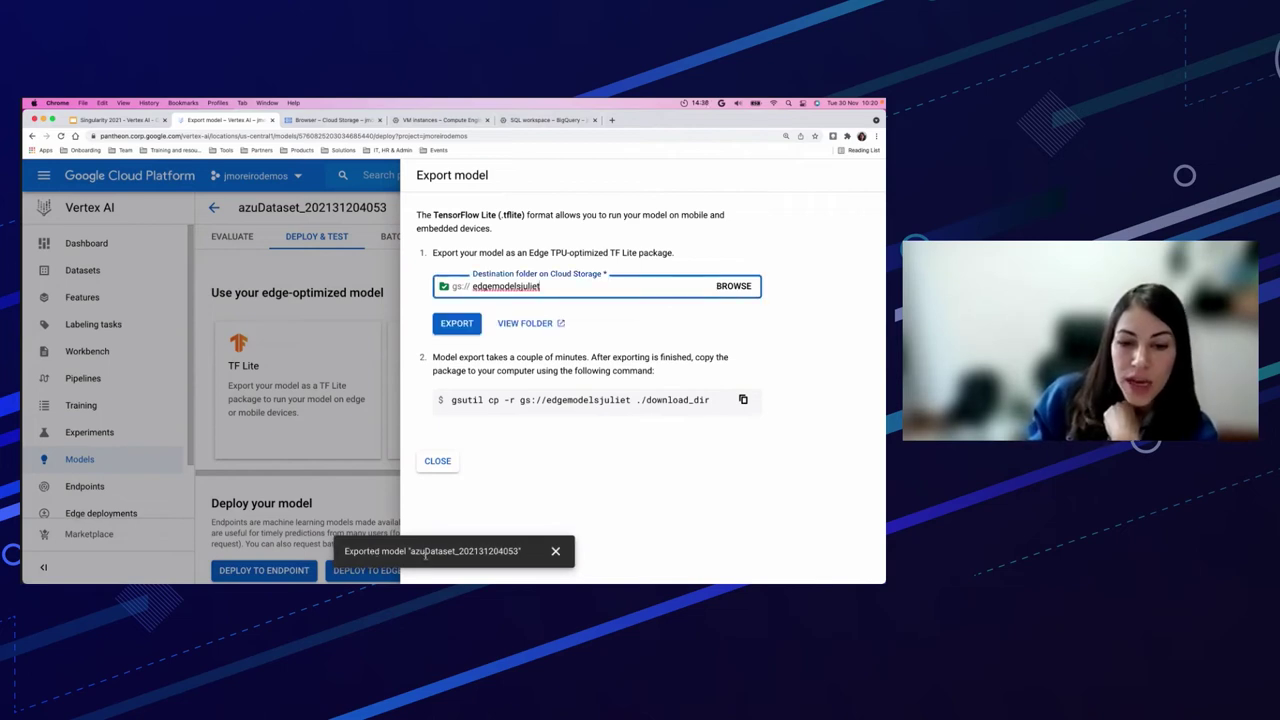
Switch to Cloud Storage and browse the edgemodelsjuliet bucket down to the timestamped edgetpu-tflite folder holding the exported model file.
left_click(330, 120)
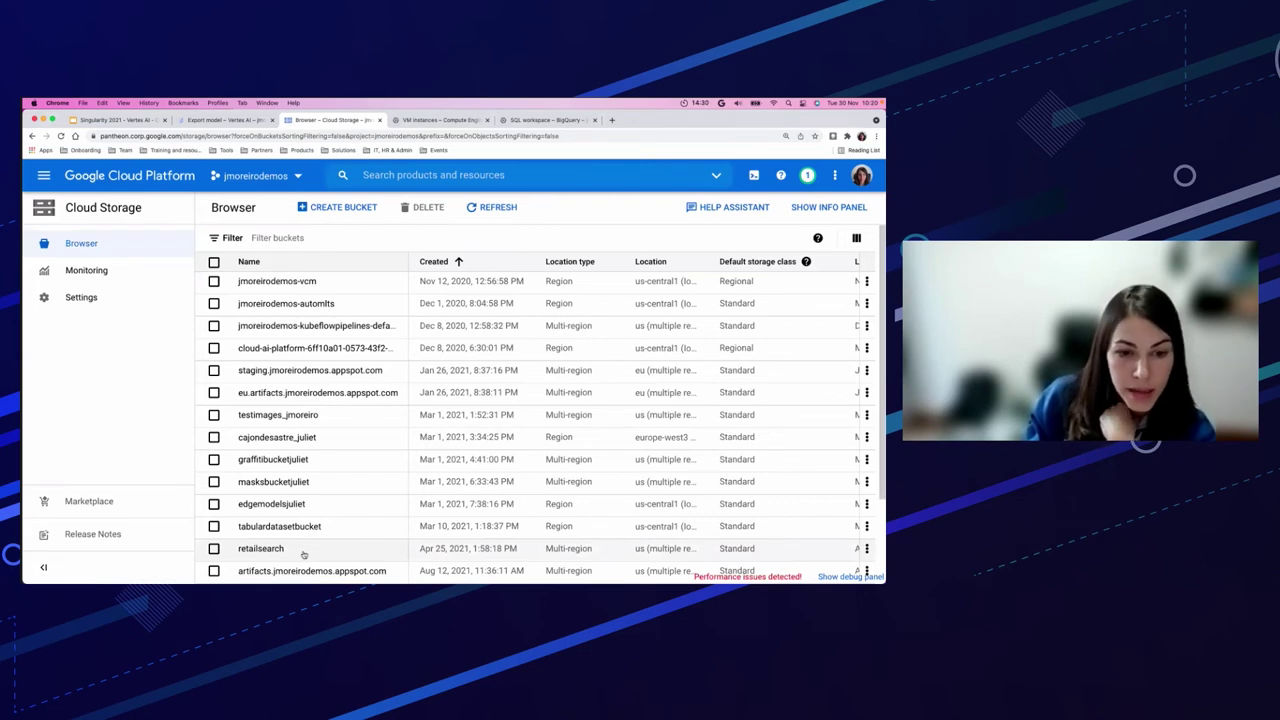
left_click(287, 507)
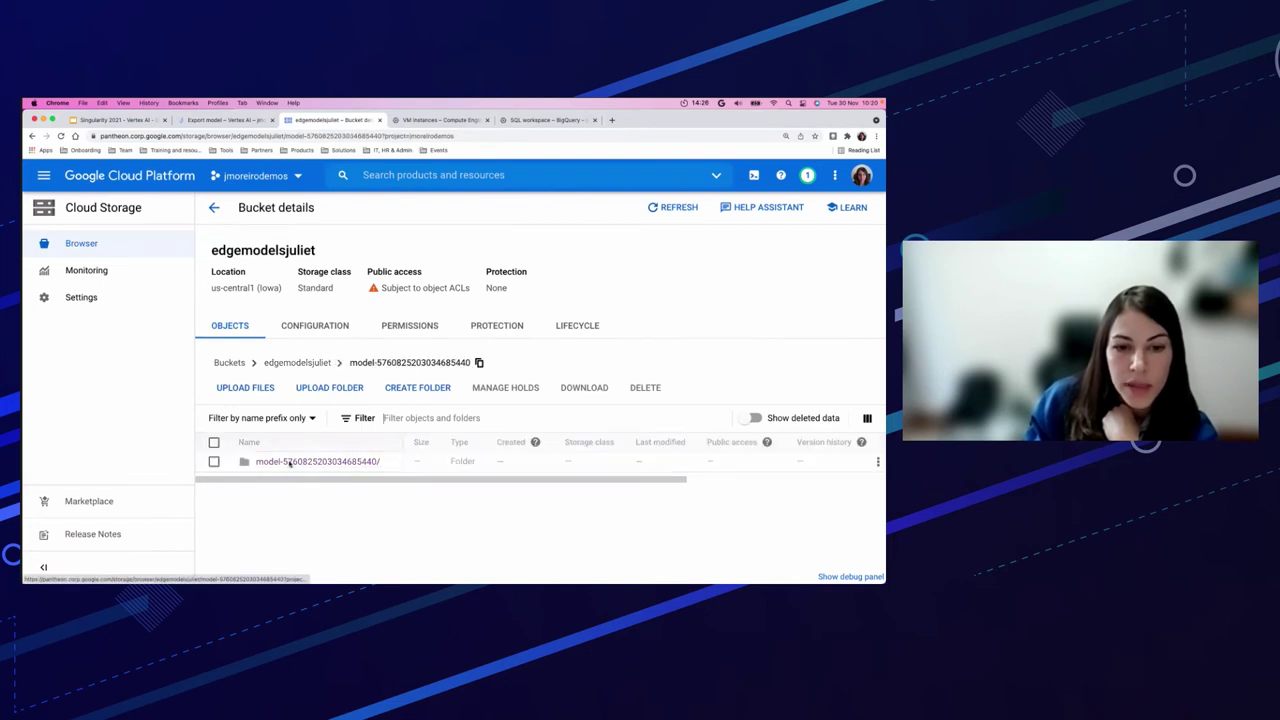
left_click(290, 462)
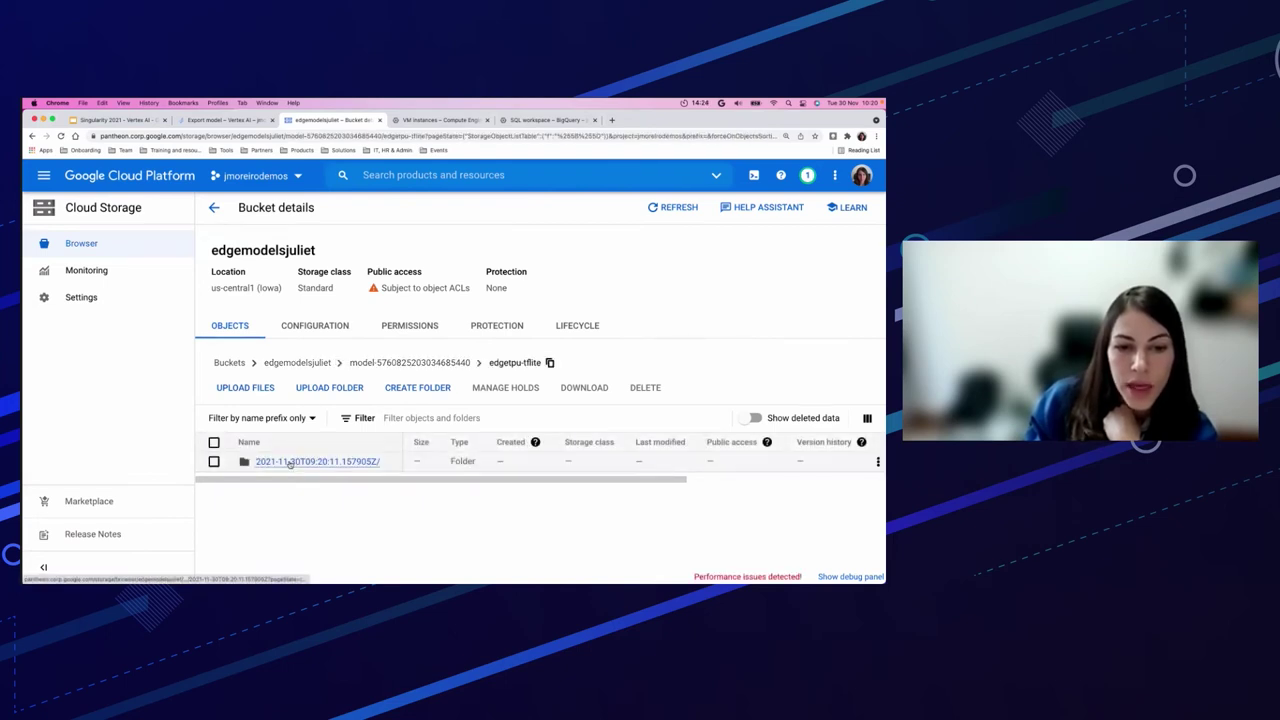
left_click(290, 462)
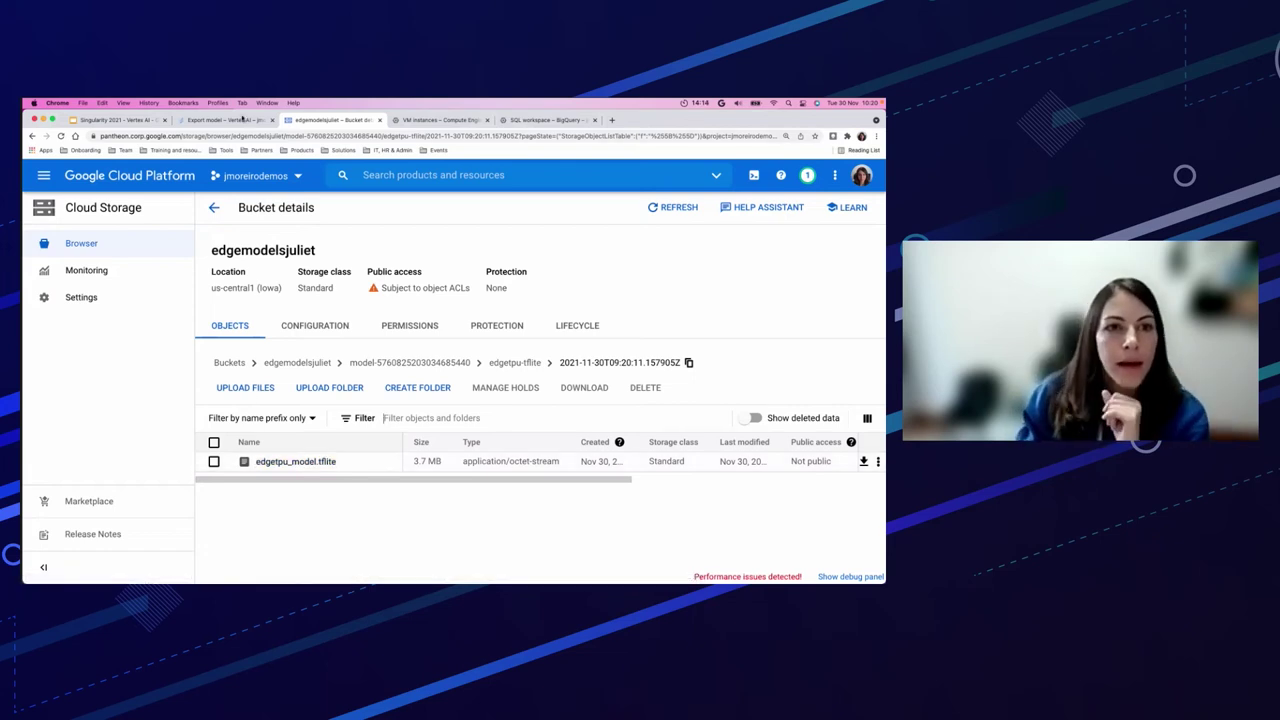
Return to Vertex AI and look over the user-managed and managed notebooks in Workbench.
left_click(242, 119)
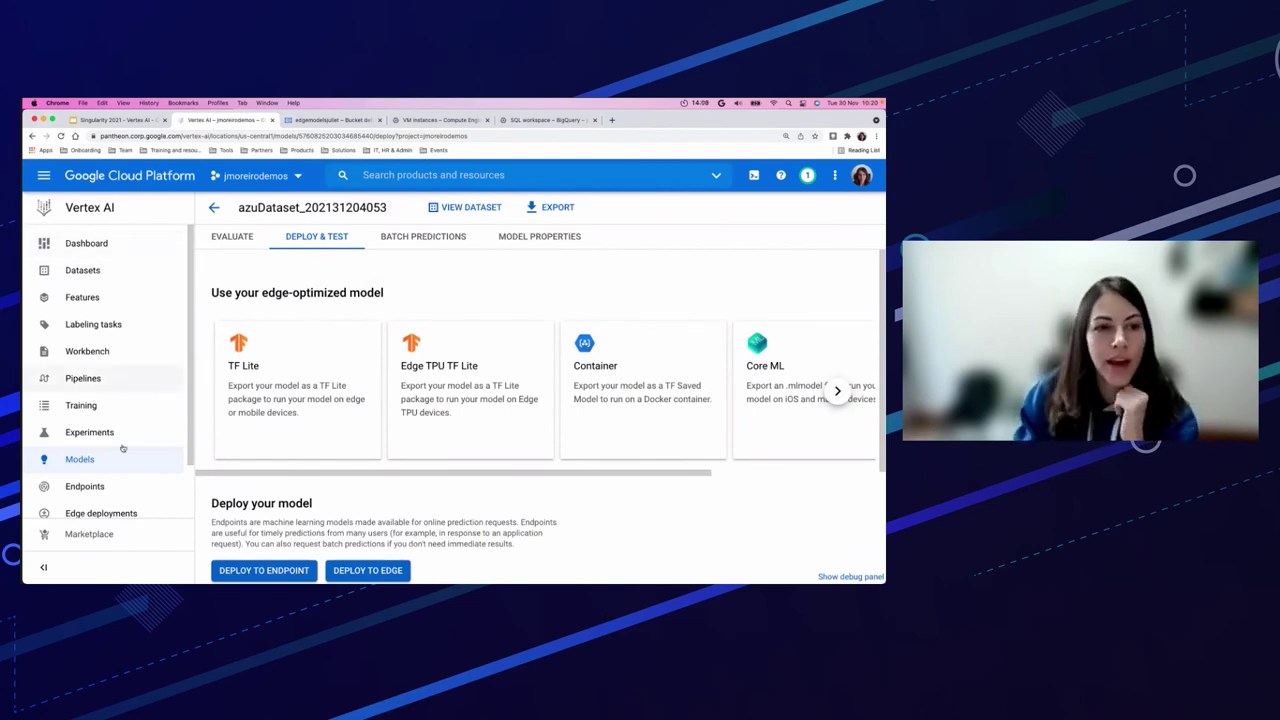
scroll(127, 500, "down", 1)
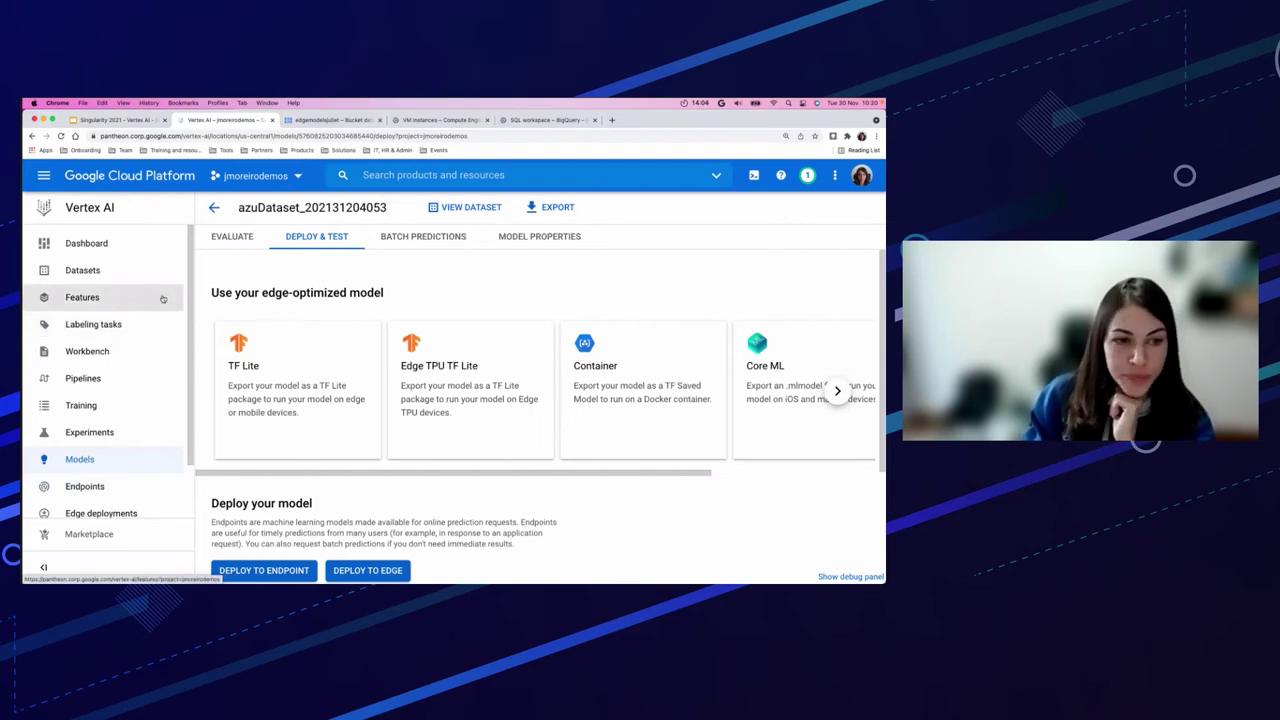
left_click(94, 358)
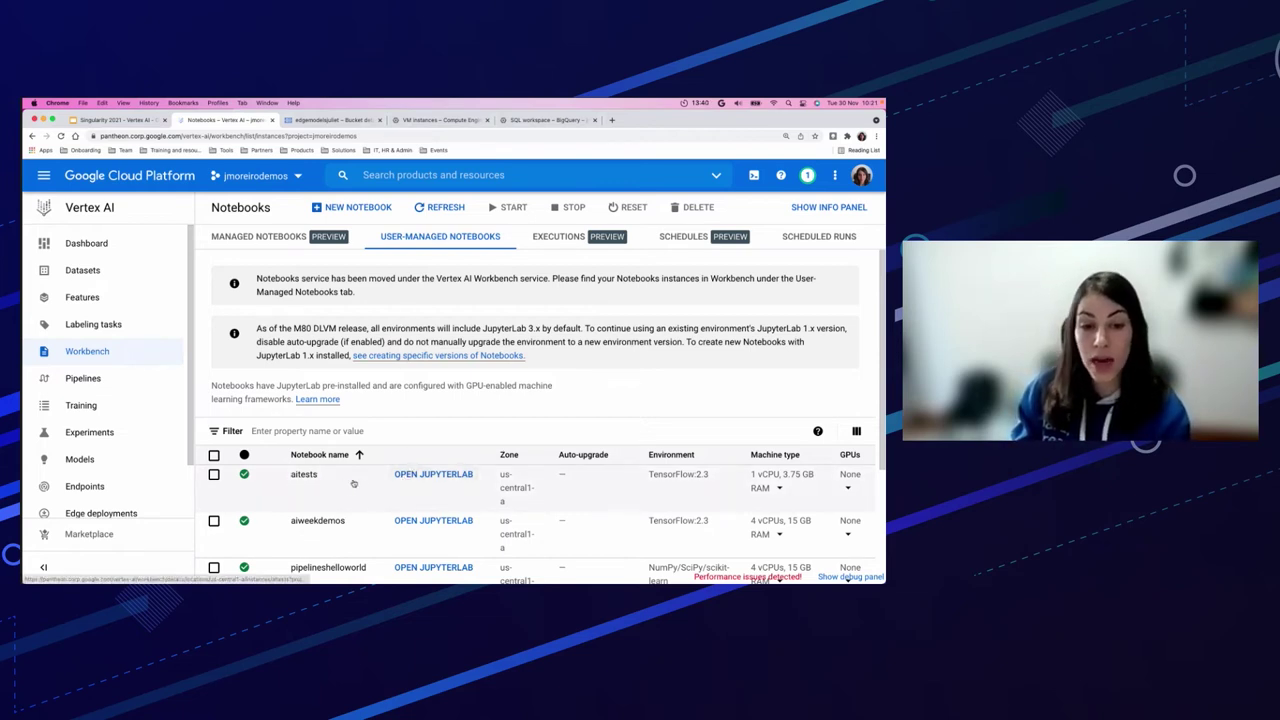
scroll(352, 485, "down", 1)
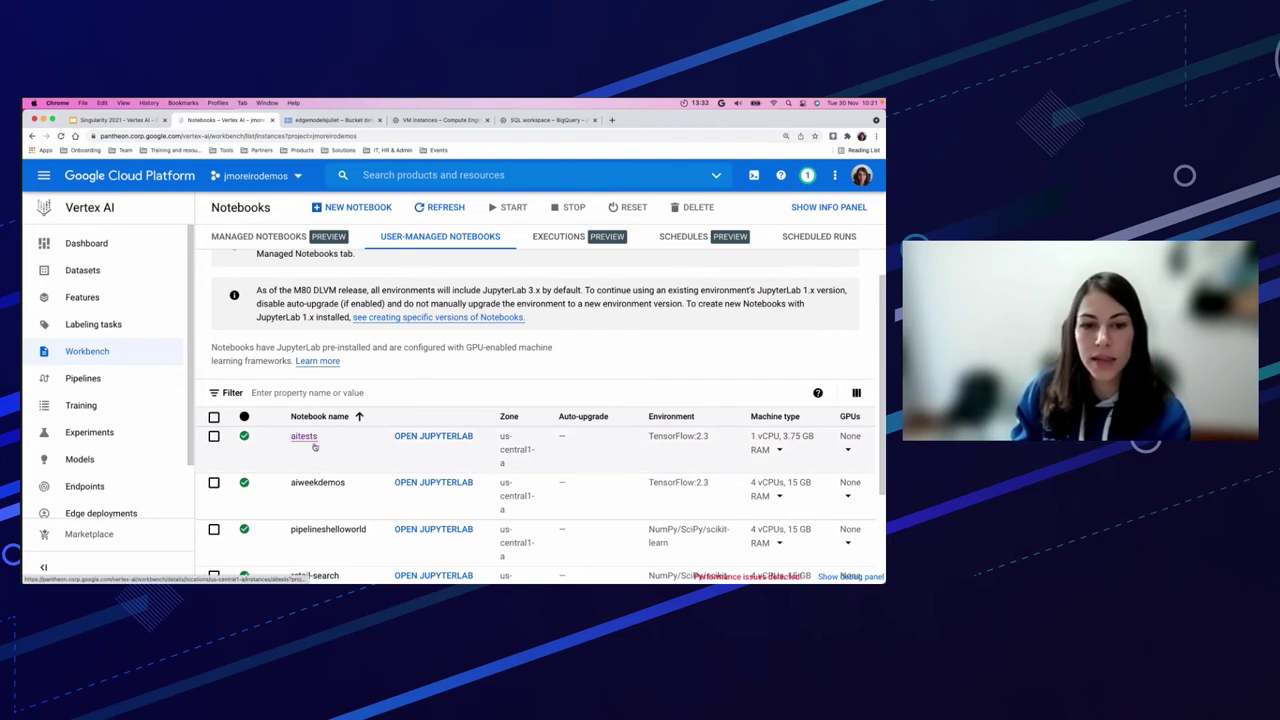
left_click(445, 120)
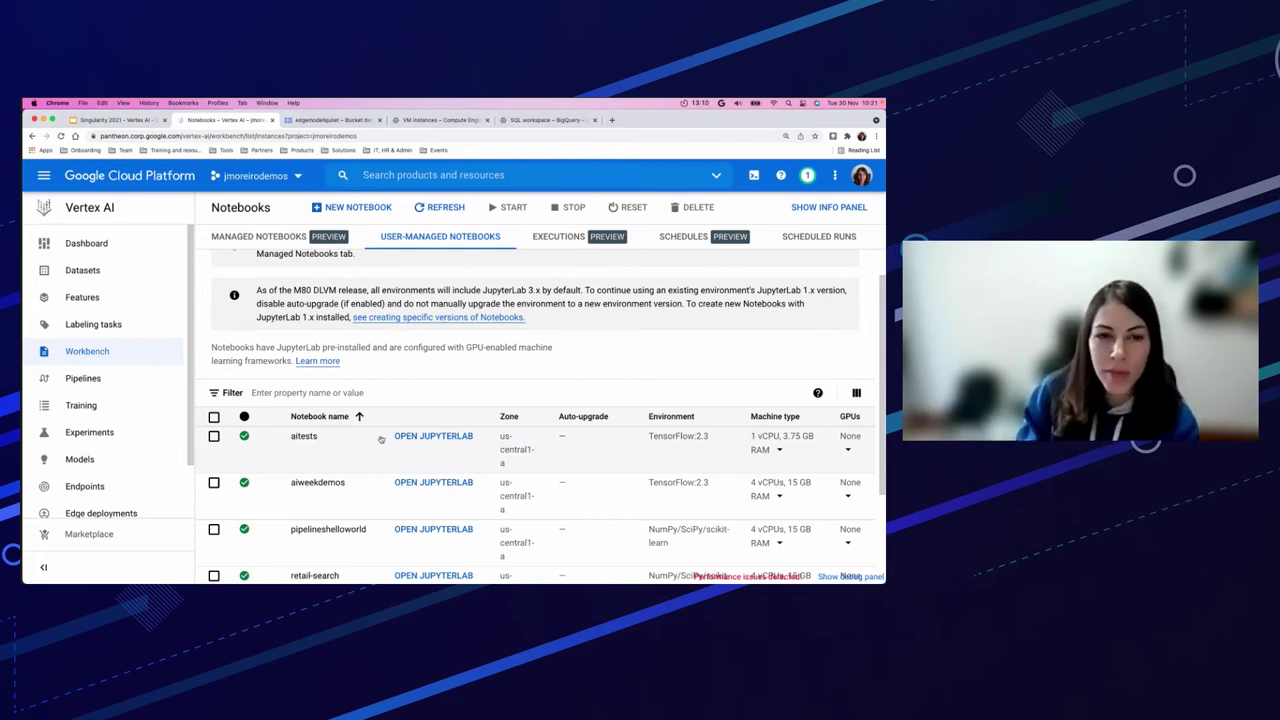
left_click(289, 237)
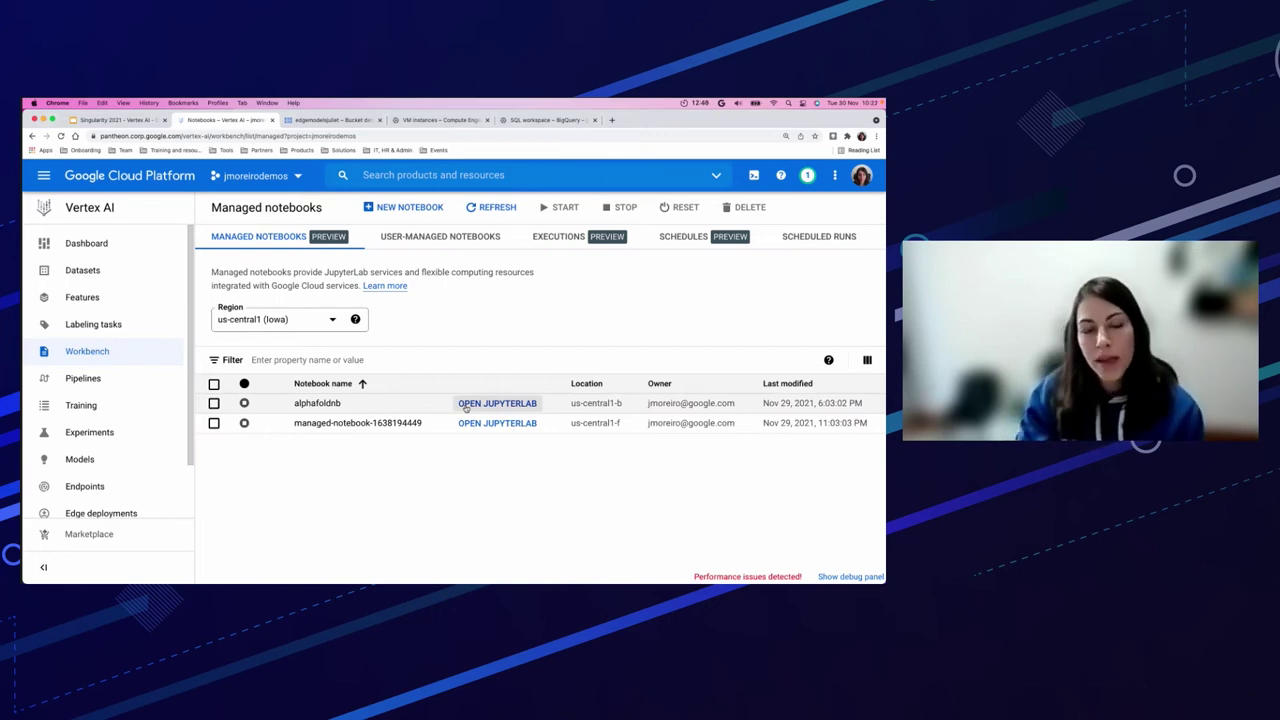
Go back to the user-managed notebooks and open JupyterLab for the pipelineshelloworld instance.
left_click(437, 240)
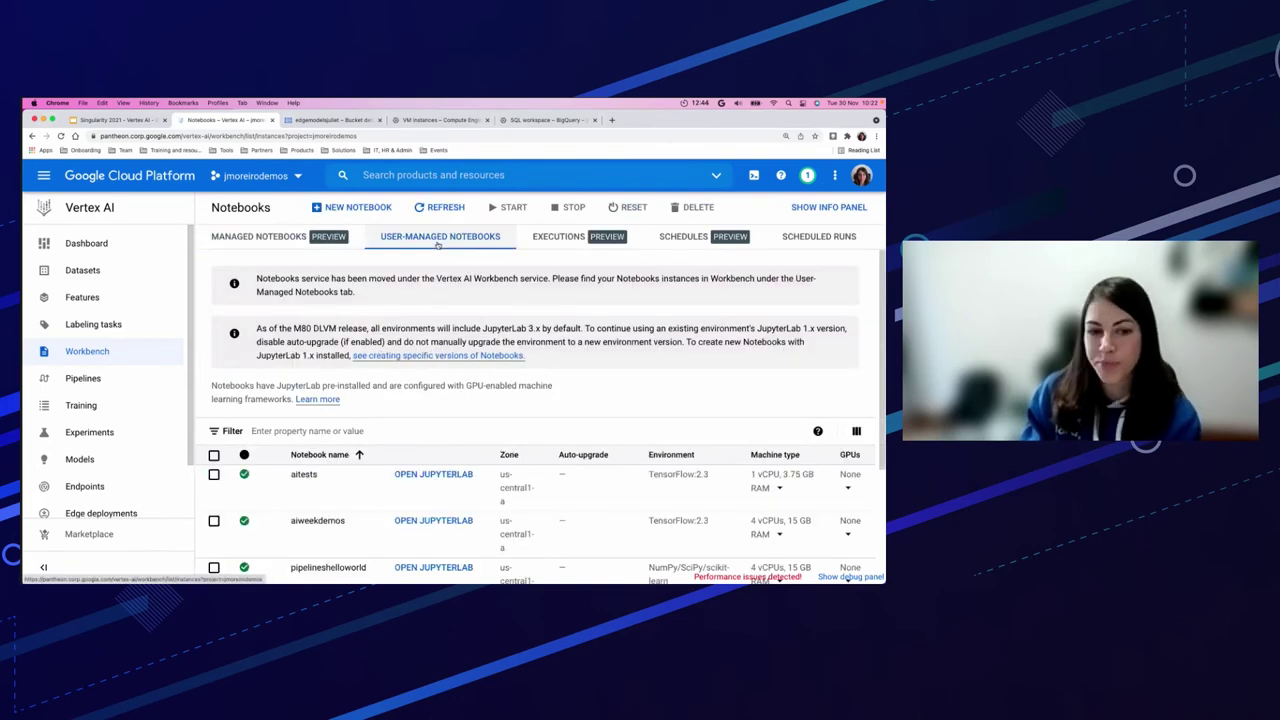
scroll(400, 518, "down", 2)
scroll(400, 518, "down", 1)
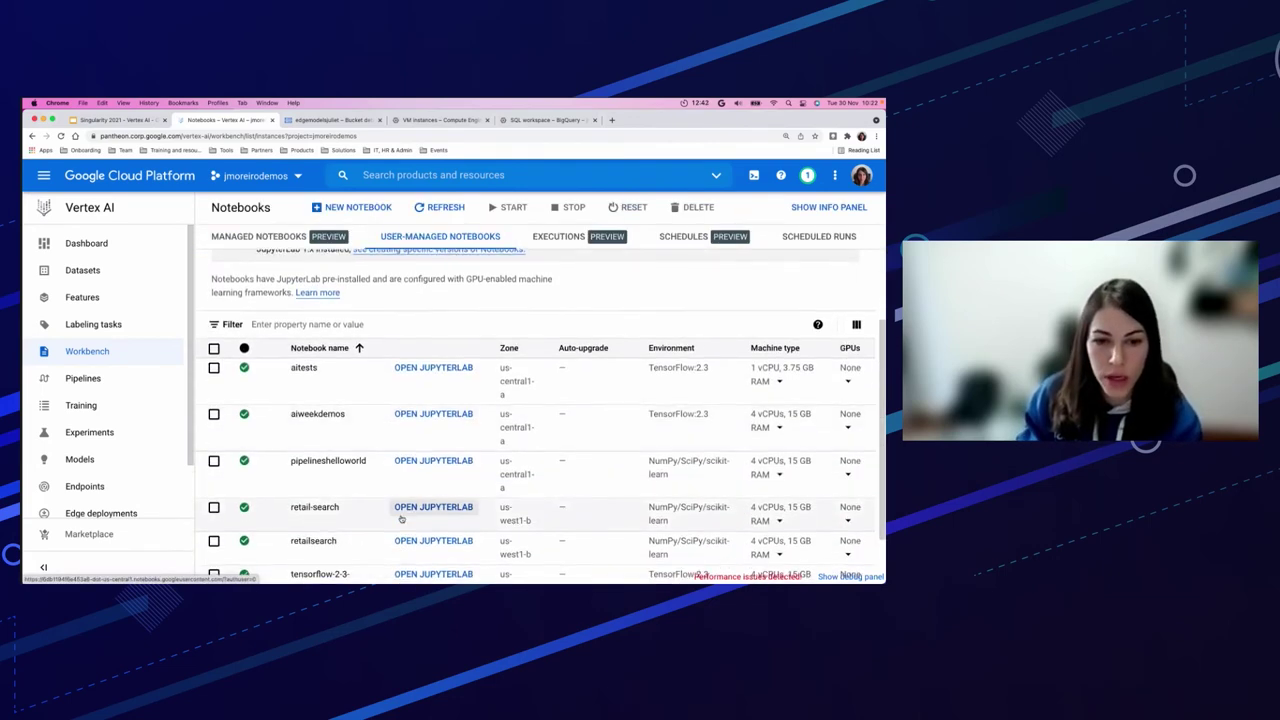
left_click(433, 453)
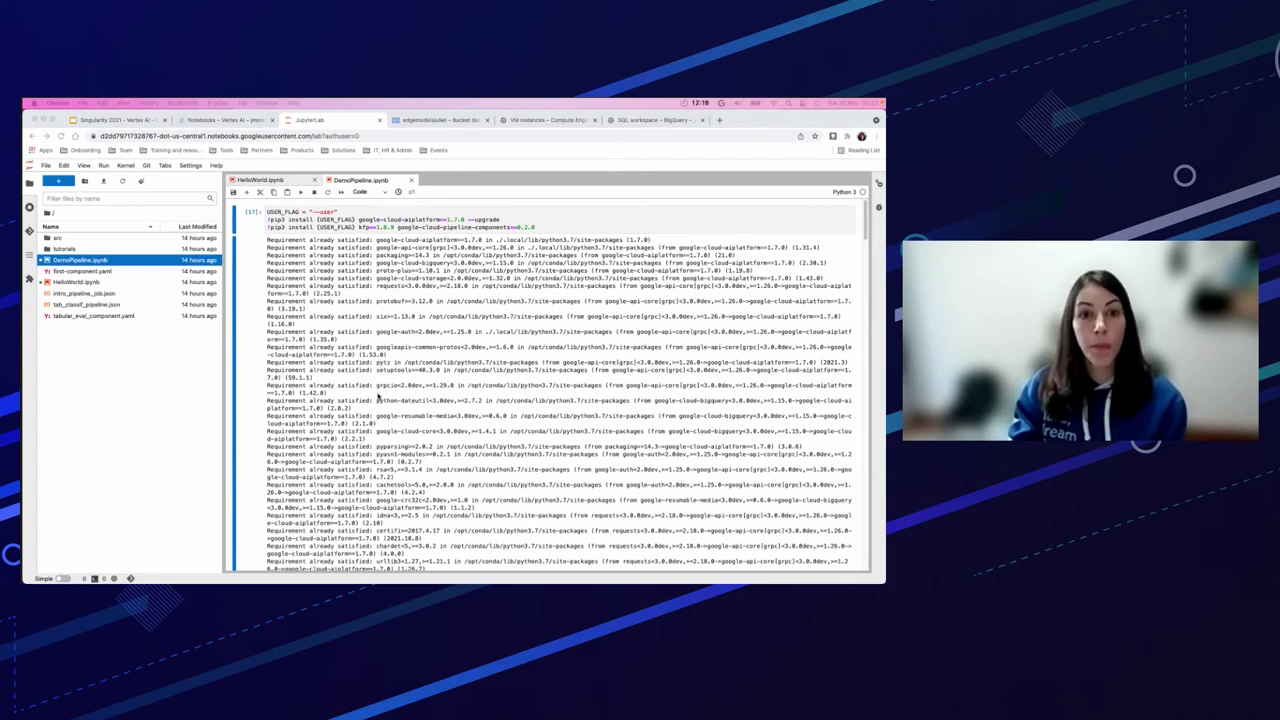
Clear all cell outputs in the DemoPipeline.ipynb notebook.
right_click(362, 299)
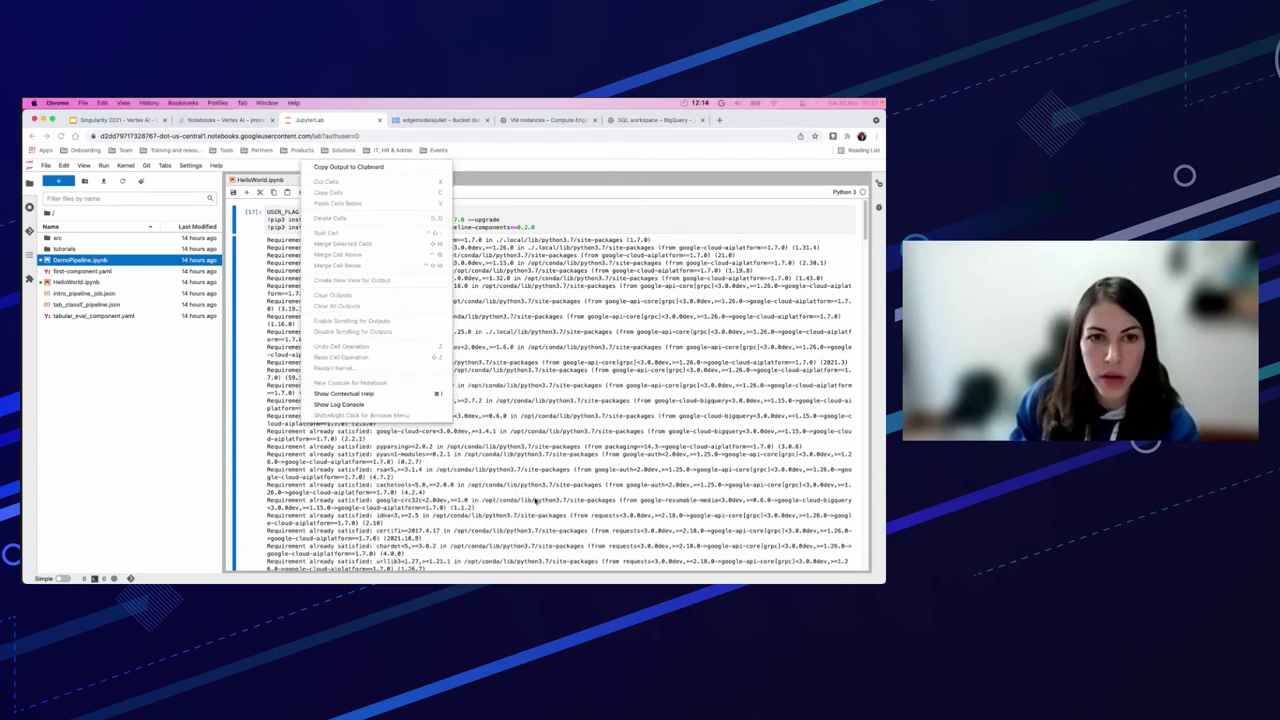
right_click(538, 456)
right_click(430, 405)
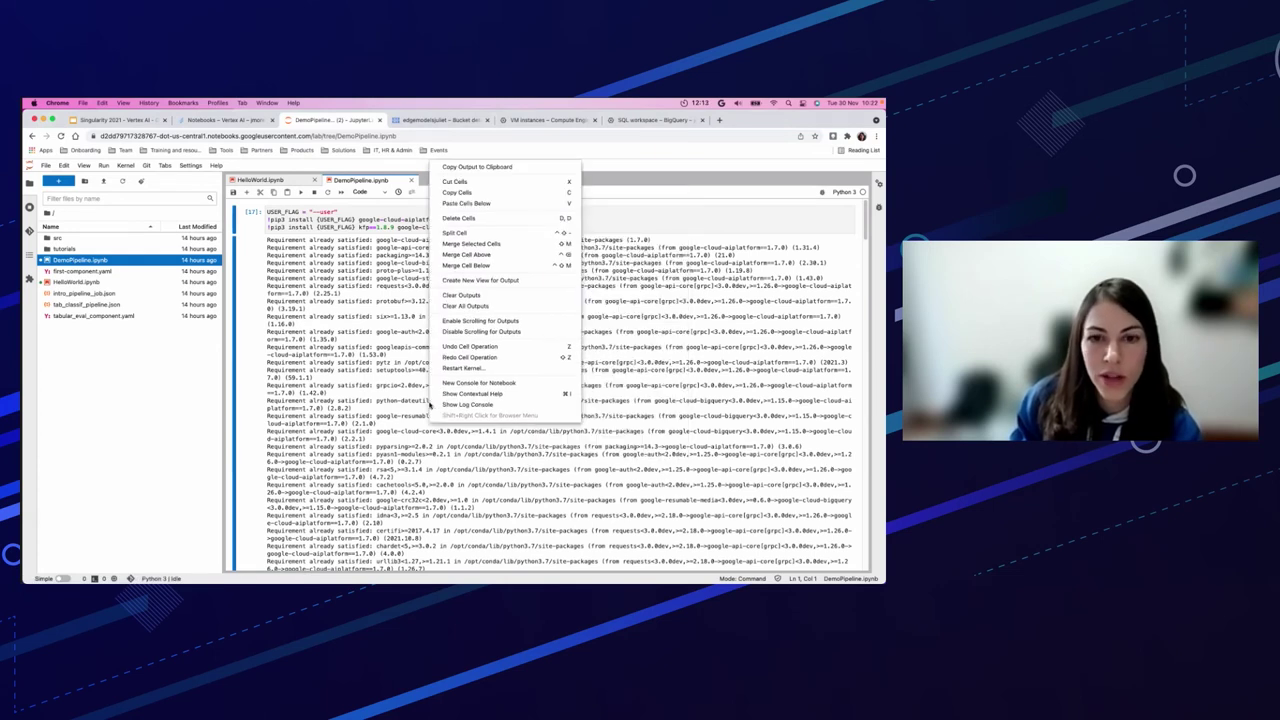
left_click(465, 305)
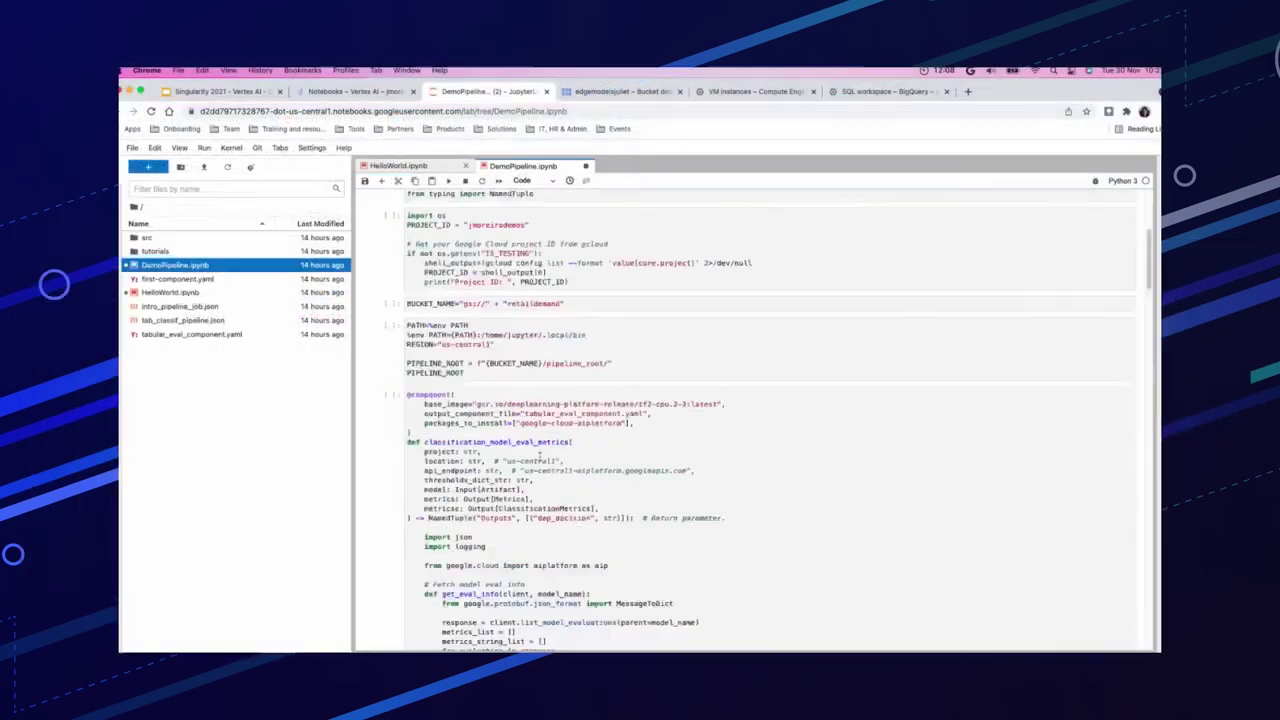
Read the notebook code down to the pipeline function, highlighting its dataset creation, AutoML tabular training and target column code.
scroll(540, 460, "down", 5)
scroll(538, 460, "down", 10)
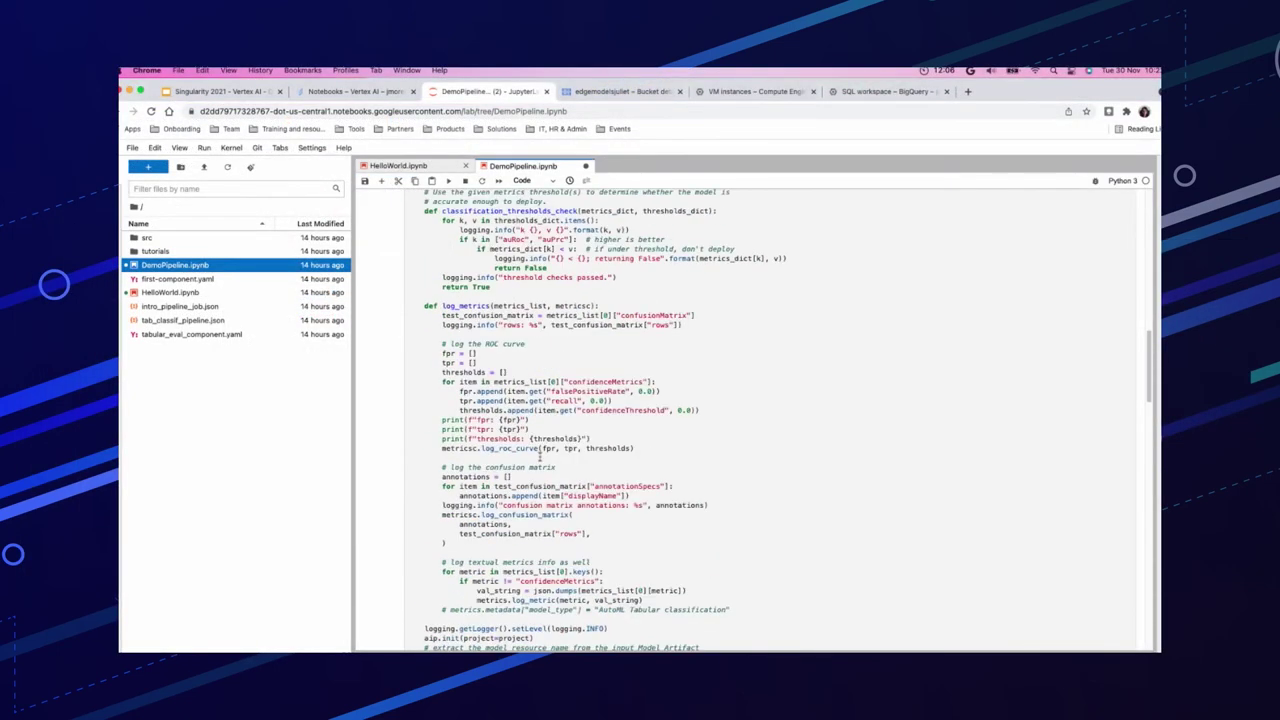
scroll(538, 459, "down", 5)
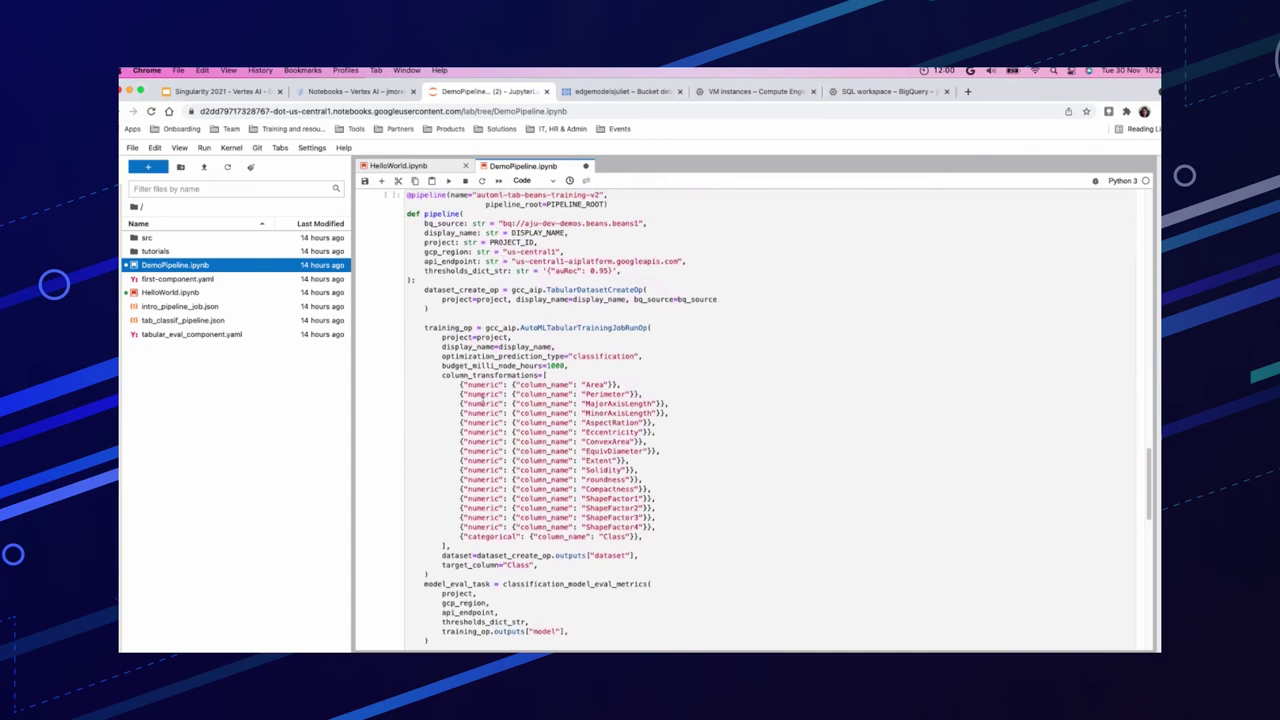
left_click_drag(404, 290, 719, 309)
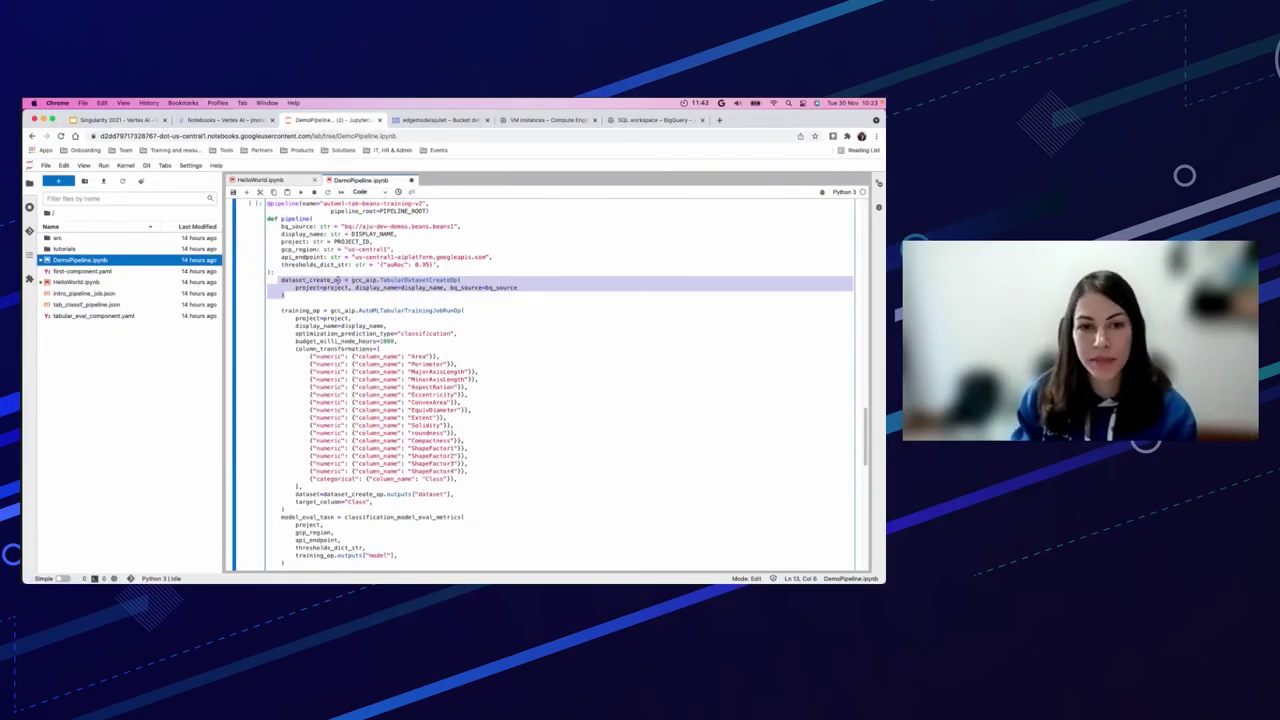
left_click(324, 320)
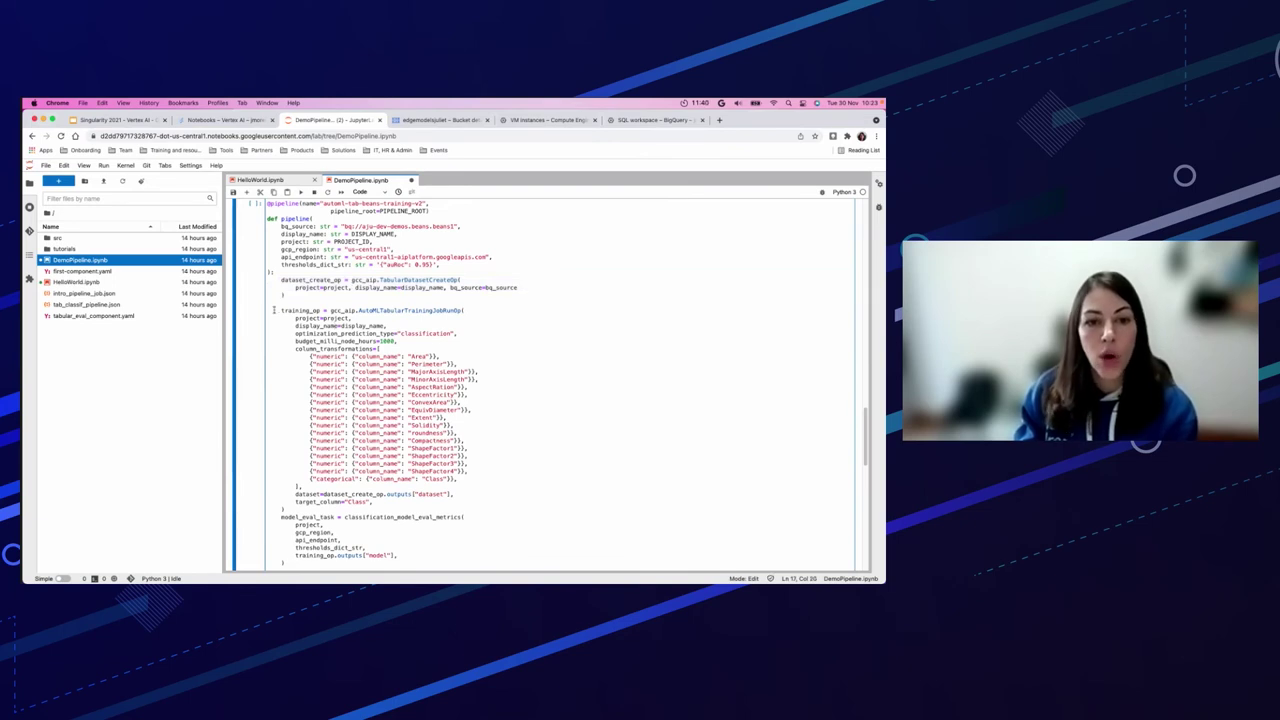
left_click_drag(268, 310, 401, 505)
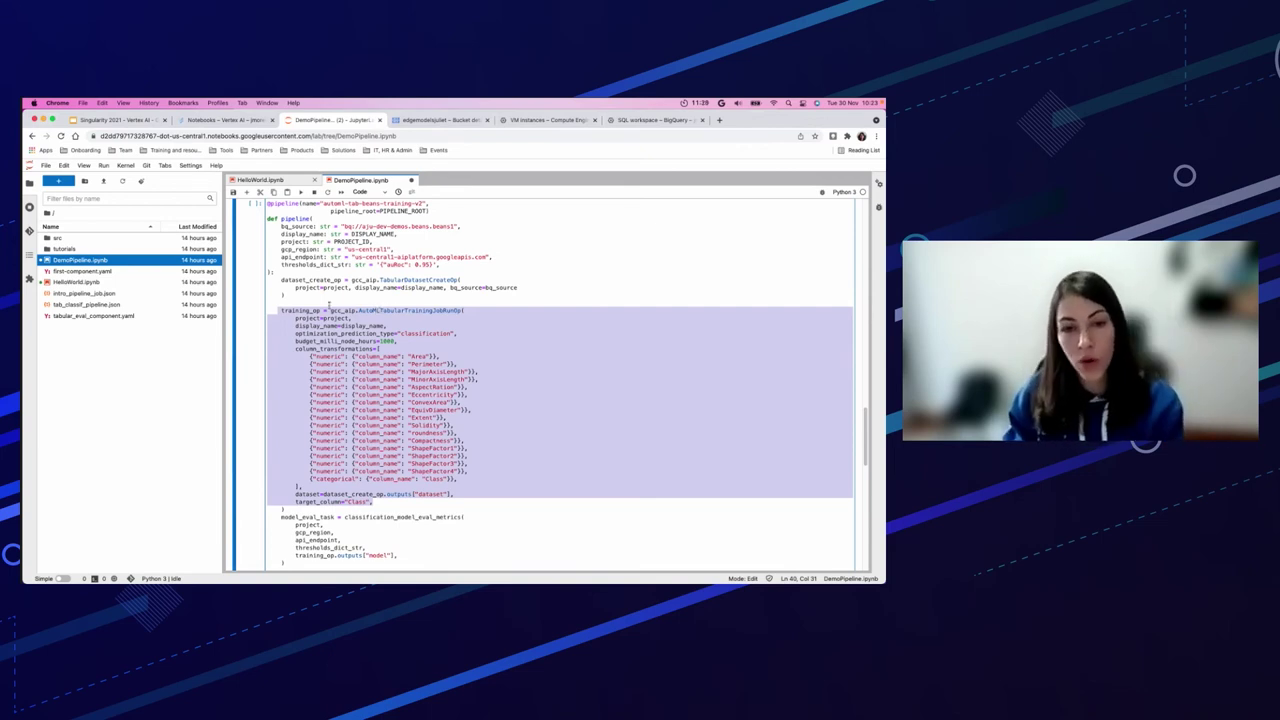
scroll(399, 439, "down", 2)
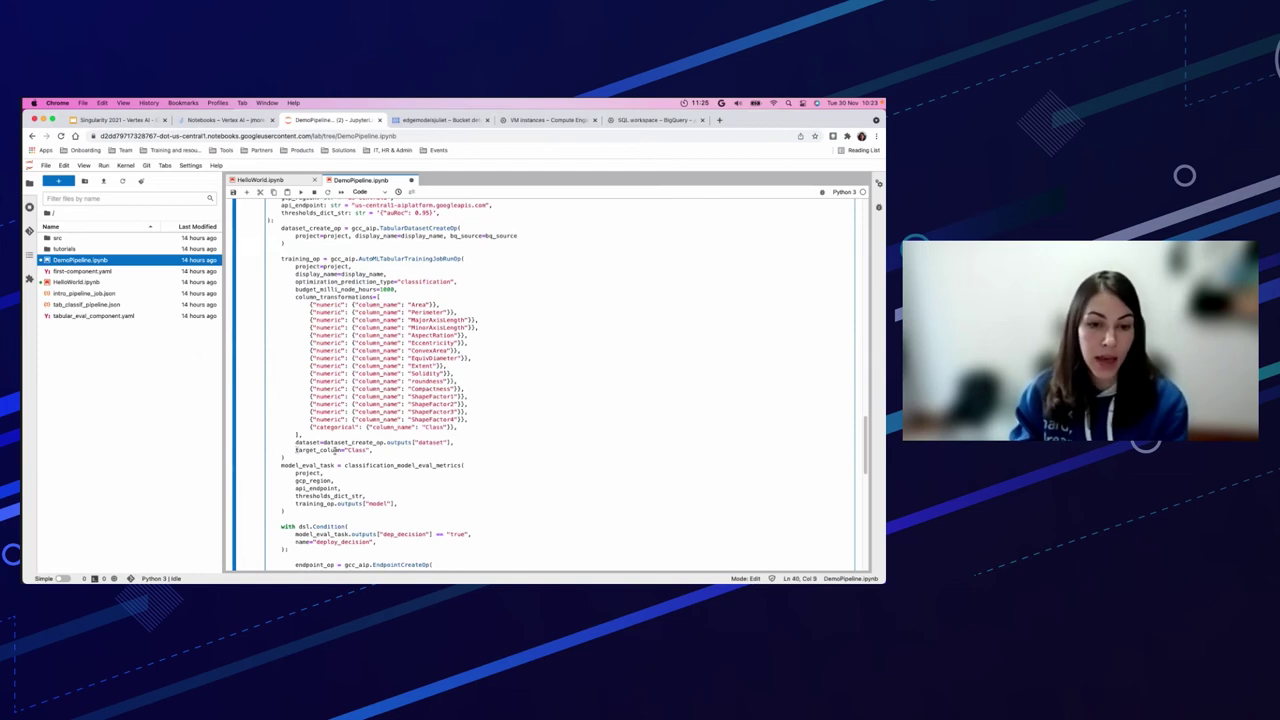
left_click_drag(296, 450, 371, 450)
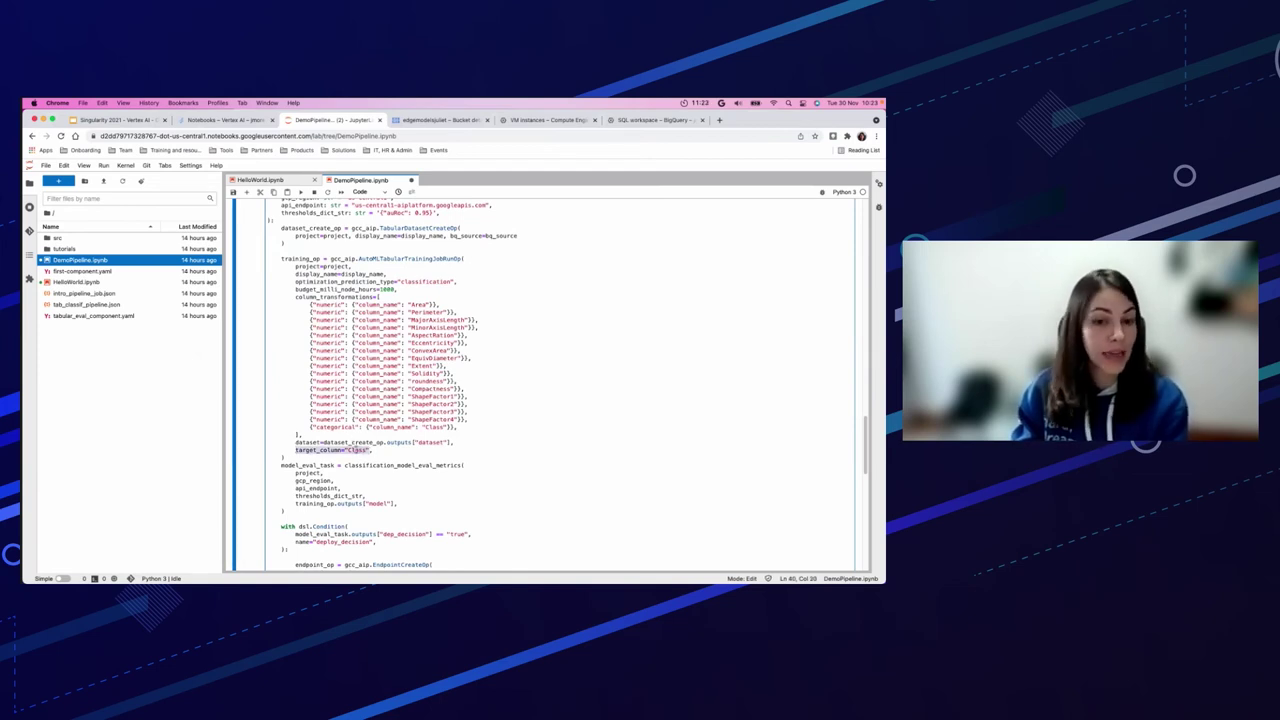
Examine the rest of the pipeline function, highlighting the model evaluation, deployment condition, endpoint creation and model deployment code.
scroll(389, 448, "down", 4)
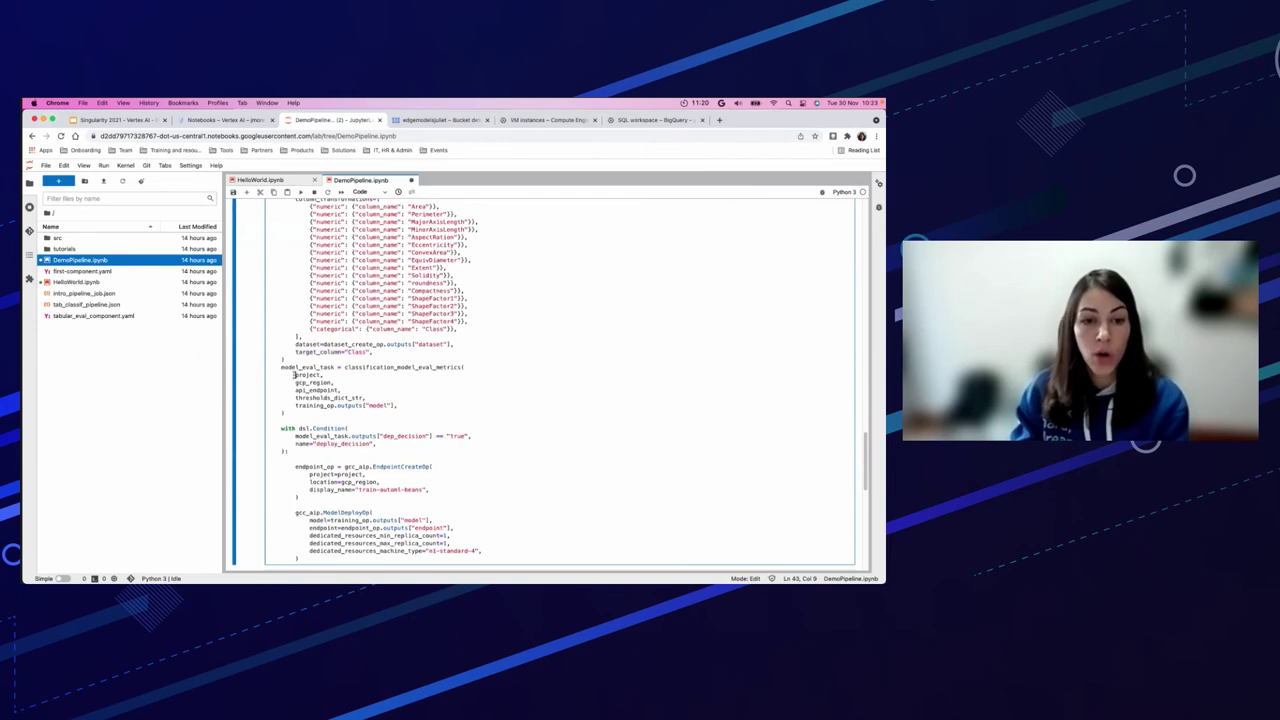
left_click_drag(279, 367, 397, 405)
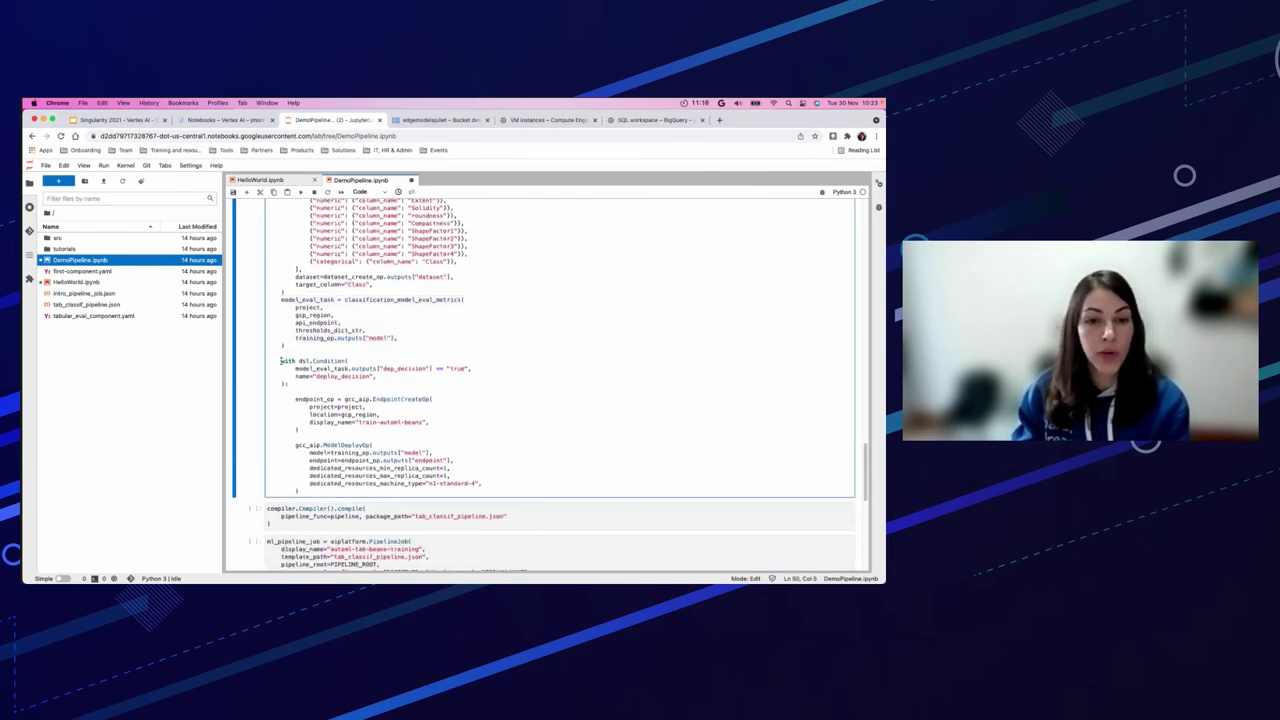
left_click_drag(280, 360, 388, 380)
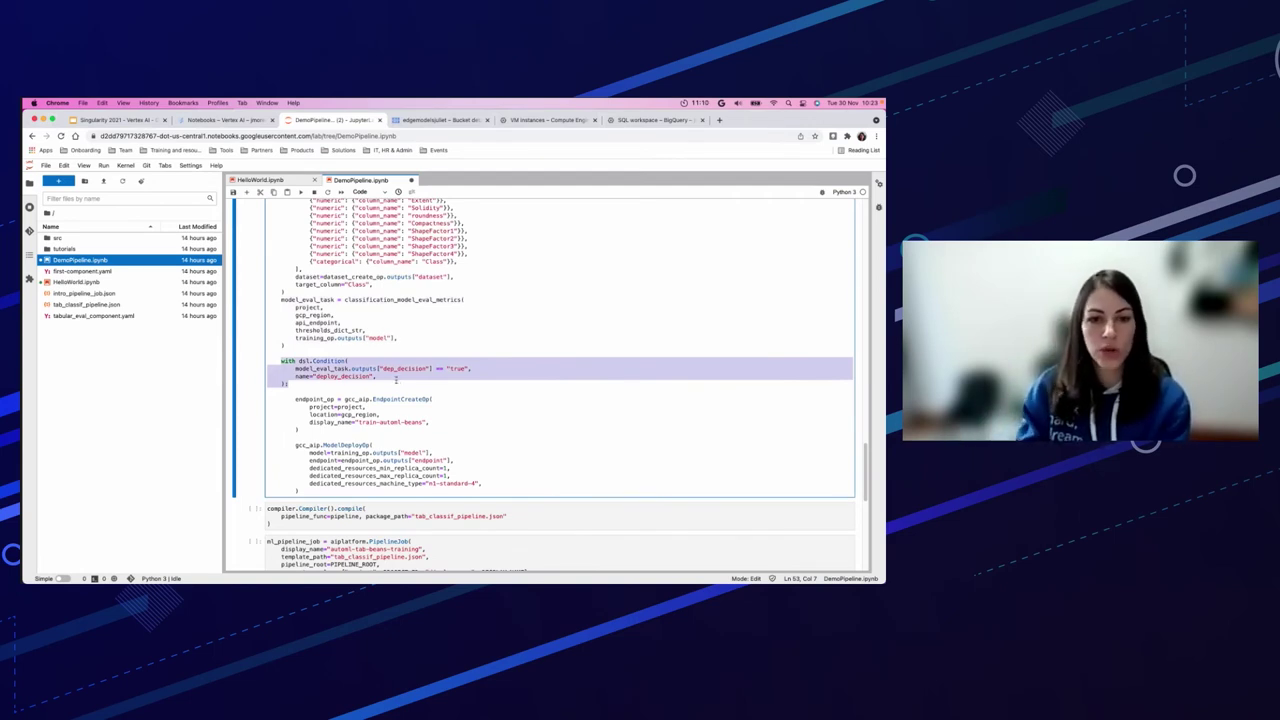
scroll(380, 385, "down", 1)
left_click_drag(295, 383, 420, 406)
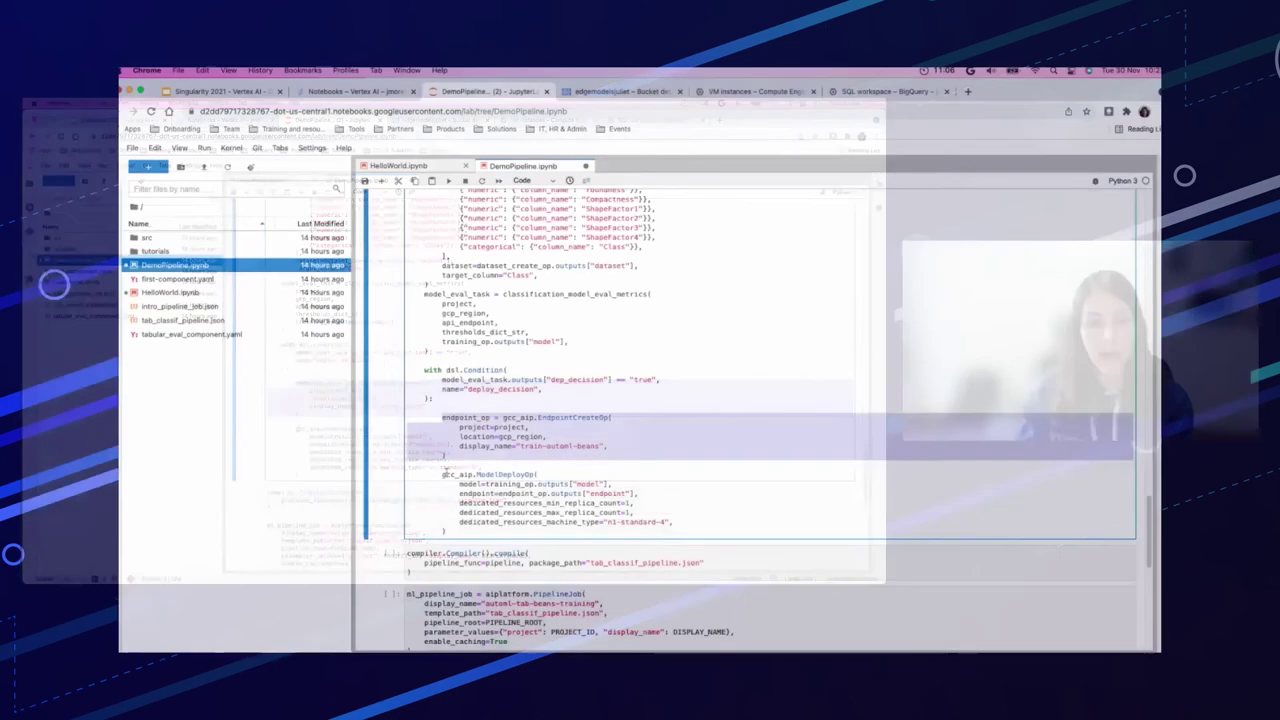
left_click(305, 432)
left_click_drag(443, 474, 676, 522)
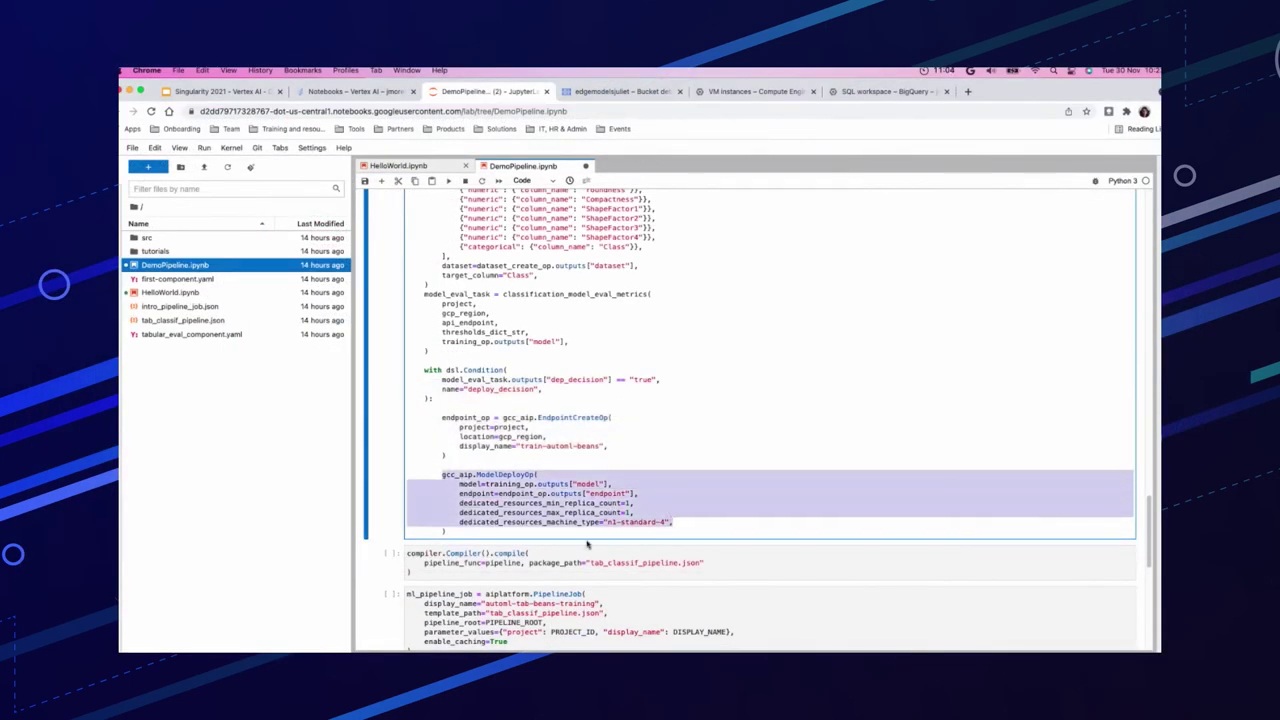
scroll(570, 520, "down", 5)
scroll(558, 507, "up", 3)
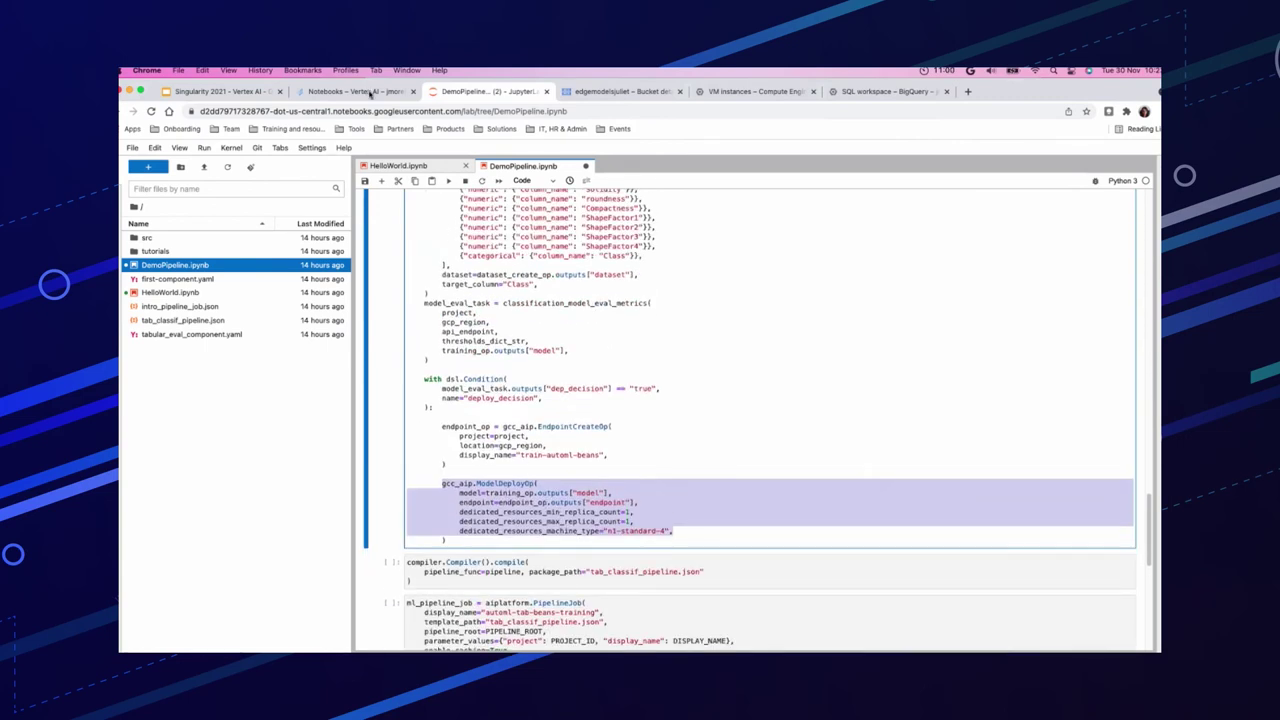
left_click(360, 92)
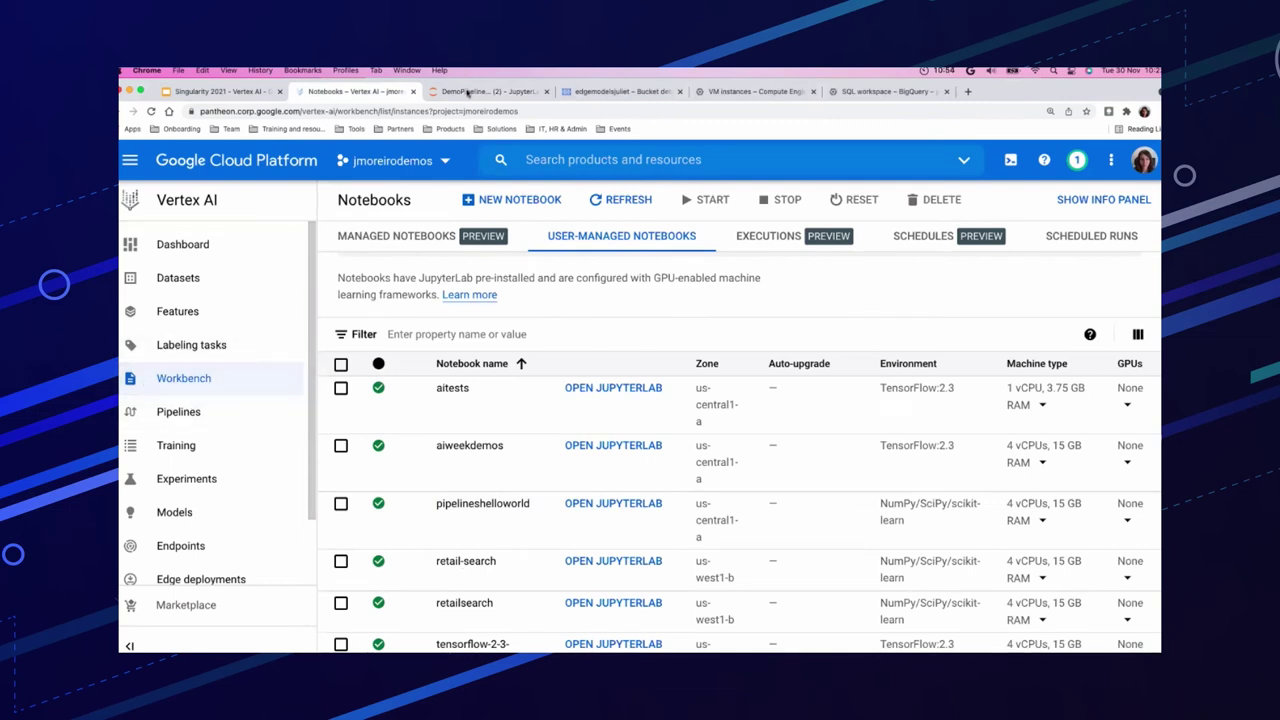
left_click(195, 415)
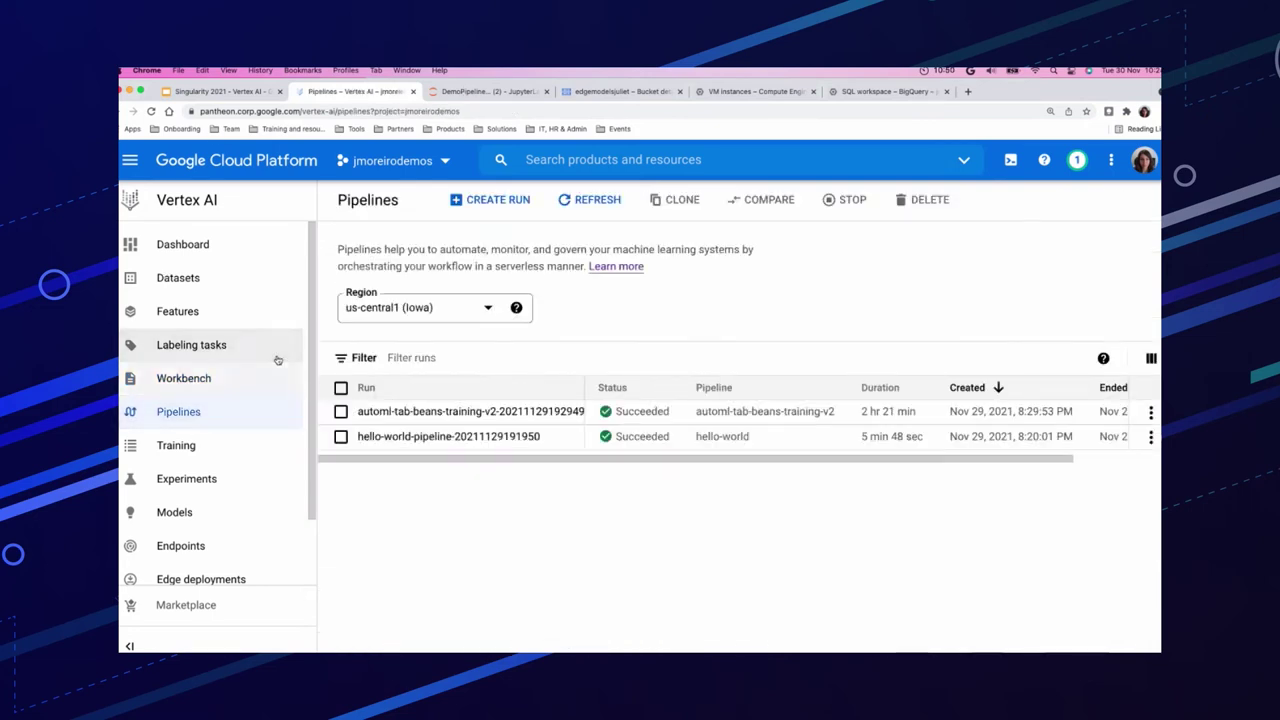
left_click(446, 413)
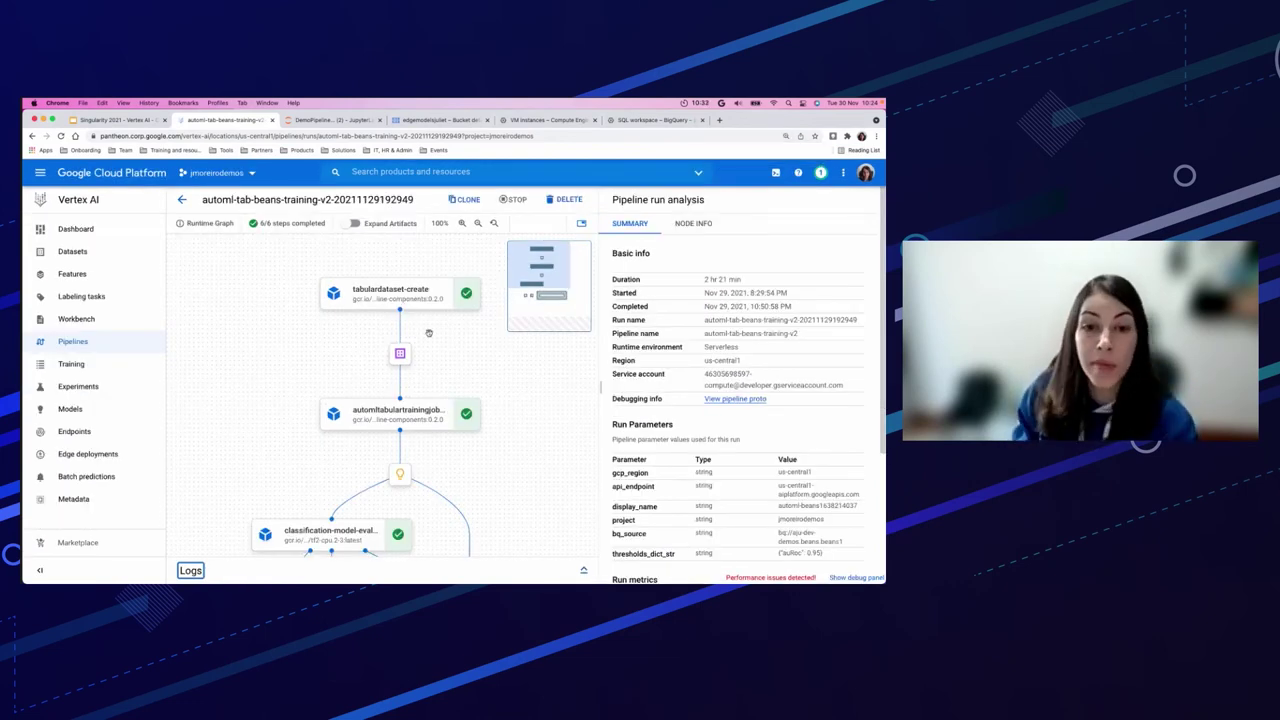
Inspect the run graph's dataset creation, AutoML training and model evaluation nodes, ending on the classification metrics artifact with the confusion matrix.
left_click(404, 292)
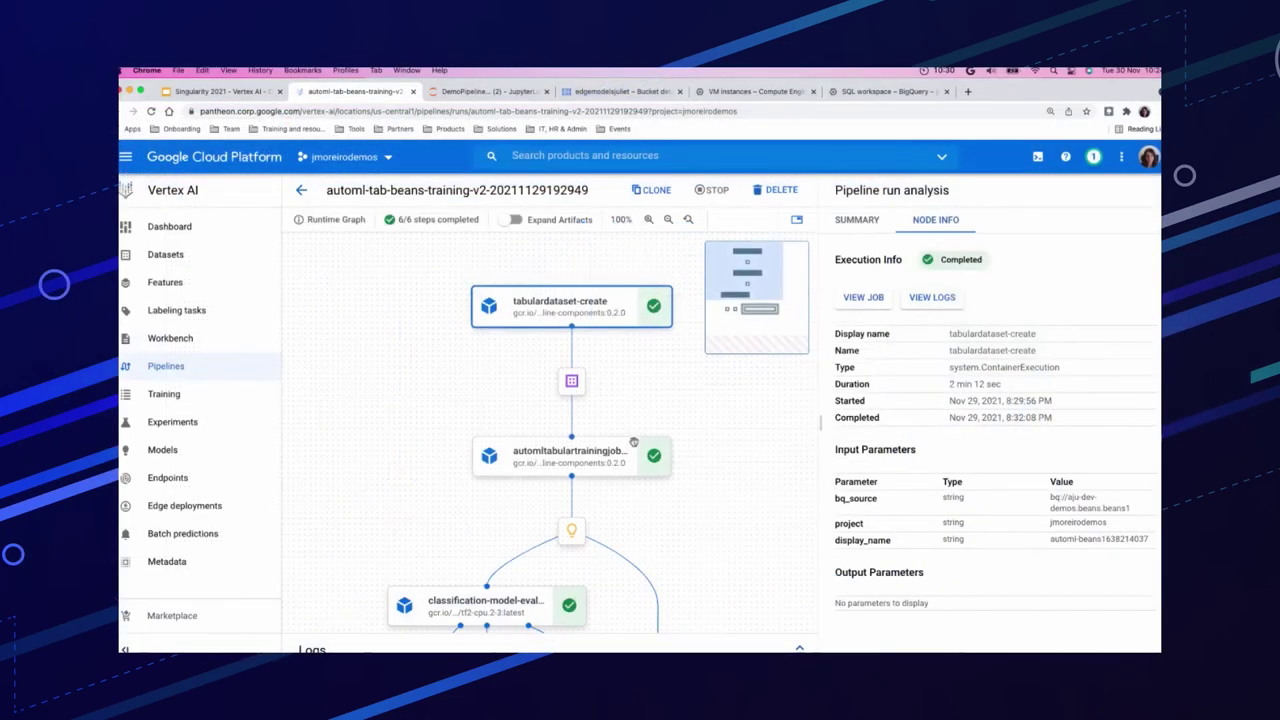
left_click(598, 465)
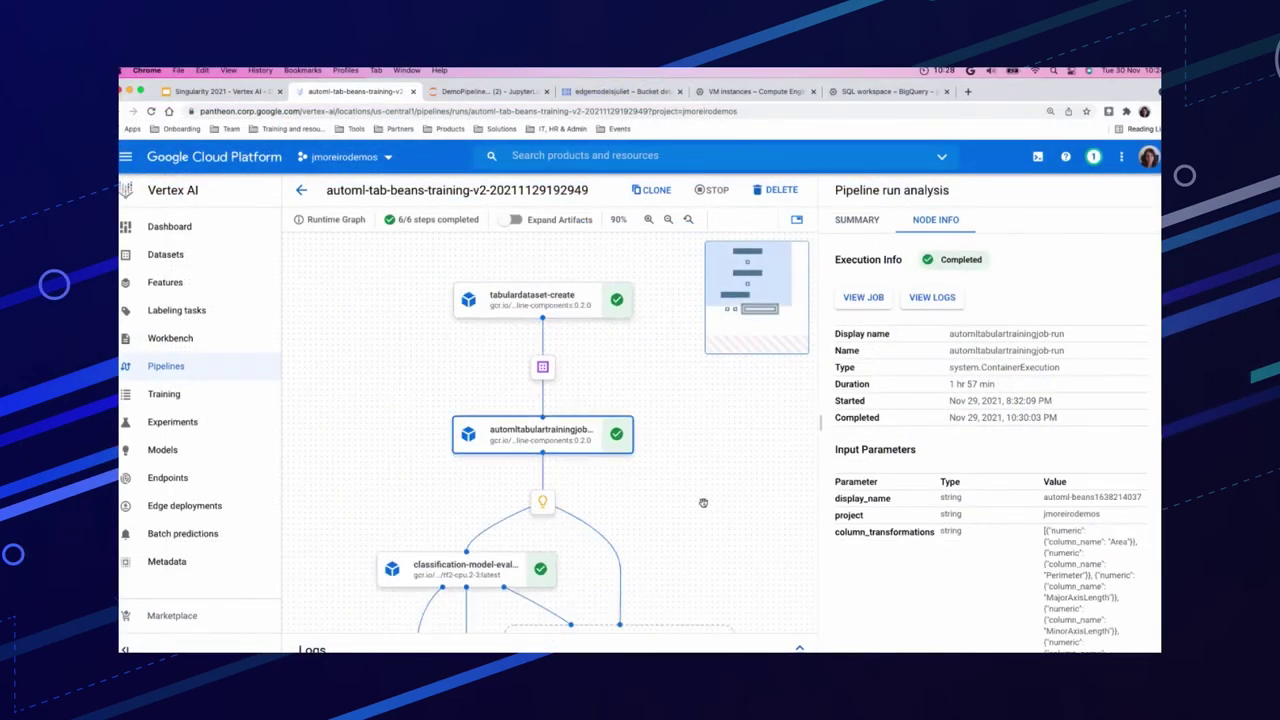
left_click_drag(695, 543, 674, 375)
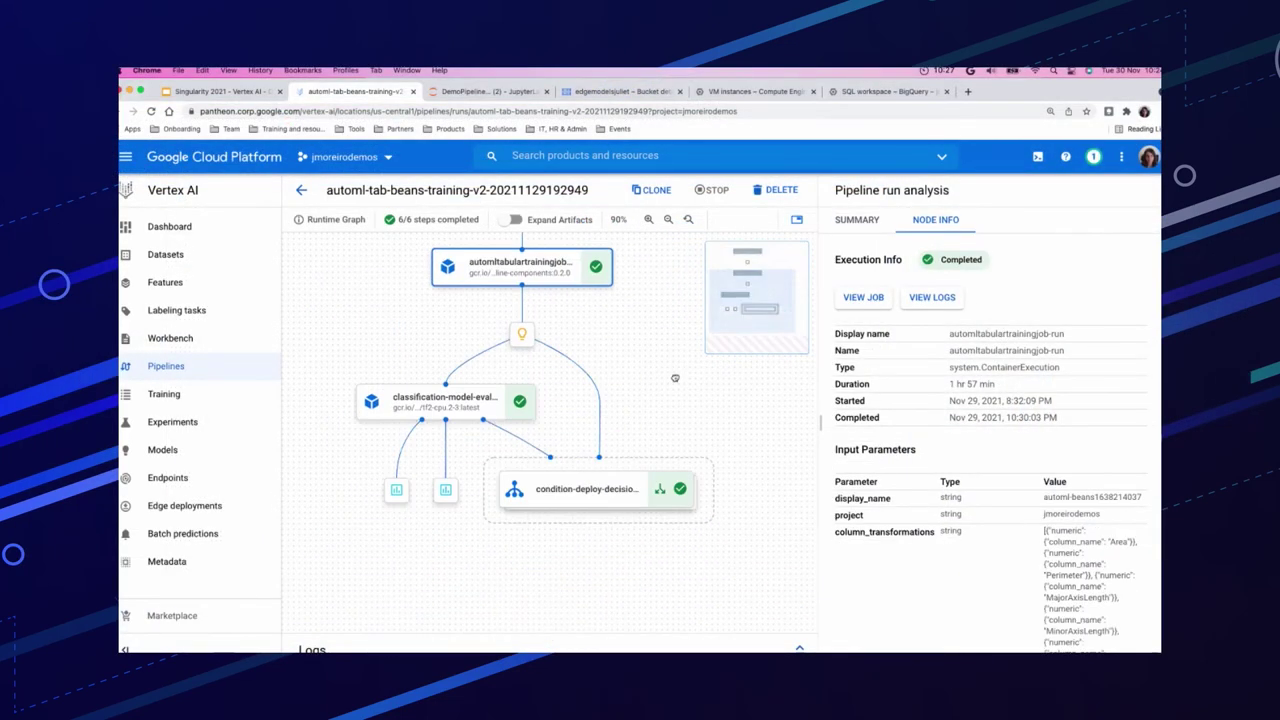
left_click(459, 385)
left_click(445, 489)
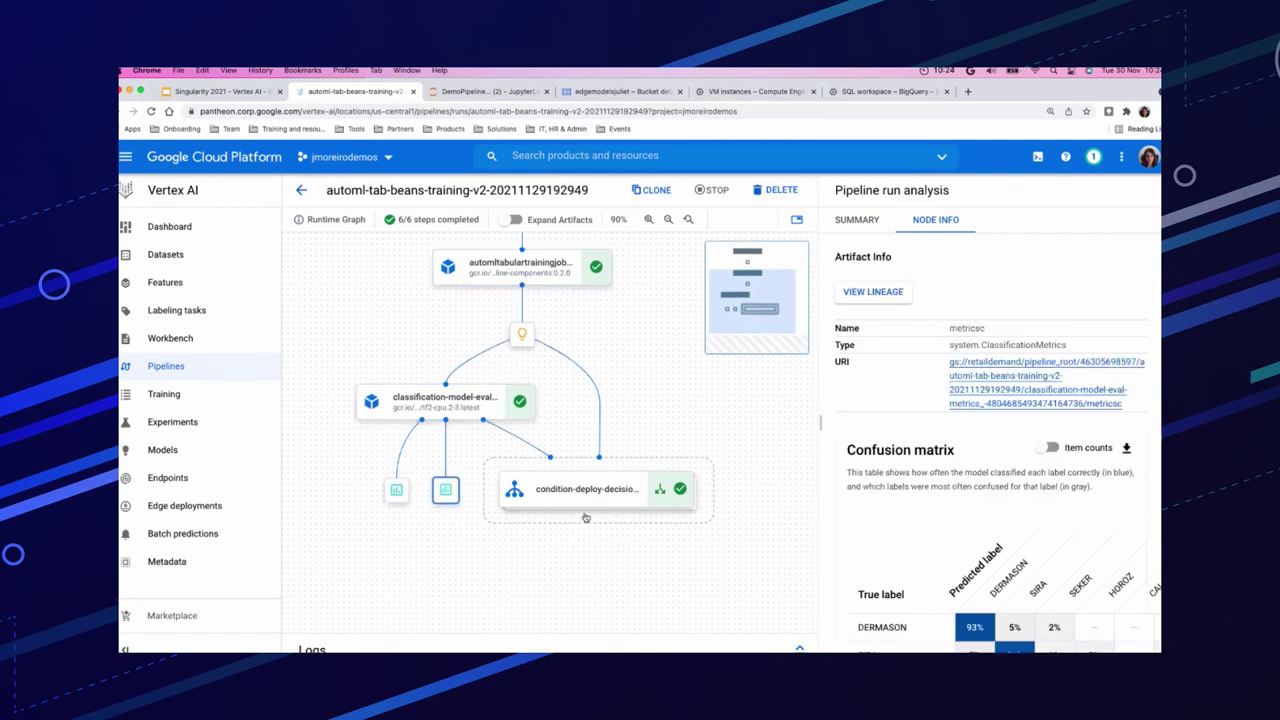
Expand the condition-deploy-decision group in the run graph and inspect its endpoint-create and model-deploy nodes.
double_click(583, 492)
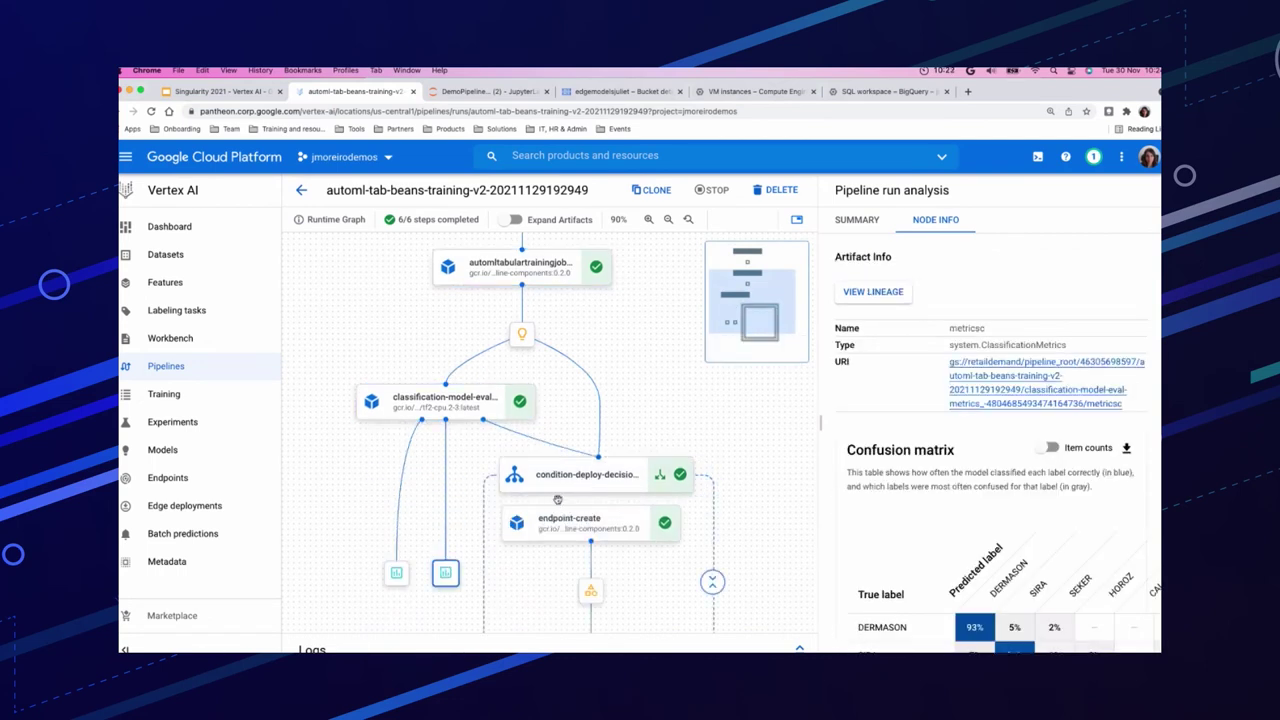
left_click_drag(760, 473, 727, 349)
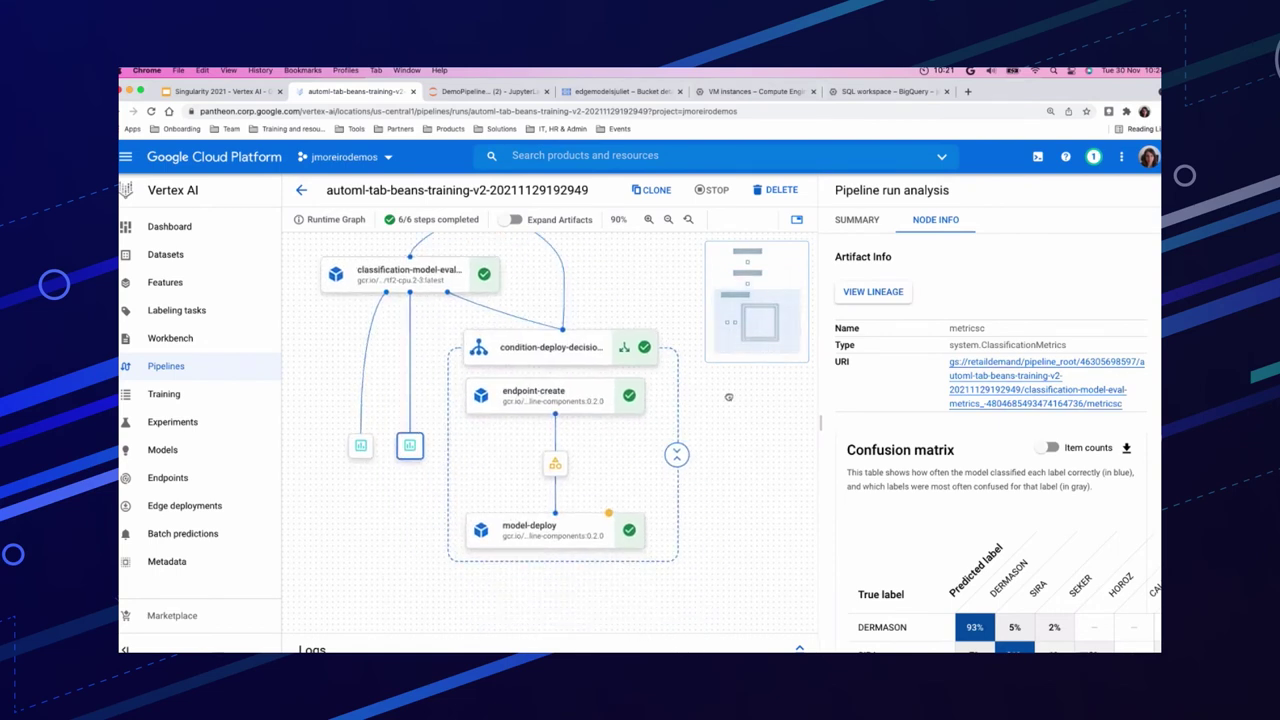
left_click(554, 405)
left_click(544, 537)
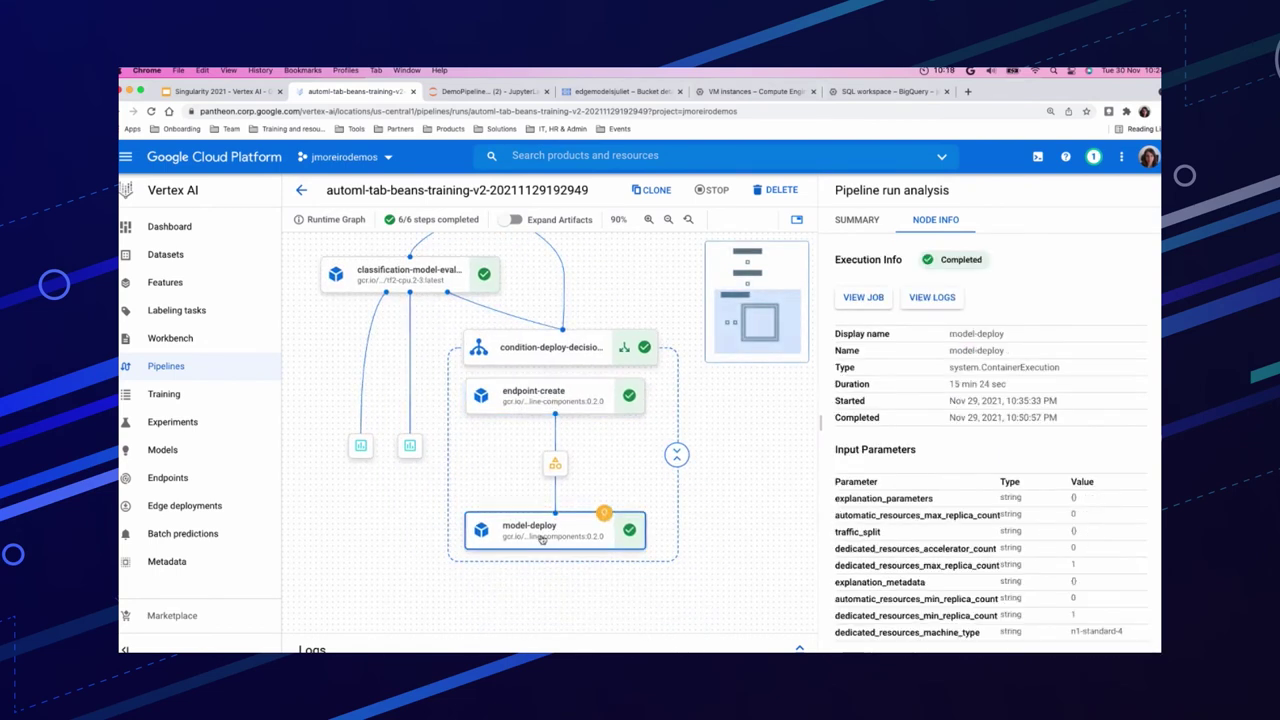
Enlarge the page to 150% and trace the run graph back from model deployment through AutoML training to the tabulardataset-create node.
scroll(768, 530, "up", 2)
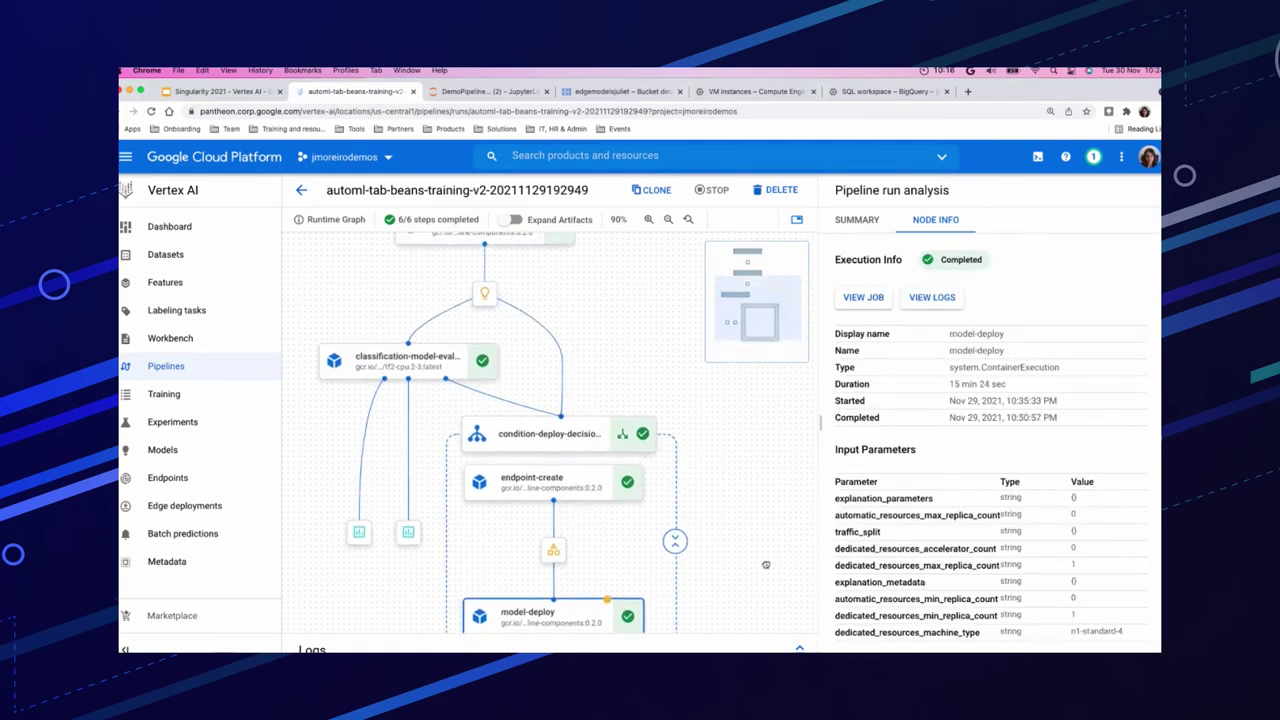
key("super+equal")
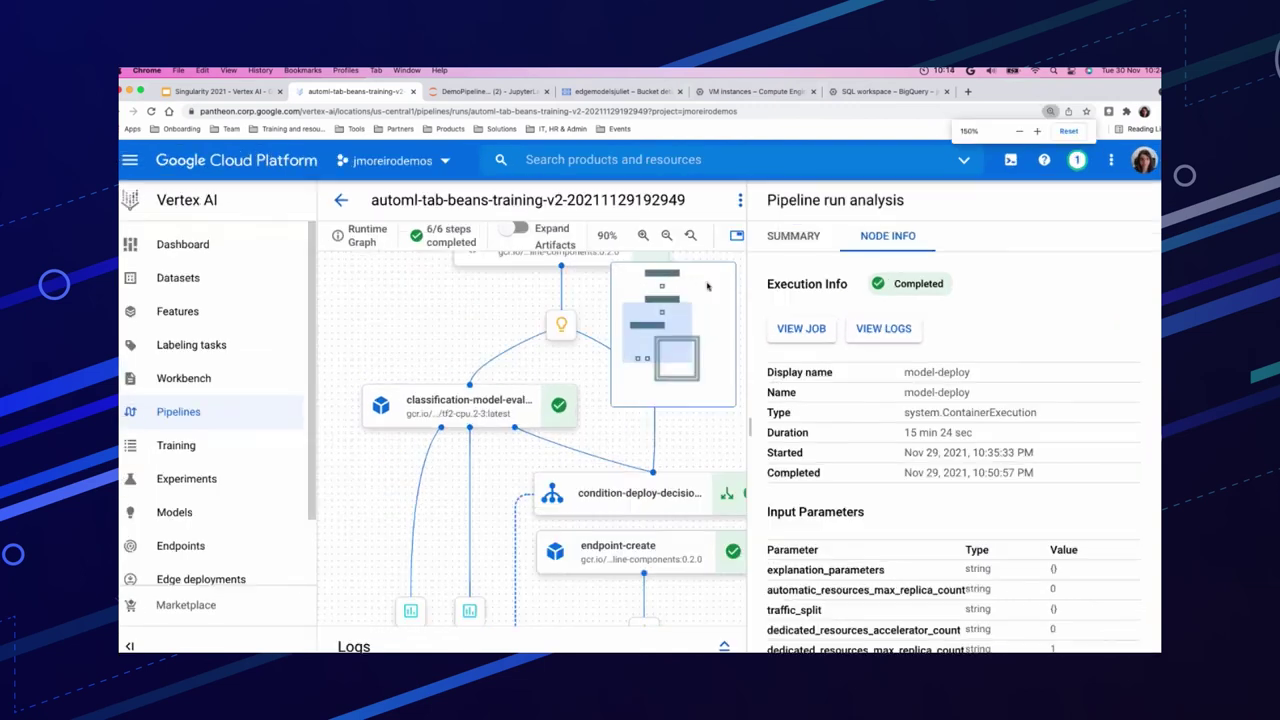
scroll(507, 311, "up", 2)
scroll(507, 311, "right", 2)
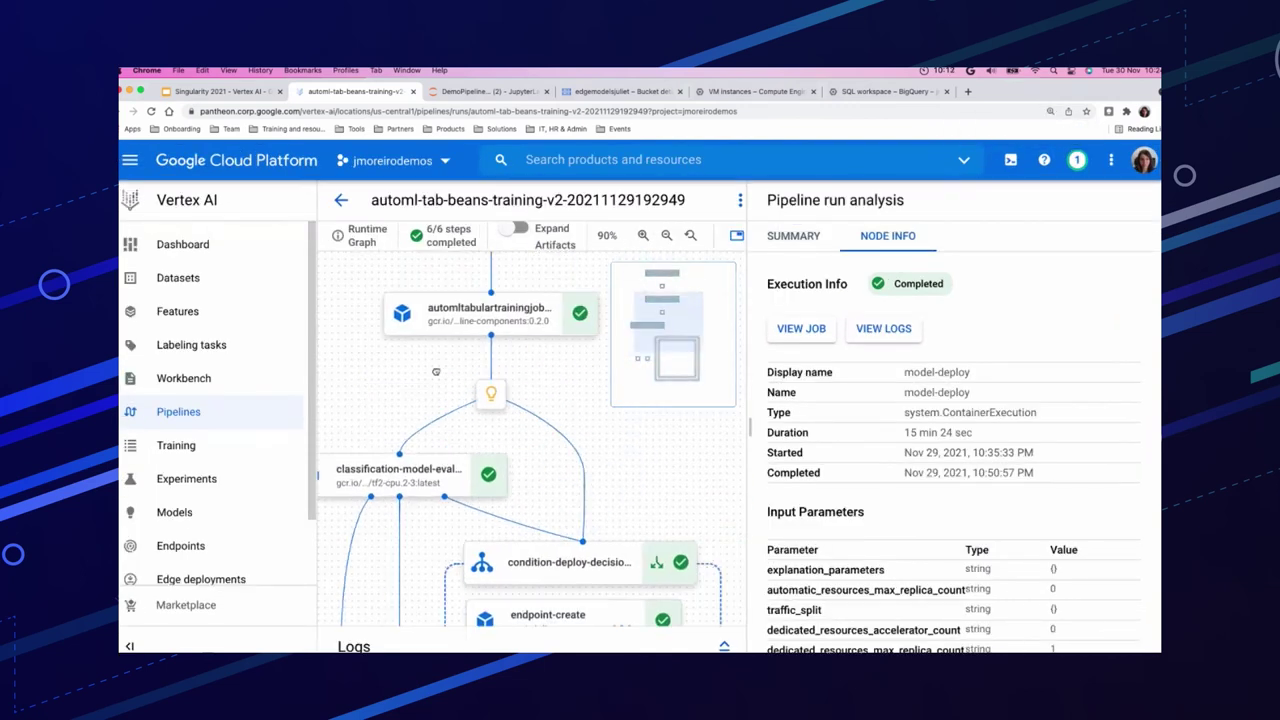
left_click_drag(537, 361, 583, 434)
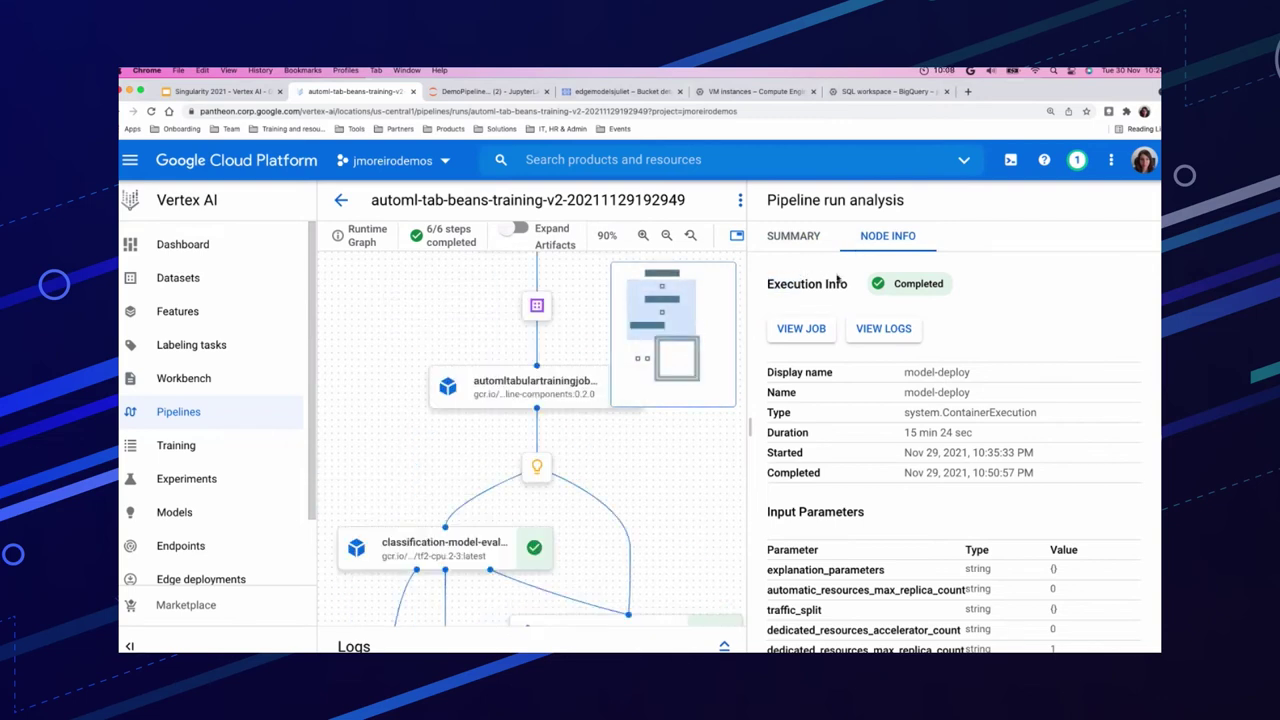
left_click_drag(768, 284, 933, 276)
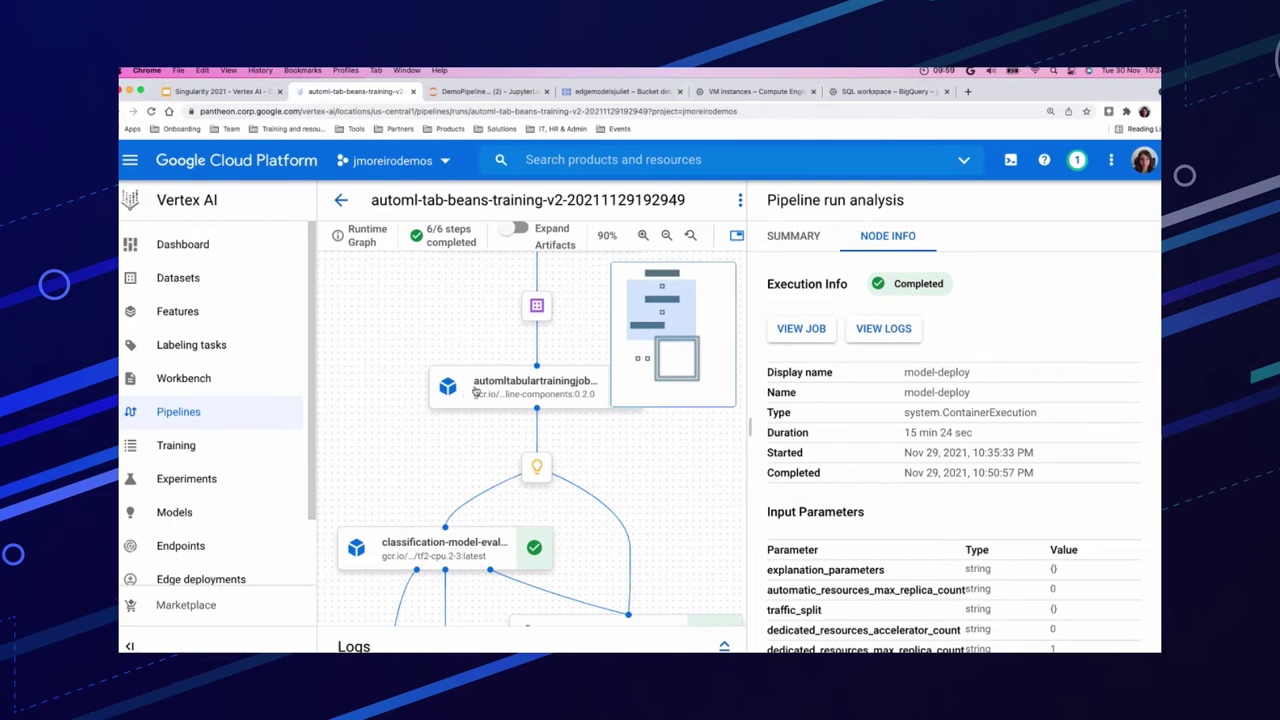
scroll(475, 392, "up", 3)
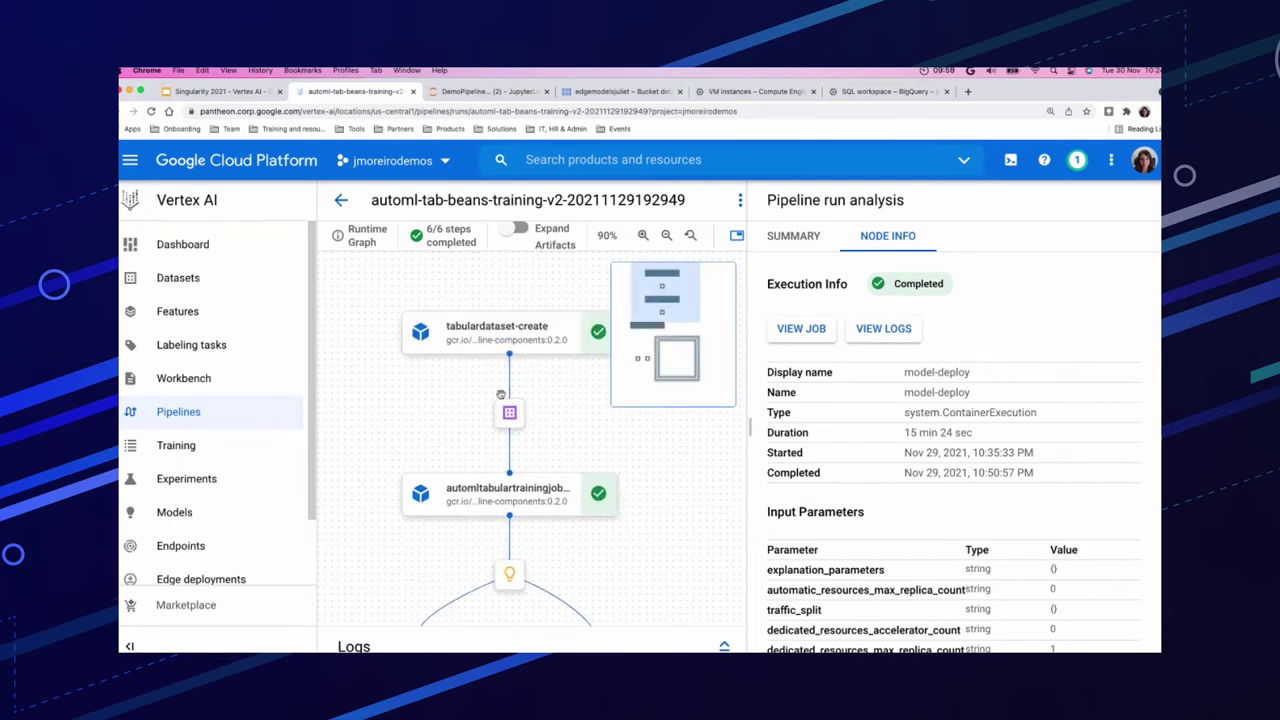
left_click(199, 287)
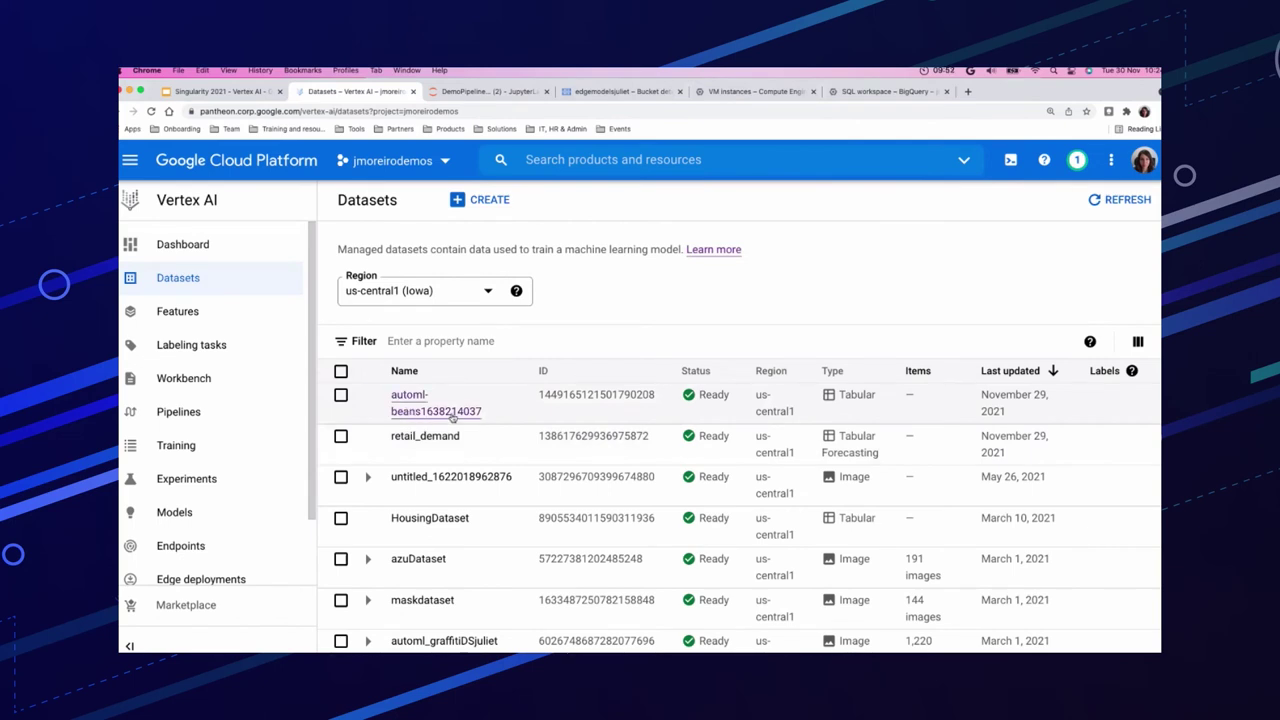
left_click(452, 418)
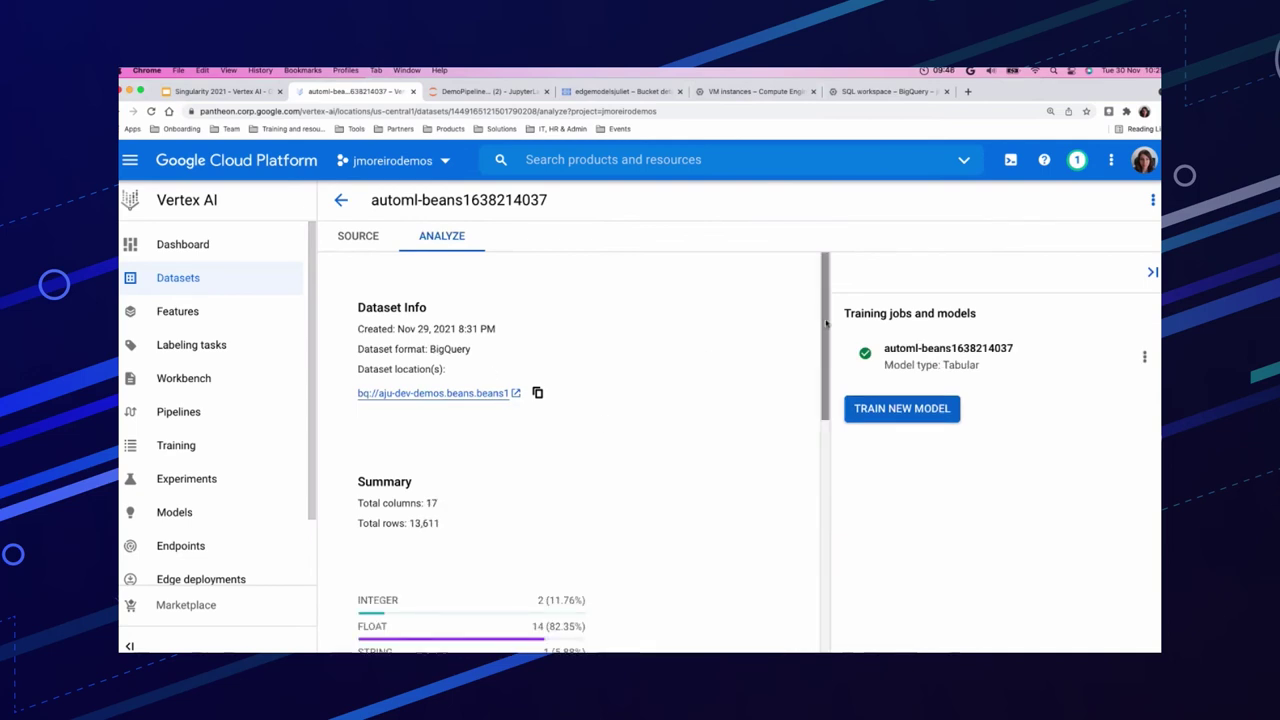
scroll(810, 432, "down", 5)
scroll(810, 432, "down", 6)
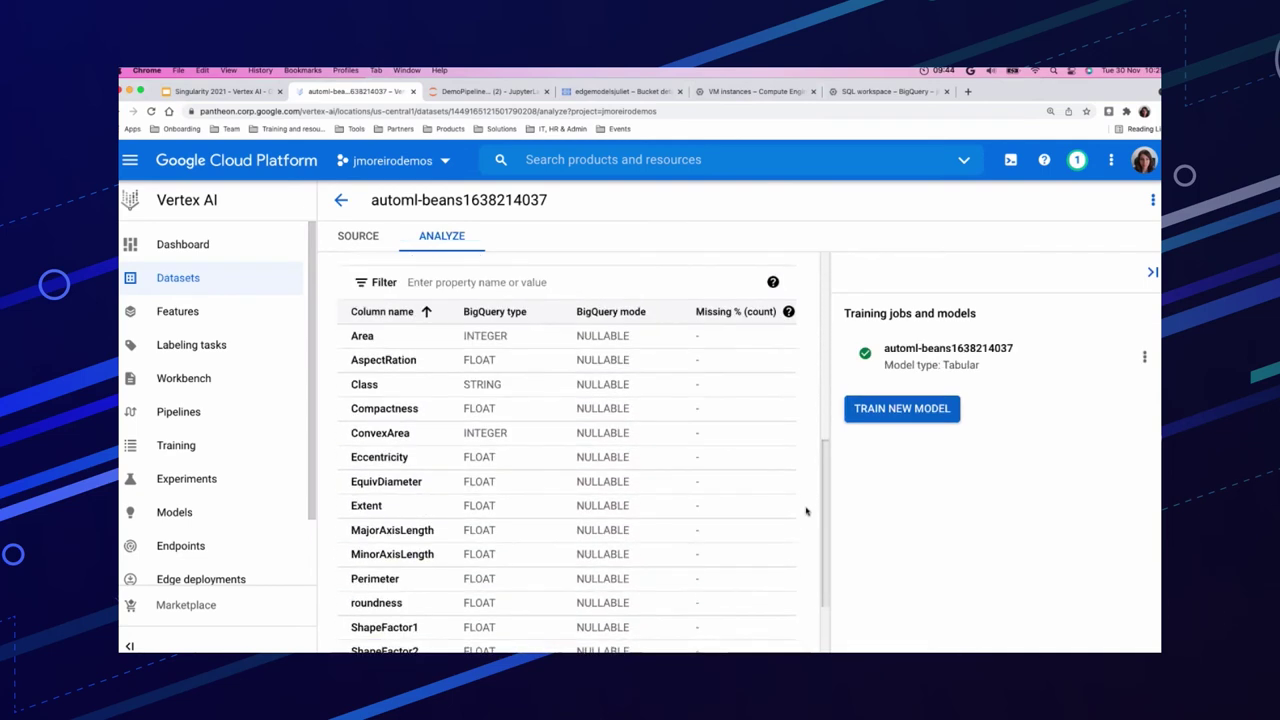
scroll(808, 540, "up", 3)
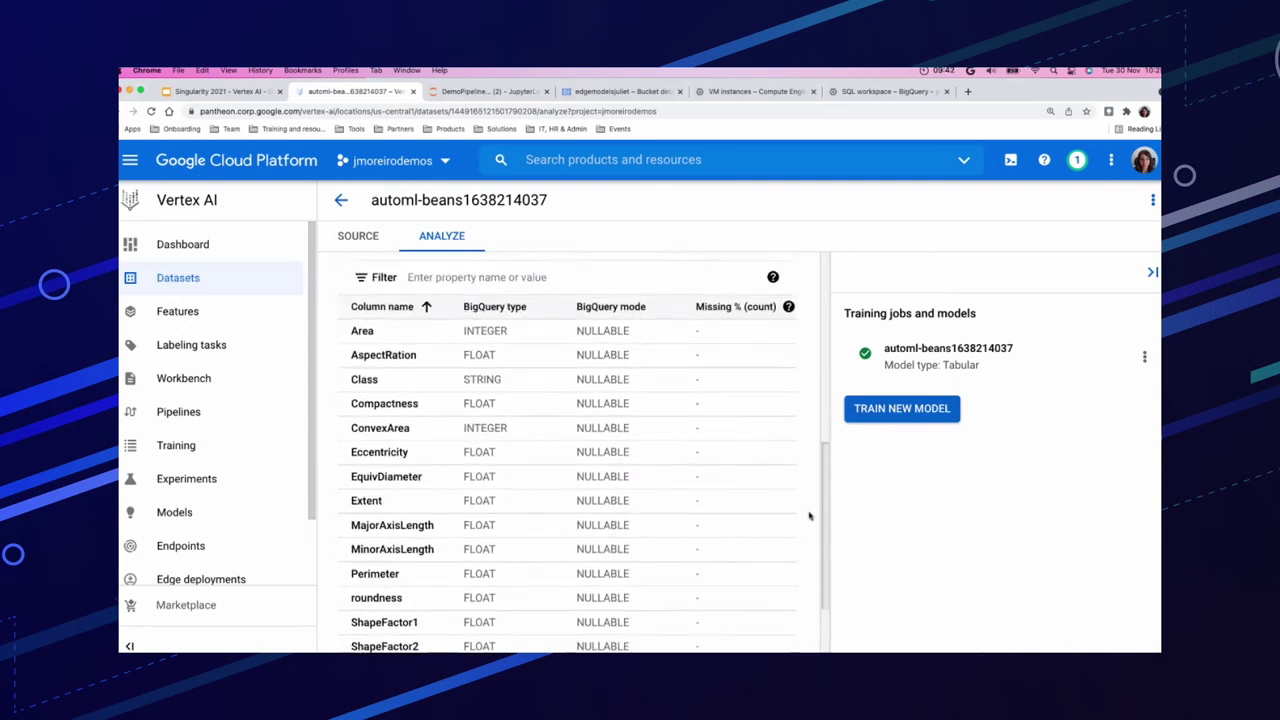
scroll(808, 514, "down", 2)
scroll(810, 528, "up", 8)
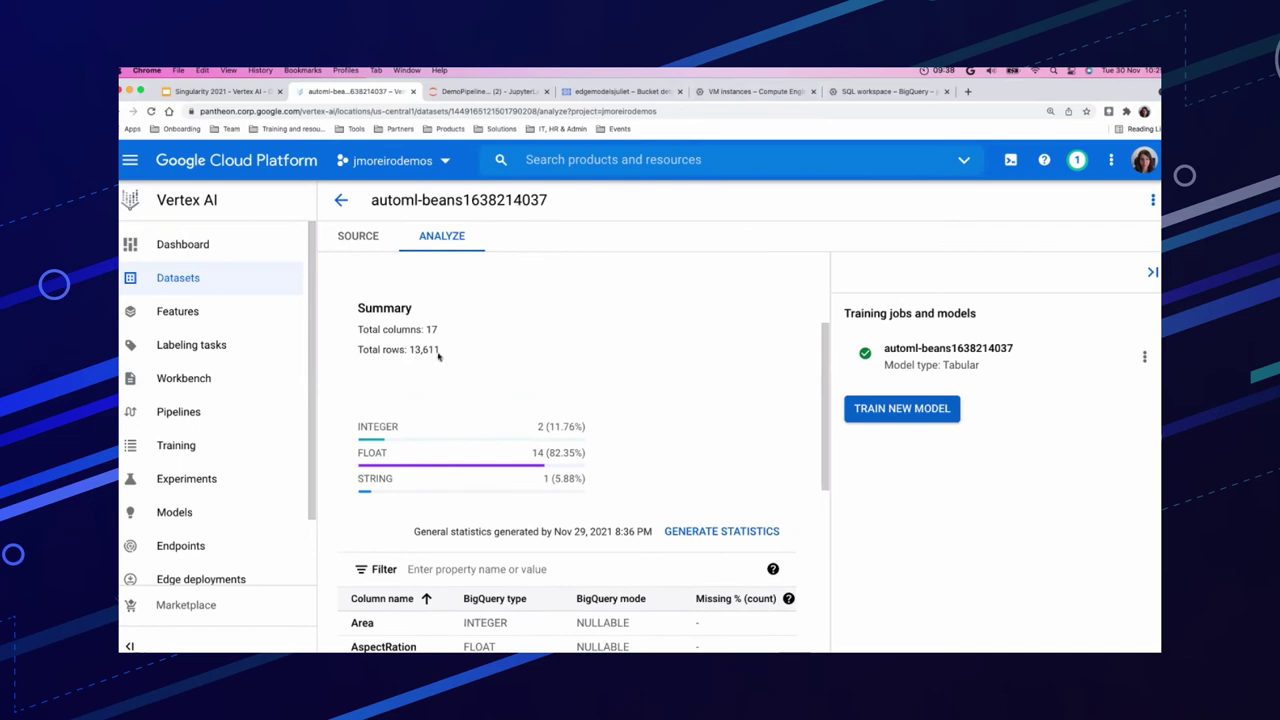
left_click_drag(460, 356, 409, 350)
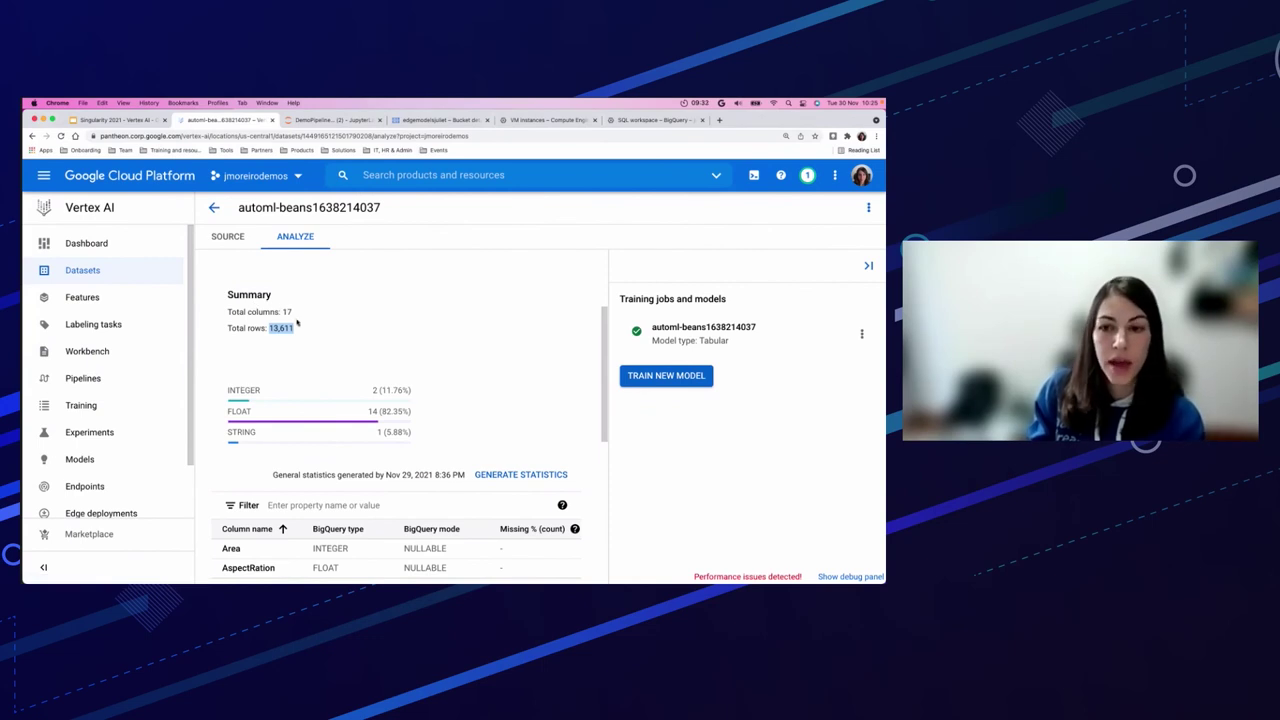
left_click(703, 328)
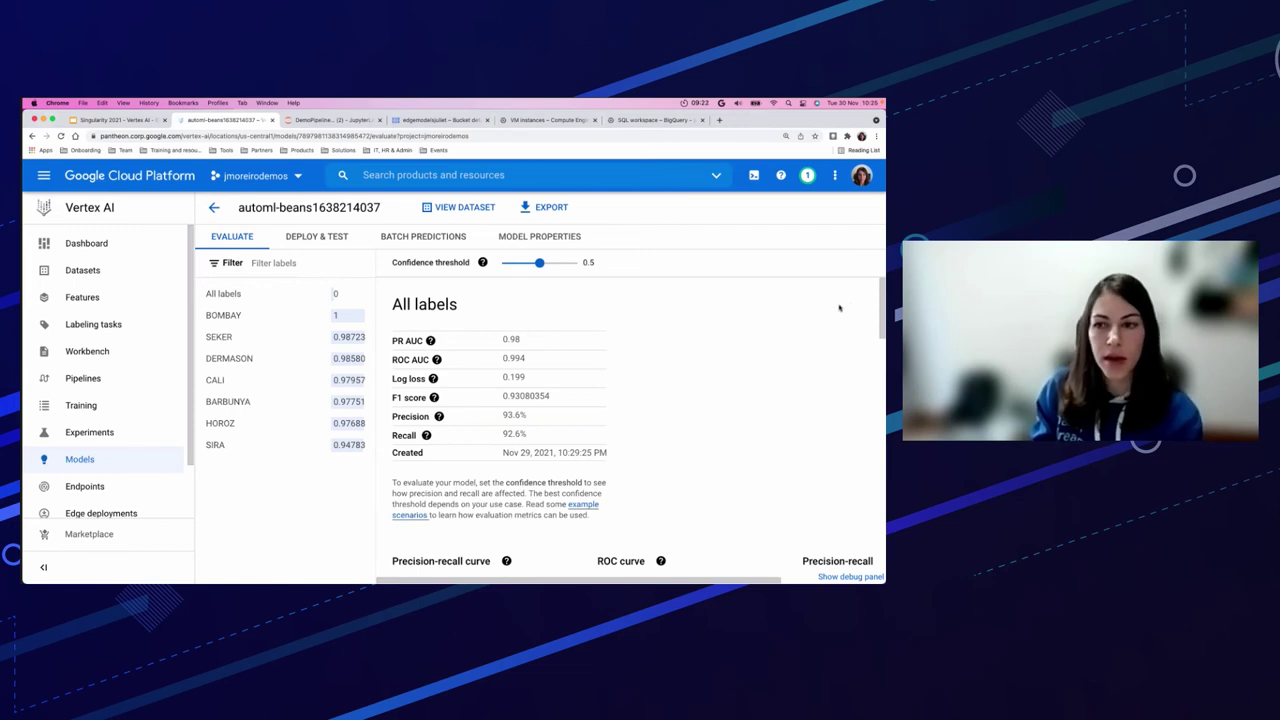
left_click_drag(882, 312, 863, 500)
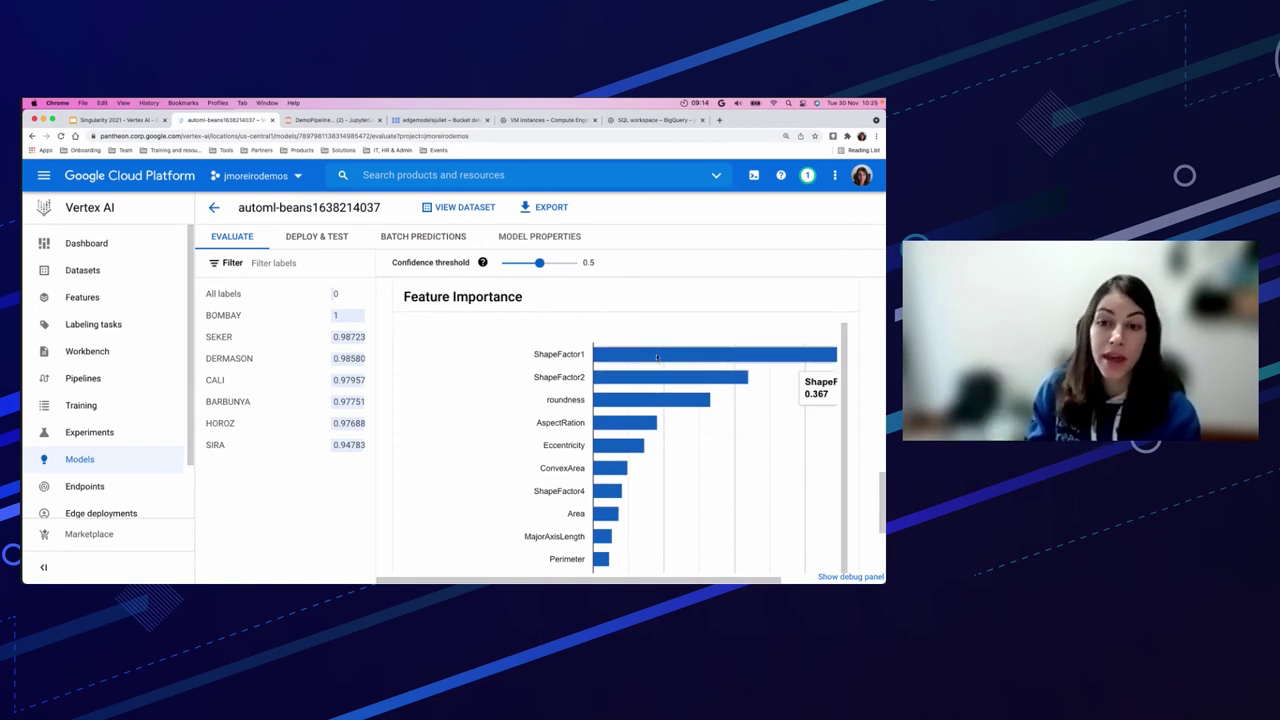
mouse_move(633, 375)
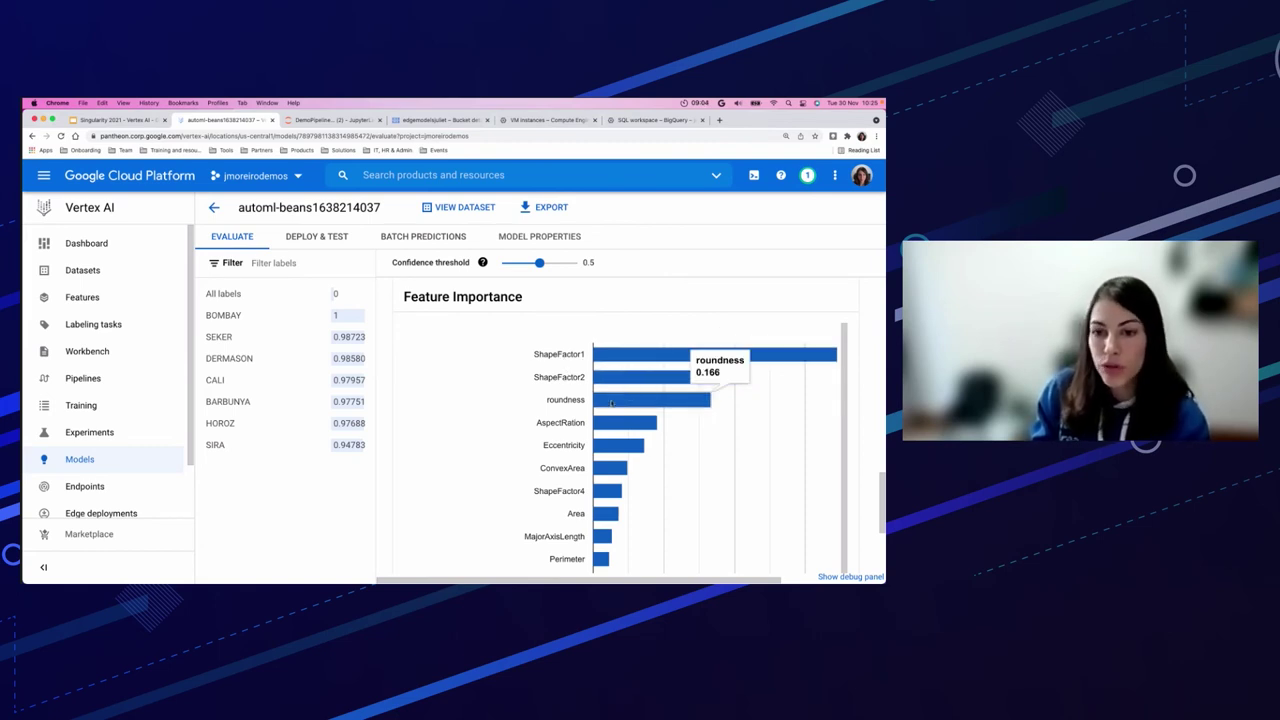
mouse_move(611, 405)
scroll(676, 465, "down", 1)
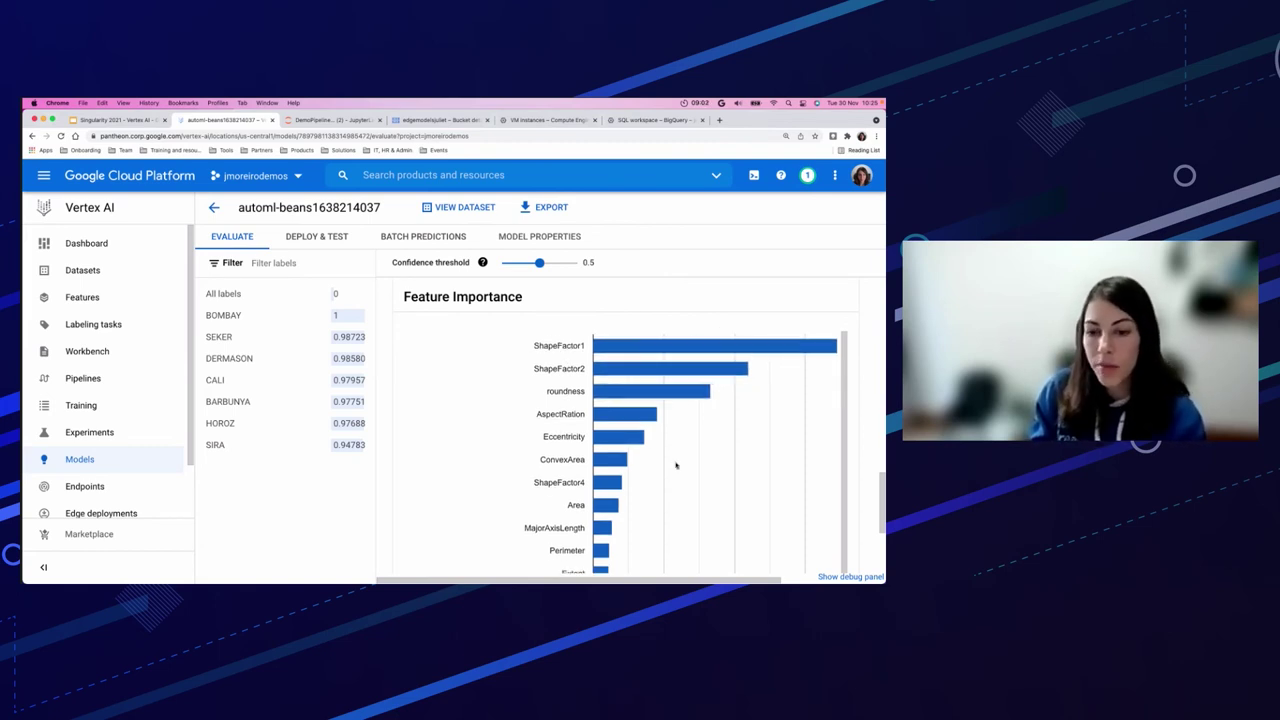
scroll(871, 490, "down", 5)
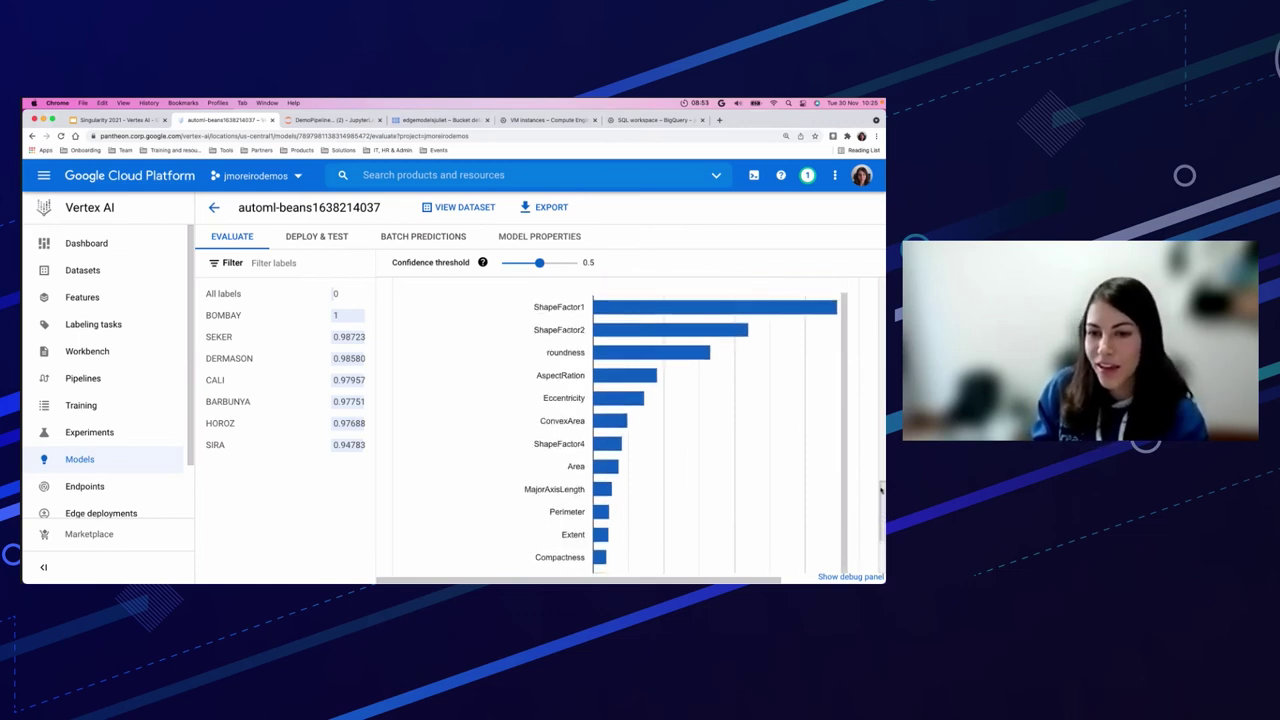
scroll(881, 497, "down", 3)
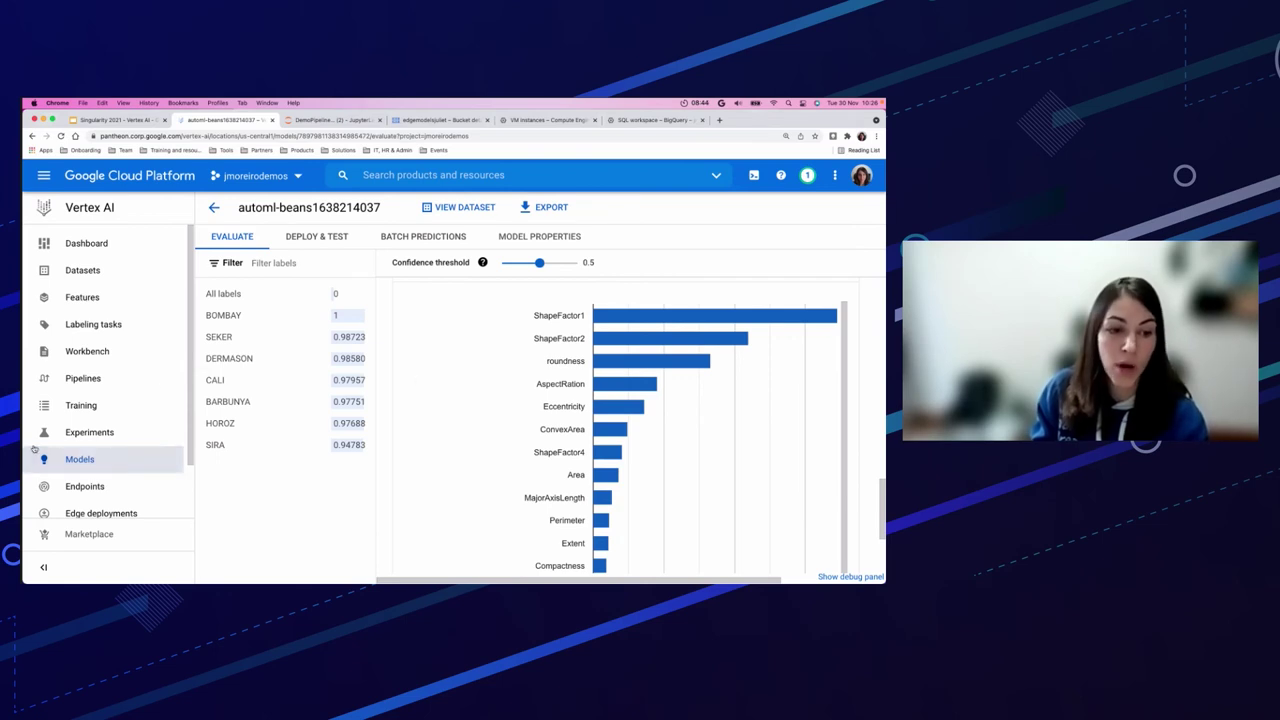
Open the train-automl-beans endpoint and examine its deployed model and the prediction, error, request and latency charts.
left_click(86, 487)
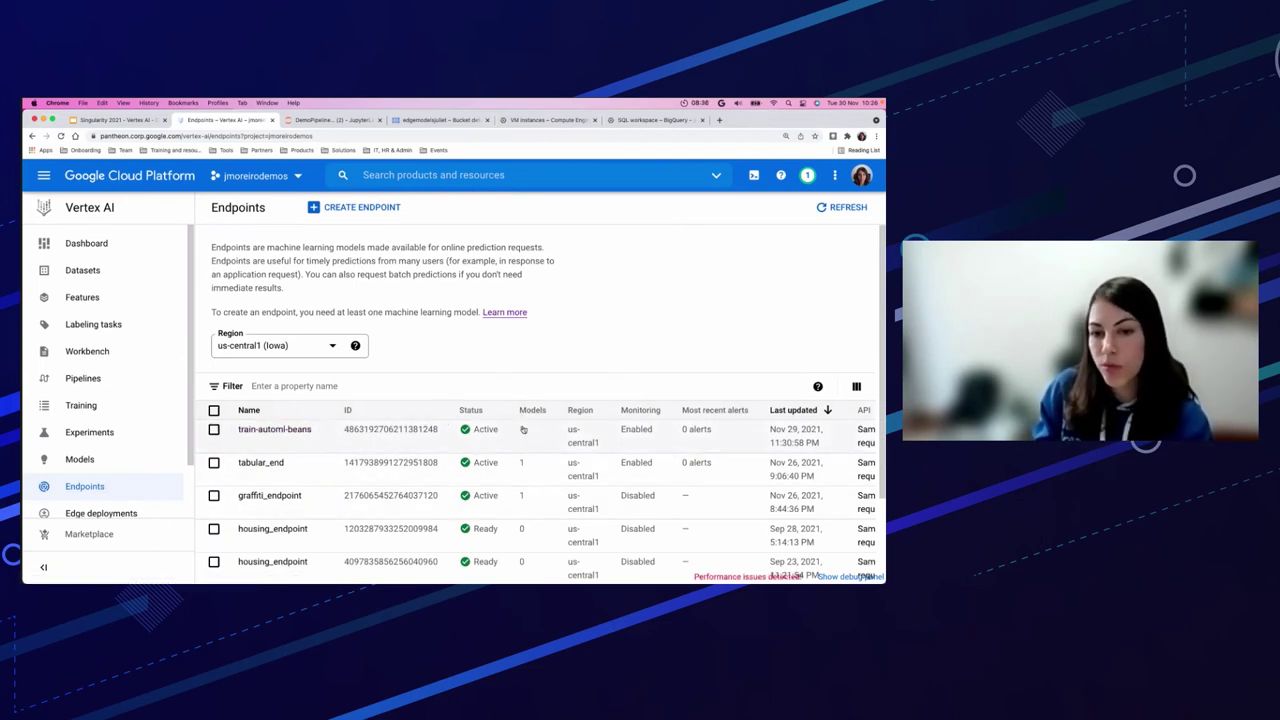
left_click(277, 433)
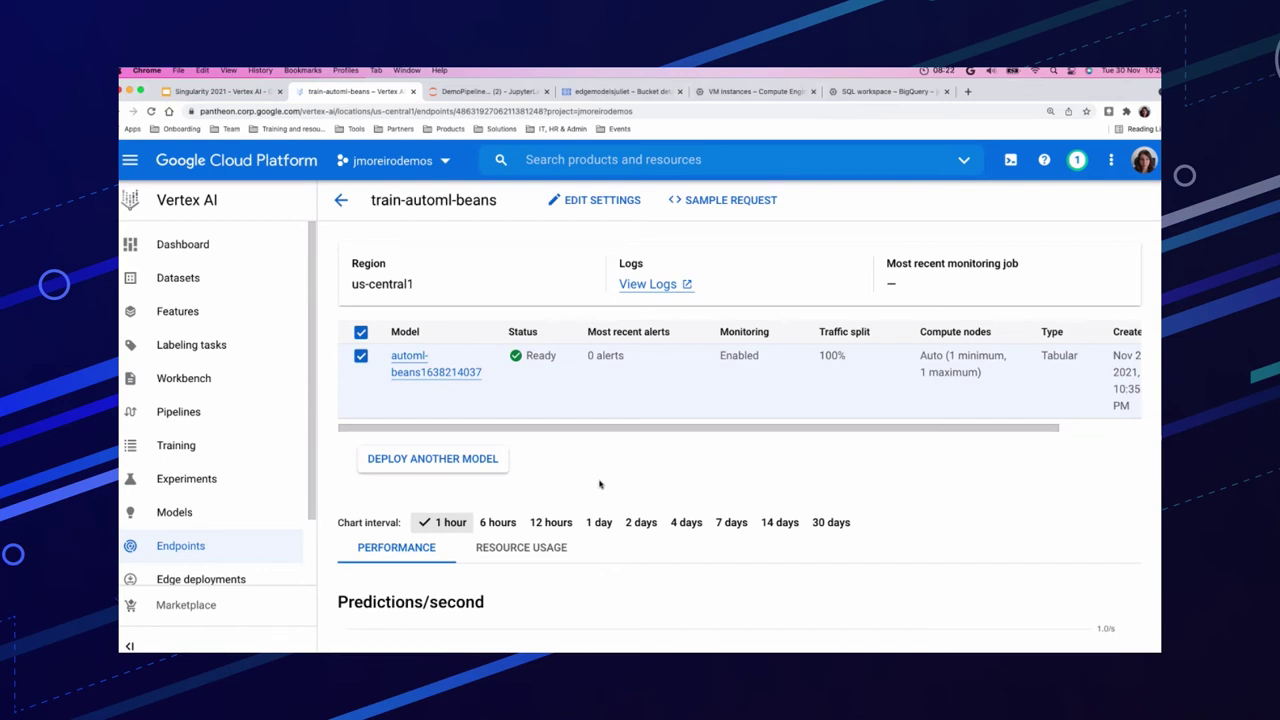
scroll(600, 484, "down", 3)
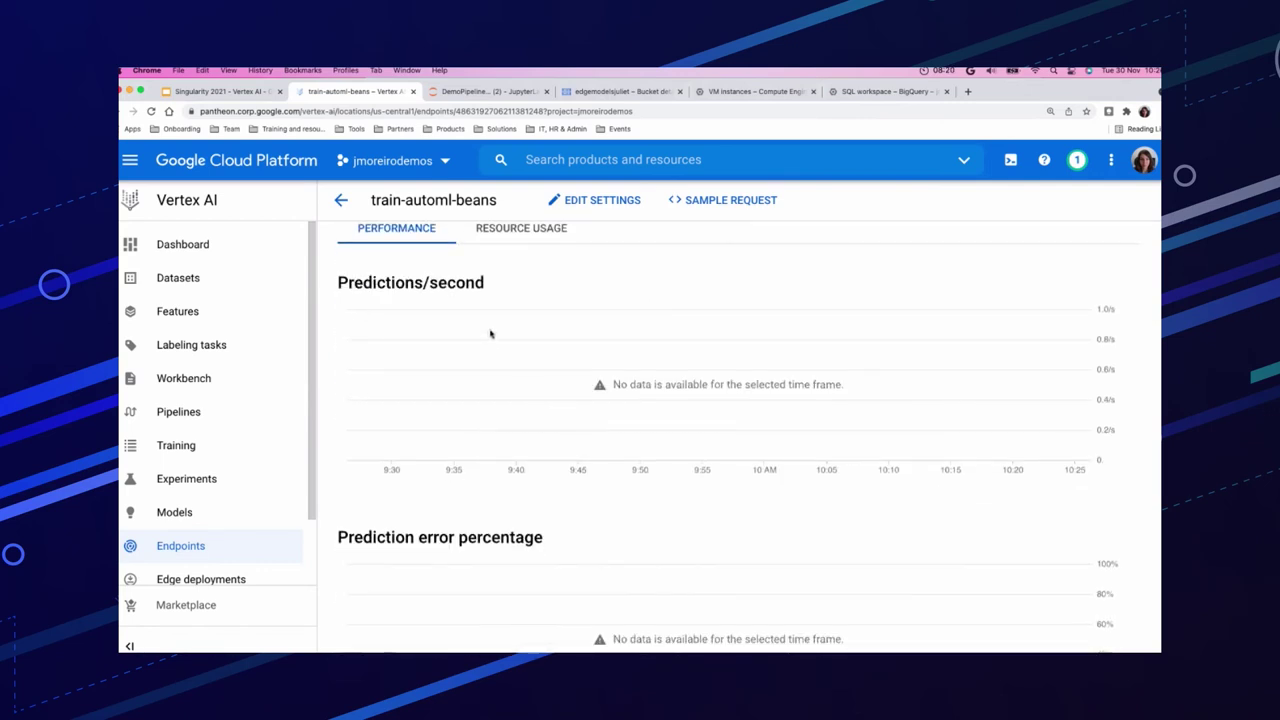
scroll(745, 506, "down", 3)
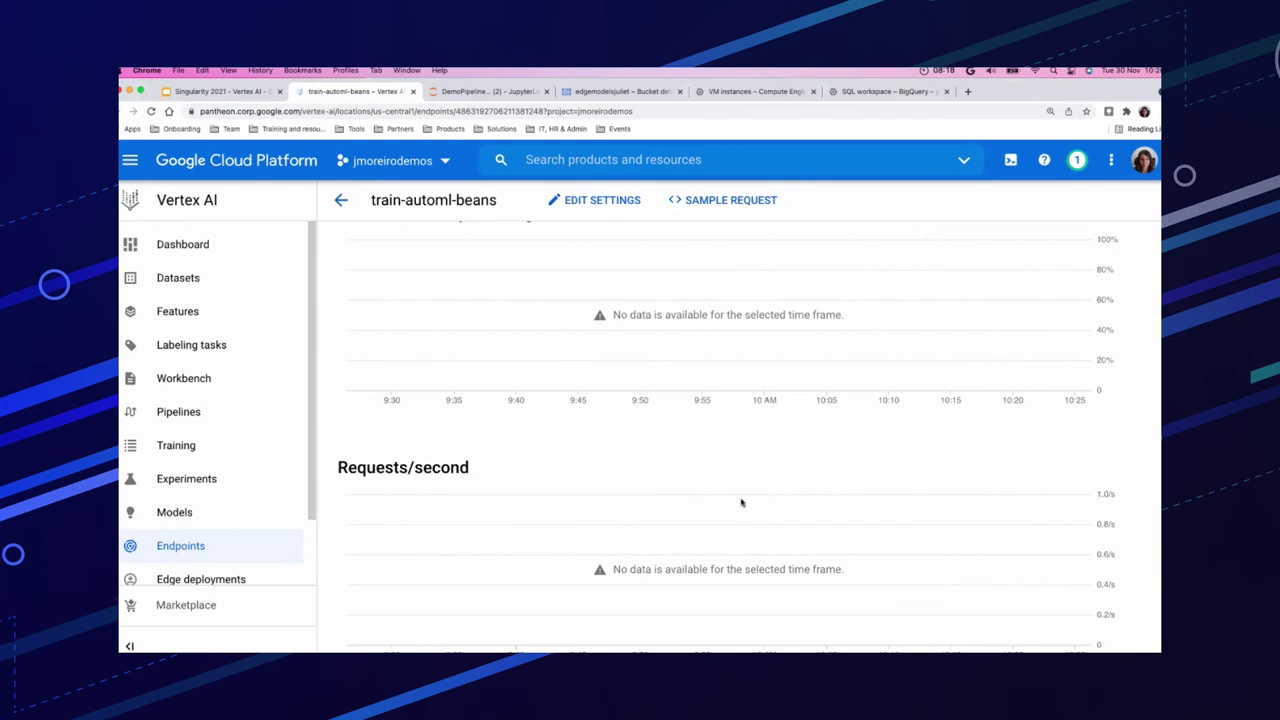
scroll(742, 503, "down", 10)
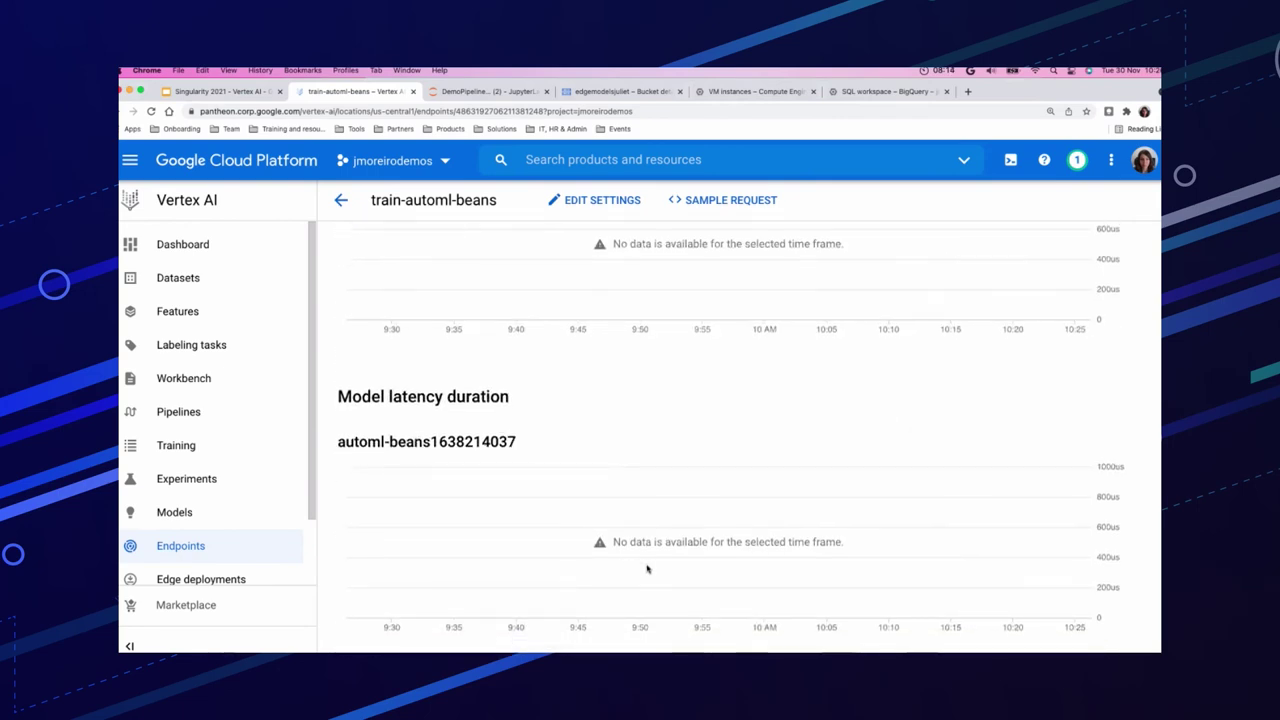
scroll(666, 577, "up", 2)
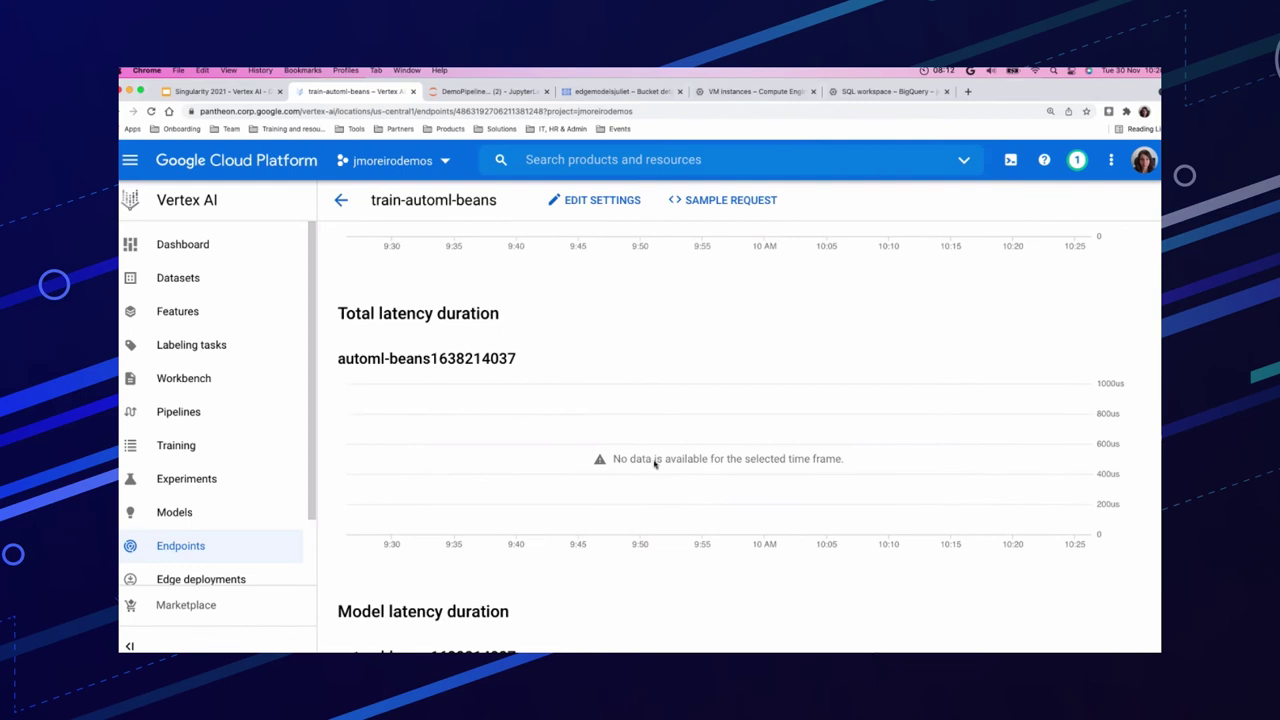
scroll(703, 490, "up", 4)
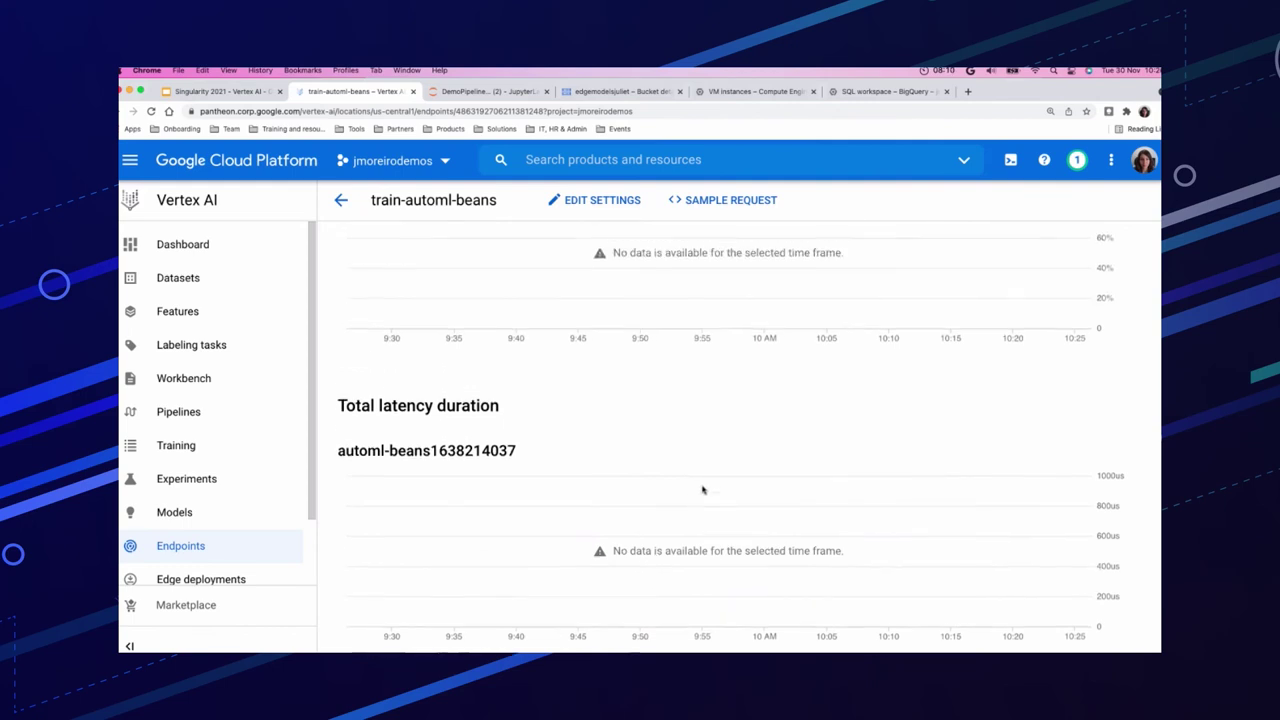
scroll(700, 499, "up", 5)
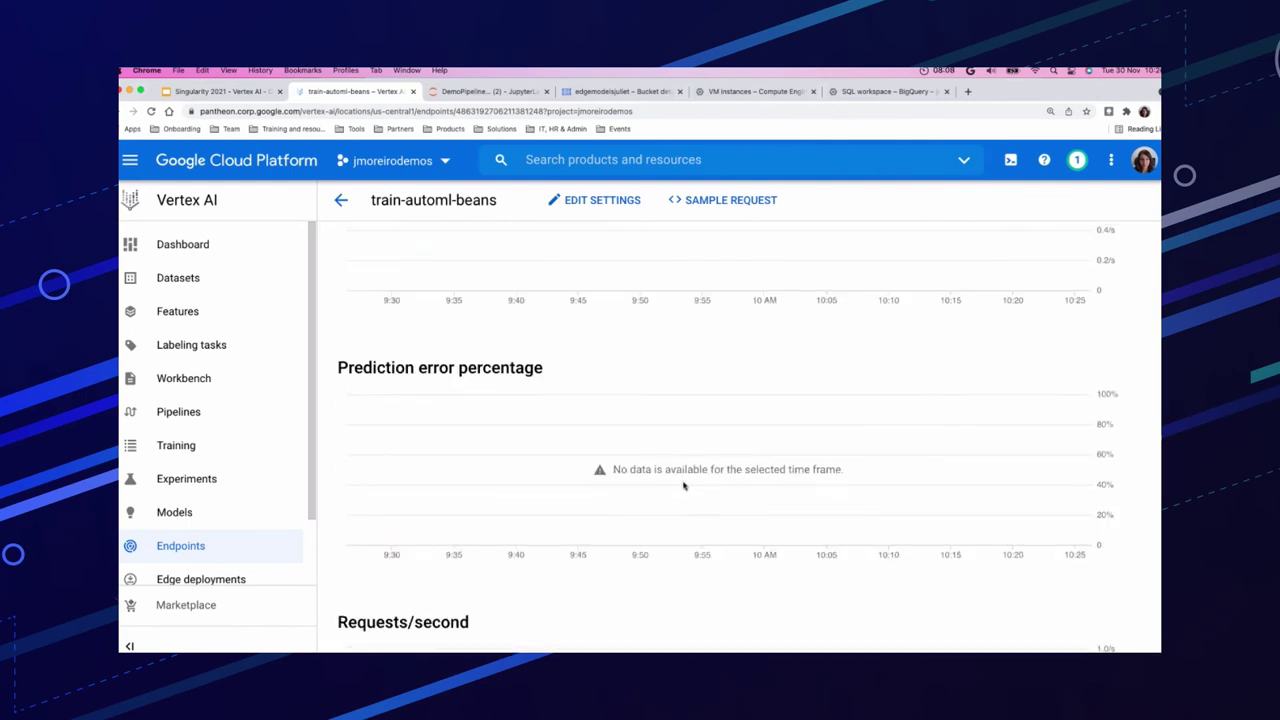
scroll(635, 518, "up", 5)
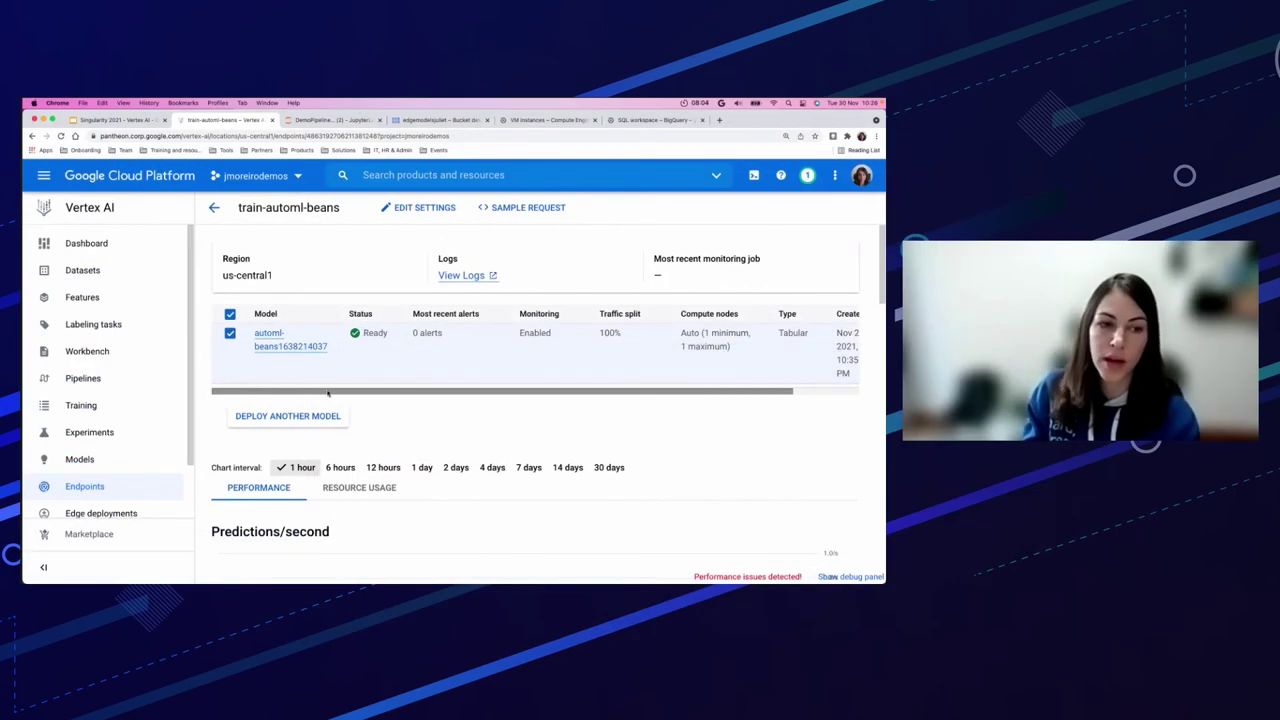
Open the endpoint's settings for editing and review the model monitoring job name, schedule, alert e-mail and sampling rate.
left_click(420, 207)
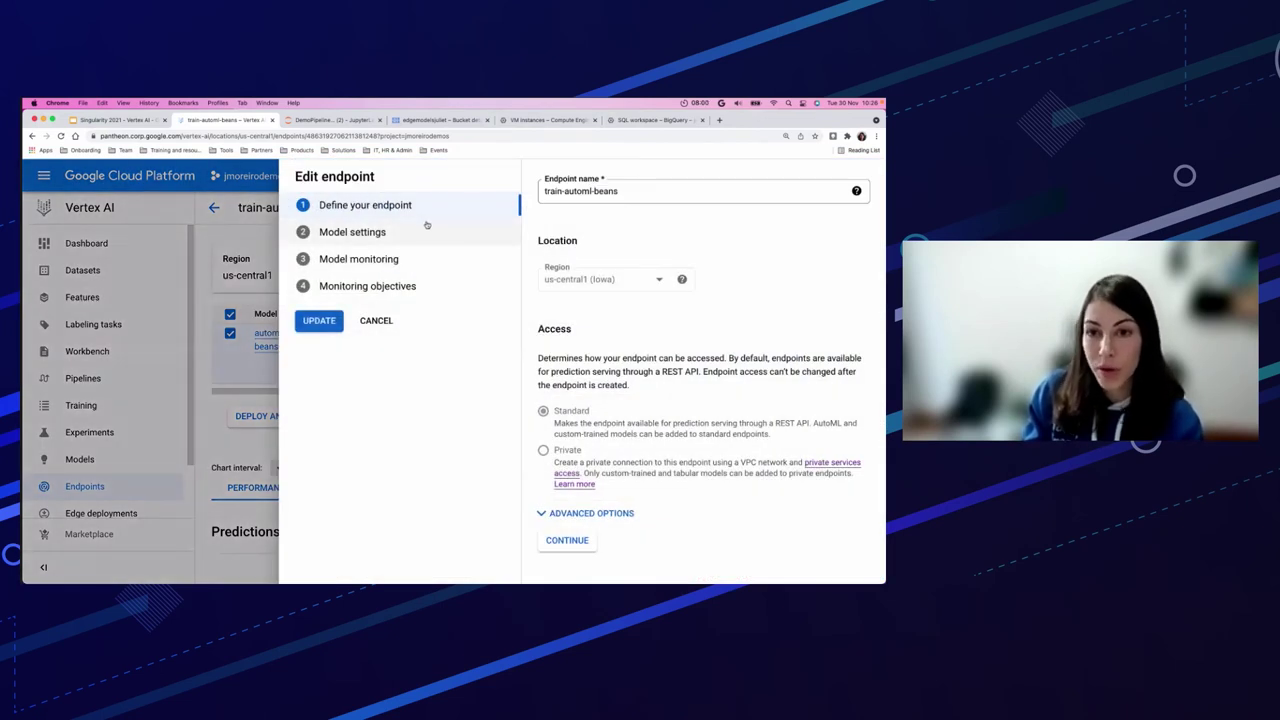
left_click(374, 262)
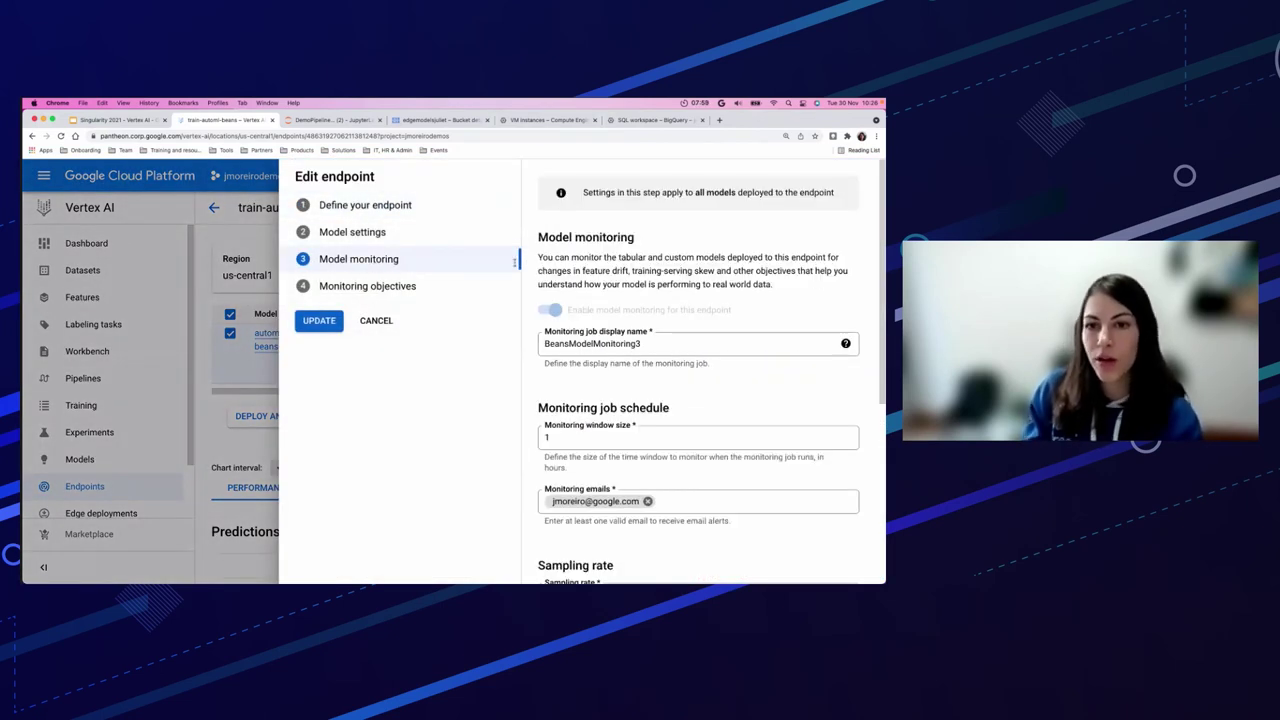
scroll(614, 310, "down", 1)
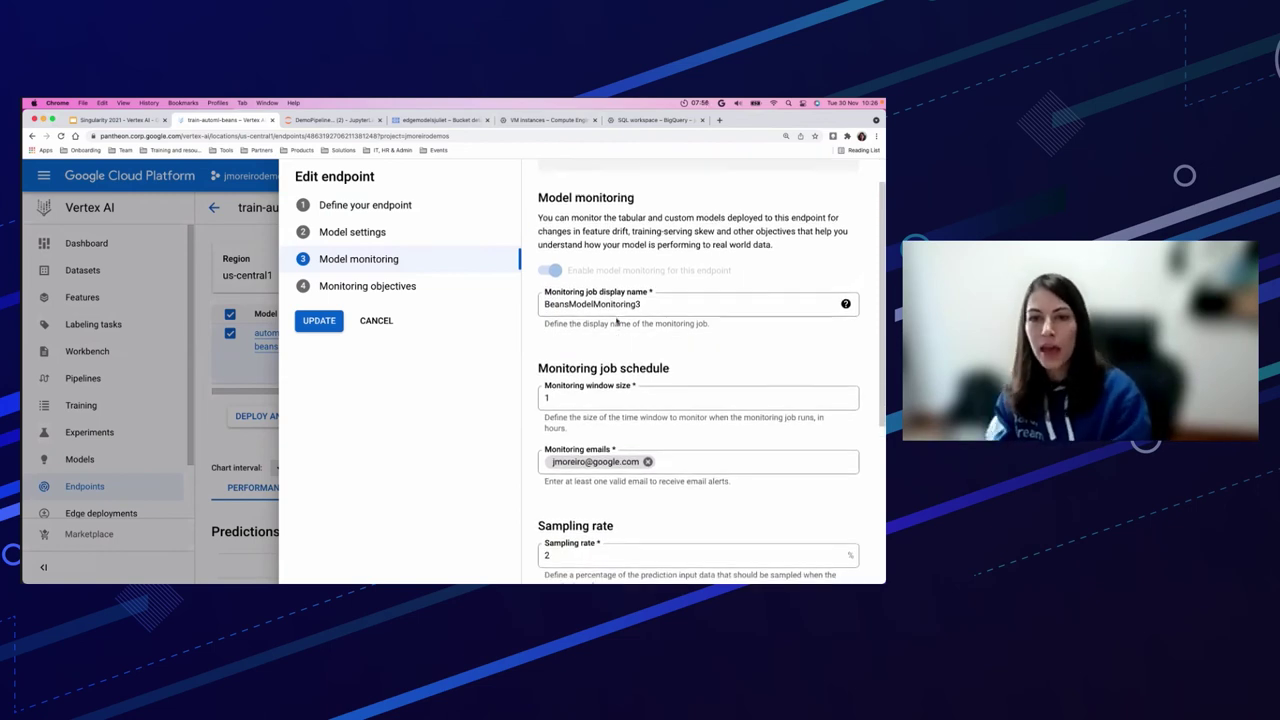
scroll(620, 295, "up", 1)
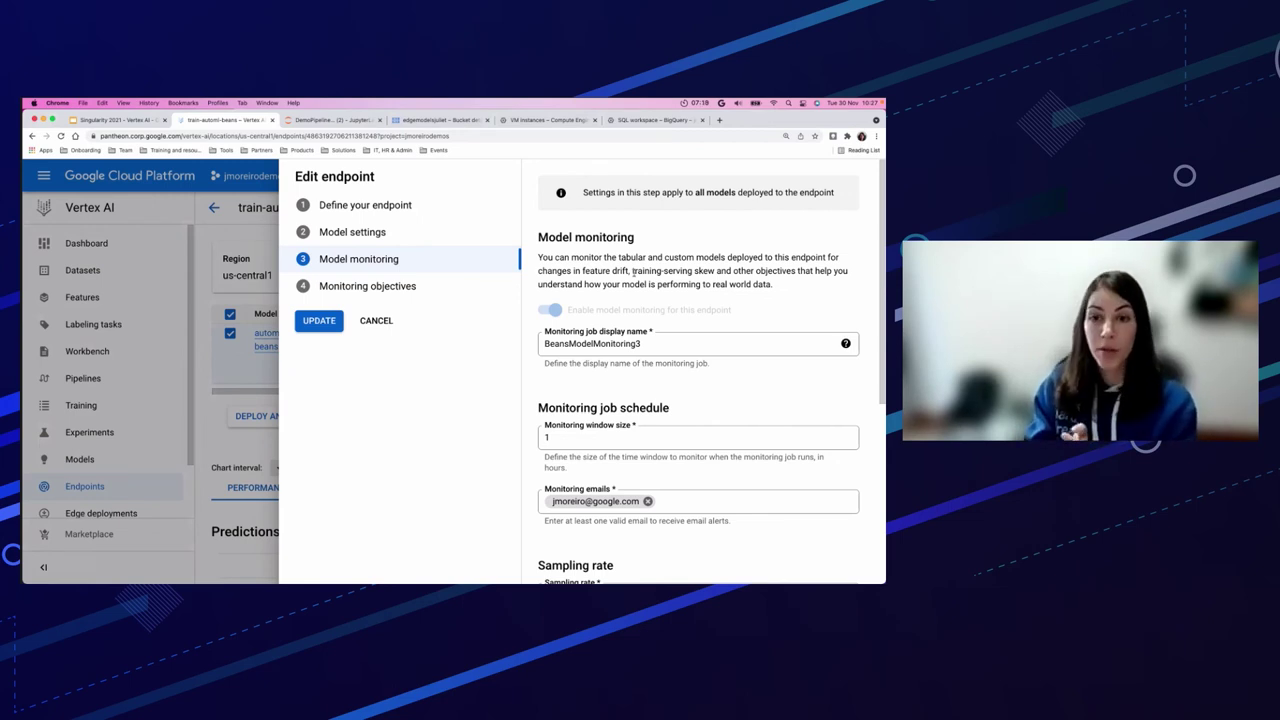
Compare the Training Prediction Skew Detection and Prediction Drift Detection monitoring objectives, highlighting the Area feature in the drift alert thresholds.
left_click(436, 285)
left_click(612, 261)
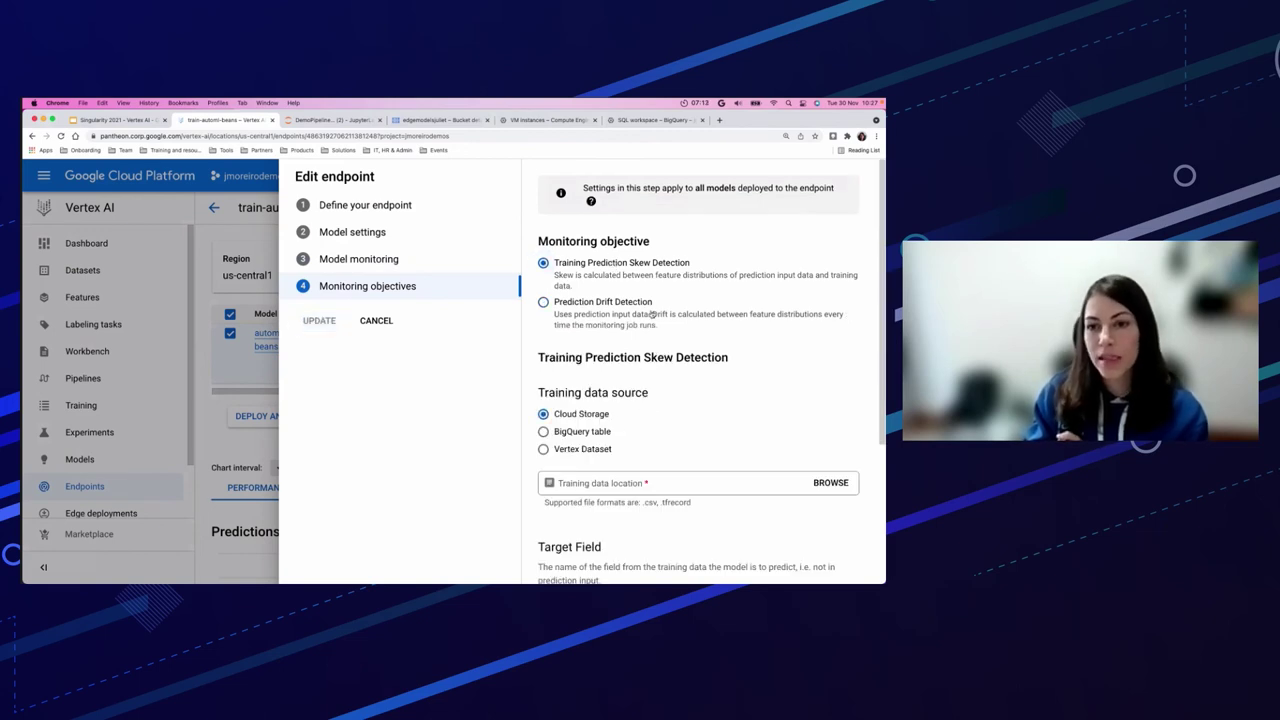
left_click(617, 302)
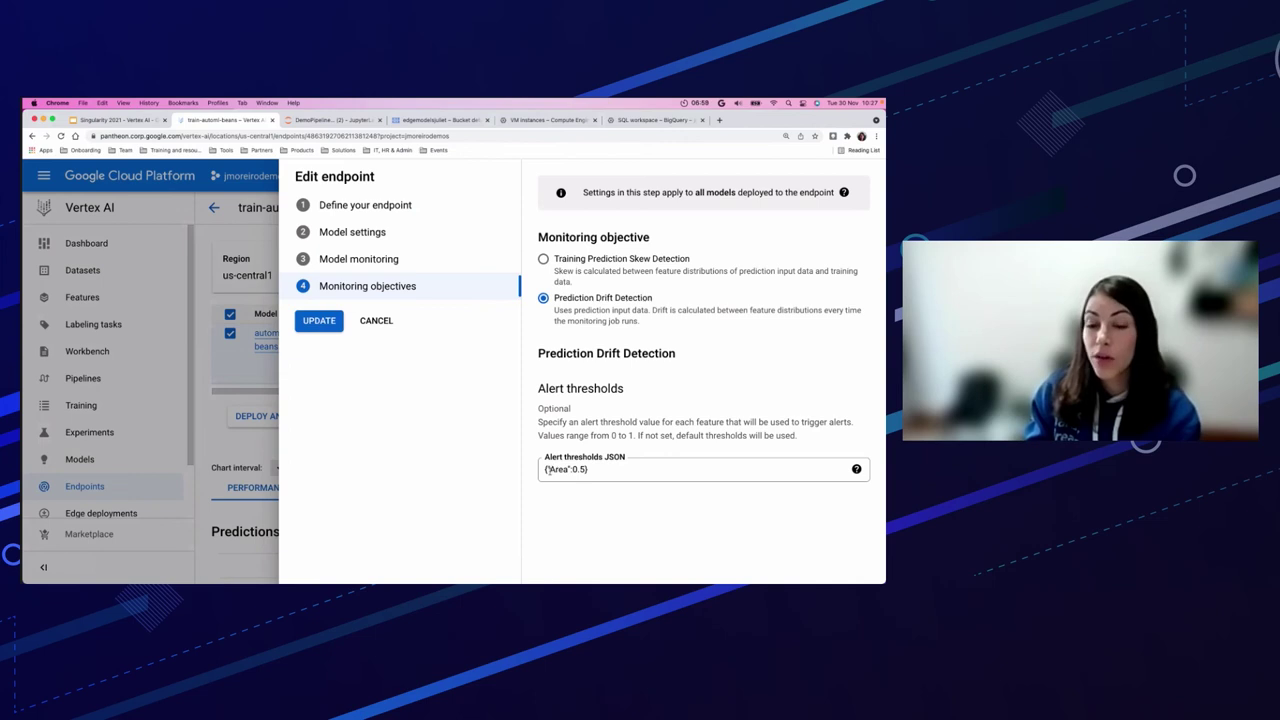
double_click(556, 469)
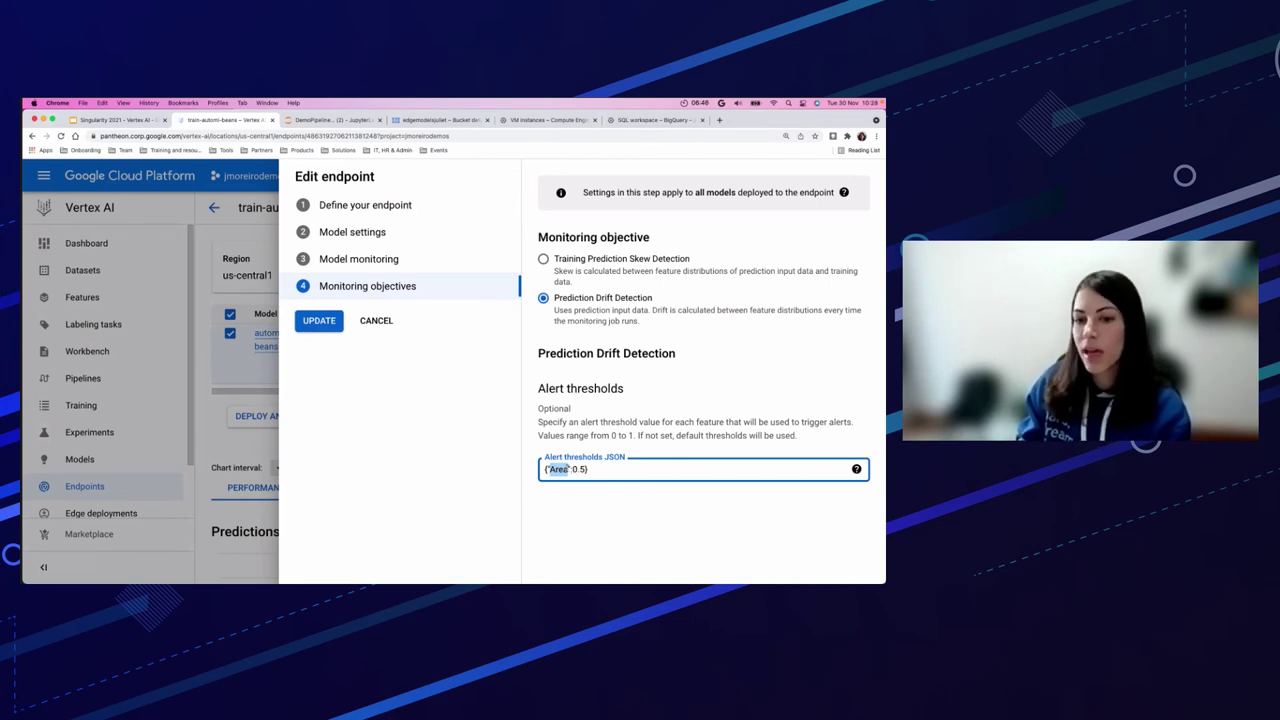
left_click(604, 523)
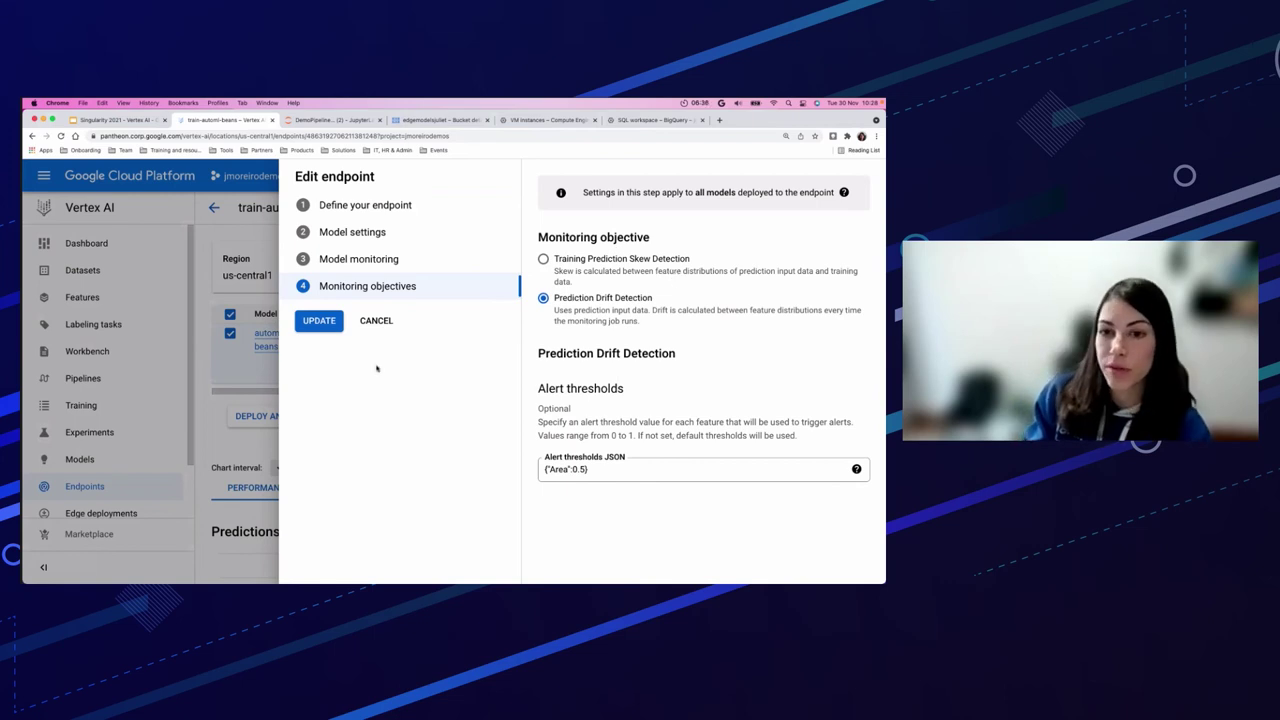
left_click(374, 320)
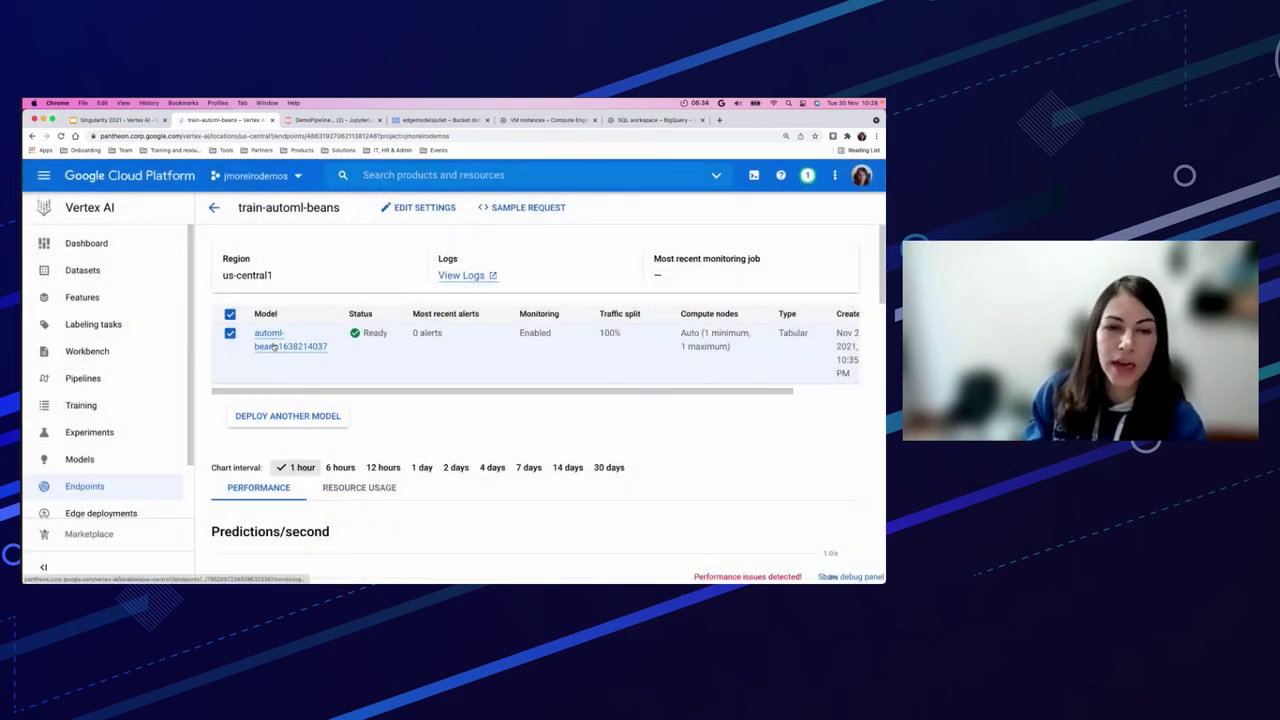
left_click(274, 346)
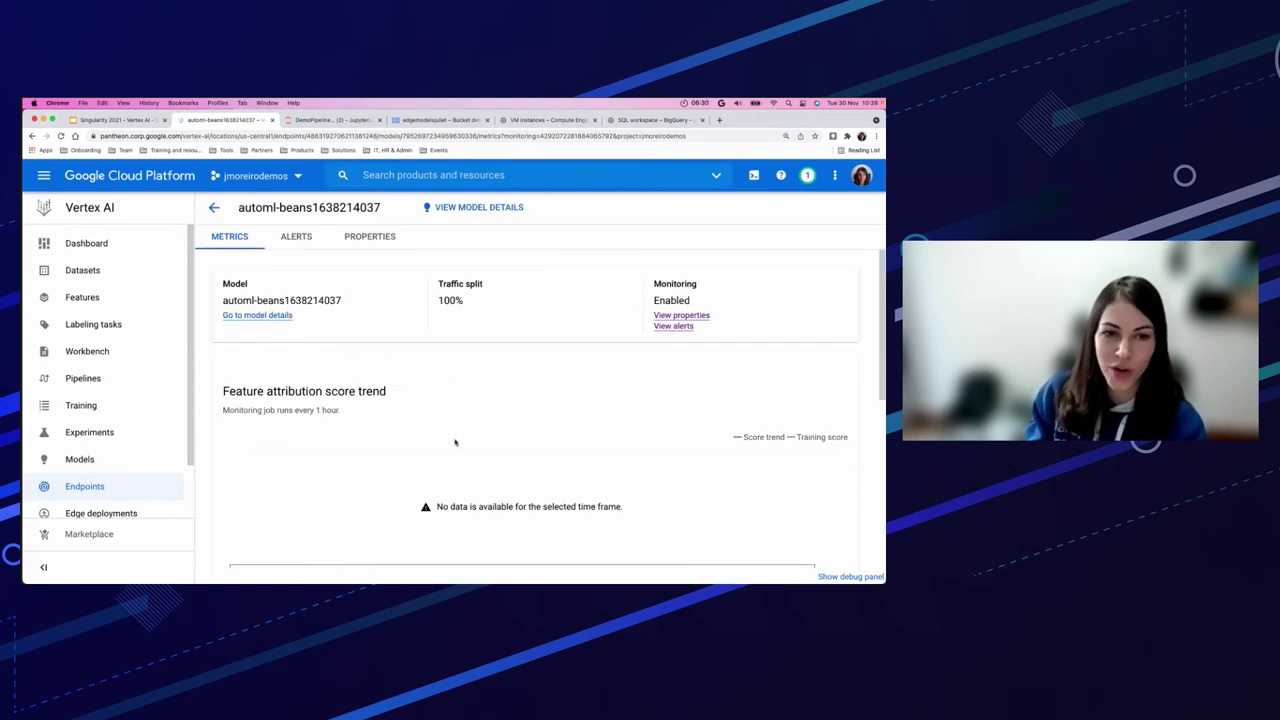
scroll(480, 457, "down", 5)
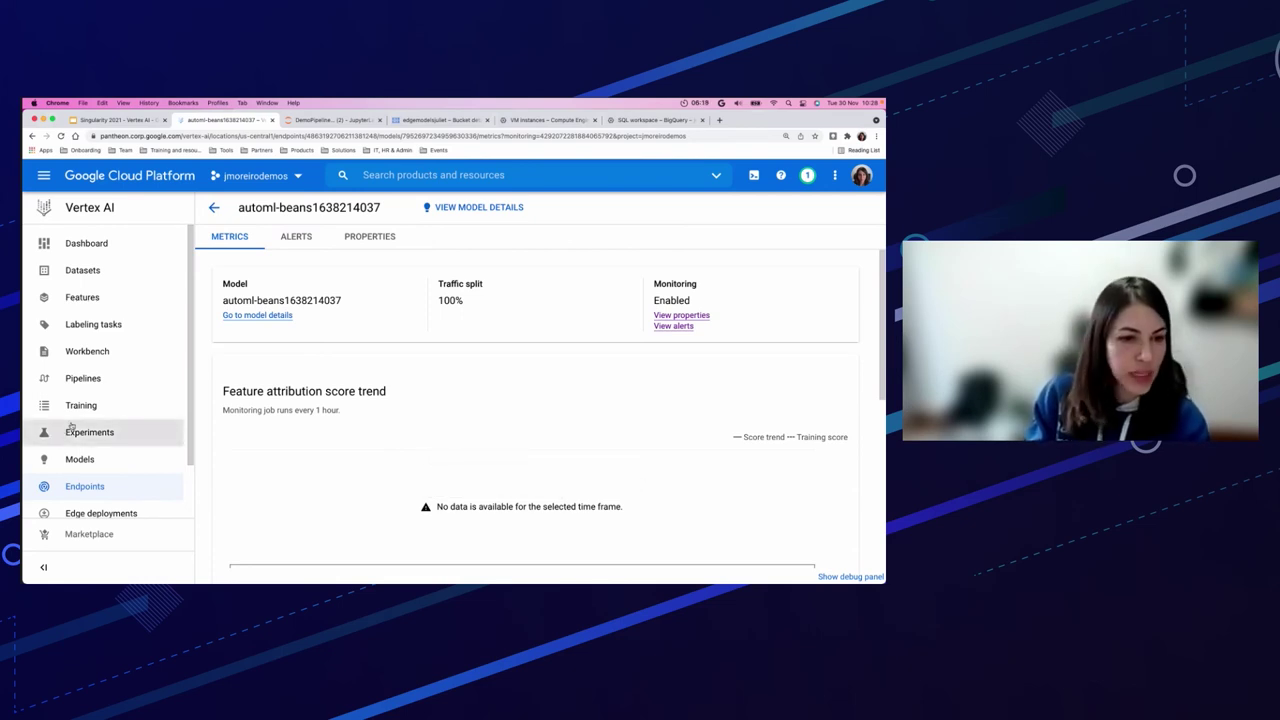
Open the google.VertexModel artifact in the Vertex AI metadata store and examine its lineage graph with executions expanded.
scroll(126, 410, "down", 2)
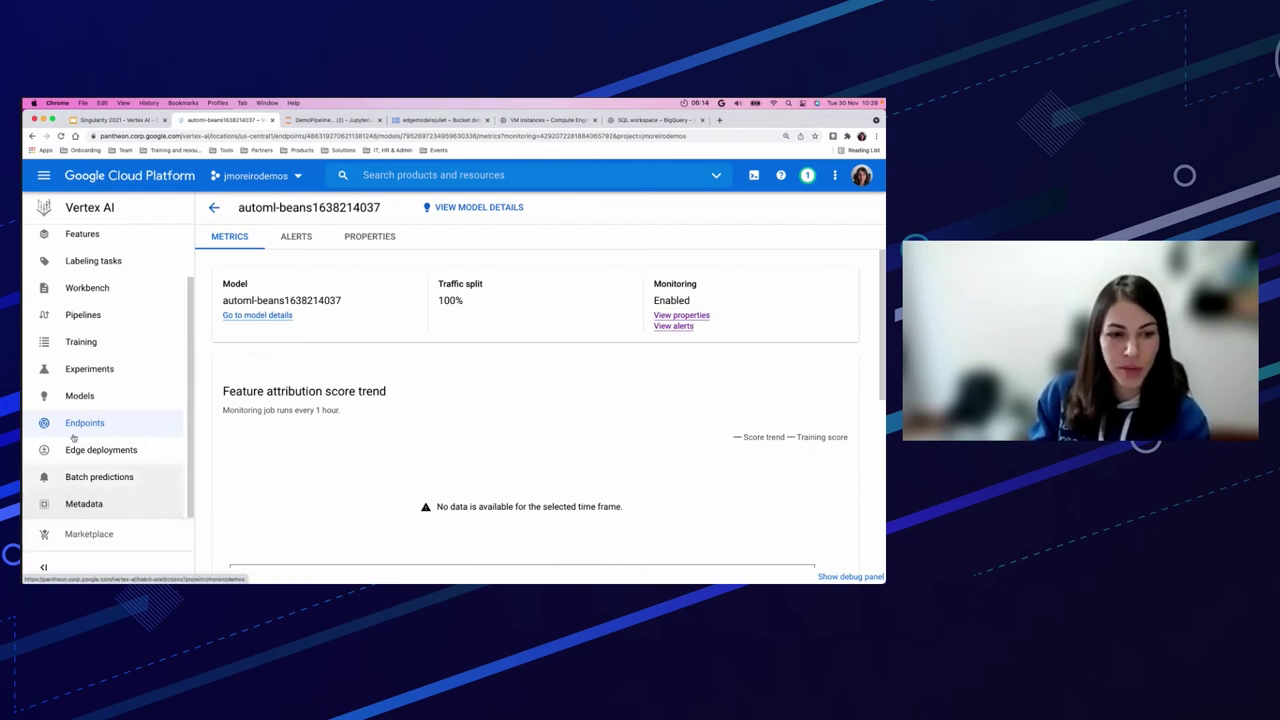
left_click(100, 503)
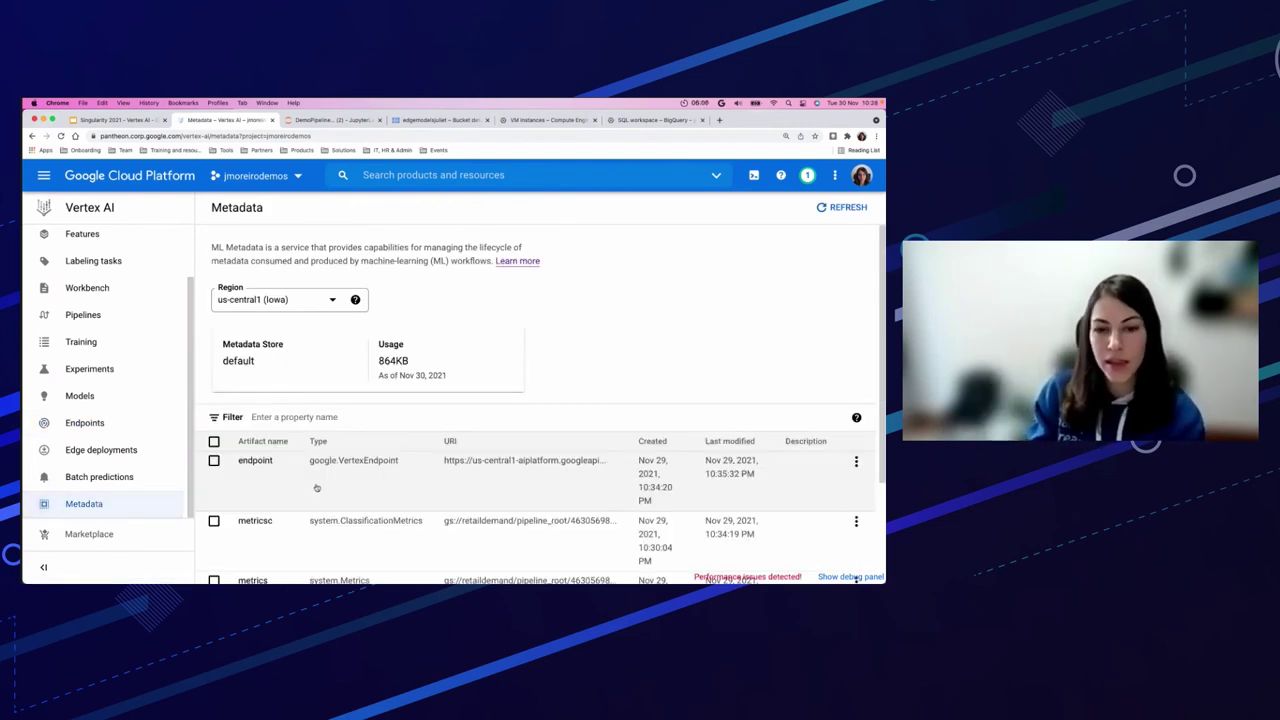
scroll(316, 487, "down", 3)
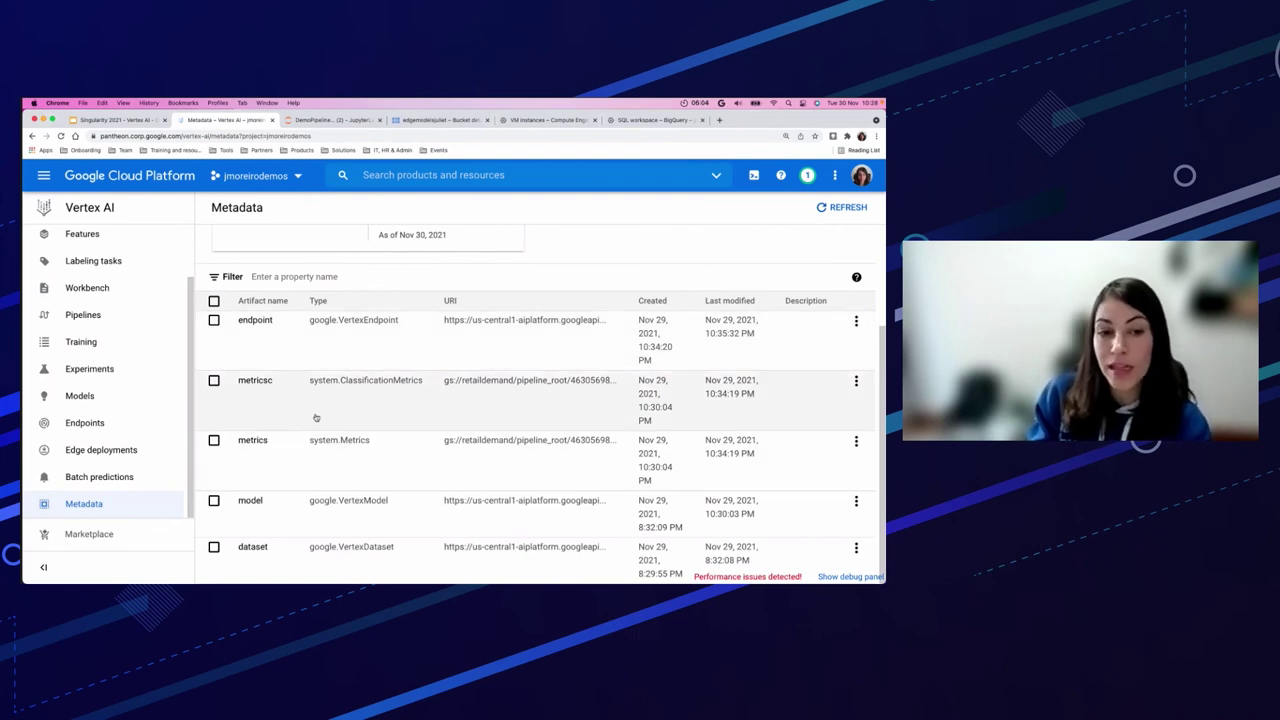
left_click(251, 505)
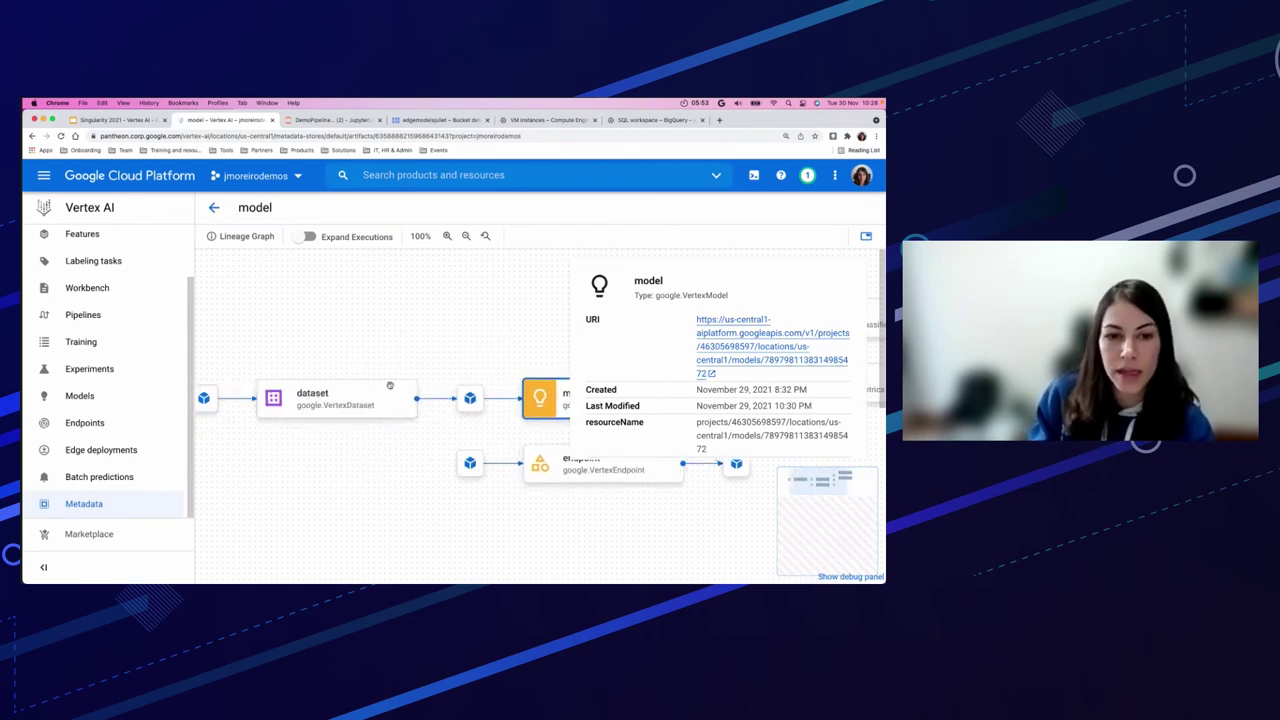
left_click(309, 237)
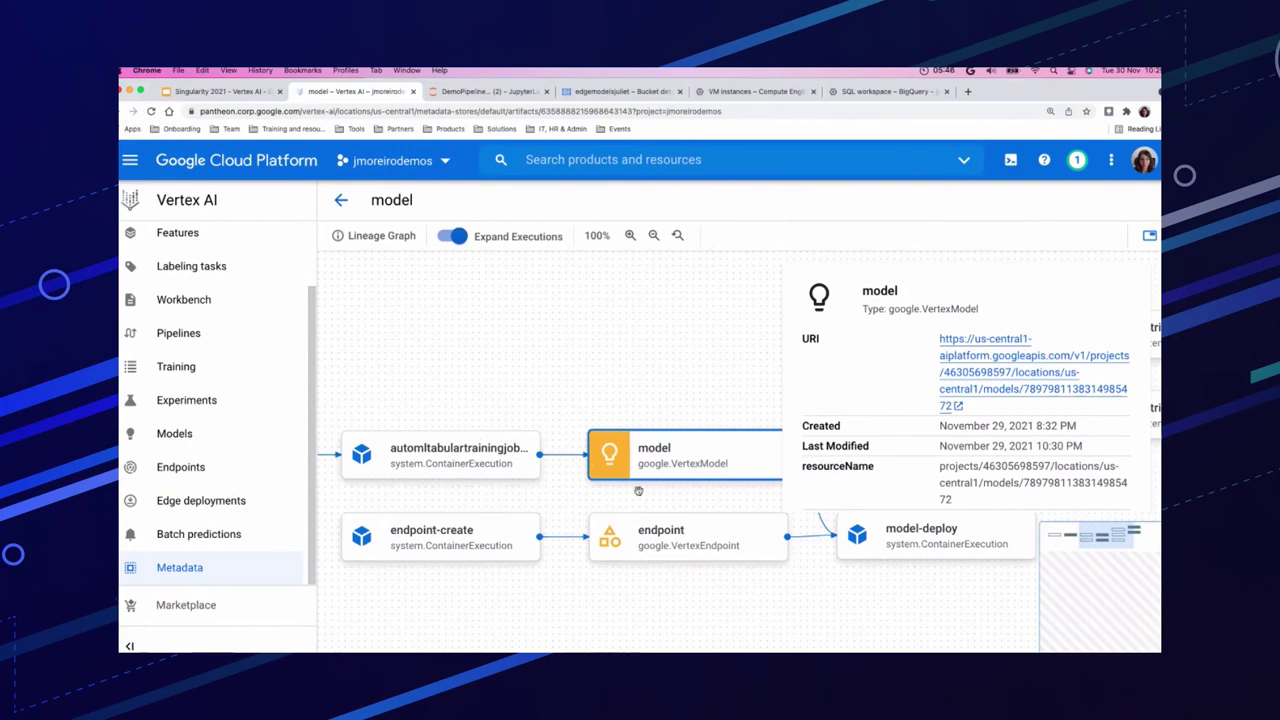
scroll(530, 345, "left", 2)
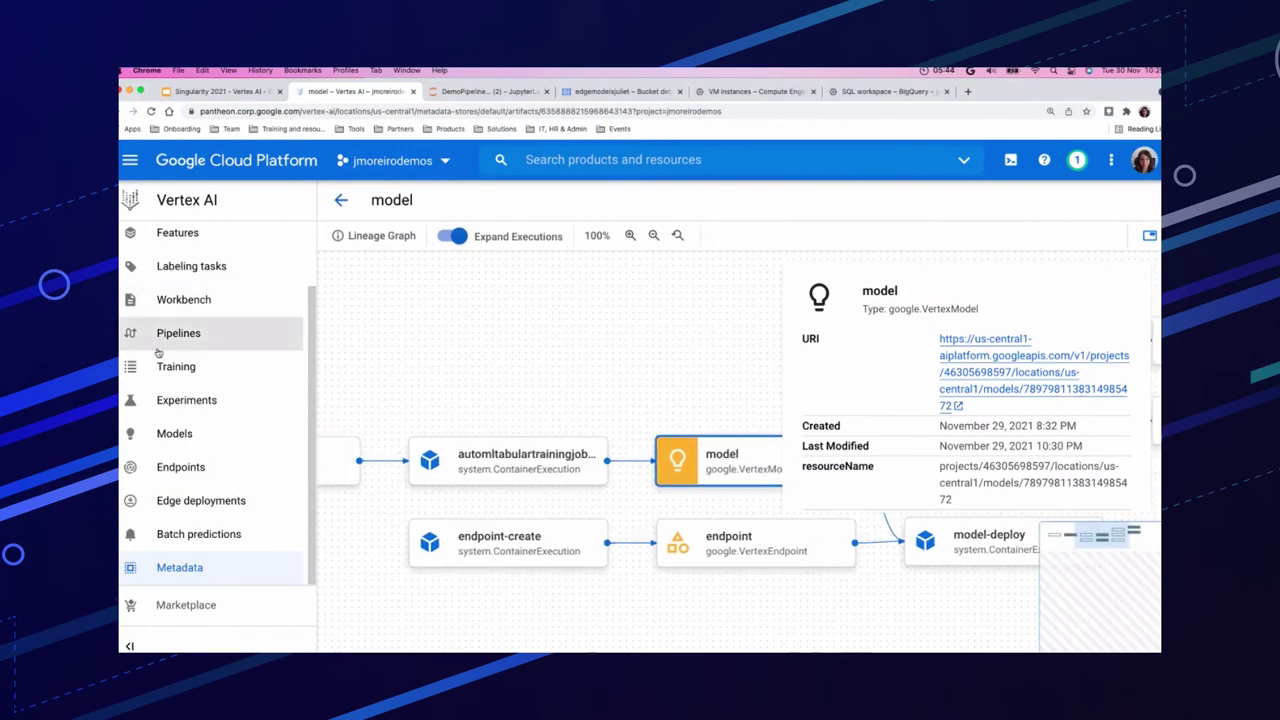
Open the Vertex AI Feature Store page and view the list of stored features.
scroll(228, 405, "up", 2)
scroll(228, 405, "up", 1)
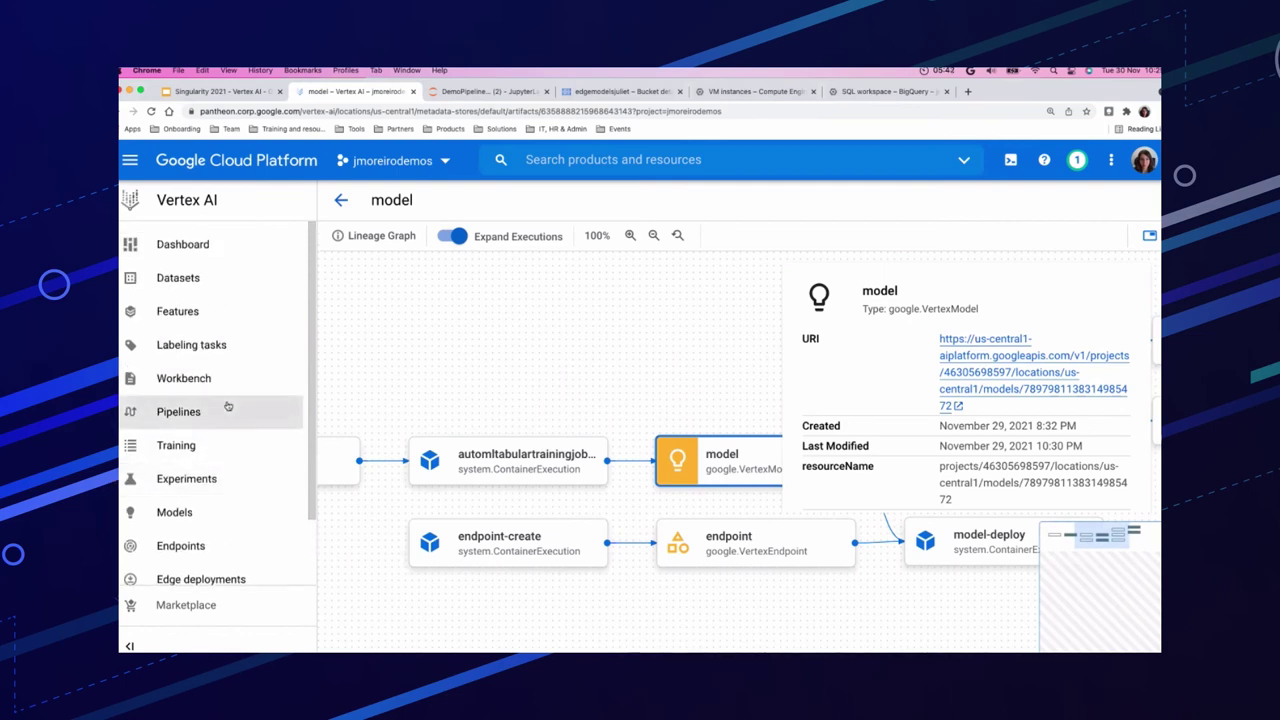
left_click(183, 313)
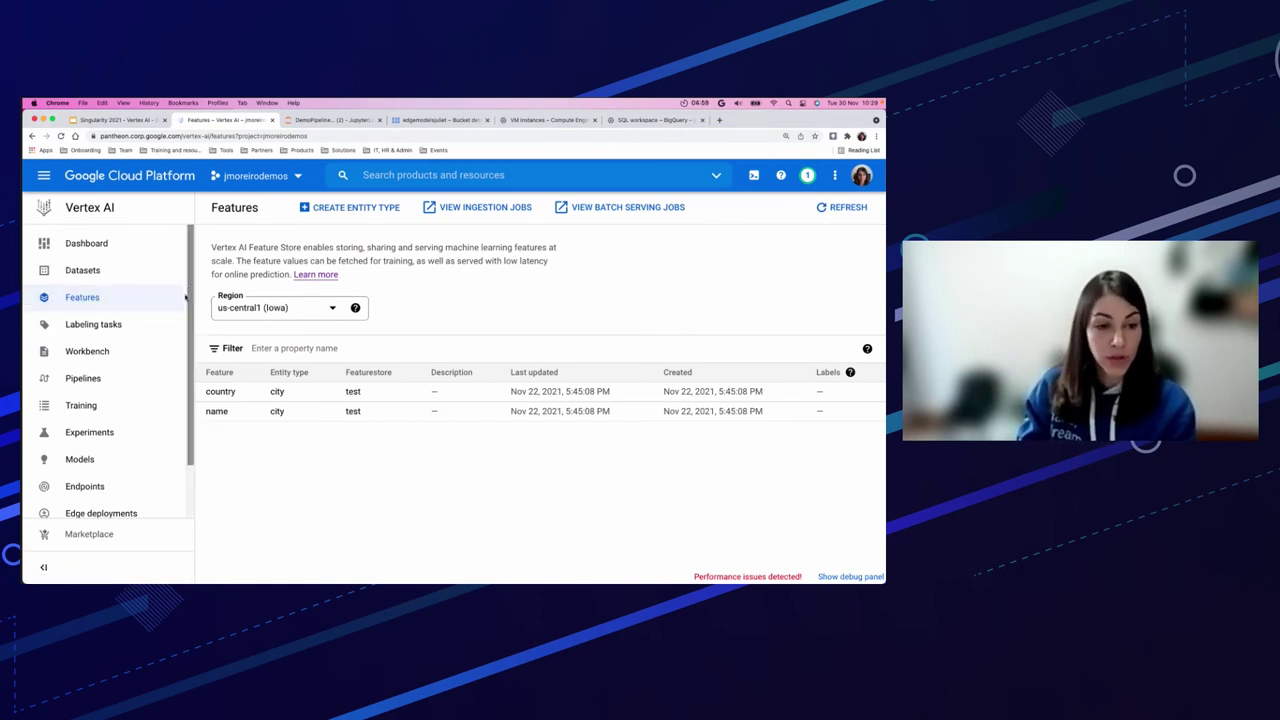
Open Experiments and look through its Vizier studies and TensorBoard instances.
scroll(178, 381, "down", 3)
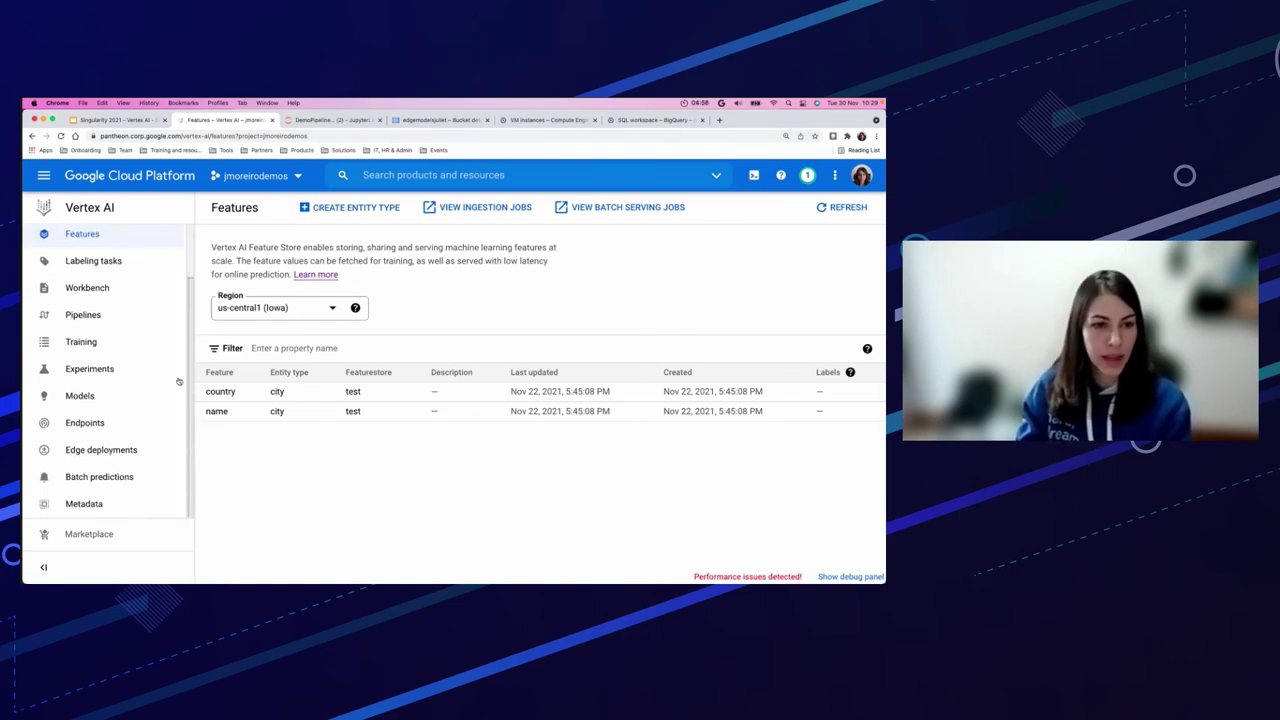
left_click(88, 370)
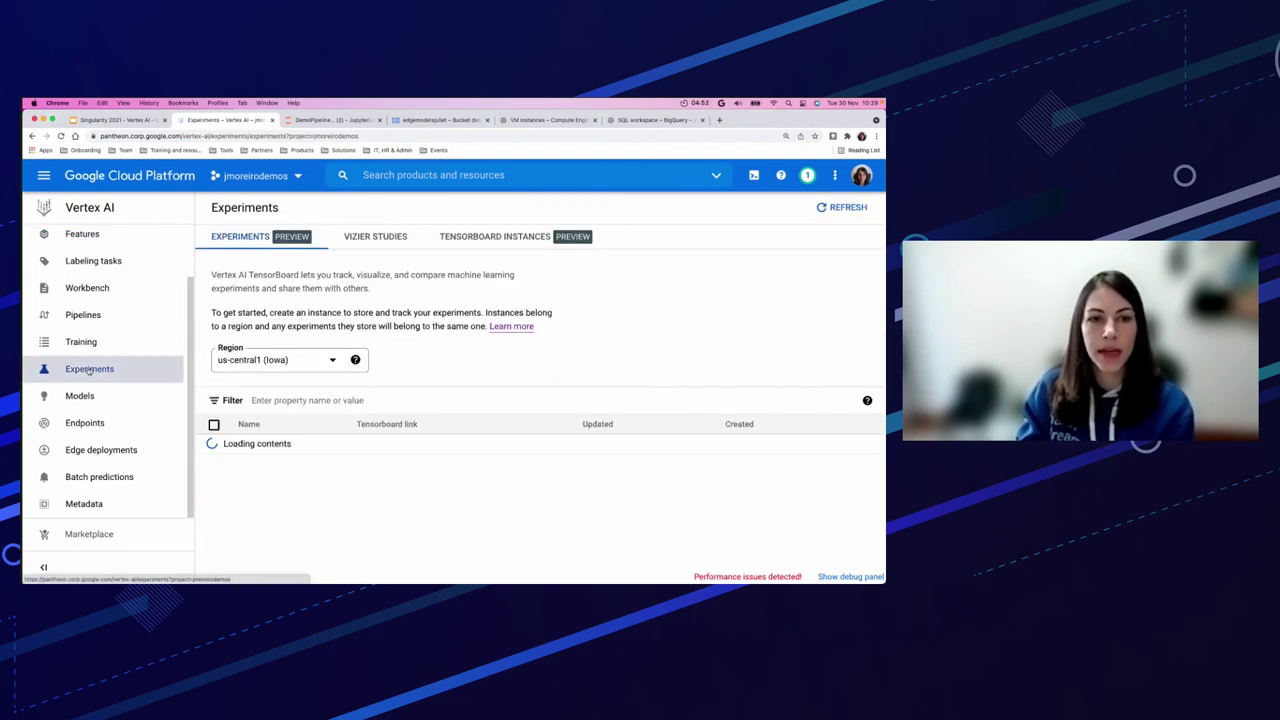
left_click(367, 240)
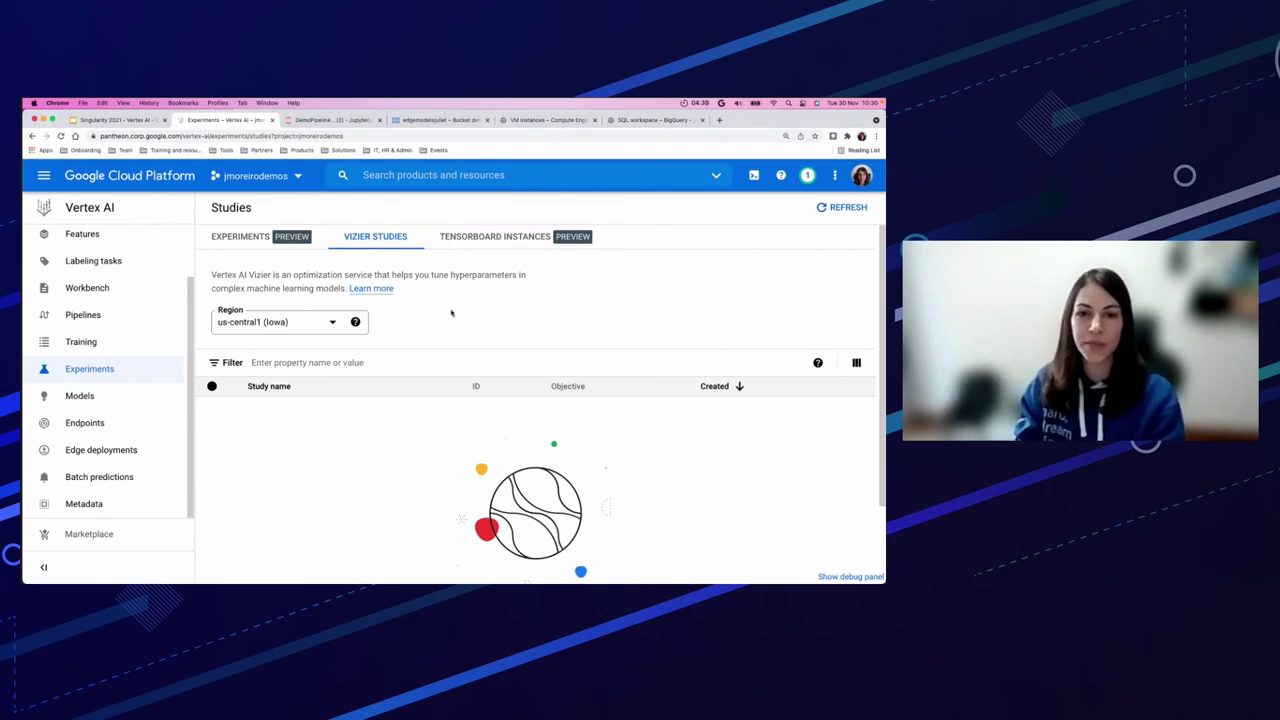
left_click(468, 246)
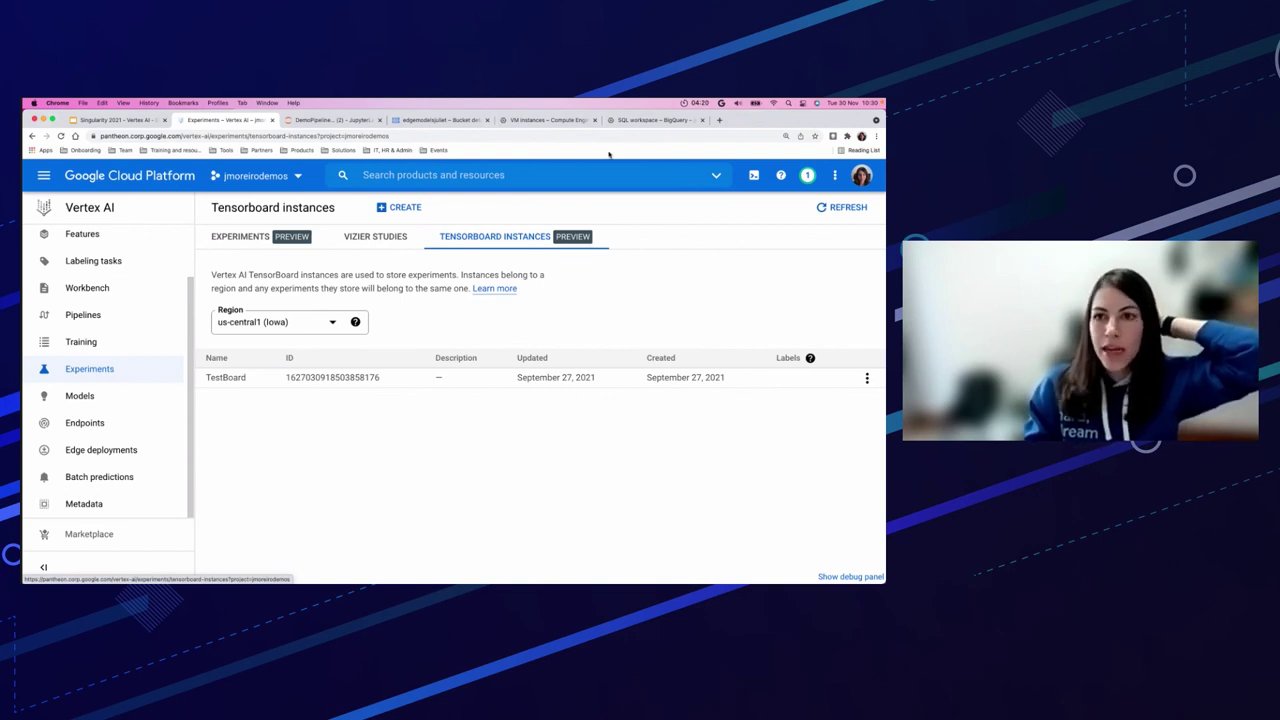
Switch to the BigQuery SQL workspace, expand the BQML dataset and open the saved Create Model query.
left_click(633, 120)
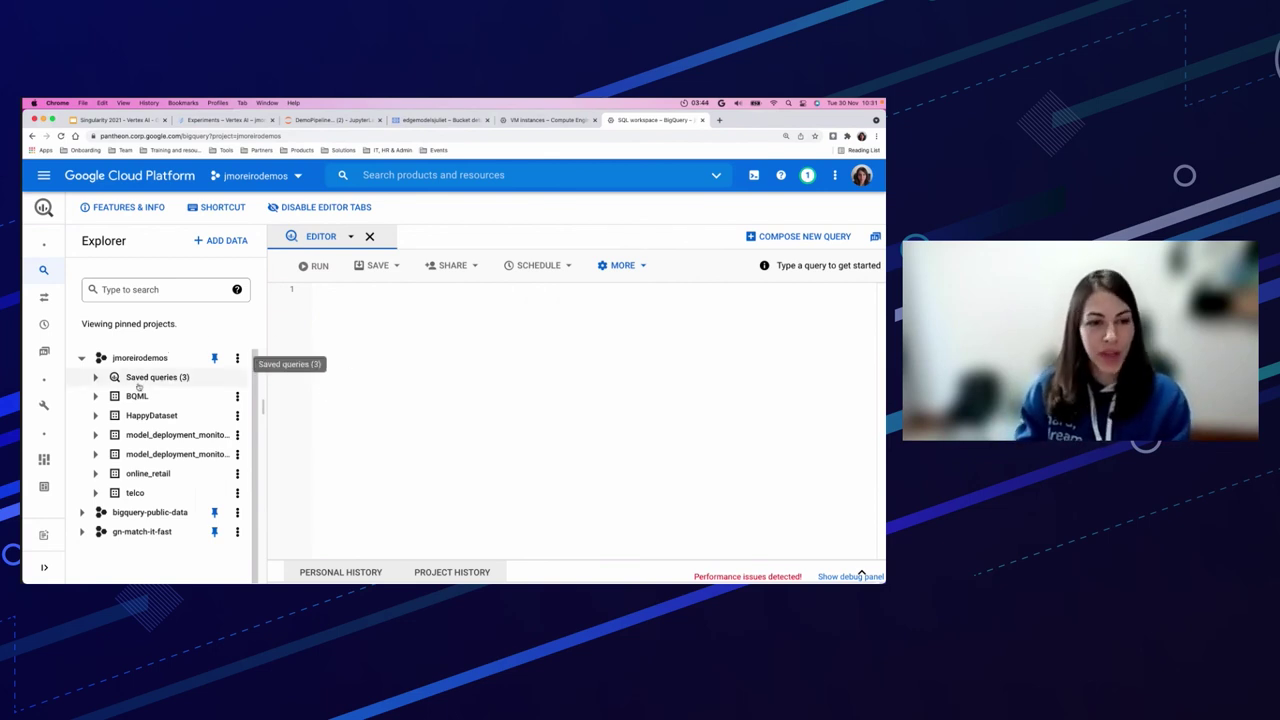
left_click(95, 396)
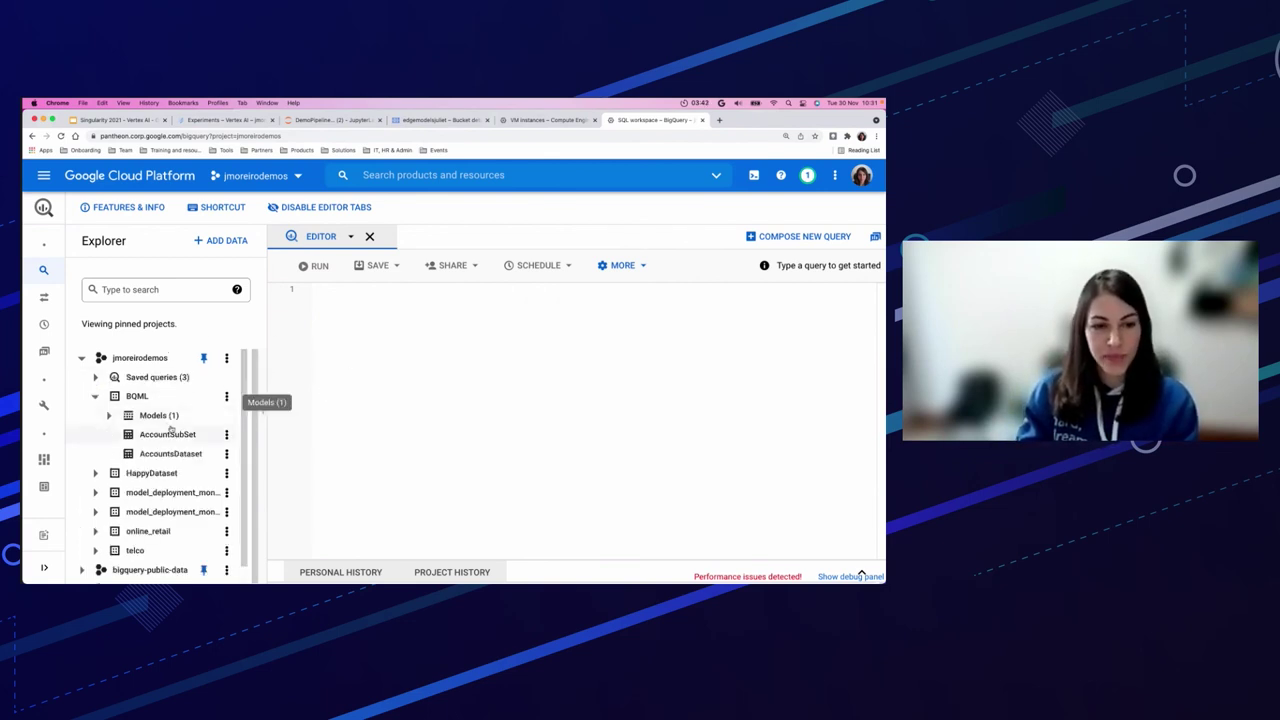
left_click(94, 378)
left_click(172, 418)
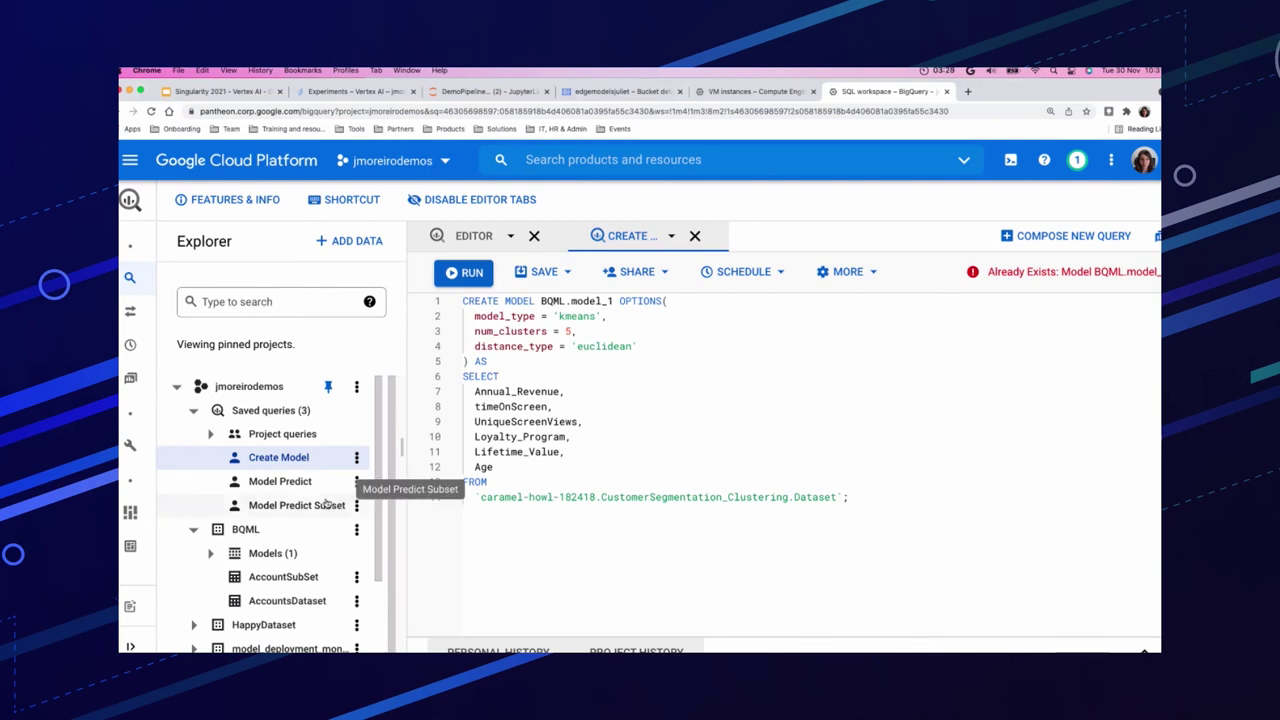
Open model_1 in the BQML dataset and examine its training options, training graphs and evaluation of numeric features per centroid.
left_click(210, 553)
left_click(268, 573)
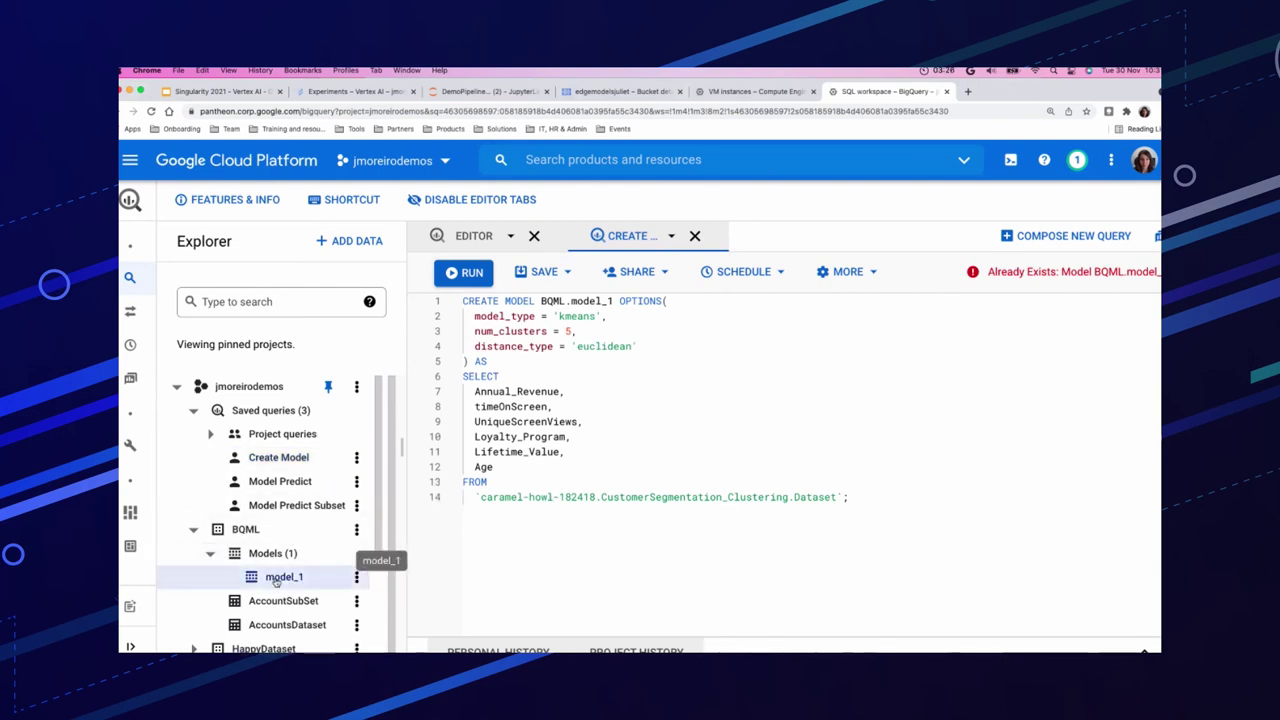
scroll(757, 521, "down", 5)
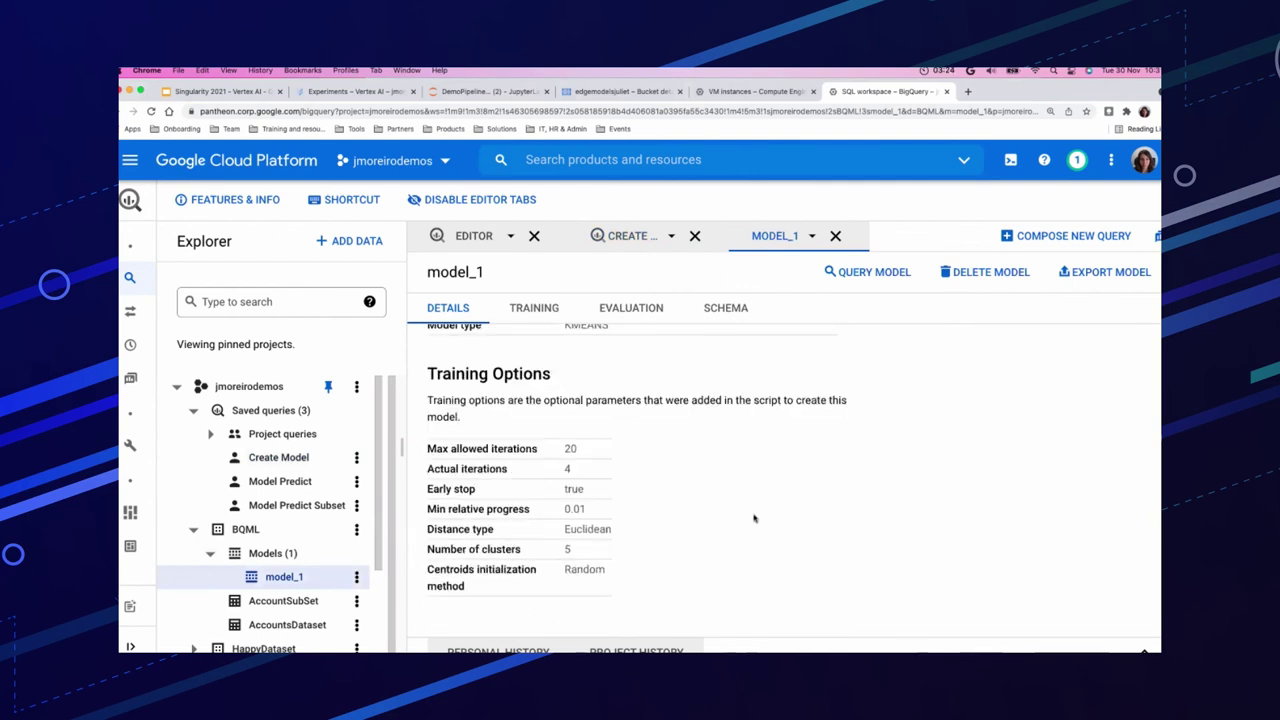
scroll(755, 518, "up", 5)
left_click(534, 312)
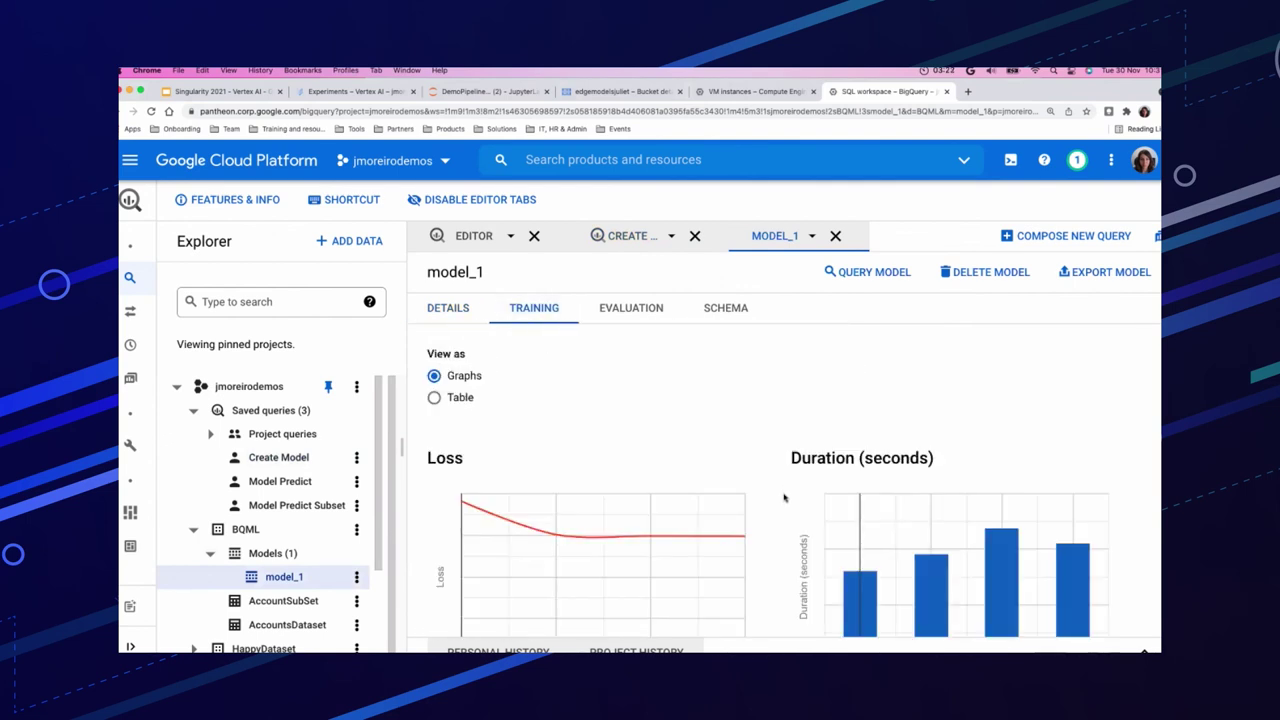
scroll(786, 497, "down", 2)
left_click(622, 306)
scroll(852, 470, "down", 3)
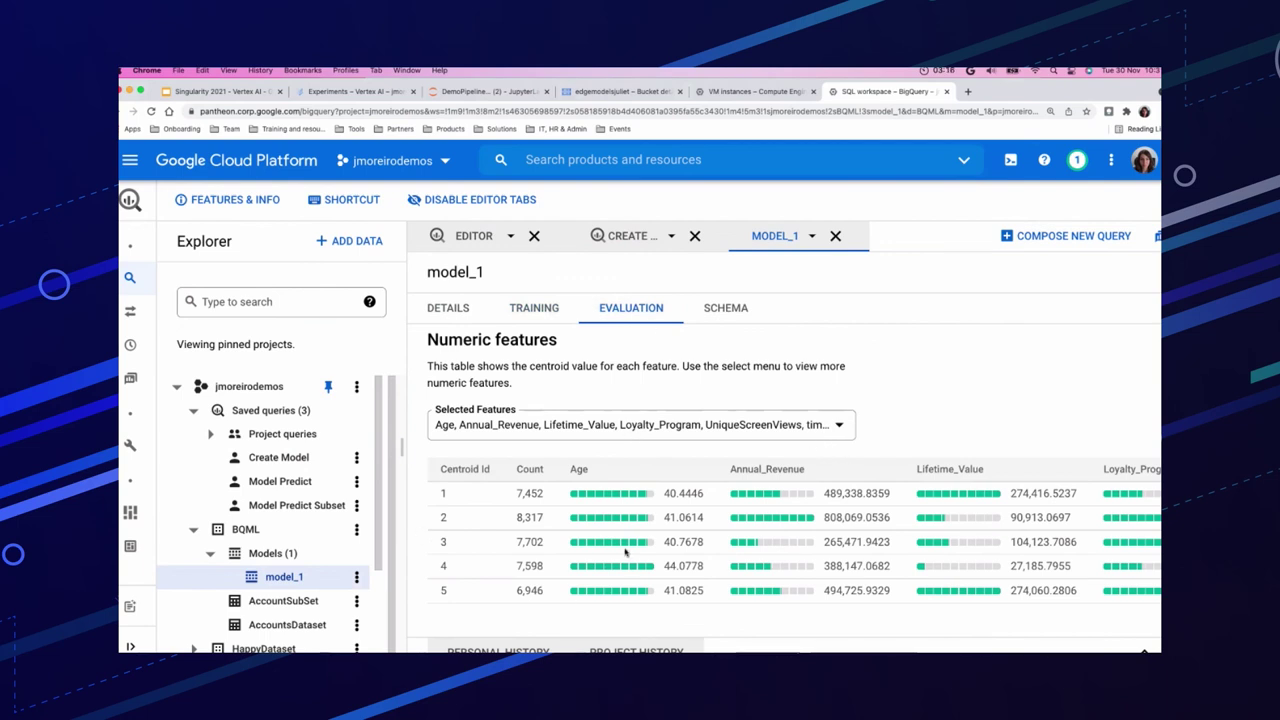
Run the saved Model Predict Subset query and review the cluster and centroid distance results for each user.
left_click(297, 506)
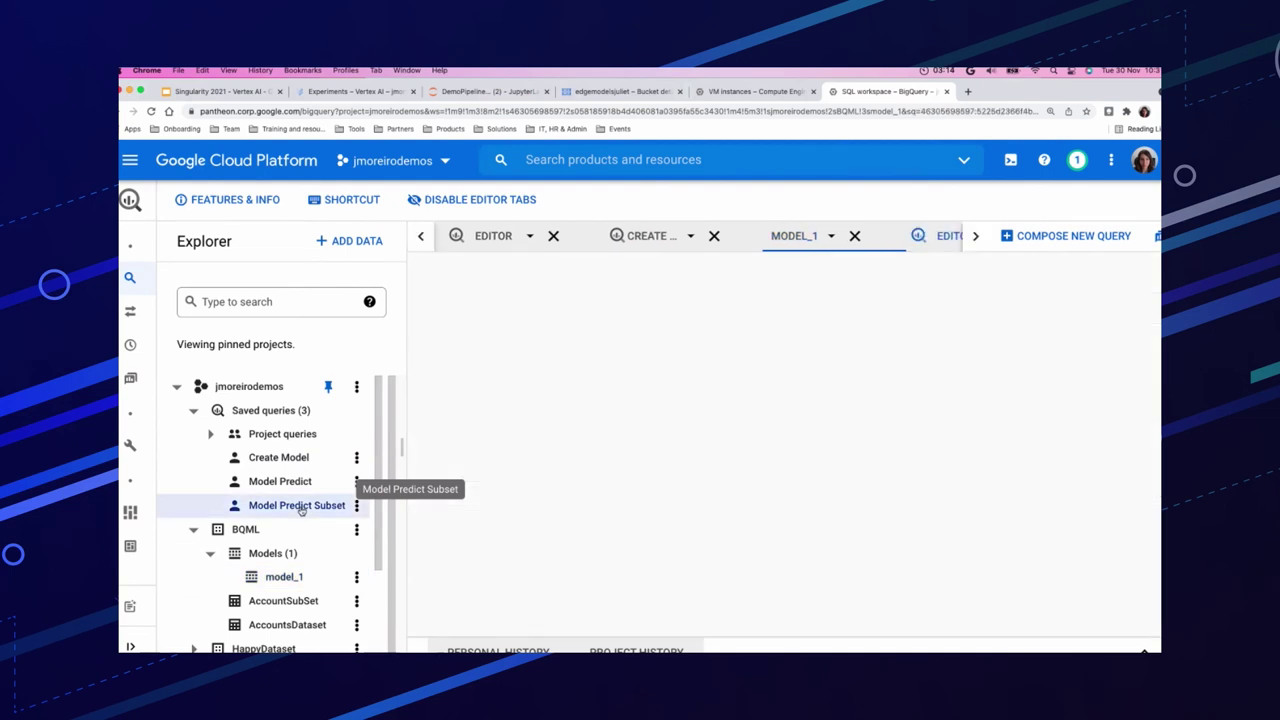
left_click_drag(562, 460, 448, 302)
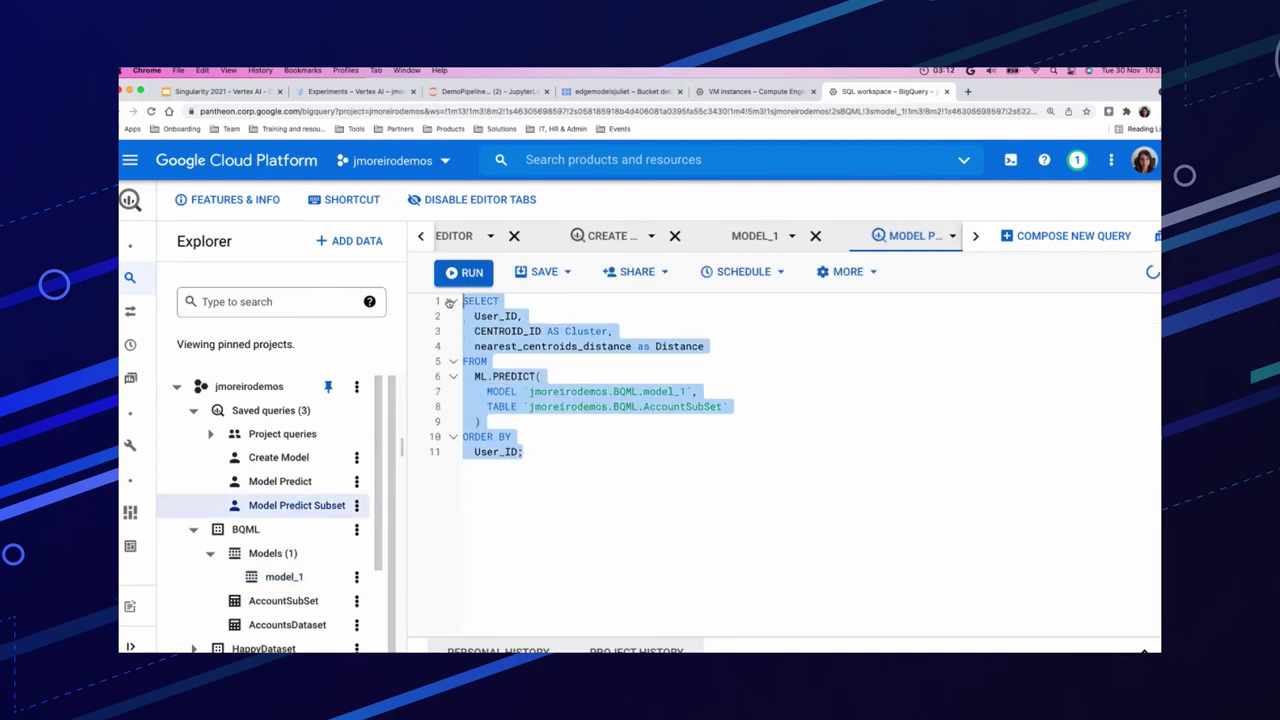
left_click(470, 273)
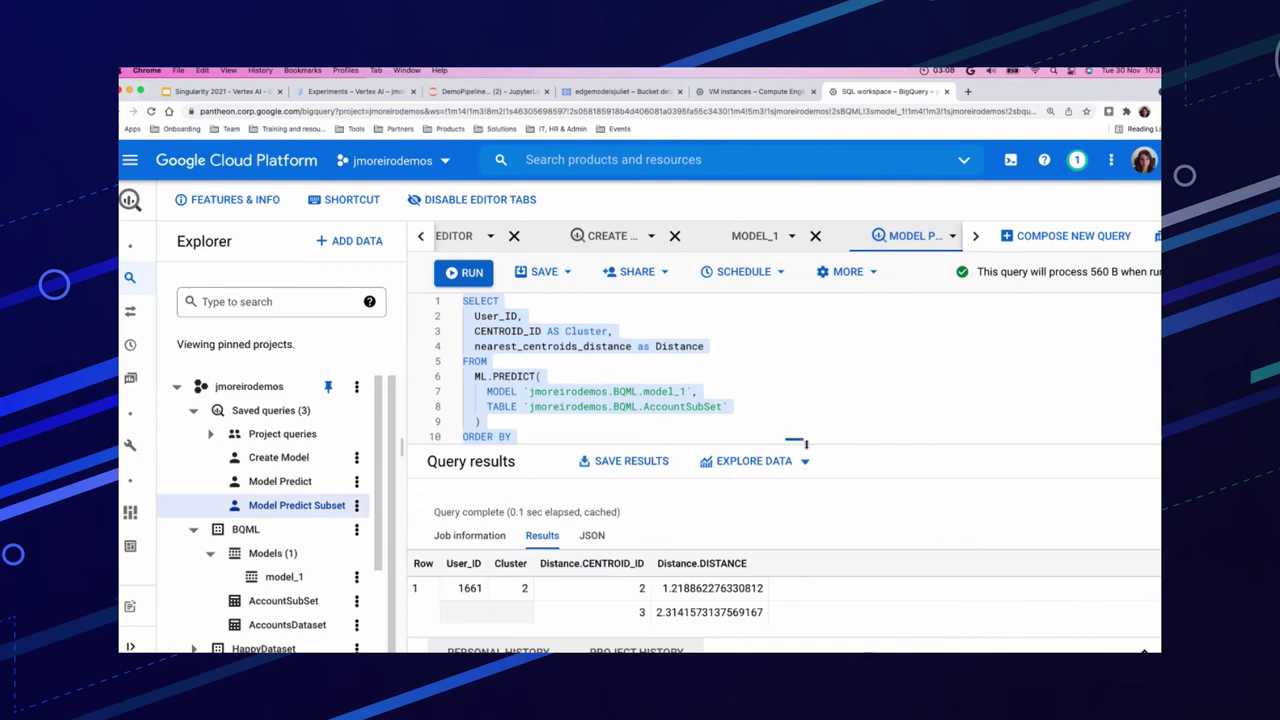
left_click_drag(794, 438, 794, 372)
scroll(690, 557, "down", 5)
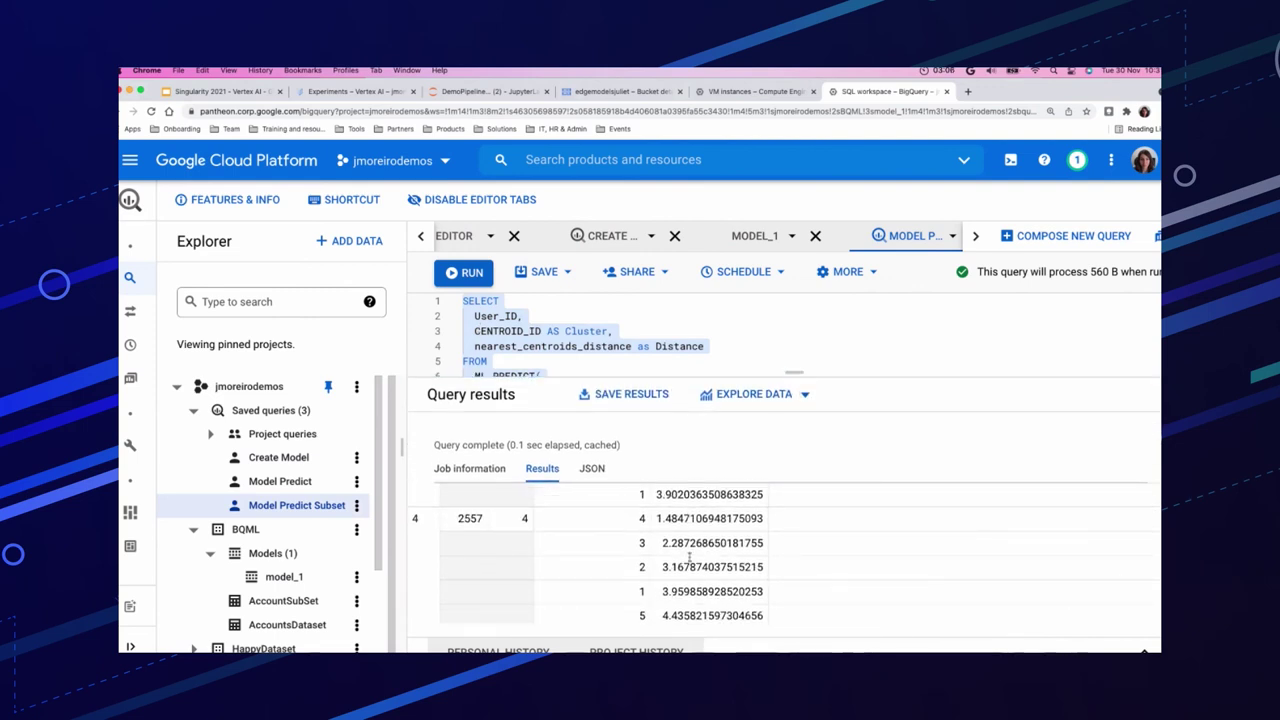
scroll(690, 557, "up", 5)
left_click_drag(794, 372, 792, 490)
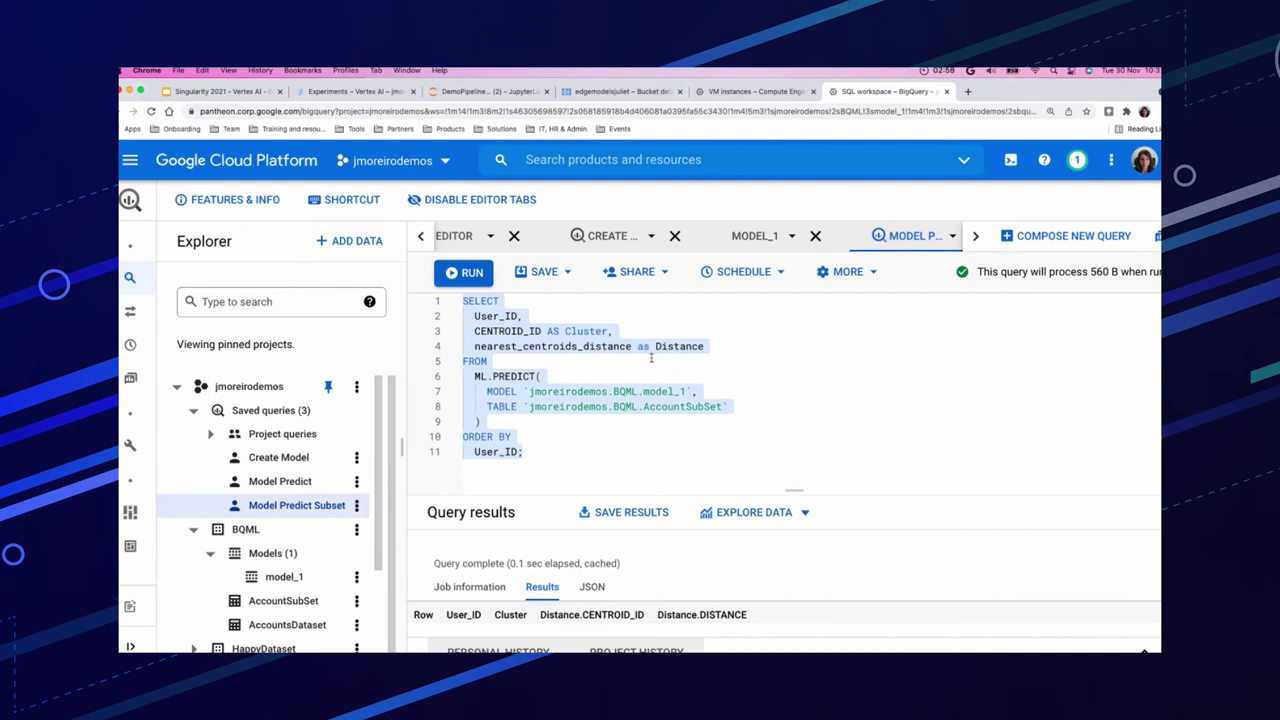
Switch to the Singularity 2021 - Vertex AI presentation in Google Slides and present the Custom training slide full screen.
left_click(211, 93)
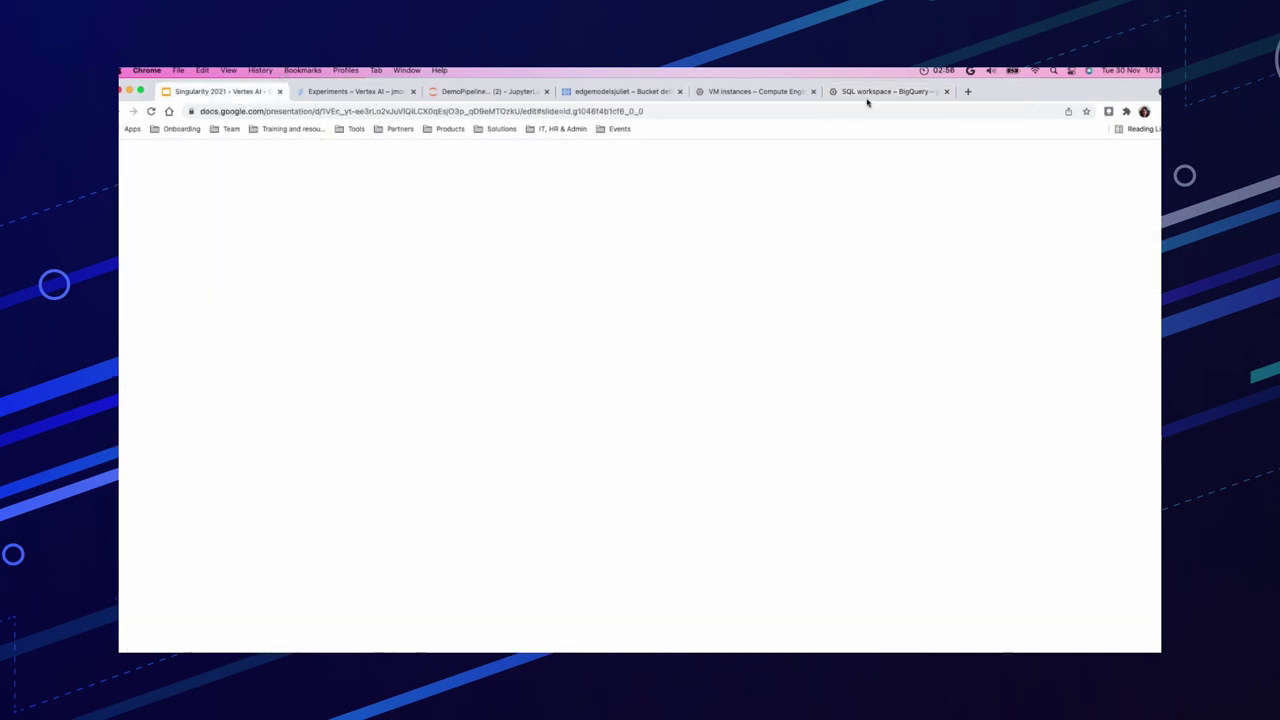
key("super+Return")
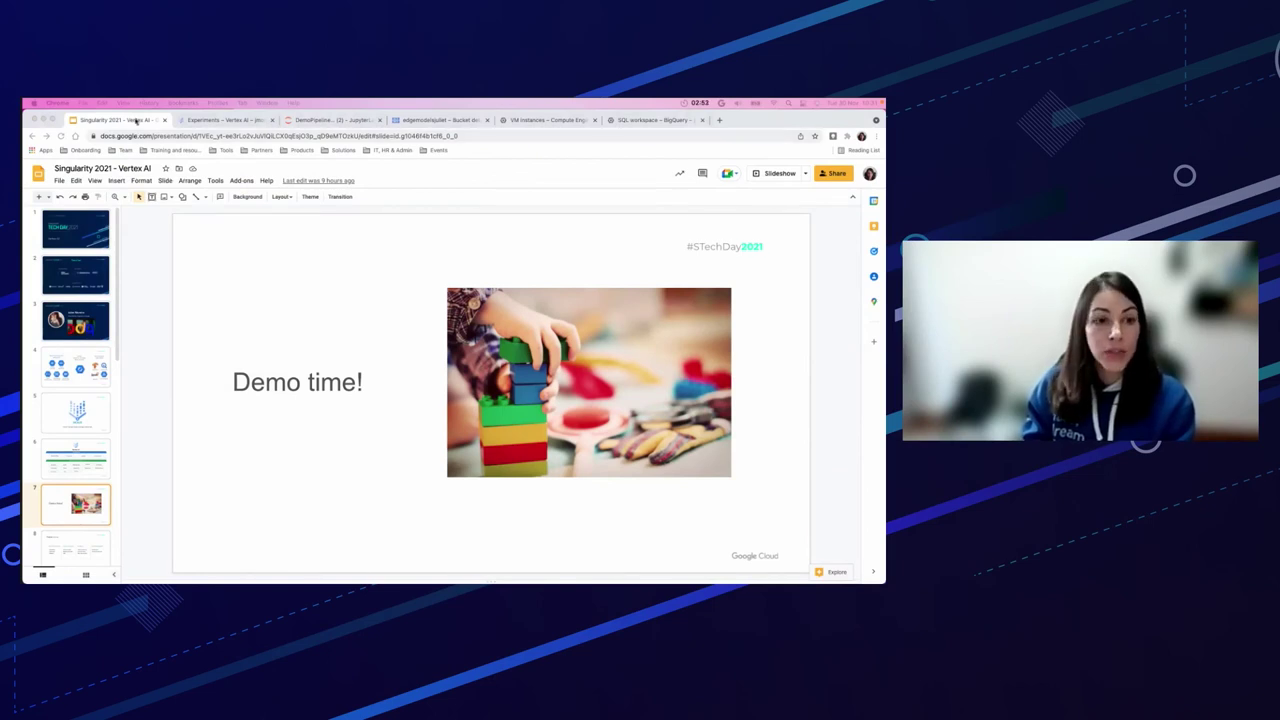
scroll(83, 410, "down", 3)
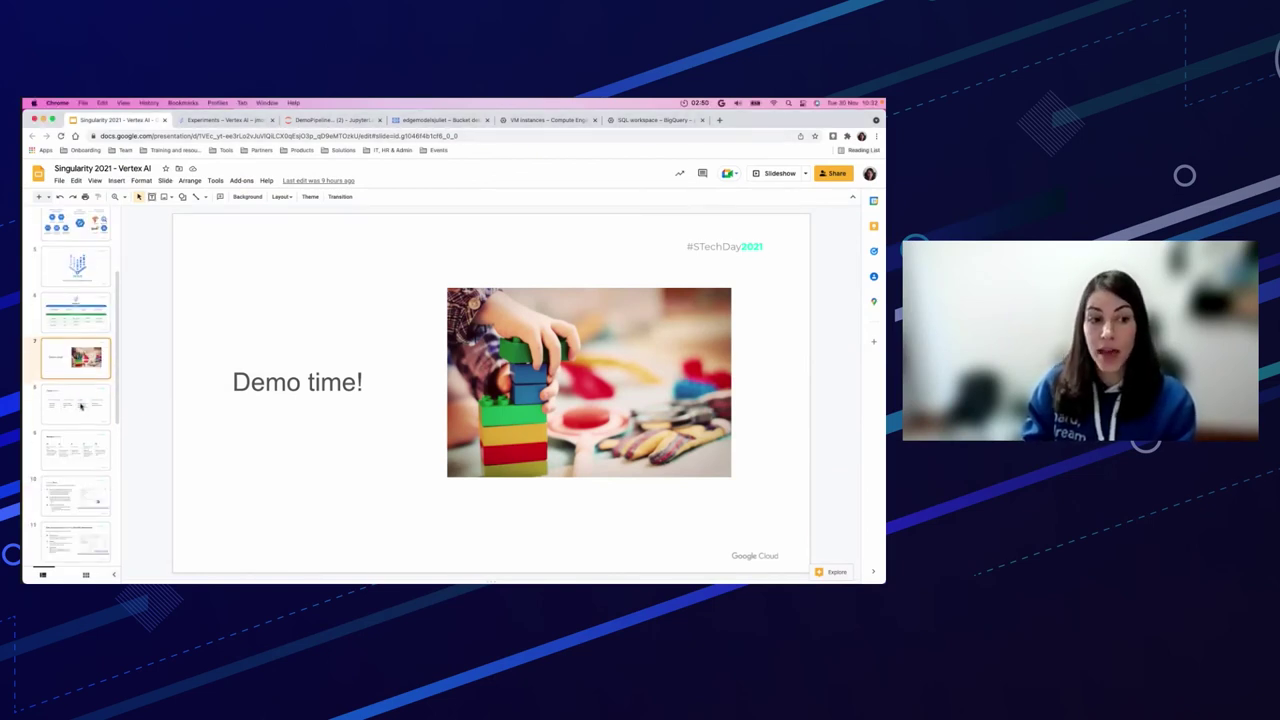
left_click(69, 406)
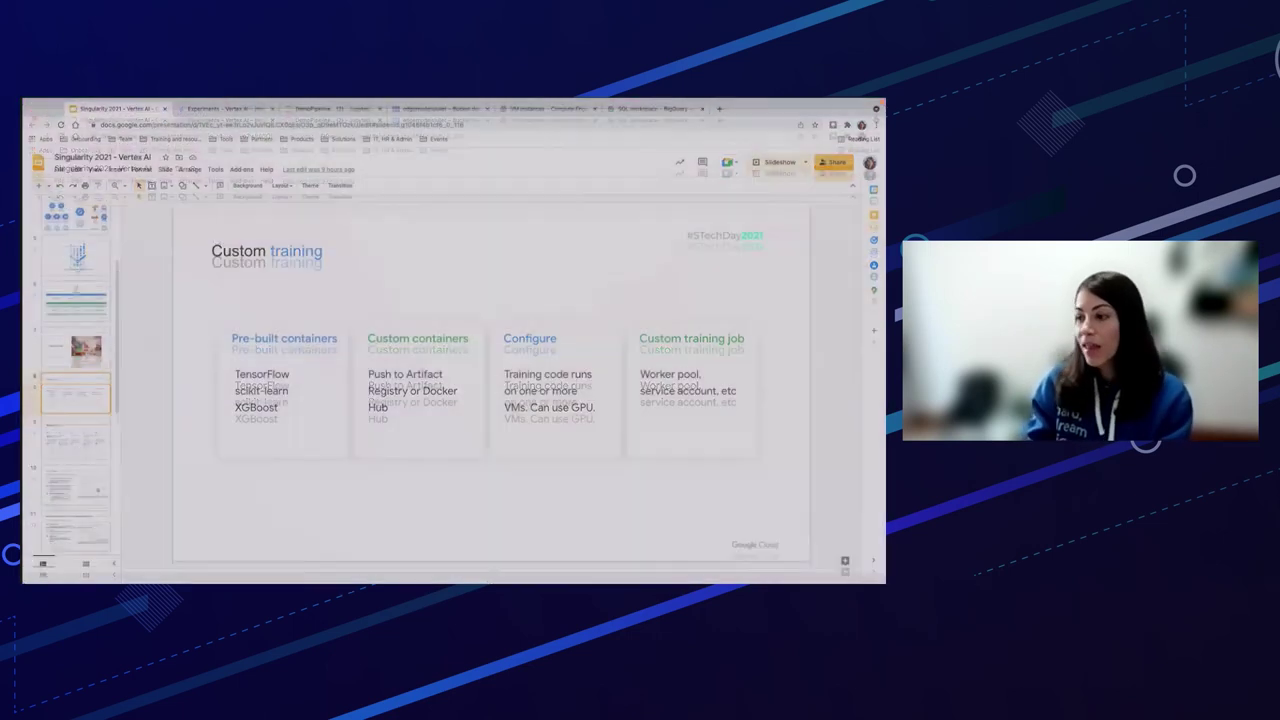
key("super+Return")
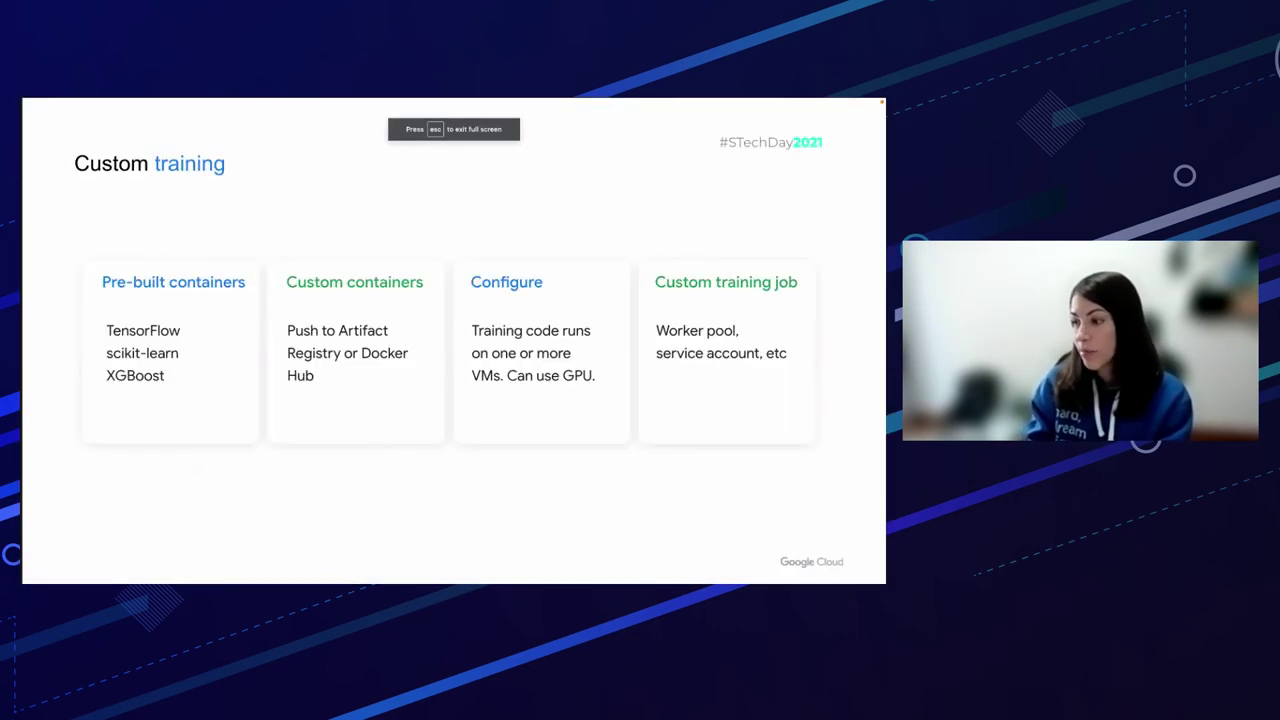